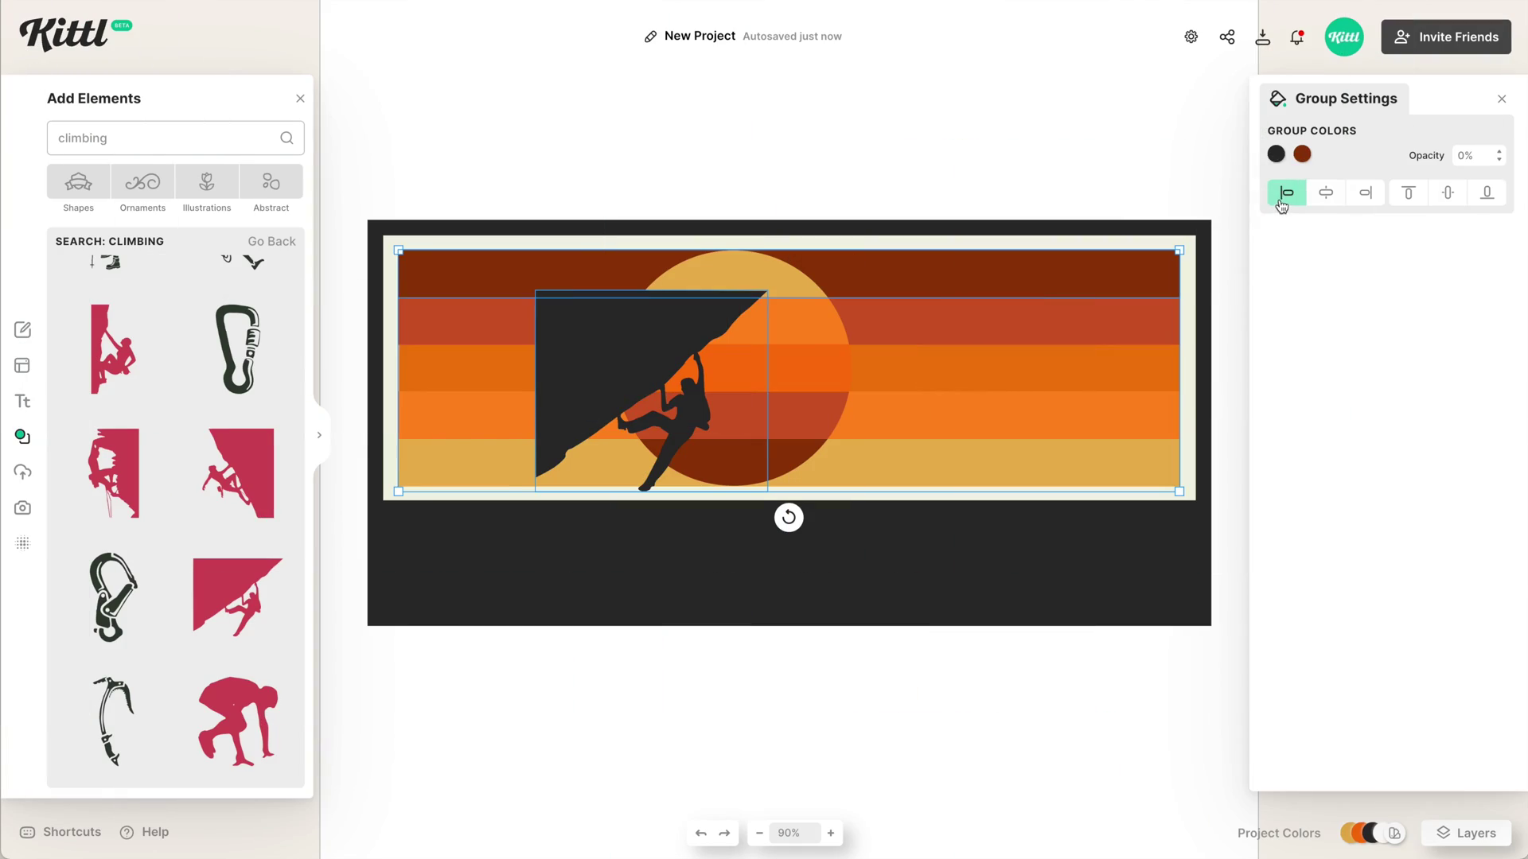
# Top-align the climber within the sunset group
pyautogui.click(1408, 192)
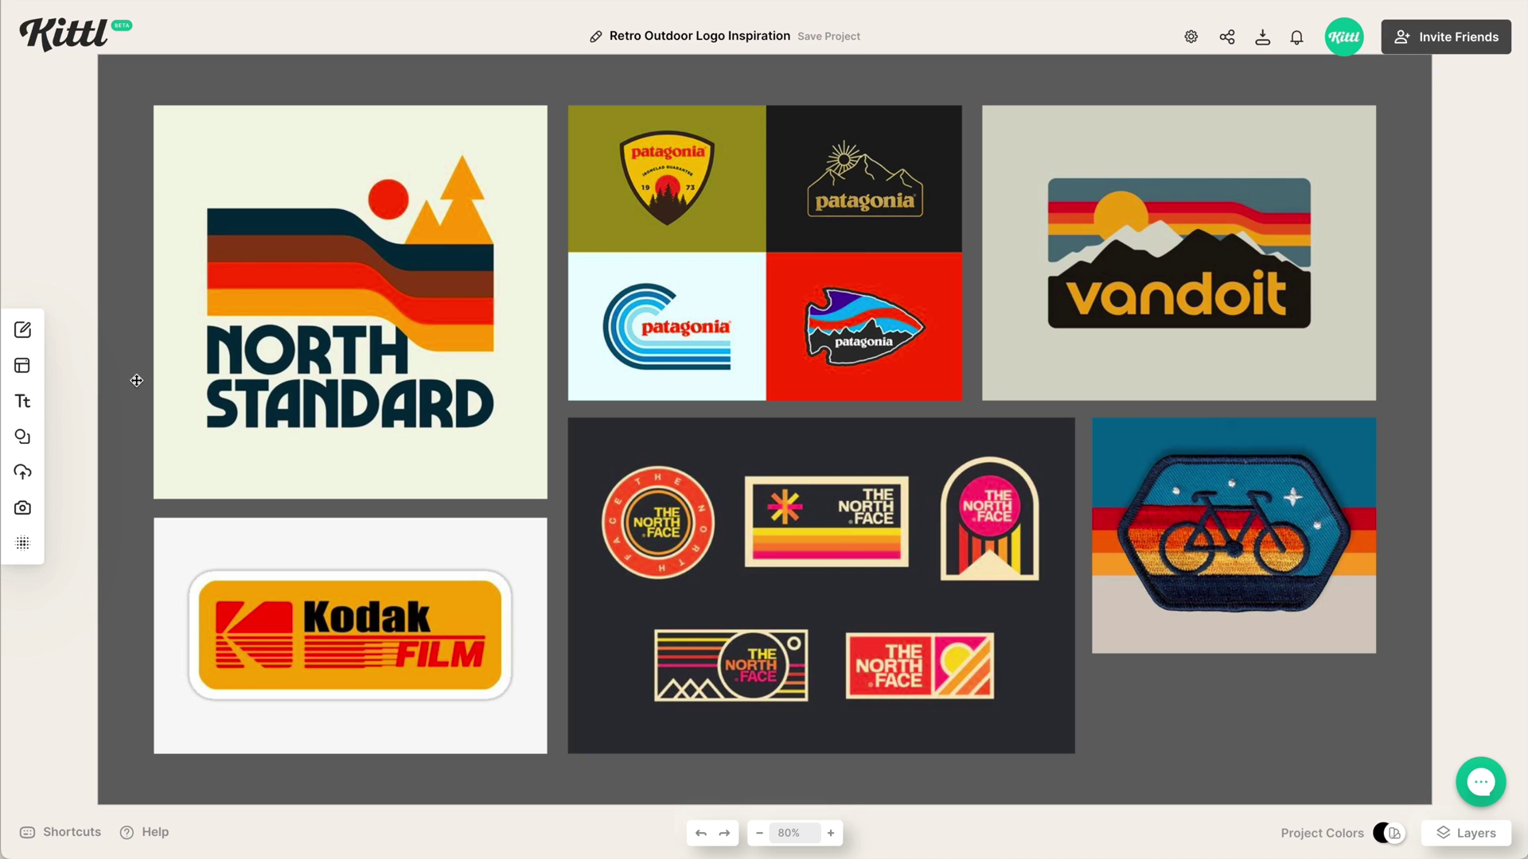
# Open the My Projects panel from the left sidebar
pyautogui.click(32, 330)
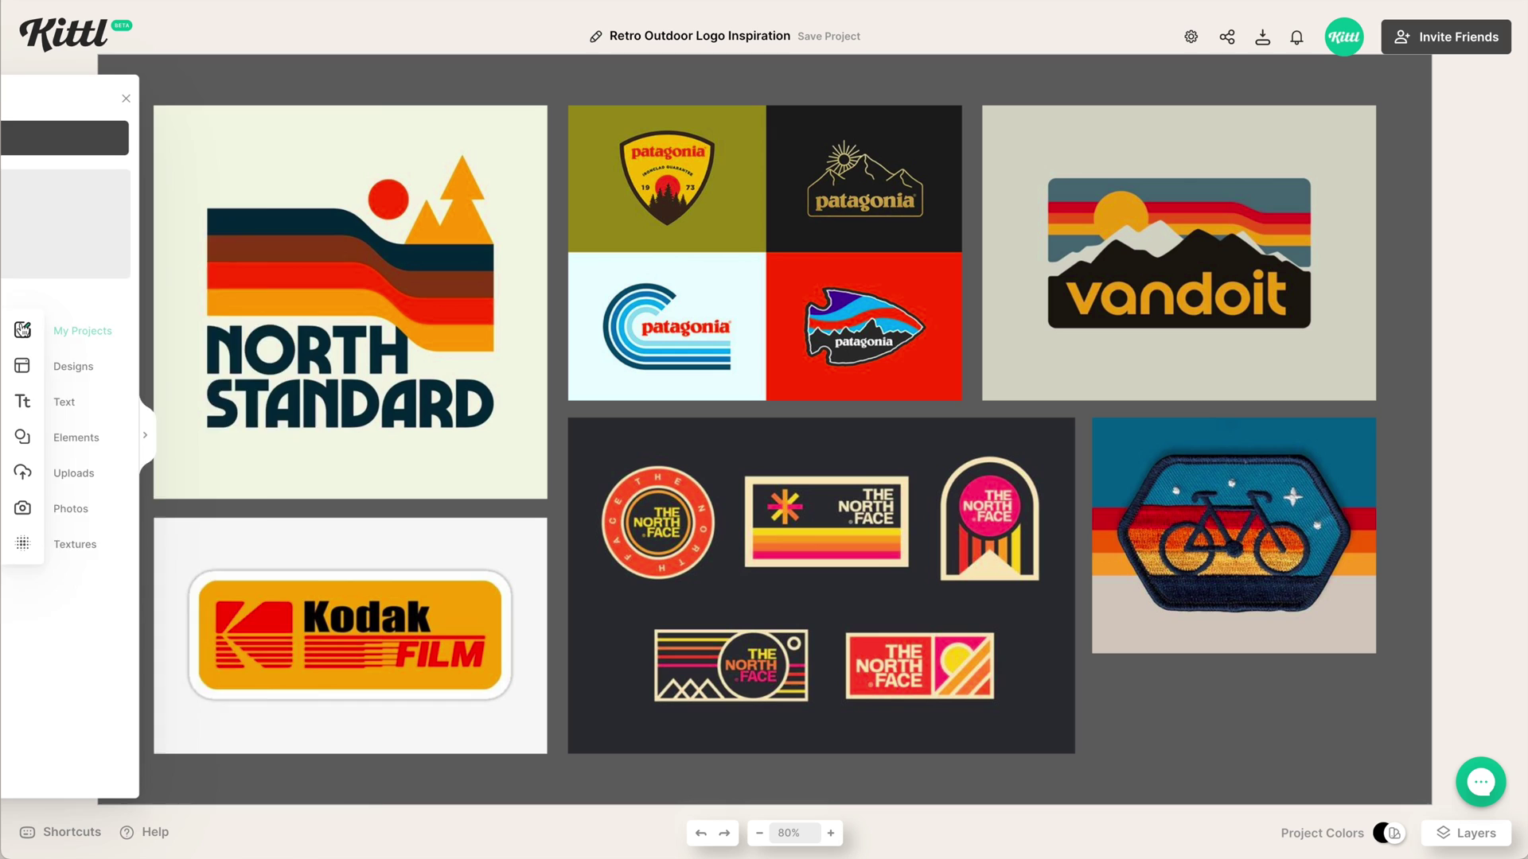
# Create a new blank project and show the artboard grid at size 20
pyautogui.click(188, 150)
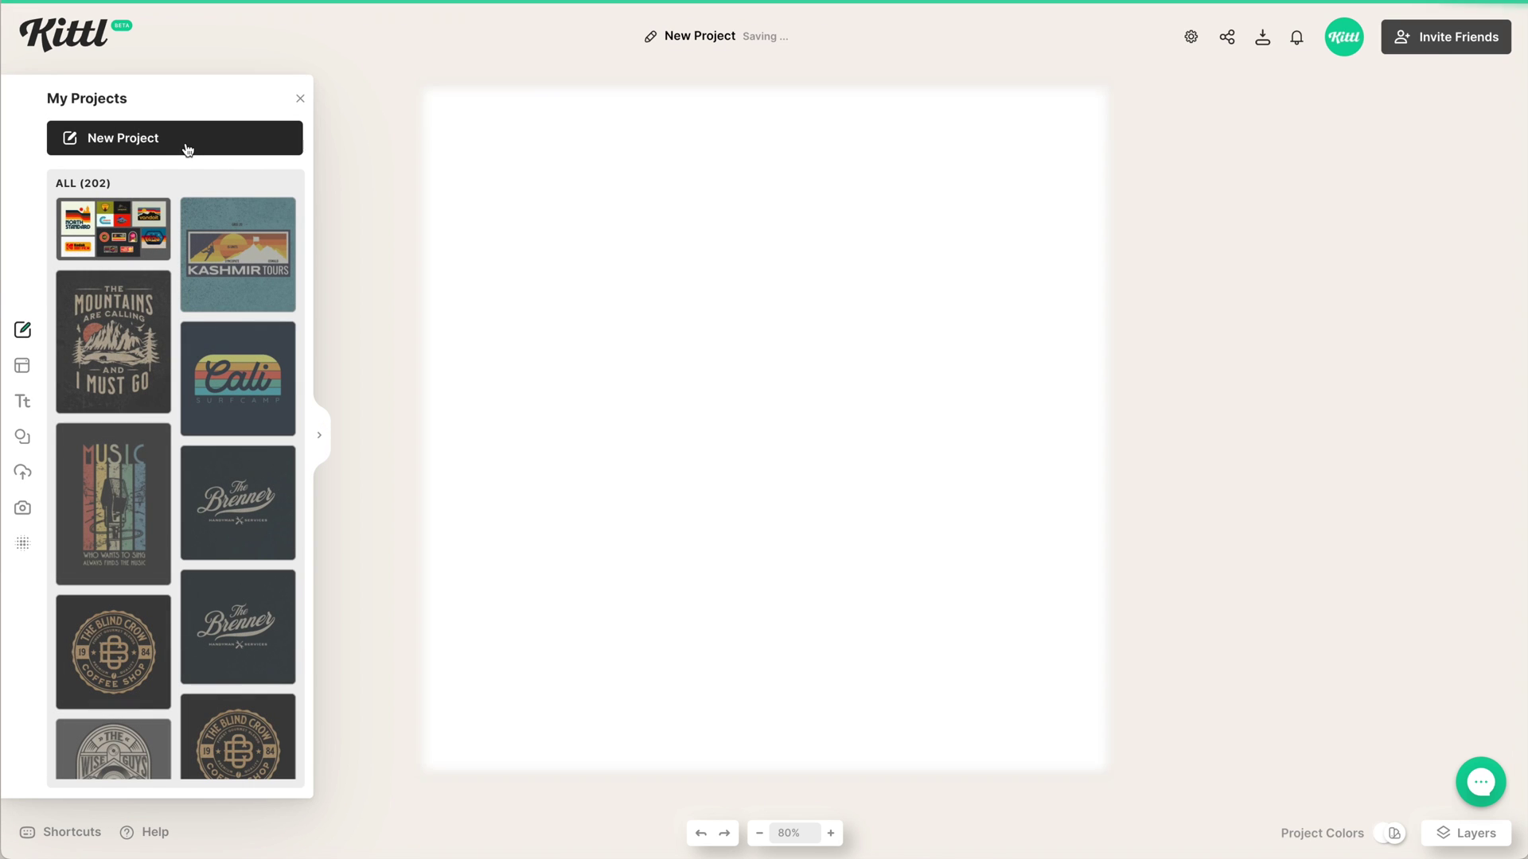
pyautogui.click(300, 98)
pyautogui.click(1190, 37)
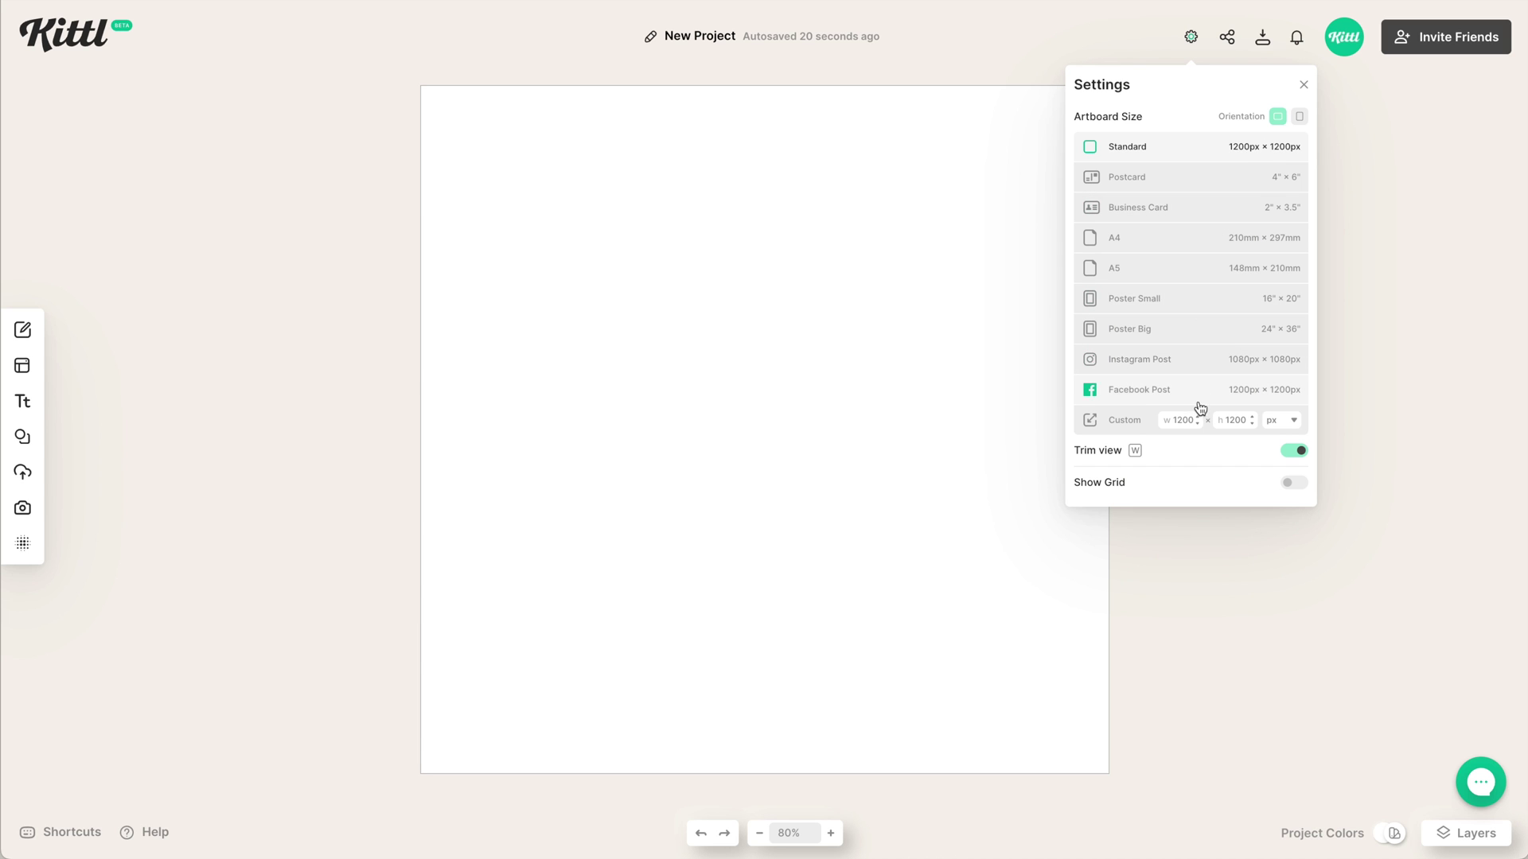
pyautogui.click(1292, 485)
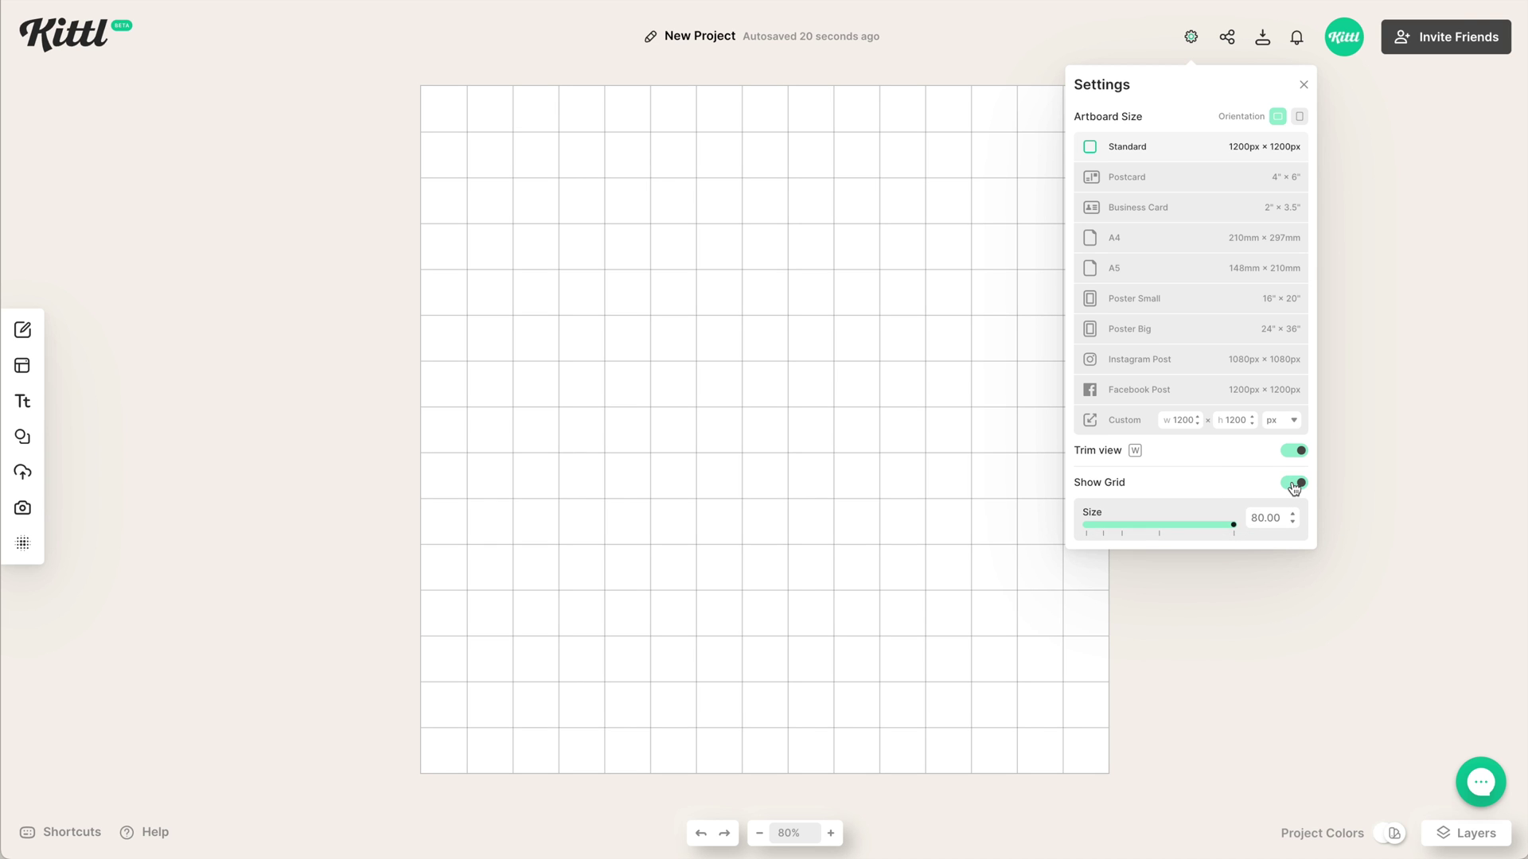
pyautogui.moveTo(1232, 531); pyautogui.dragTo(1132, 535)
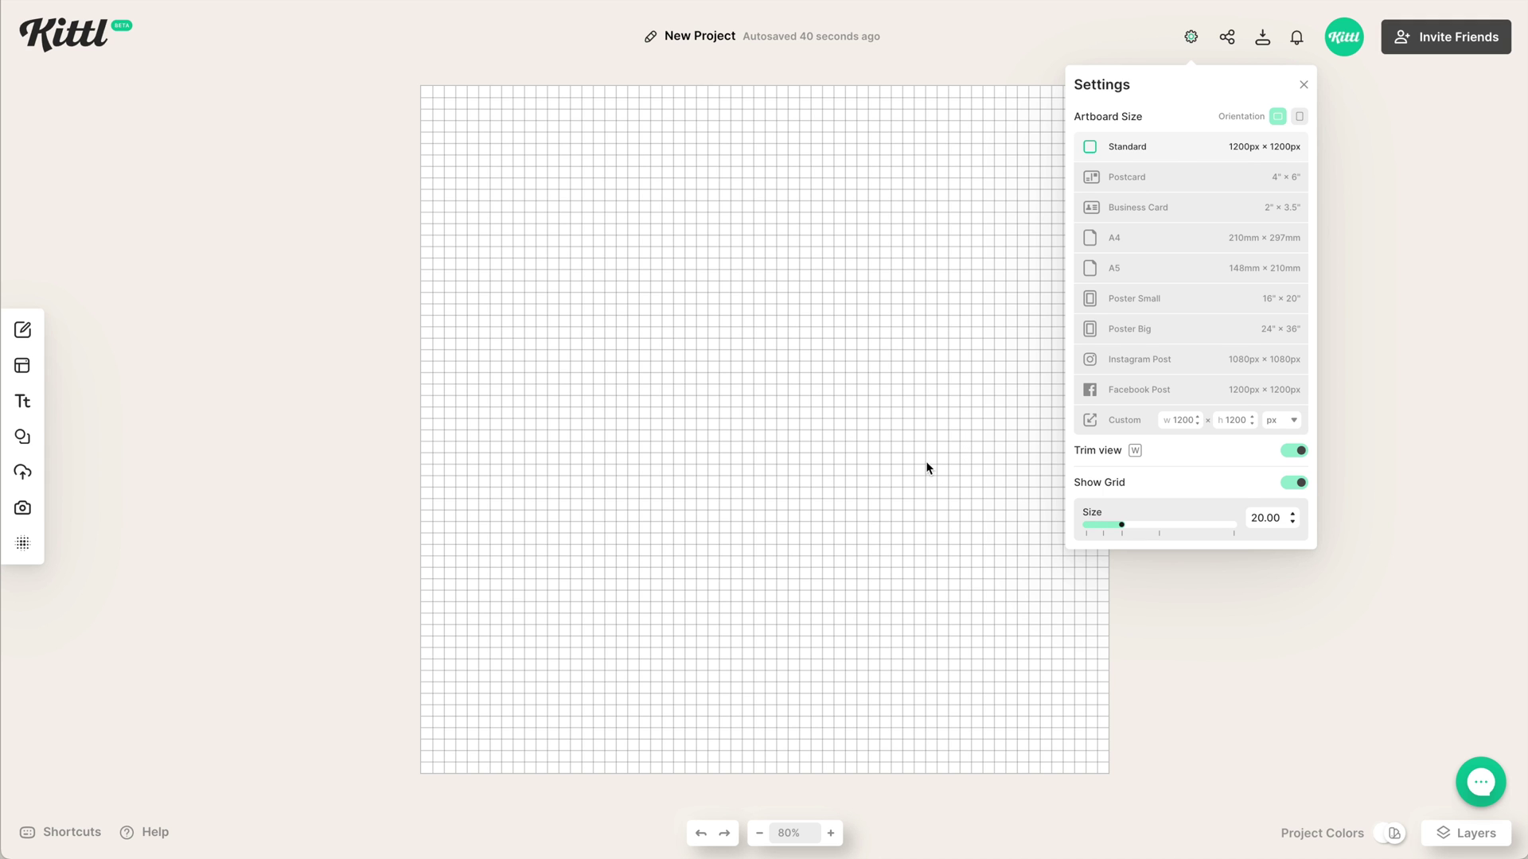
# Add a square shape and drag it into a wide dark rectangle
pyautogui.click(24, 438)
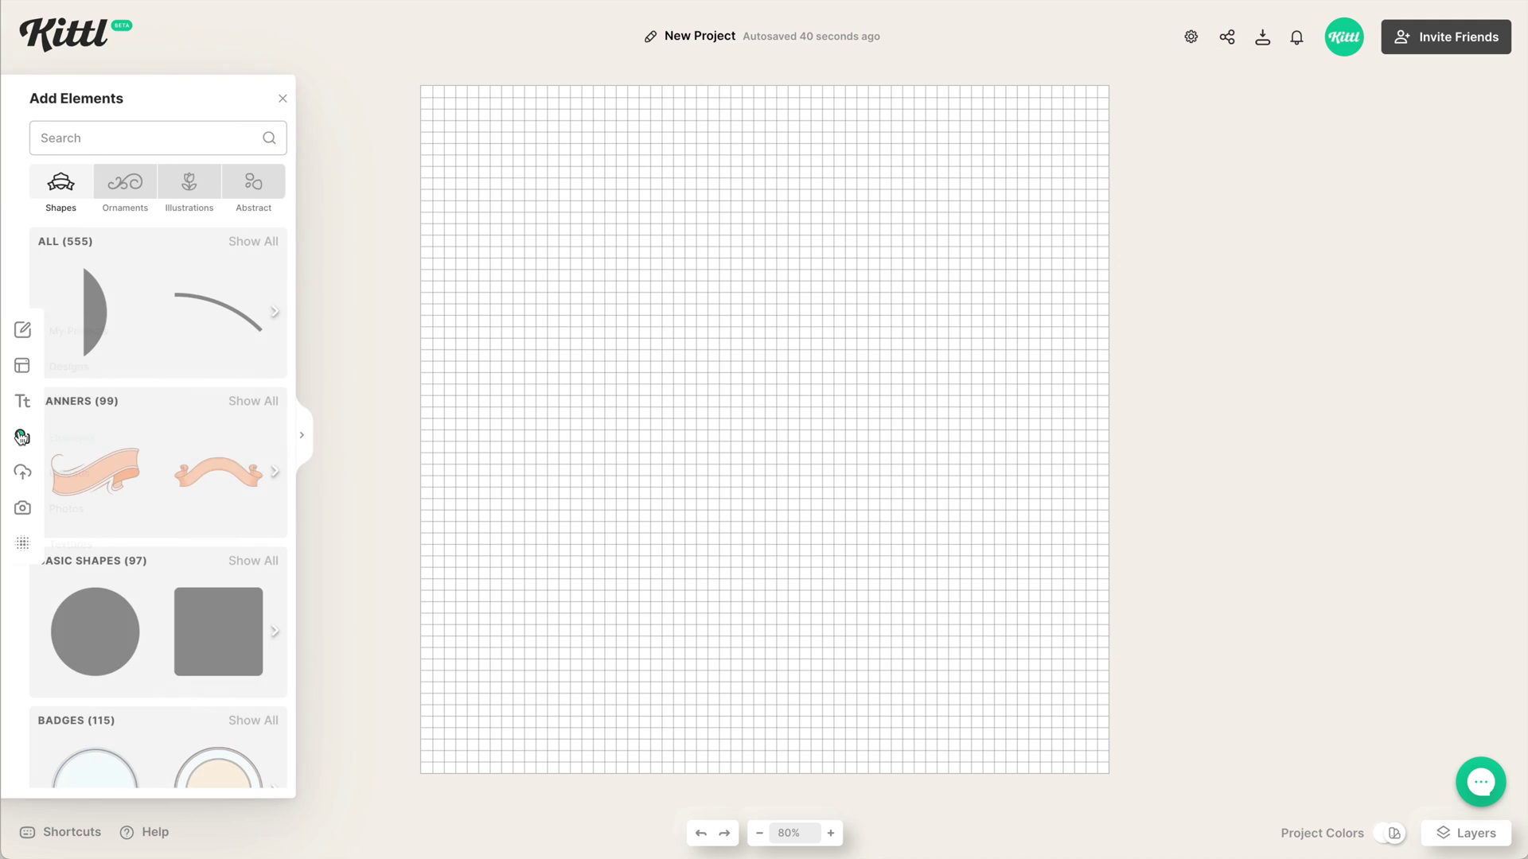
pyautogui.click(245, 623)
pyautogui.moveTo(807, 410); pyautogui.dragTo(1066, 382)
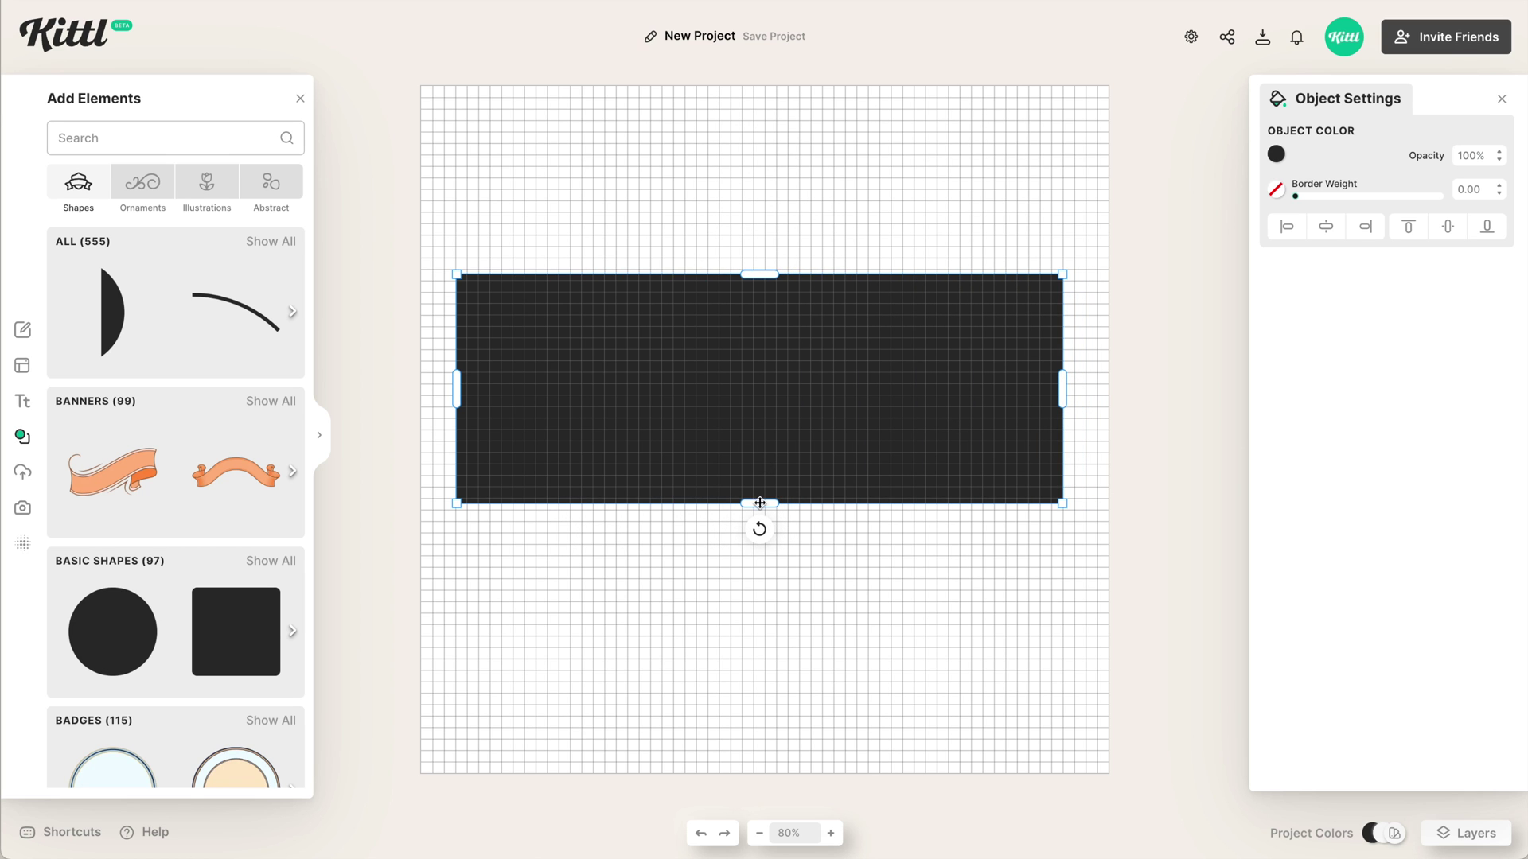
pyautogui.moveTo(756, 511); pyautogui.dragTo(754, 544)
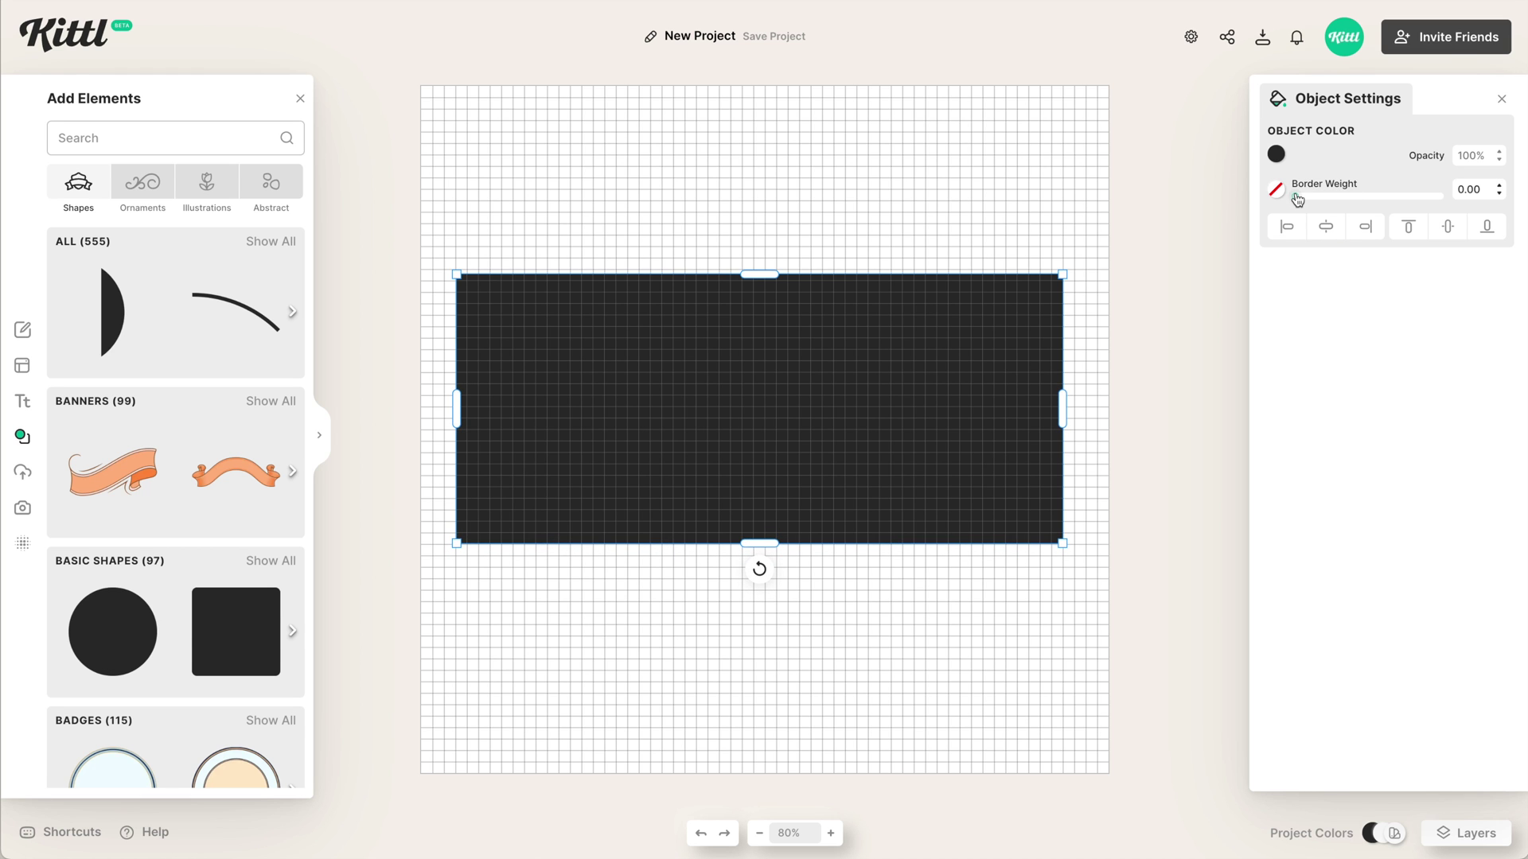
# Give the rectangle a grey border with weight 20
pyautogui.moveTo(1298, 199); pyautogui.dragTo(1315, 196)
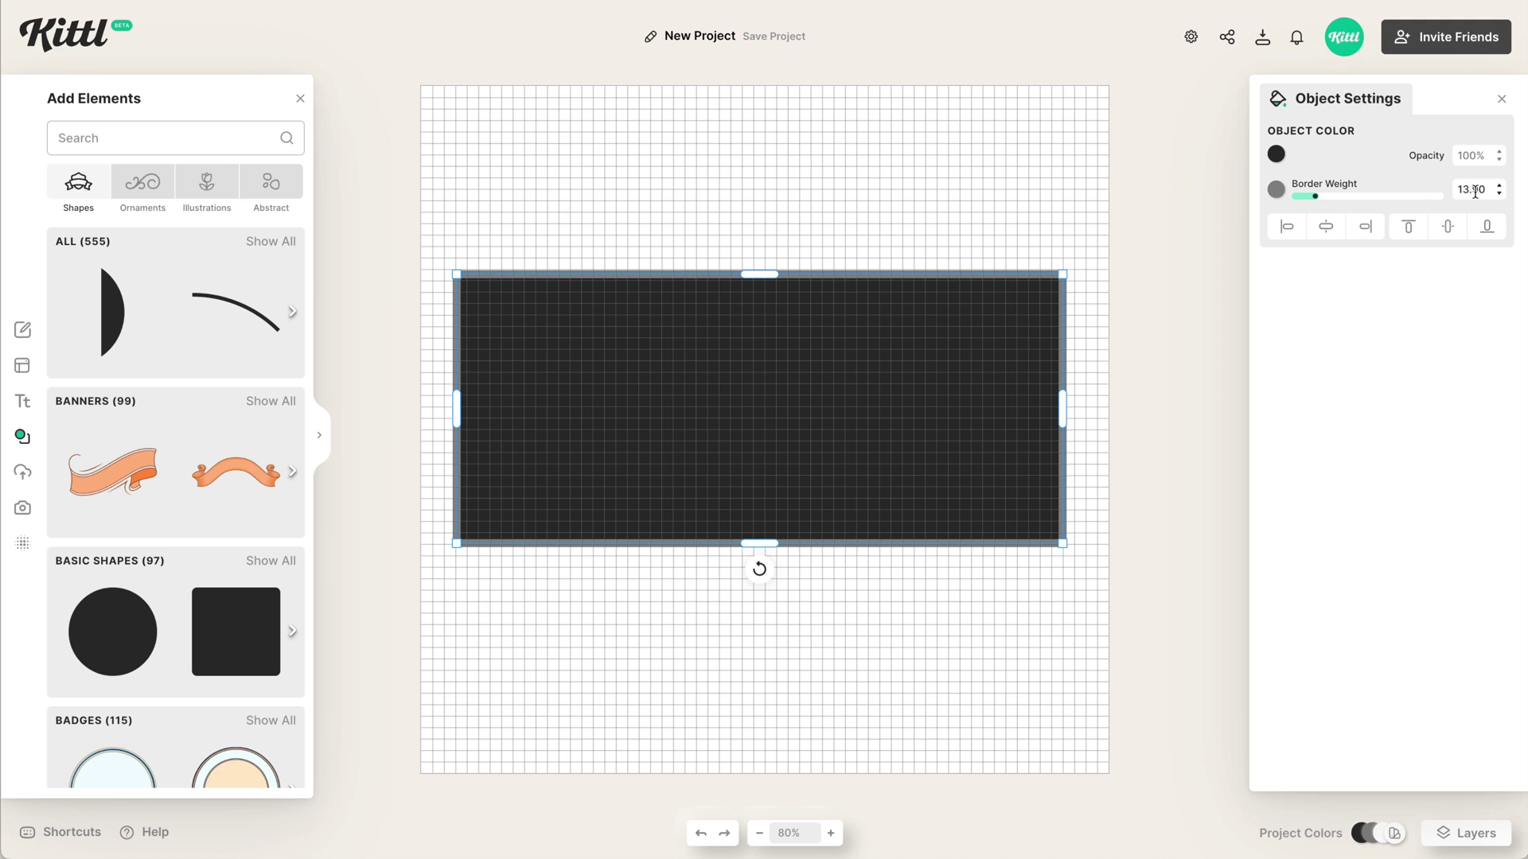
pyautogui.click(1476, 191)
pyautogui.hotkey('shift', 'Home')
pyautogui.write('2')
pyautogui.press('Return')
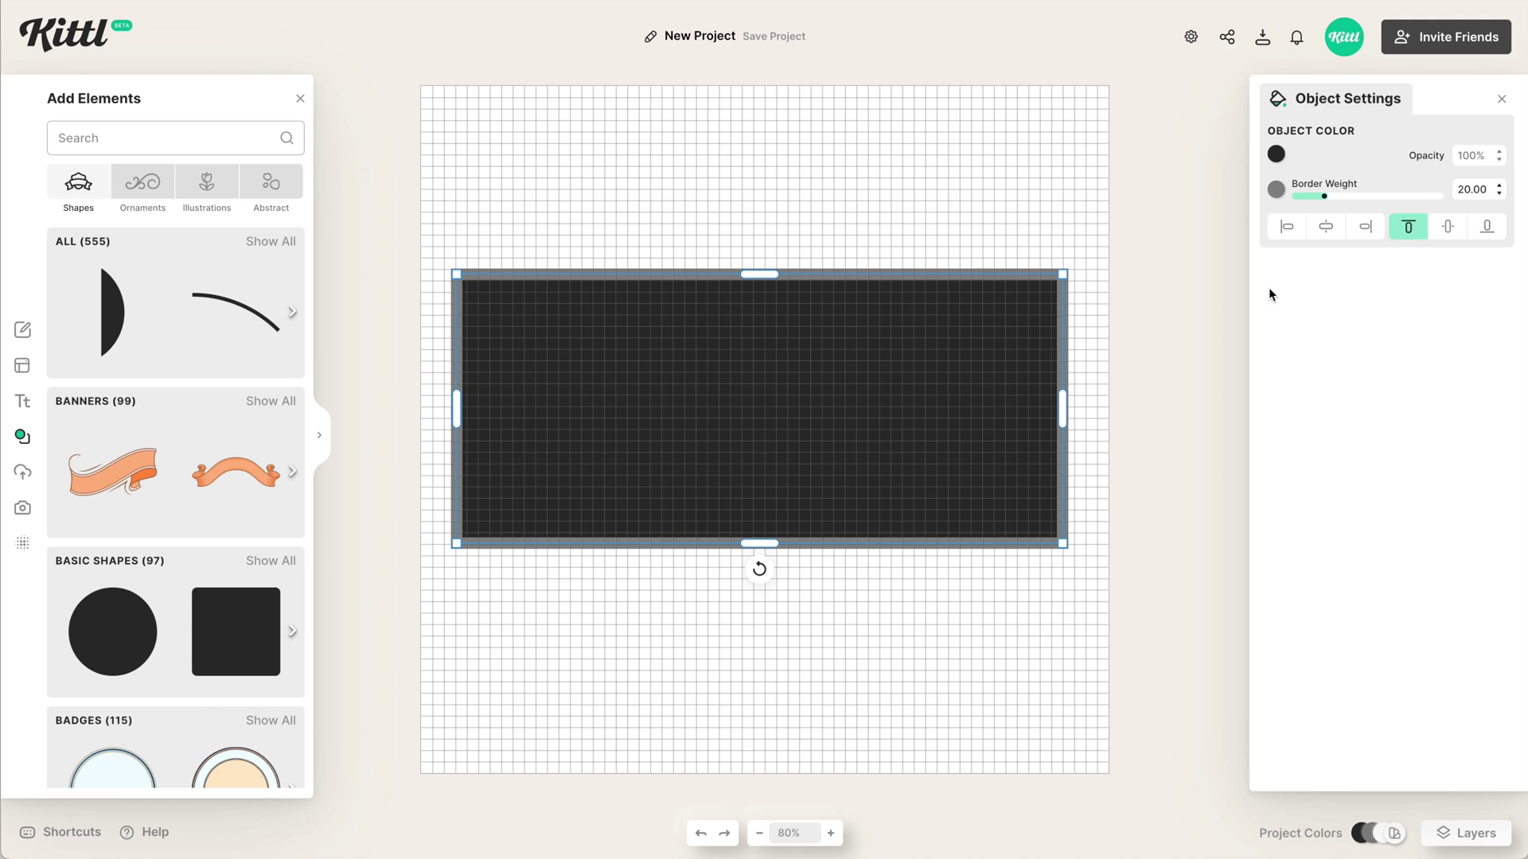
# Enlarge the rectangle by widening its right side and extending its top and bottom edges
pyautogui.click(1276, 154)
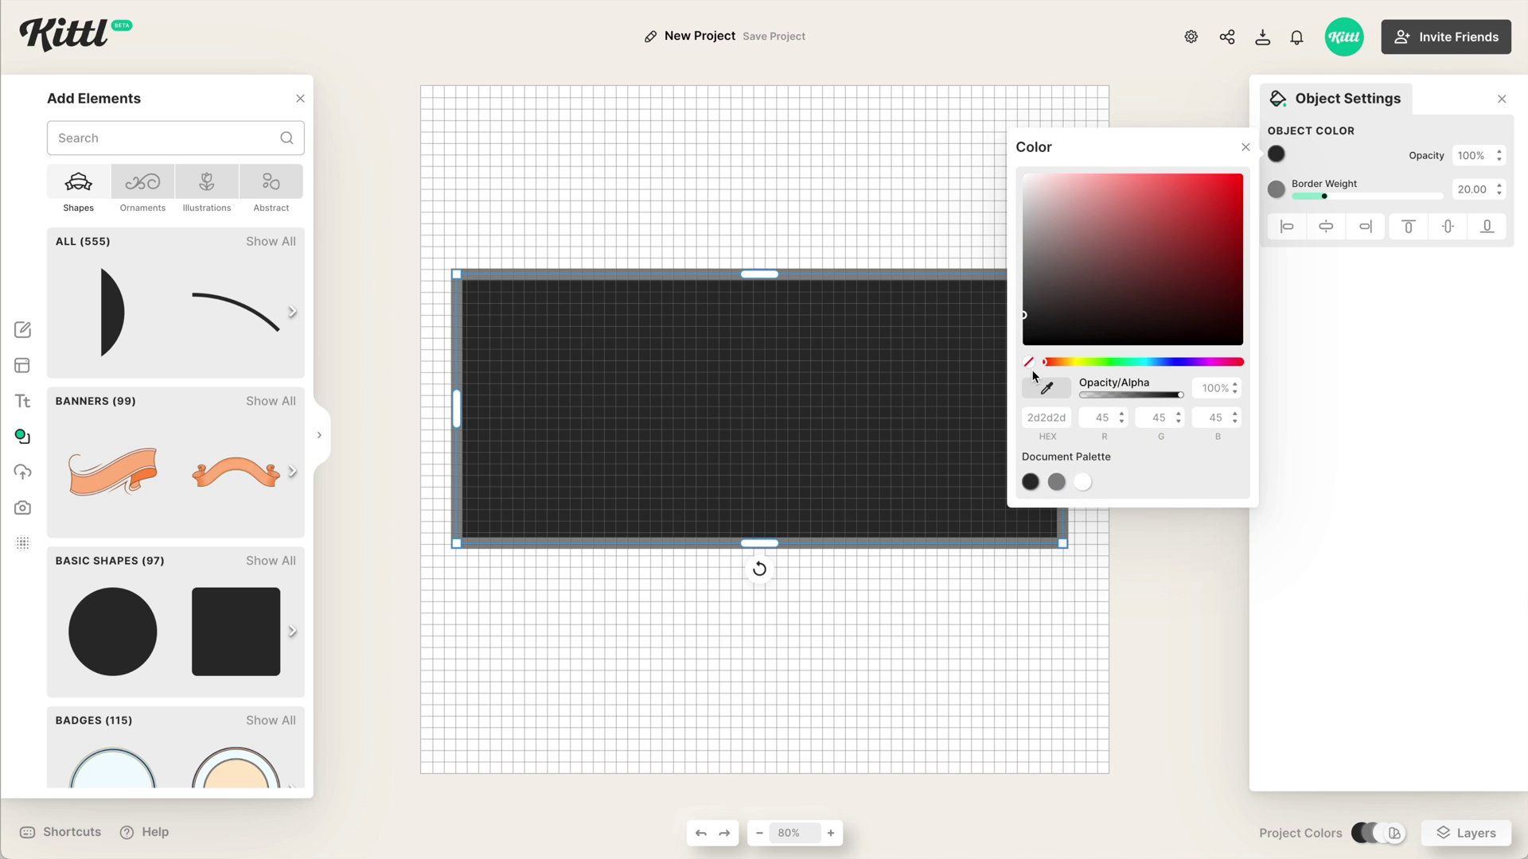
pyautogui.click(895, 508)
pyautogui.scroll(5, 895, 508)
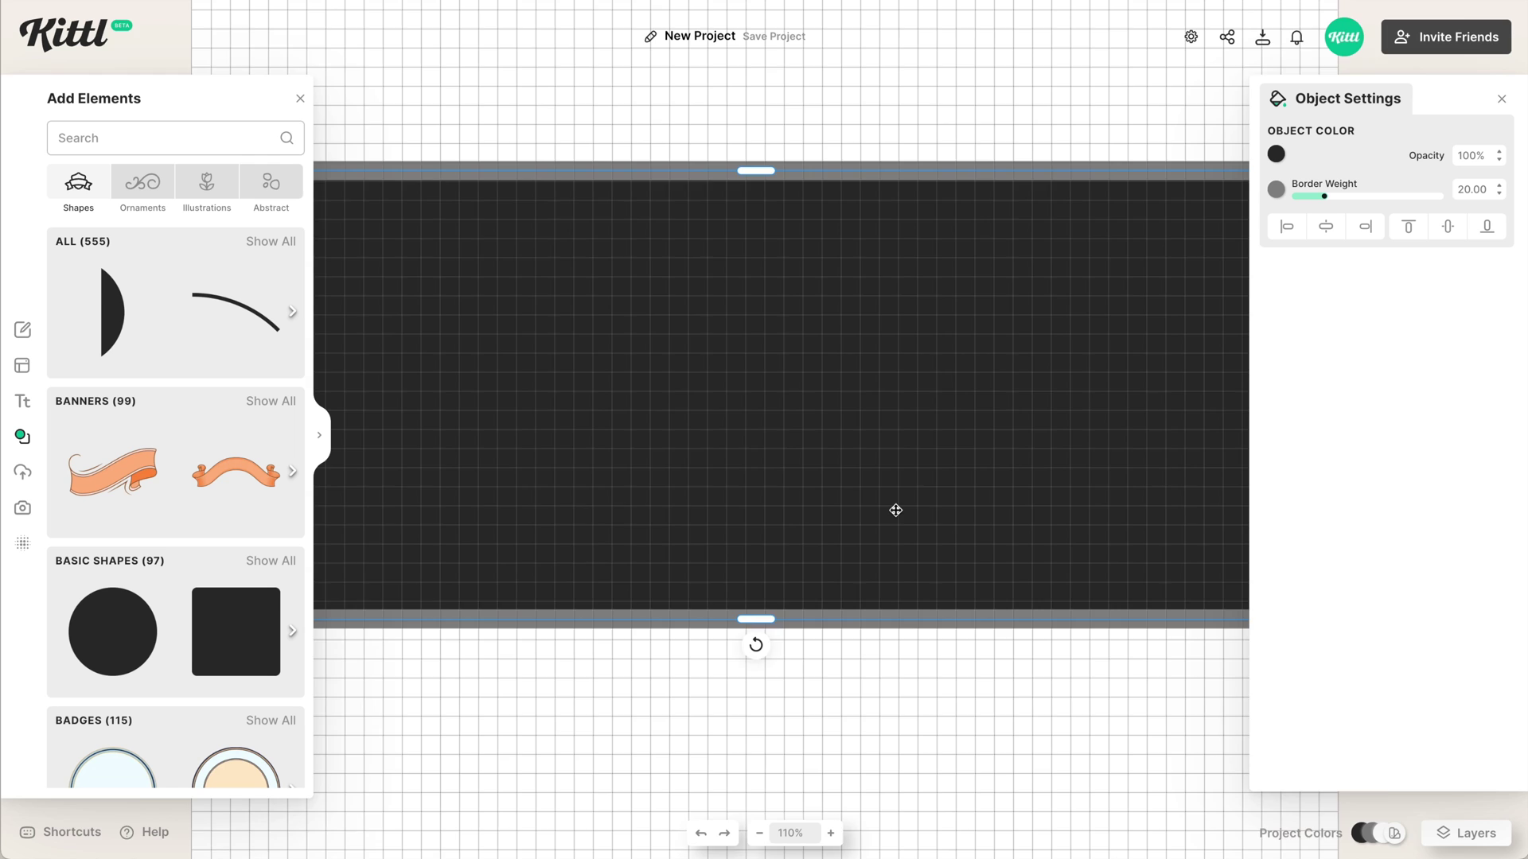
pyautogui.moveTo(1076, 391); pyautogui.dragTo(1088, 396)
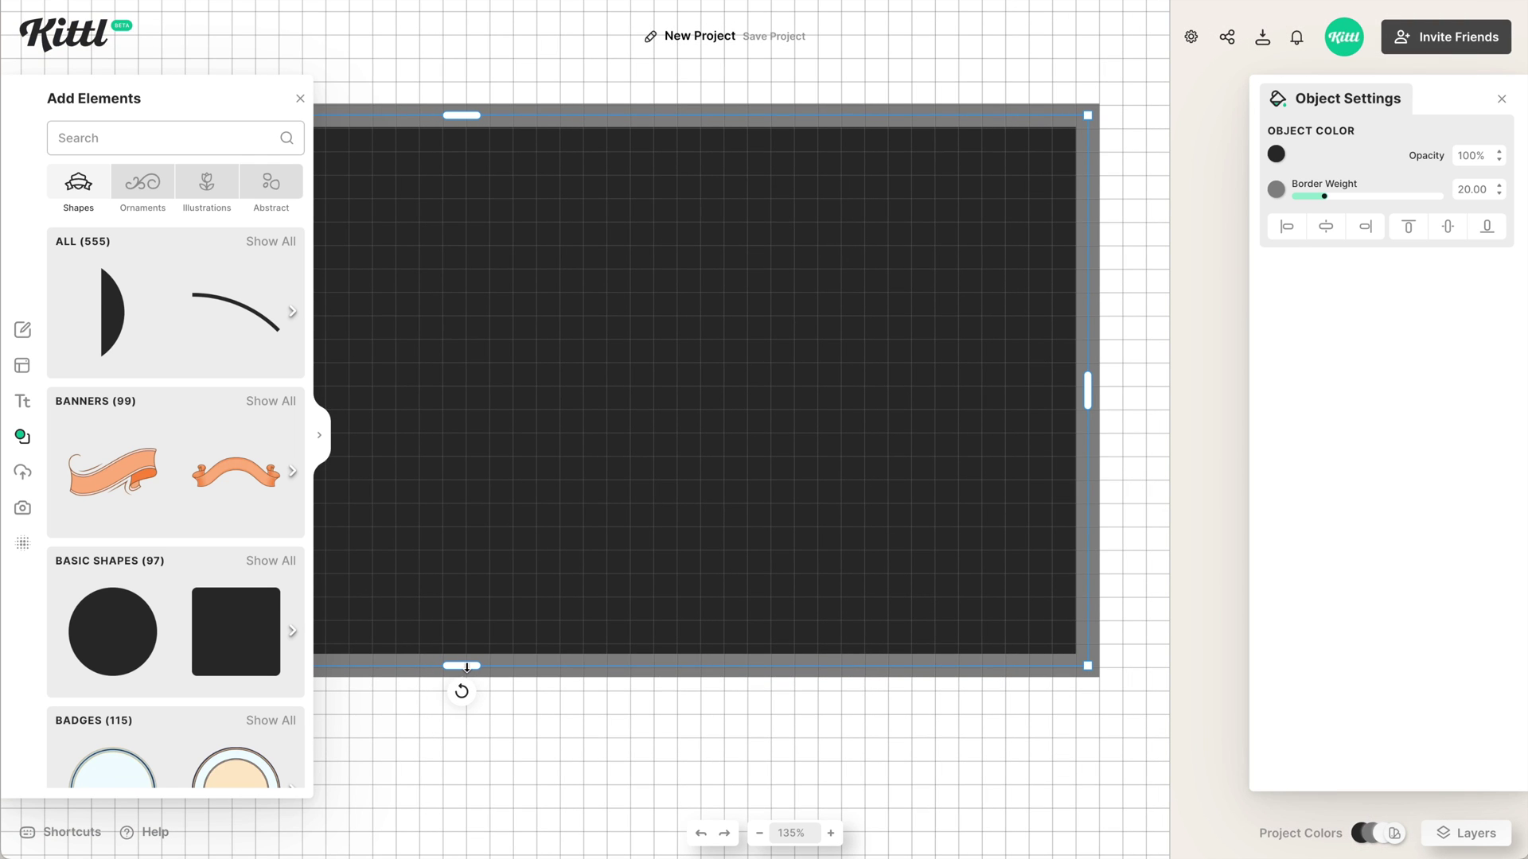
pyautogui.moveTo(463, 666); pyautogui.dragTo(464, 680)
pyautogui.moveTo(461, 116); pyautogui.dragTo(463, 94)
pyautogui.hscroll(-8, 593, 218)
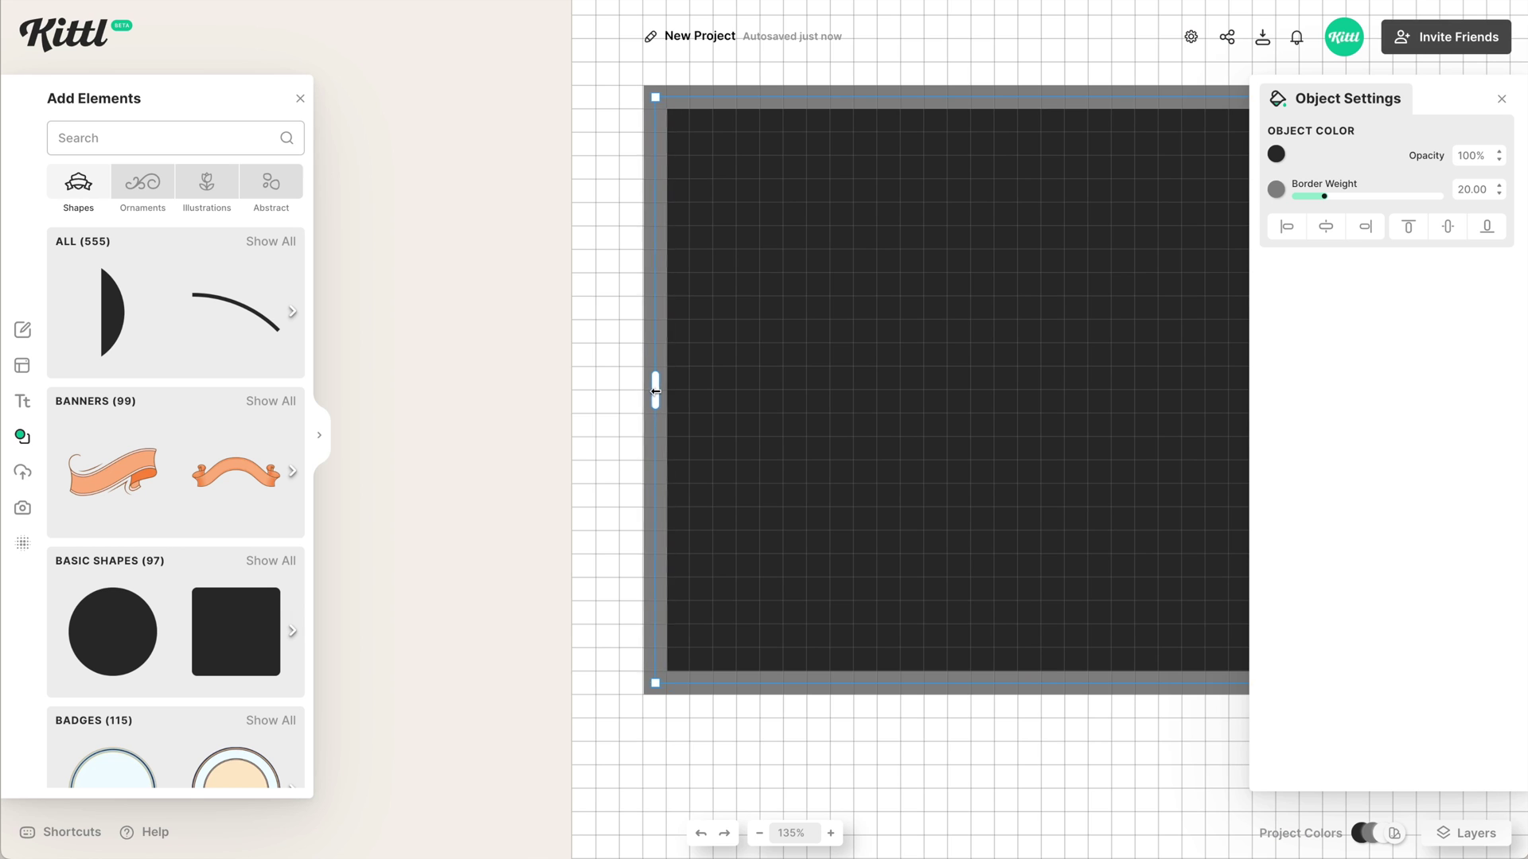
pyautogui.scroll(-5, 644, 393)
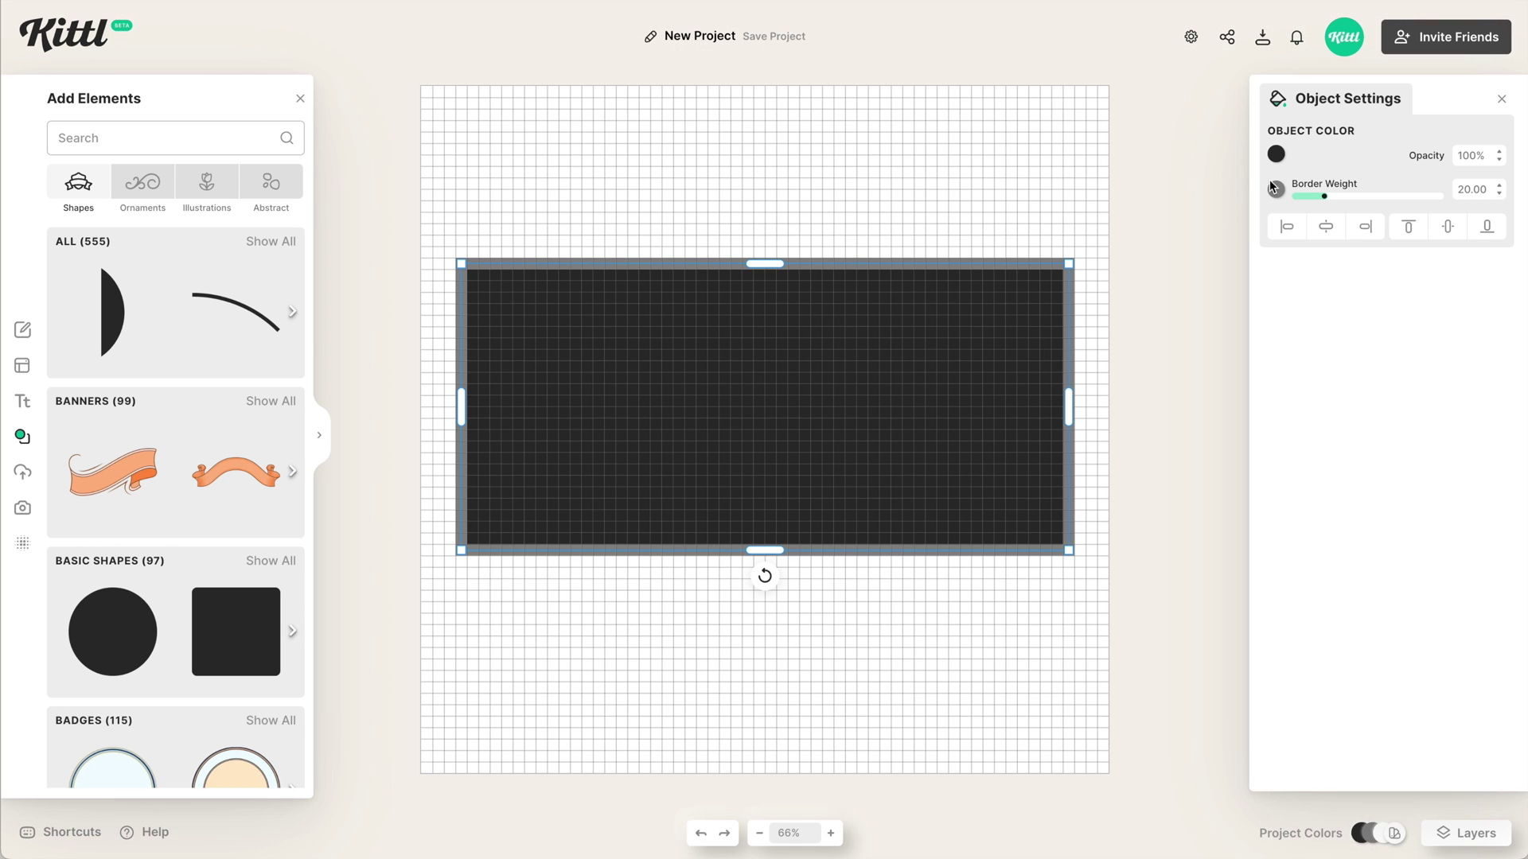
# Fill the rectangle cream and give it a dark #2c2c2c border
pyautogui.click(1276, 154)
pyautogui.click(1082, 481)
pyautogui.click(1035, 181)
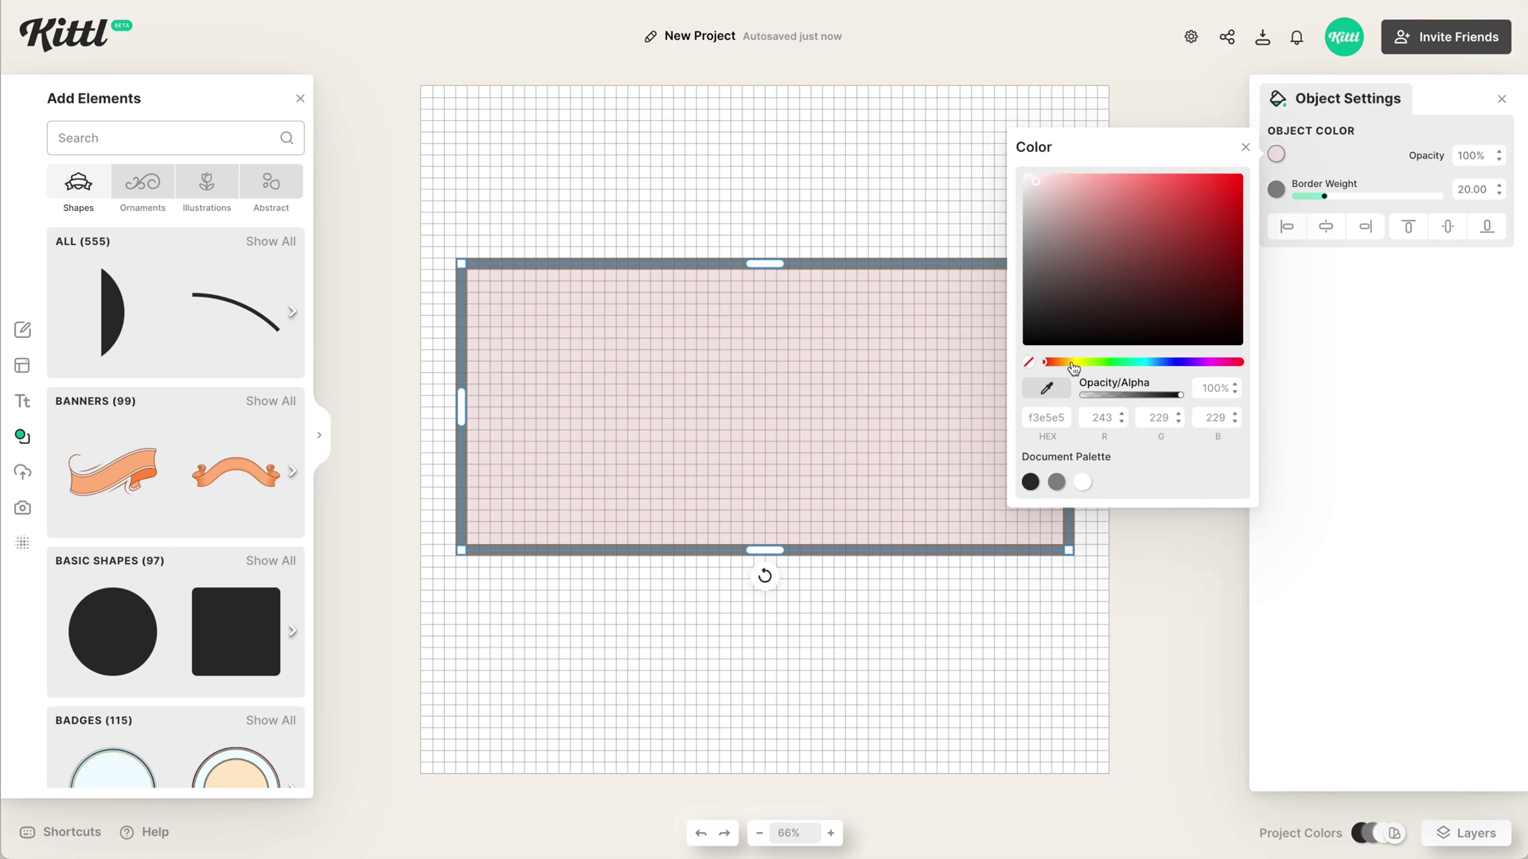
pyautogui.click(1074, 367)
pyautogui.click(1276, 189)
pyautogui.click(1024, 351)
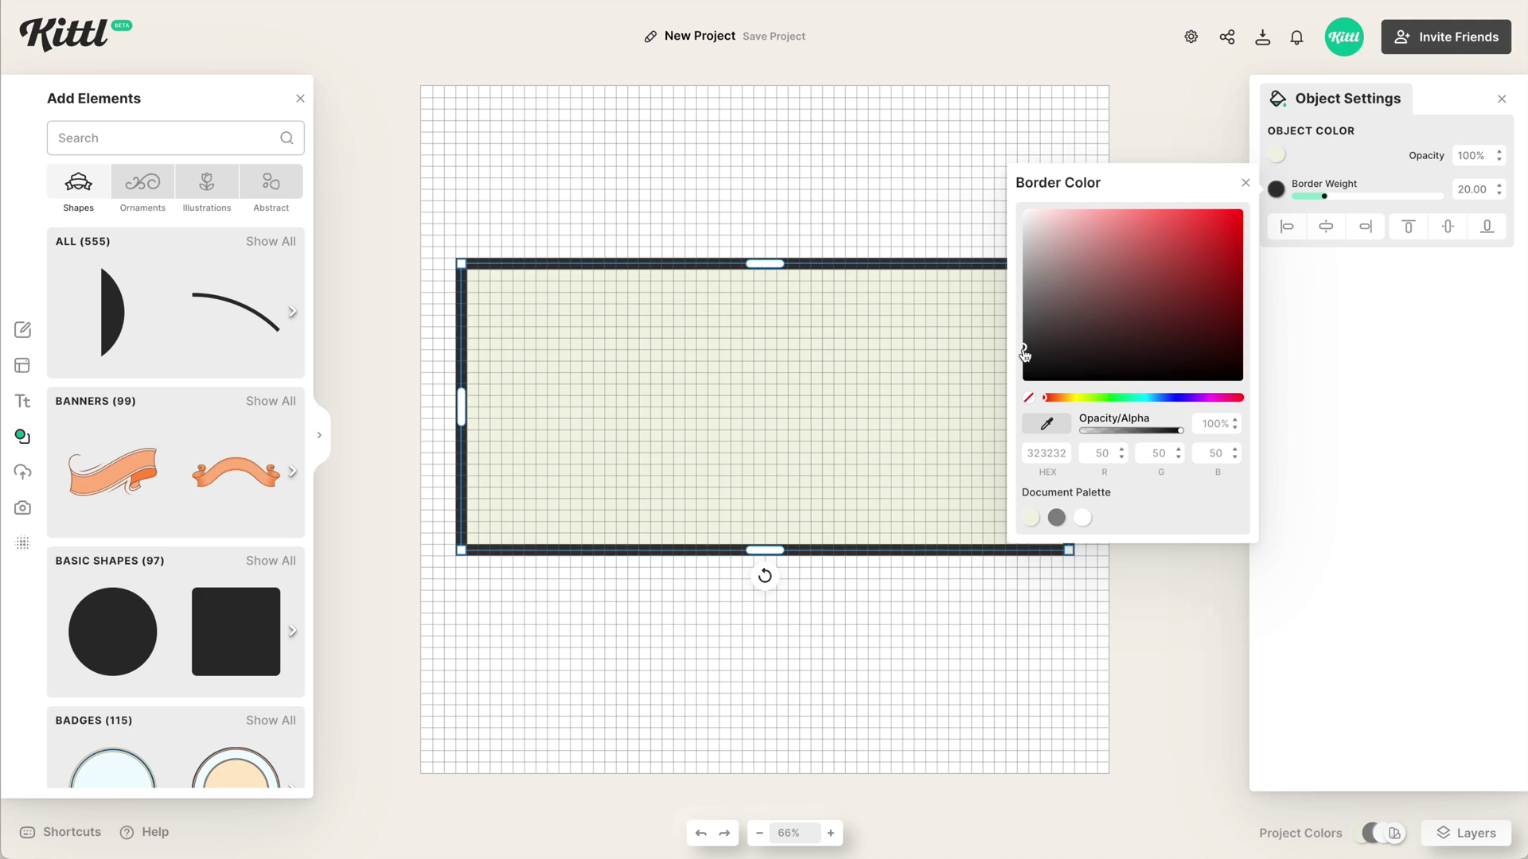
pyautogui.click(875, 606)
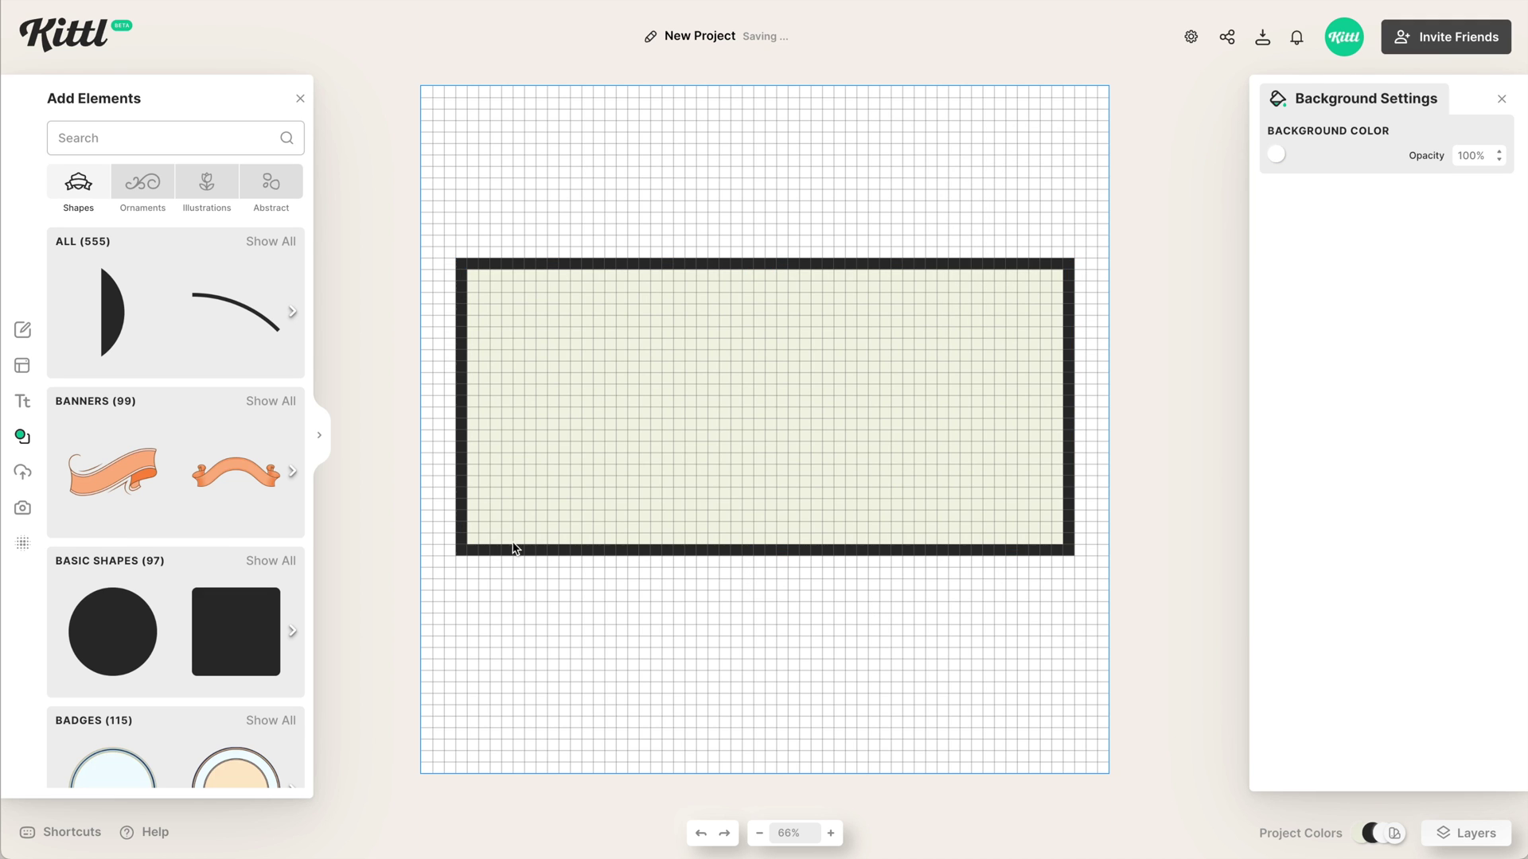
# Add another square and stretch it into a wide band across the cream panel's upper part
pyautogui.click(260, 616)
pyautogui.moveTo(788, 375); pyautogui.dragTo(612, 340)
pyautogui.hotkey('shift', '0')
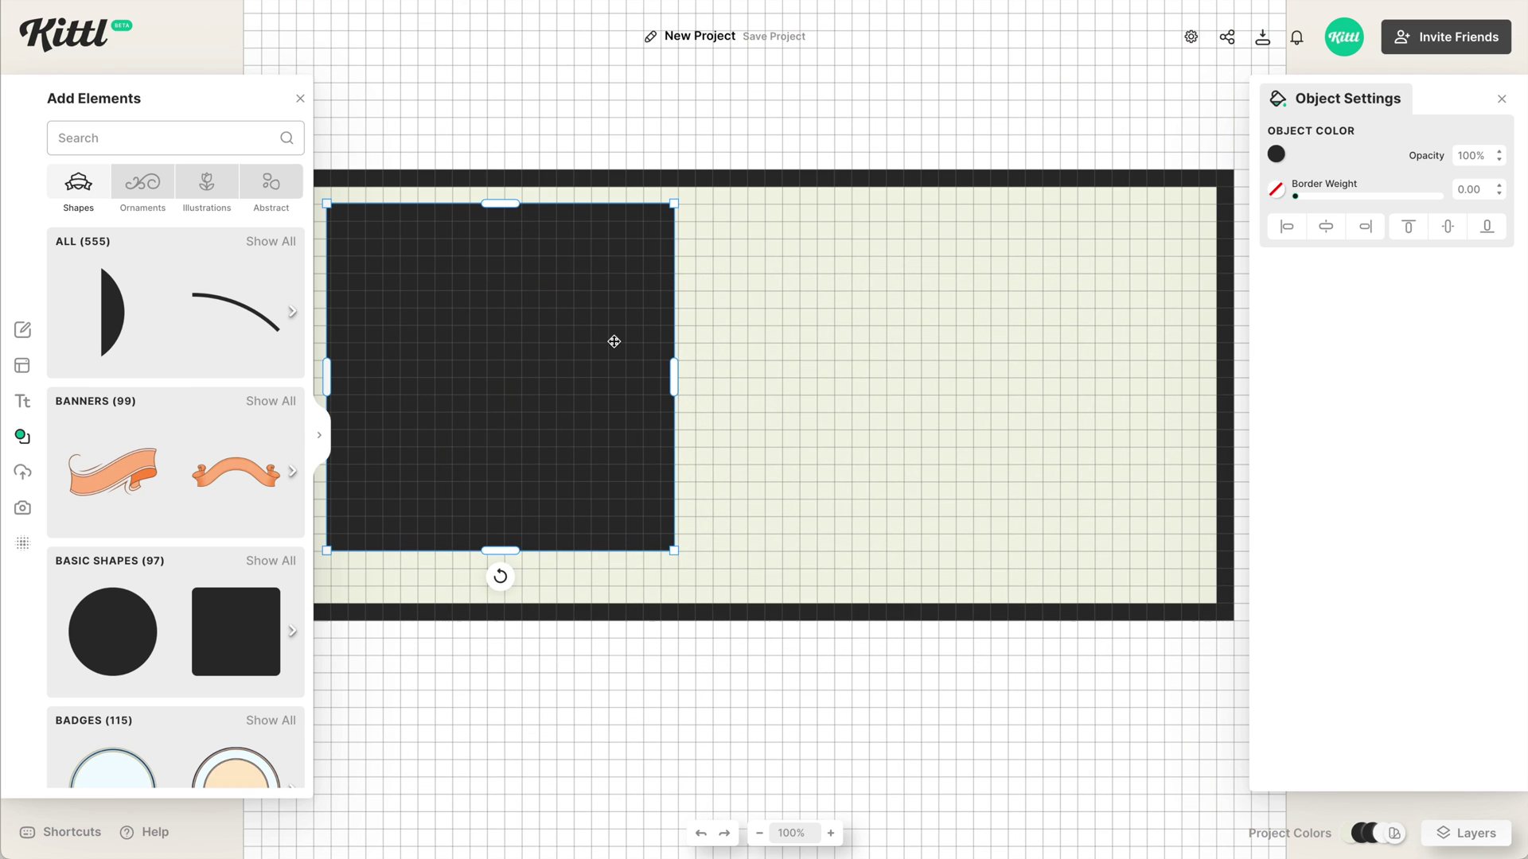
pyautogui.hscroll(-2, 614, 341)
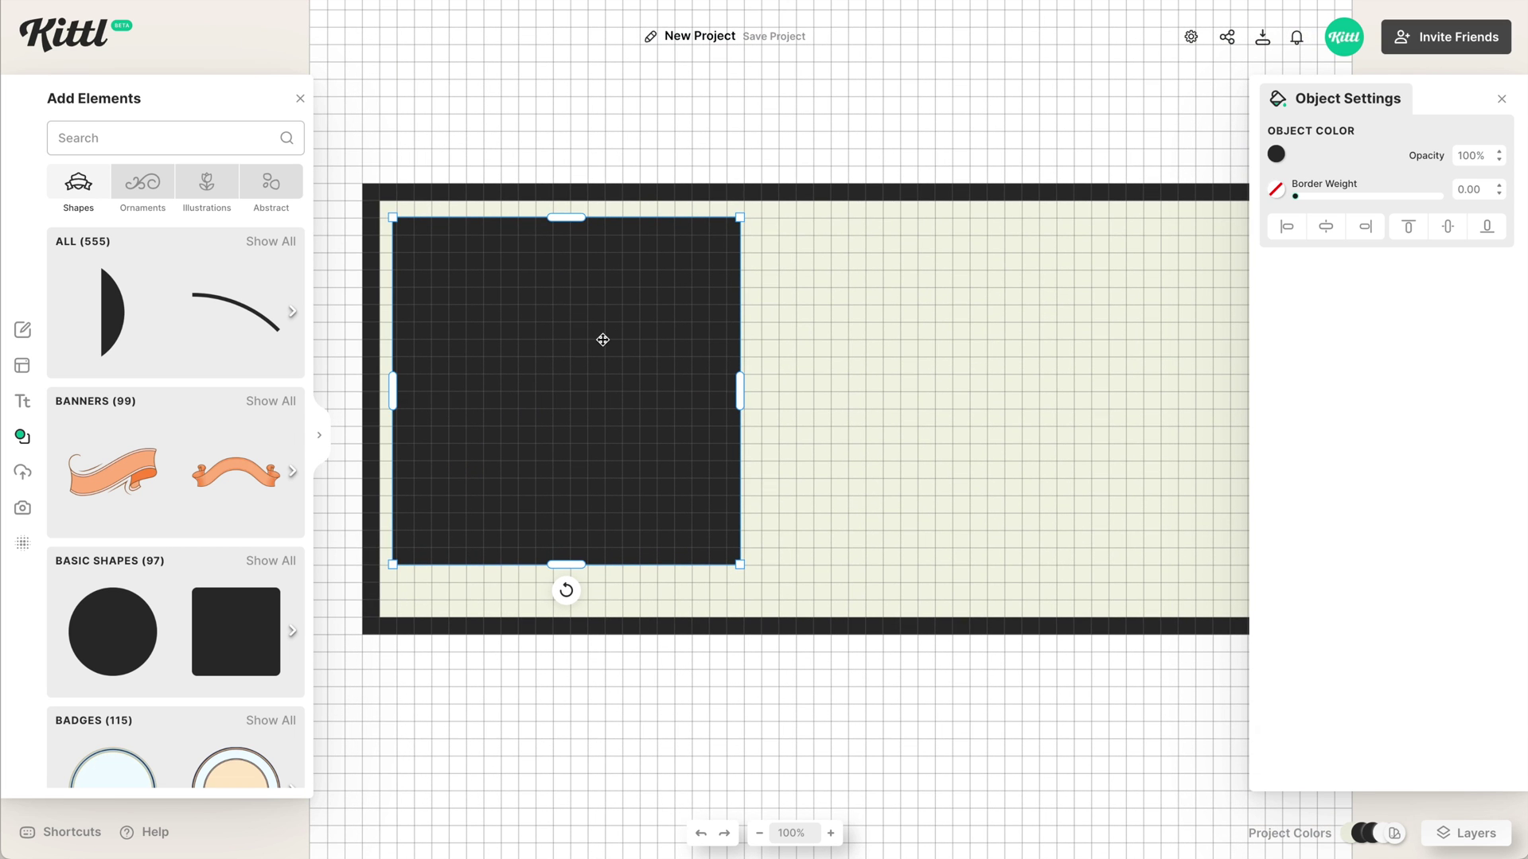
pyautogui.moveTo(602, 340); pyautogui.dragTo(607, 340)
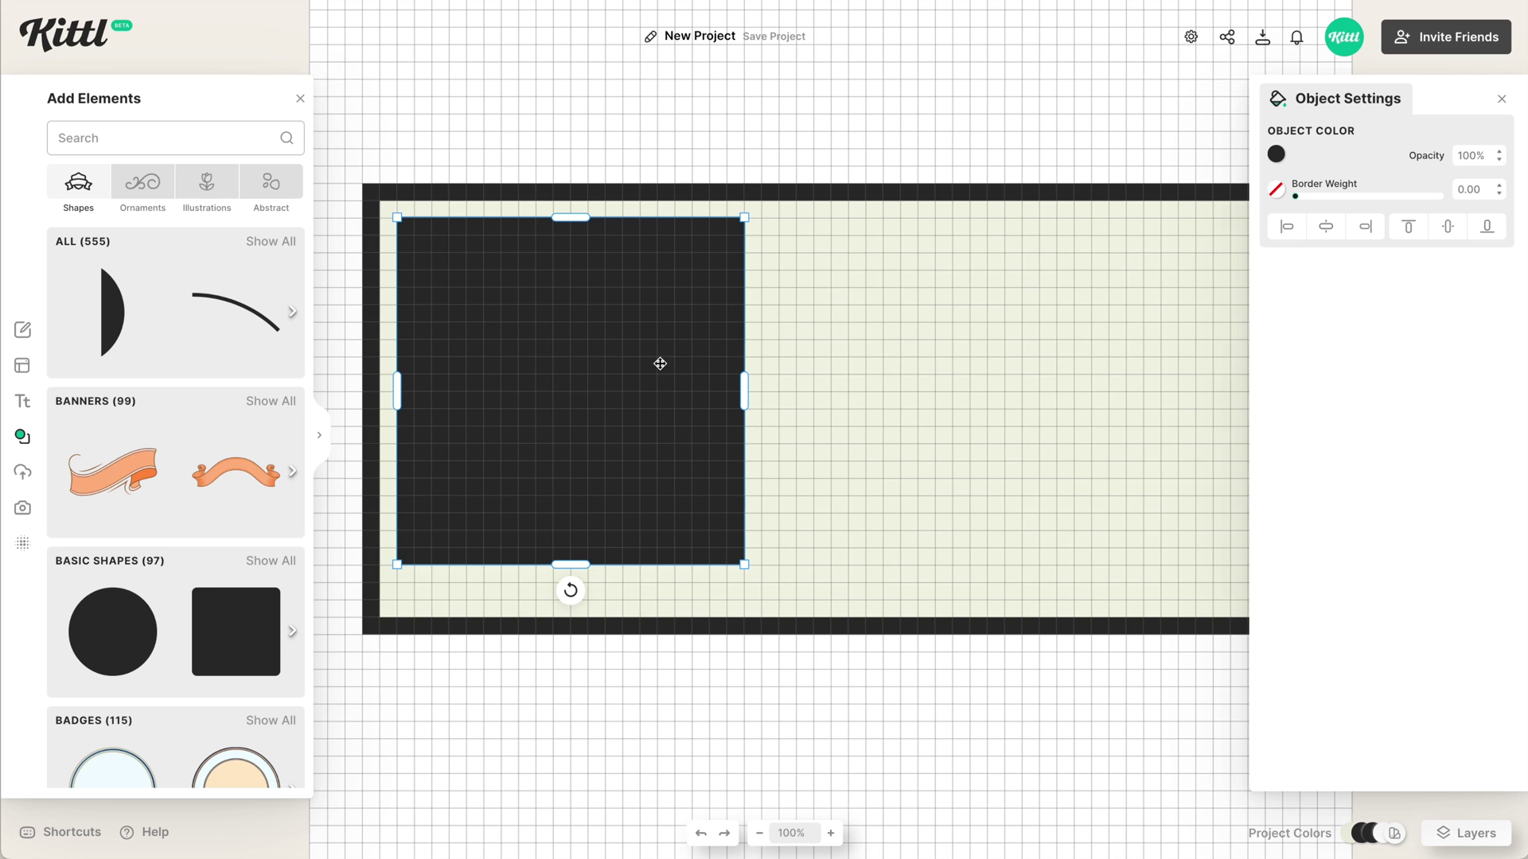
pyautogui.hscroll(4, 659, 361)
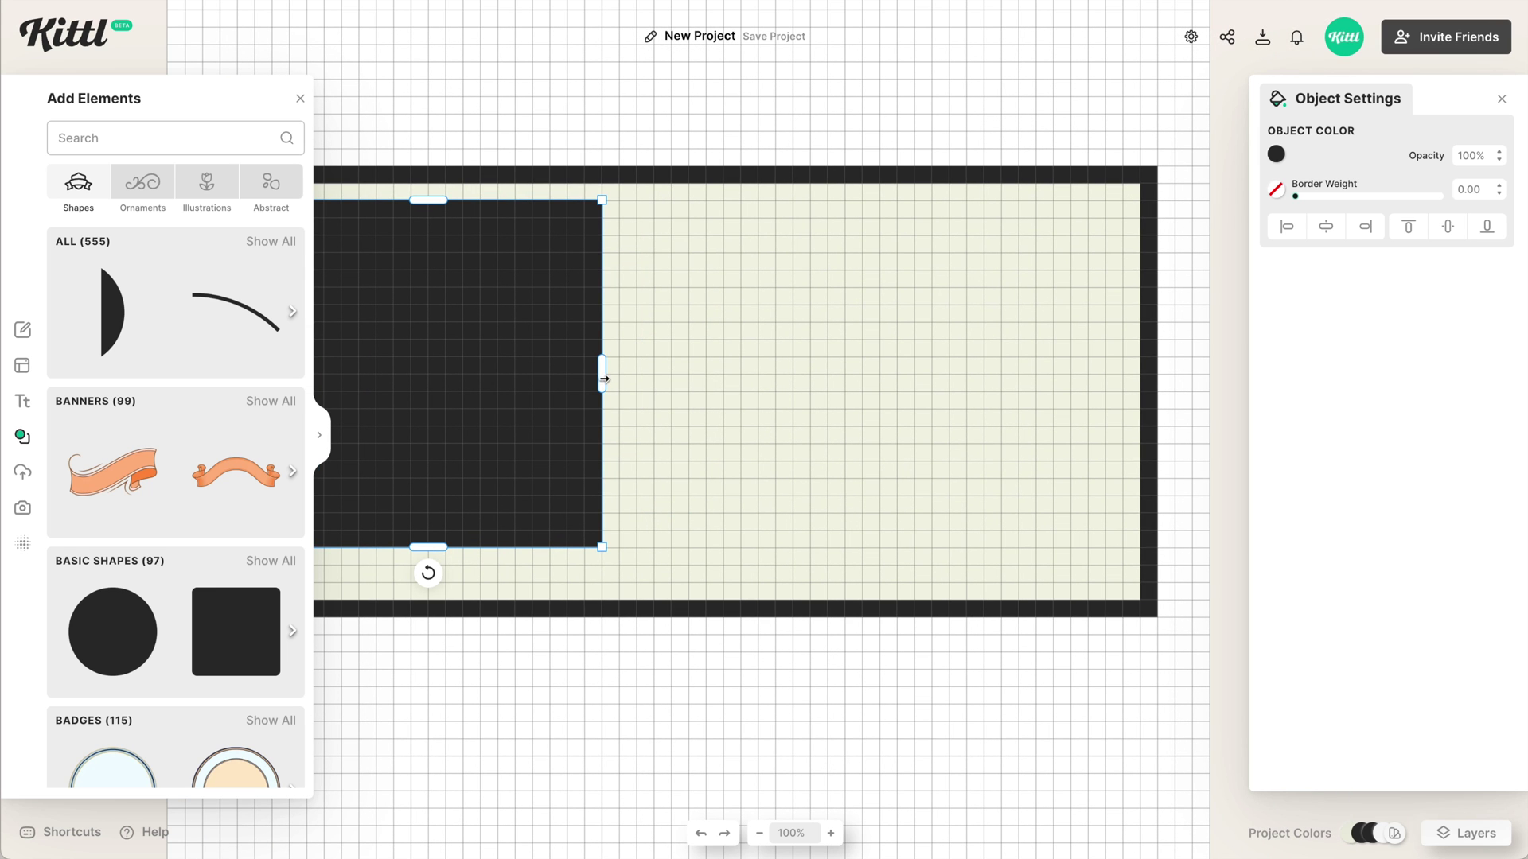
pyautogui.moveTo(604, 379); pyautogui.dragTo(1123, 372)
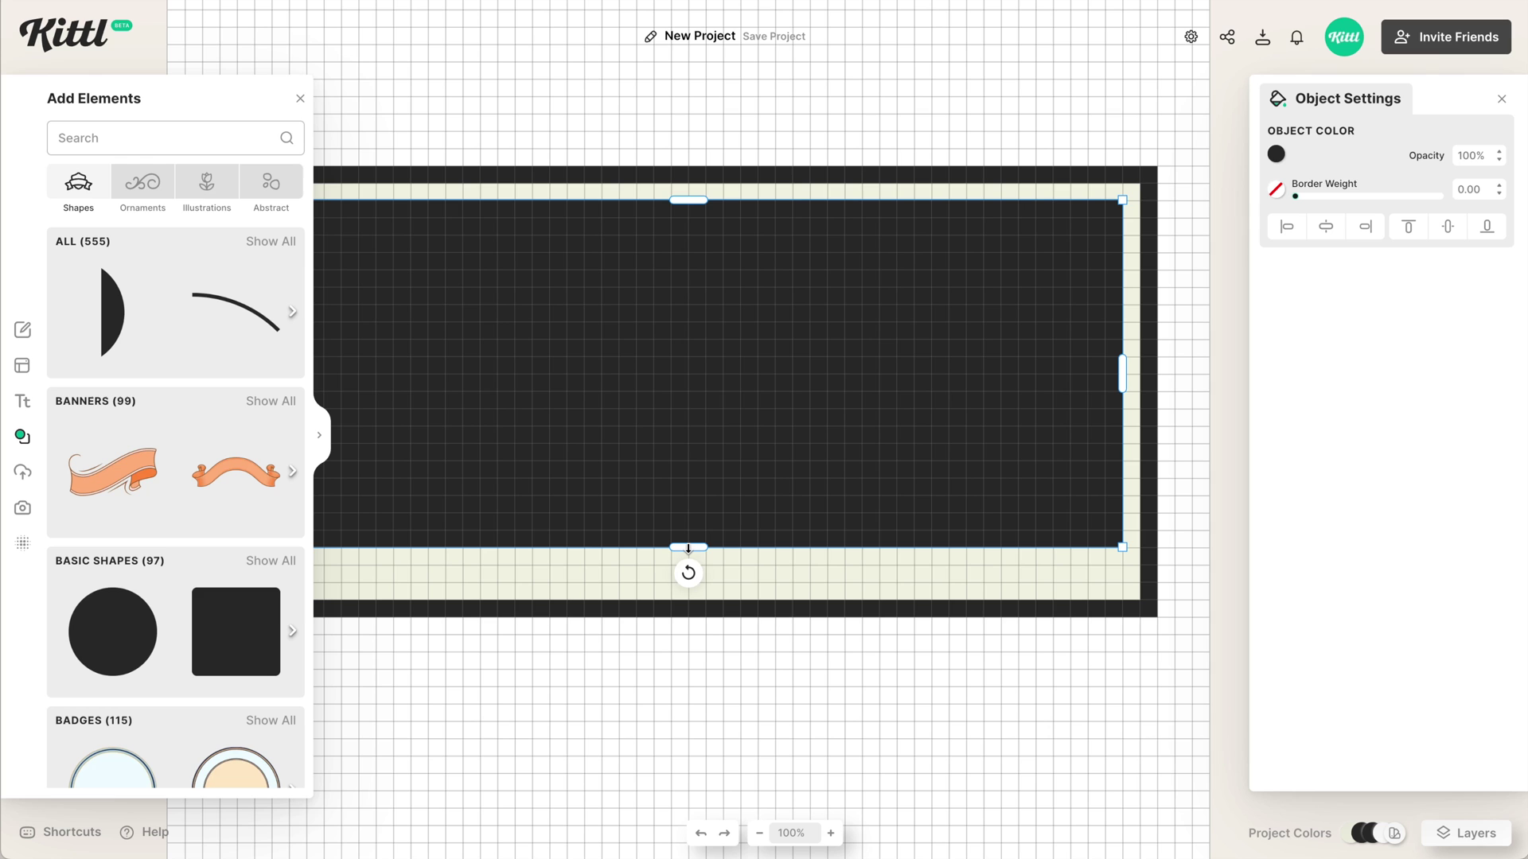
pyautogui.moveTo(688, 547); pyautogui.dragTo(694, 500)
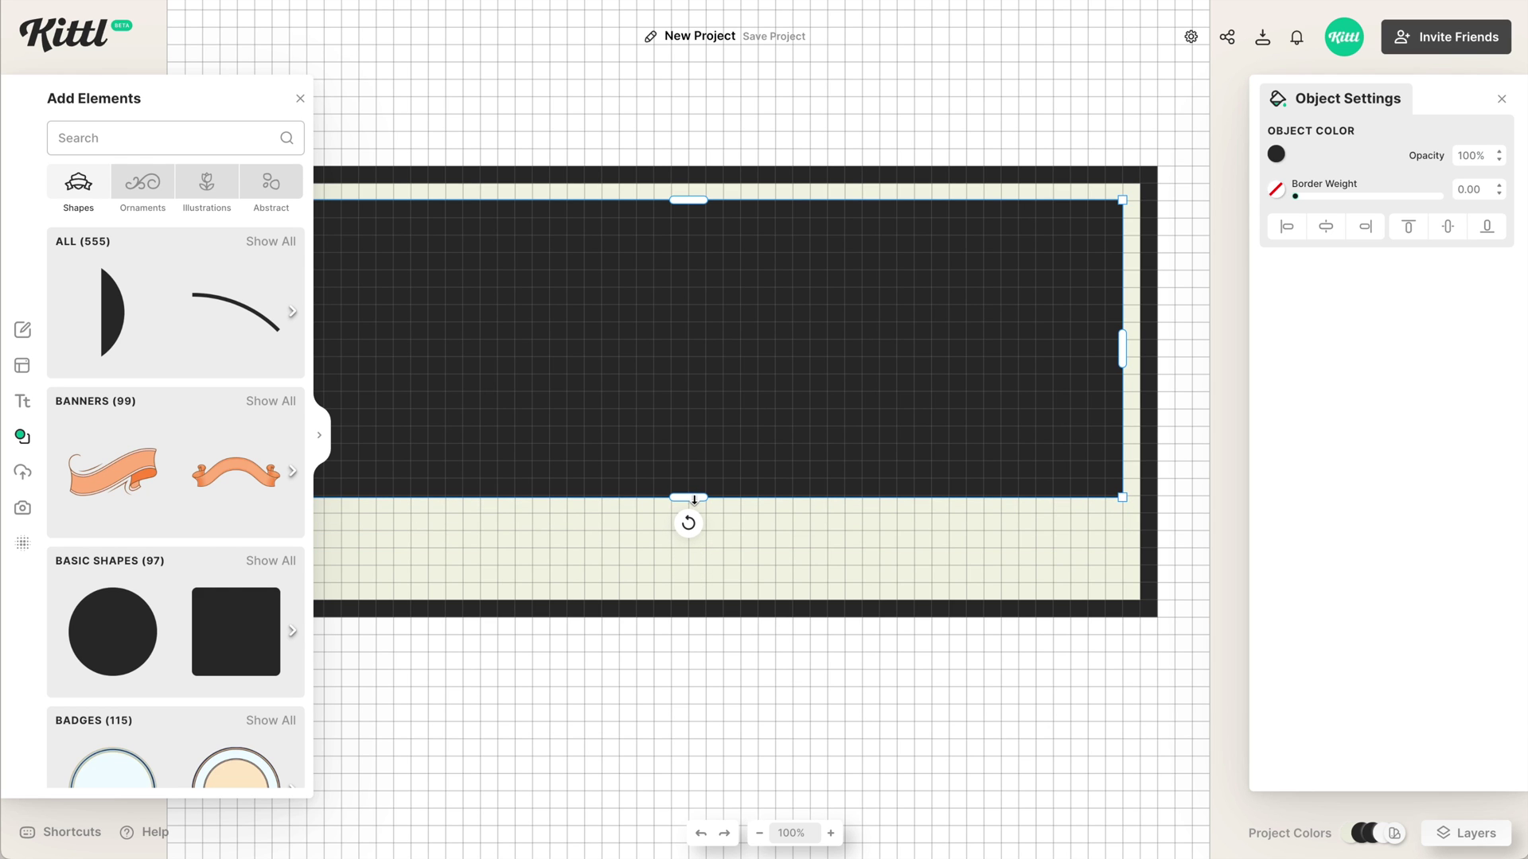
# Fill the band burnt orange (#ce7a1f)
pyautogui.click(1275, 156)
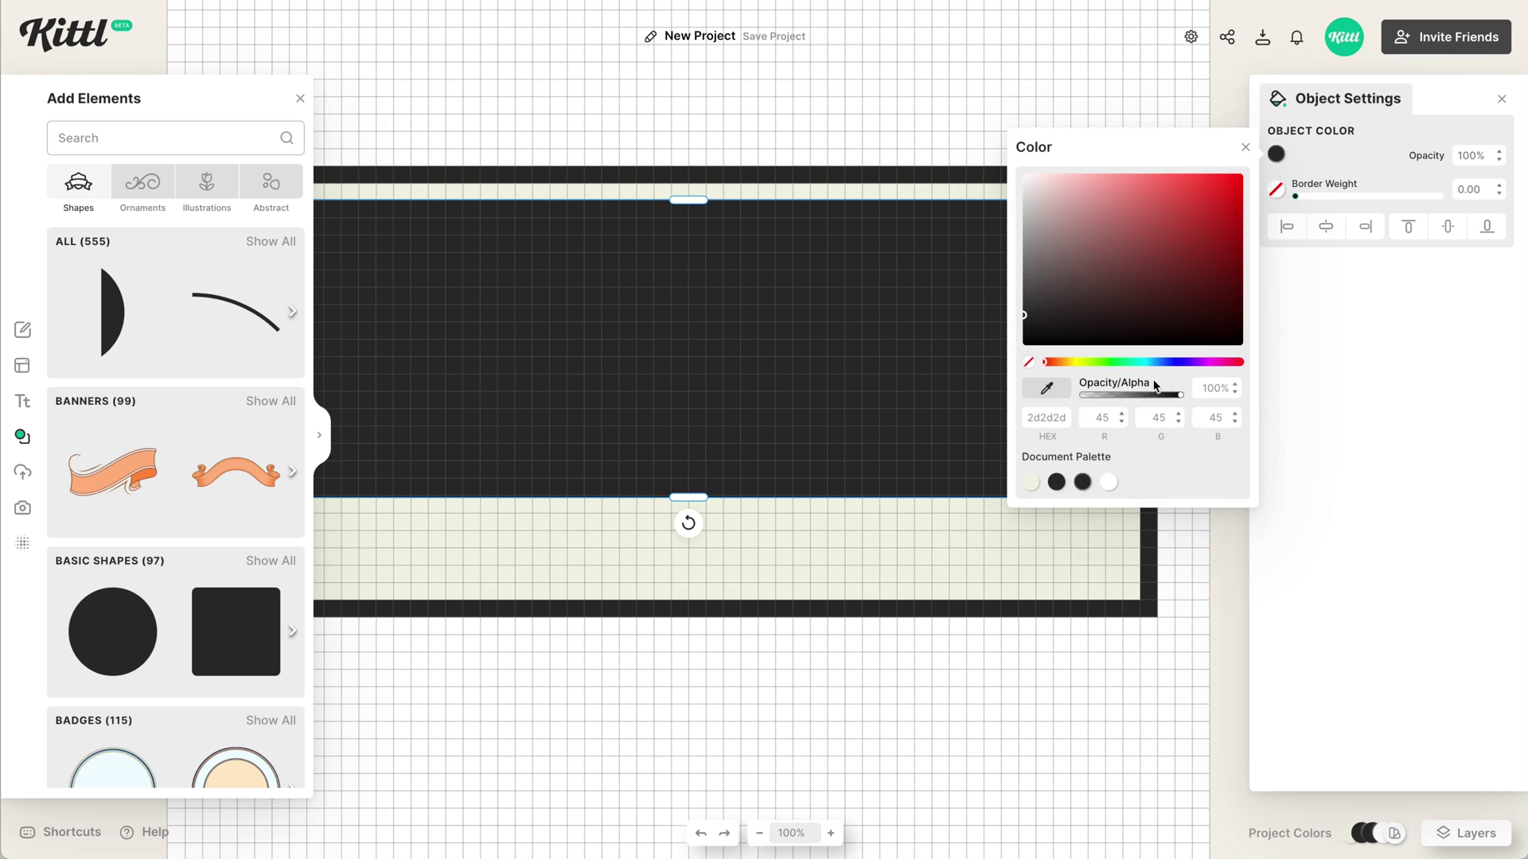
pyautogui.click(1061, 362)
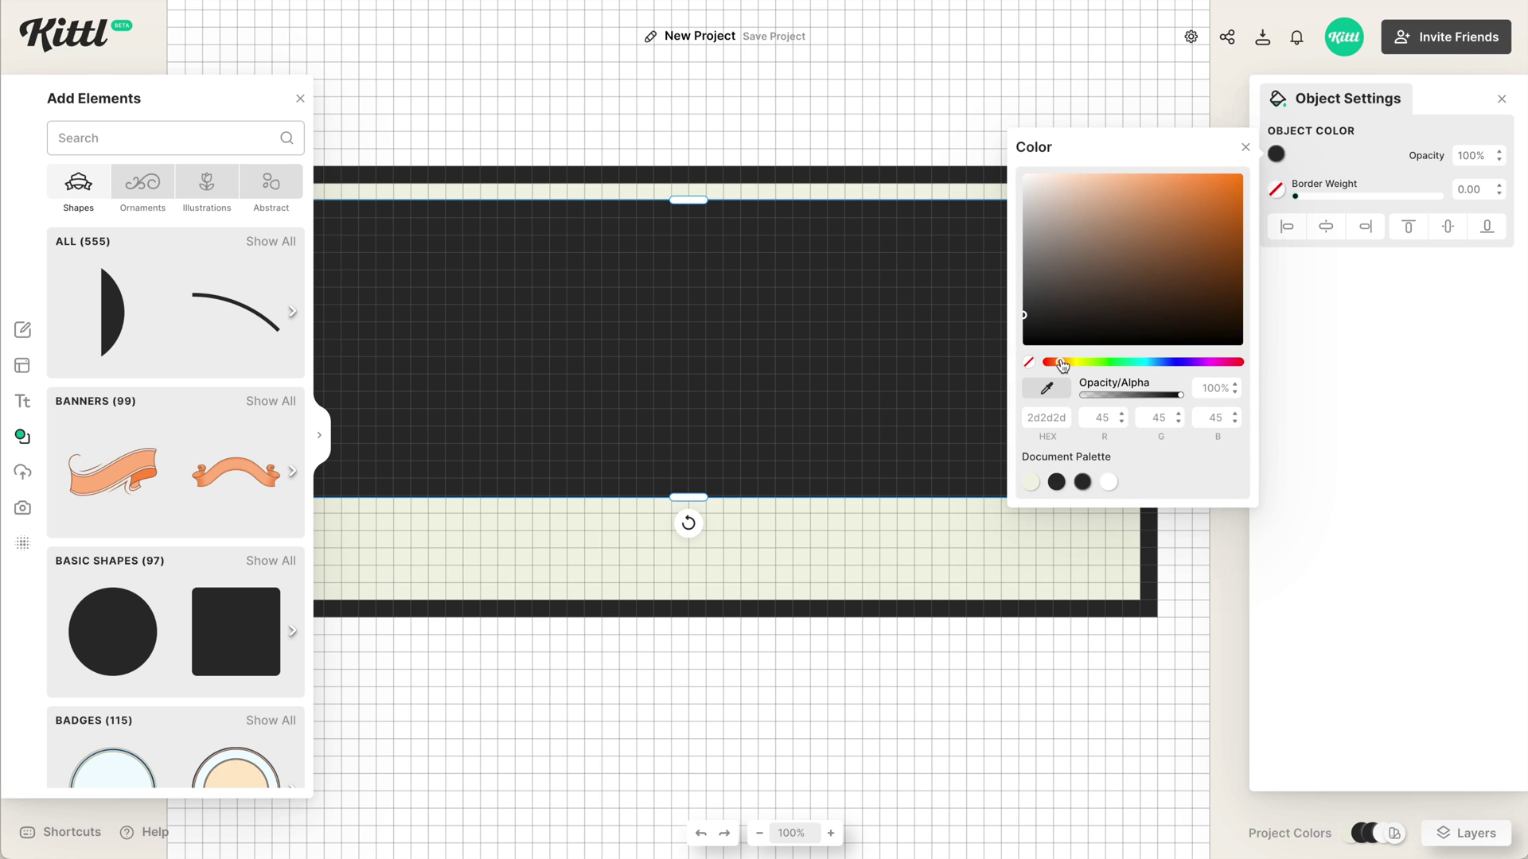
pyautogui.moveTo(1232, 215); pyautogui.dragTo(1211, 202)
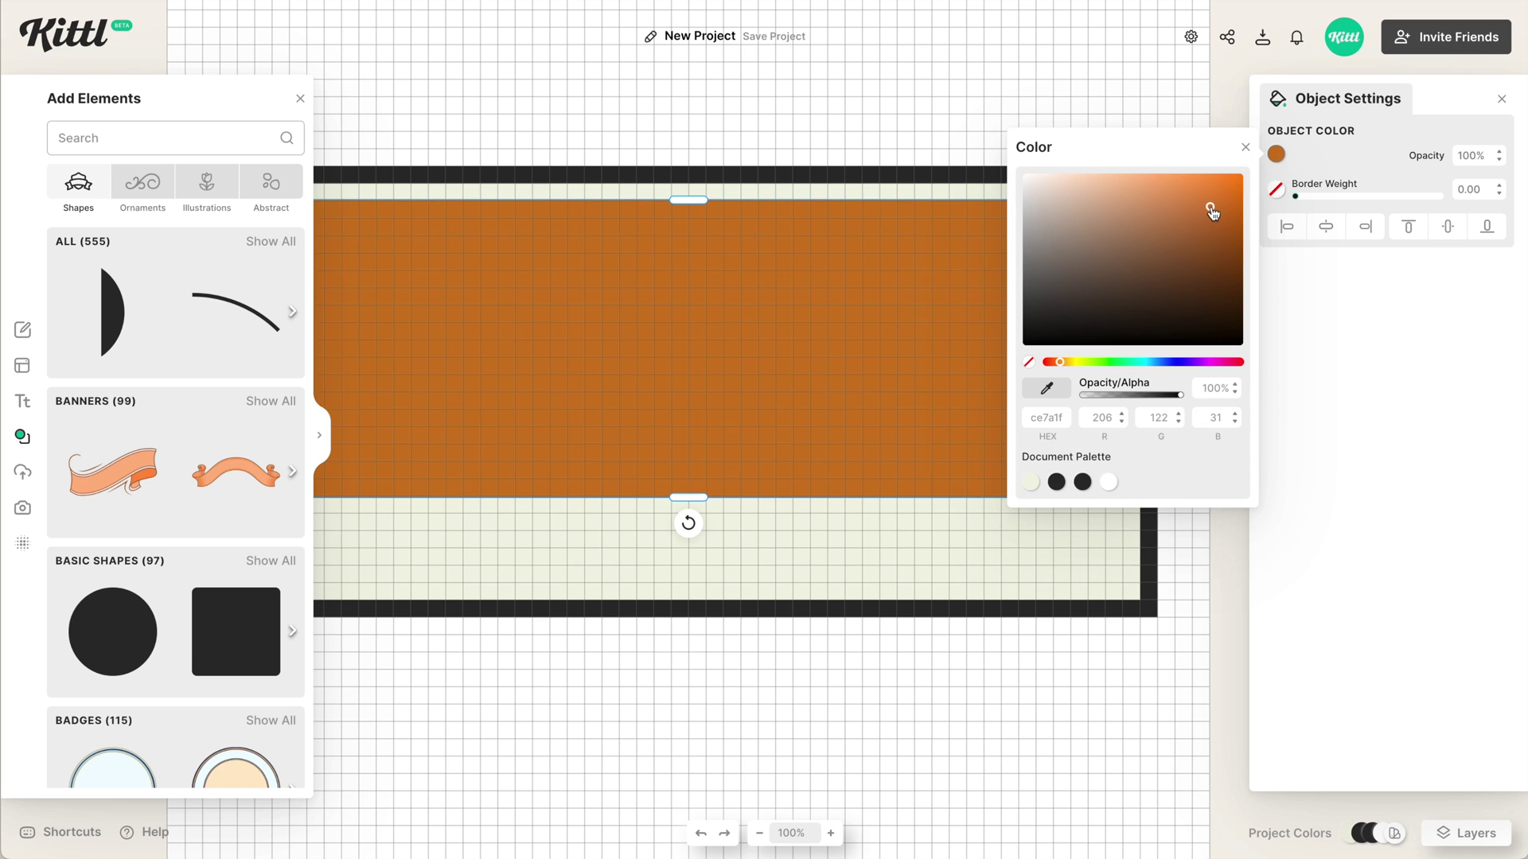
pyautogui.click(862, 707)
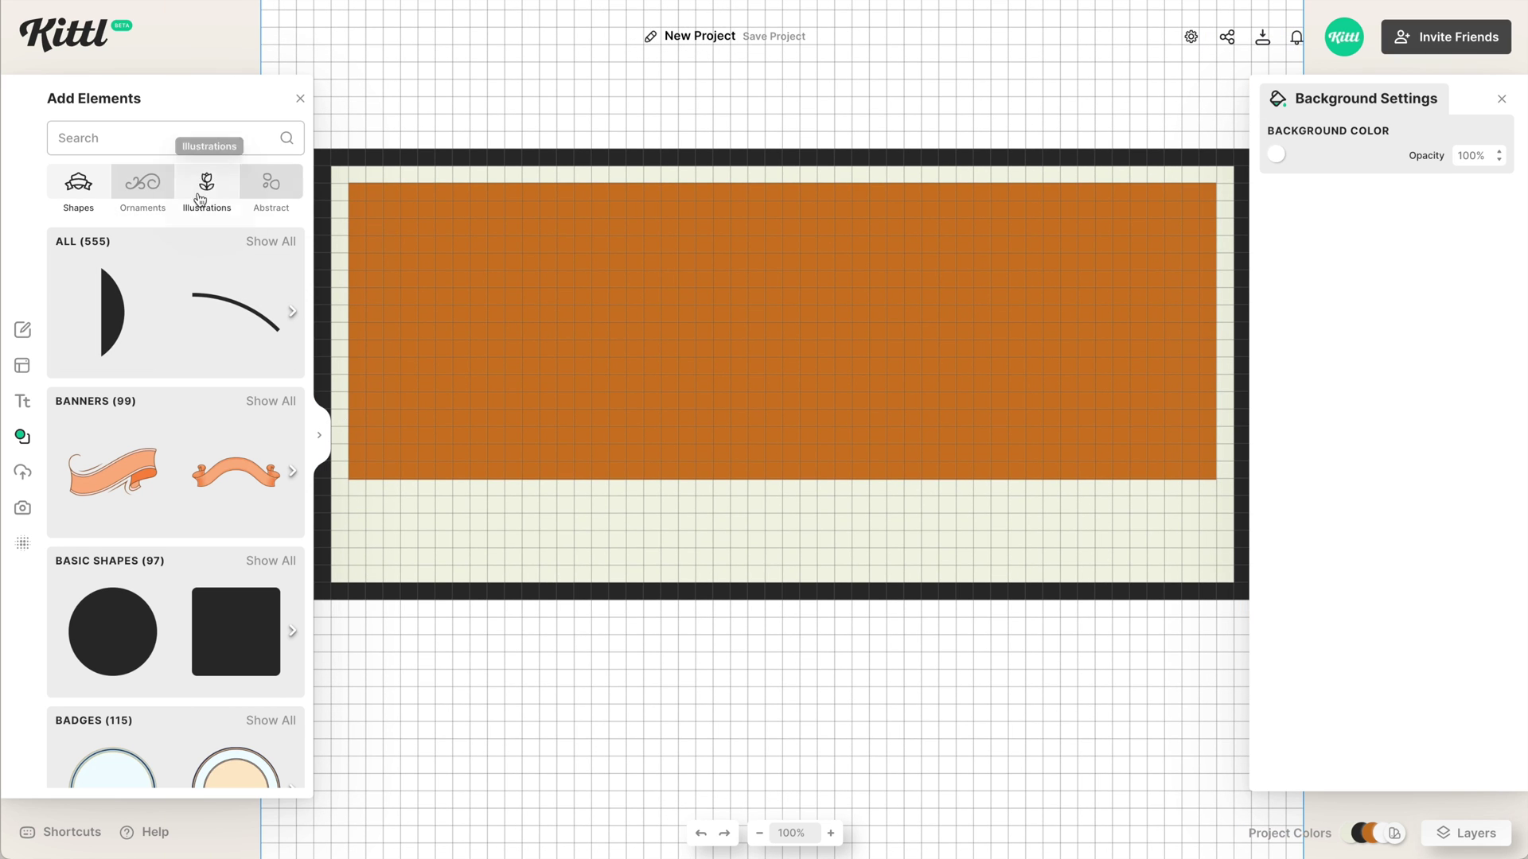
# Add the striped sunset circle from the Ocean Beach illustrations
pyautogui.click(143, 189)
pyautogui.click(207, 184)
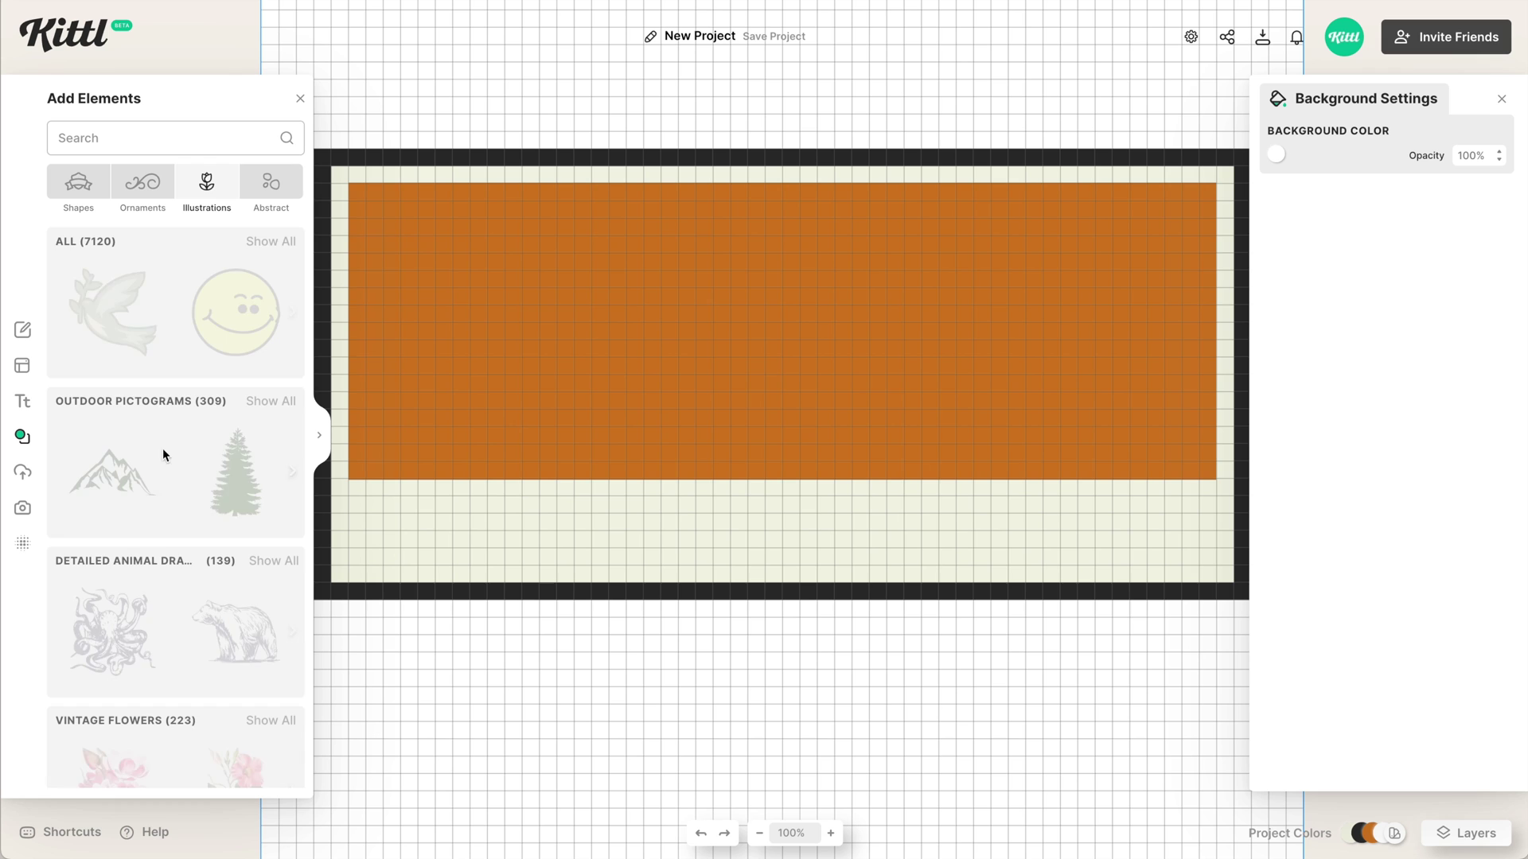
pyautogui.scroll(-2, 159, 518)
pyautogui.scroll(-4, 156, 538)
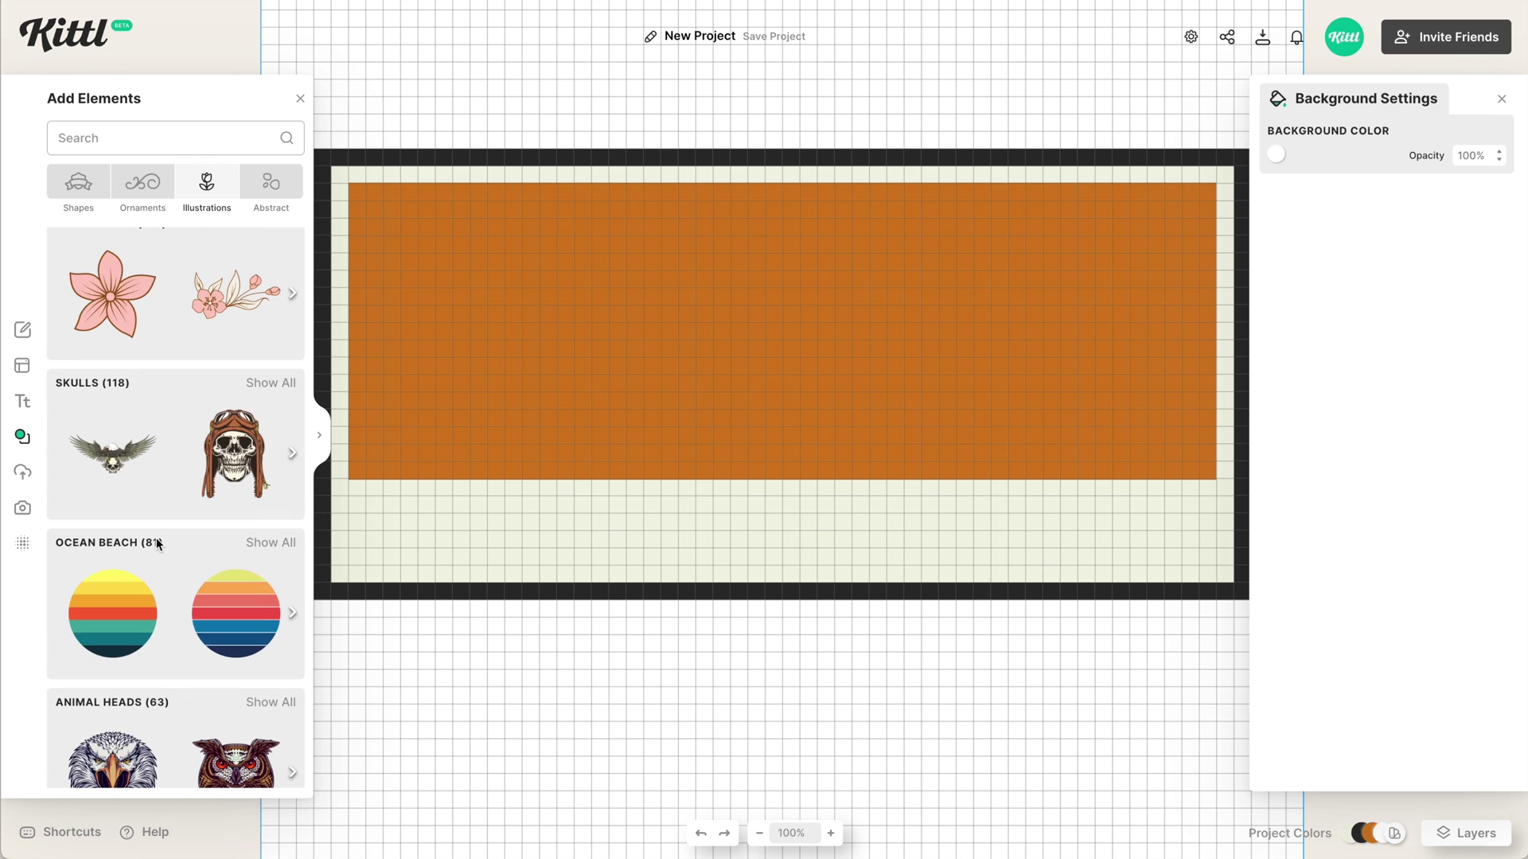
pyautogui.click(271, 534)
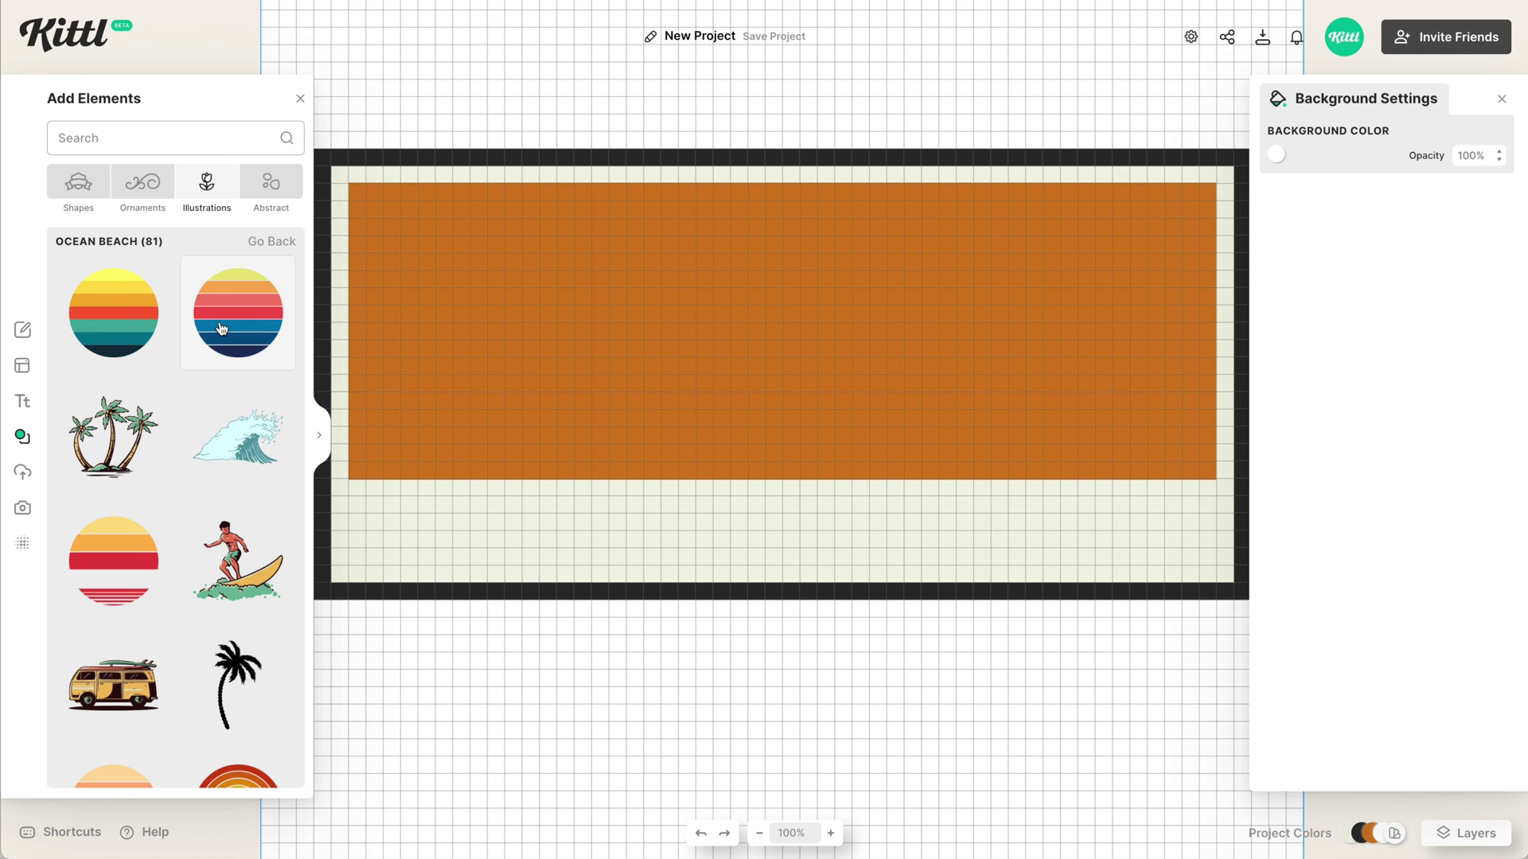
pyautogui.scroll(-2, 221, 327)
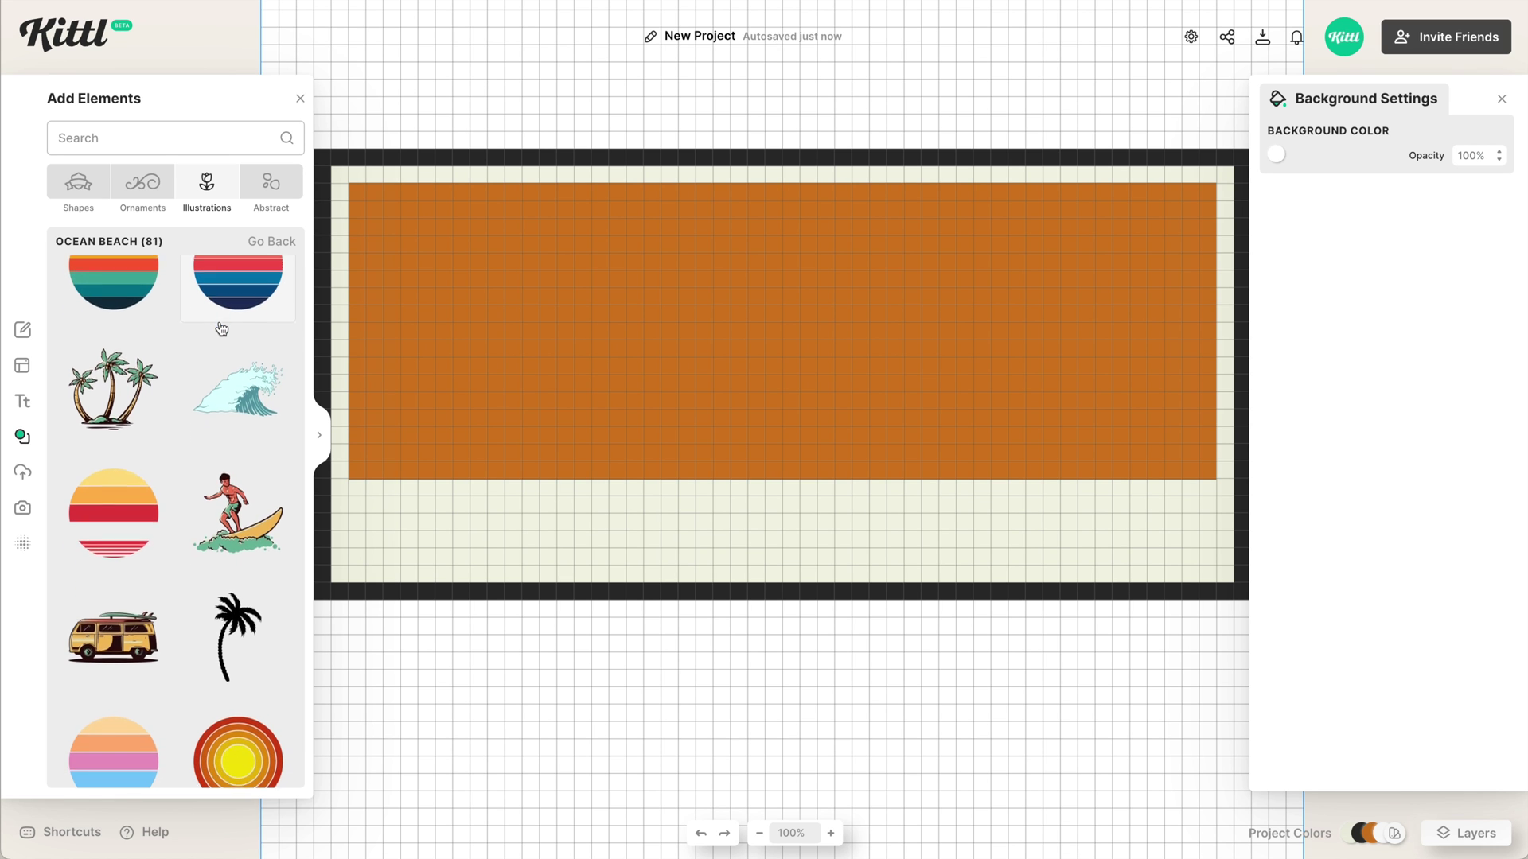
pyautogui.scroll(-5, 253, 294)
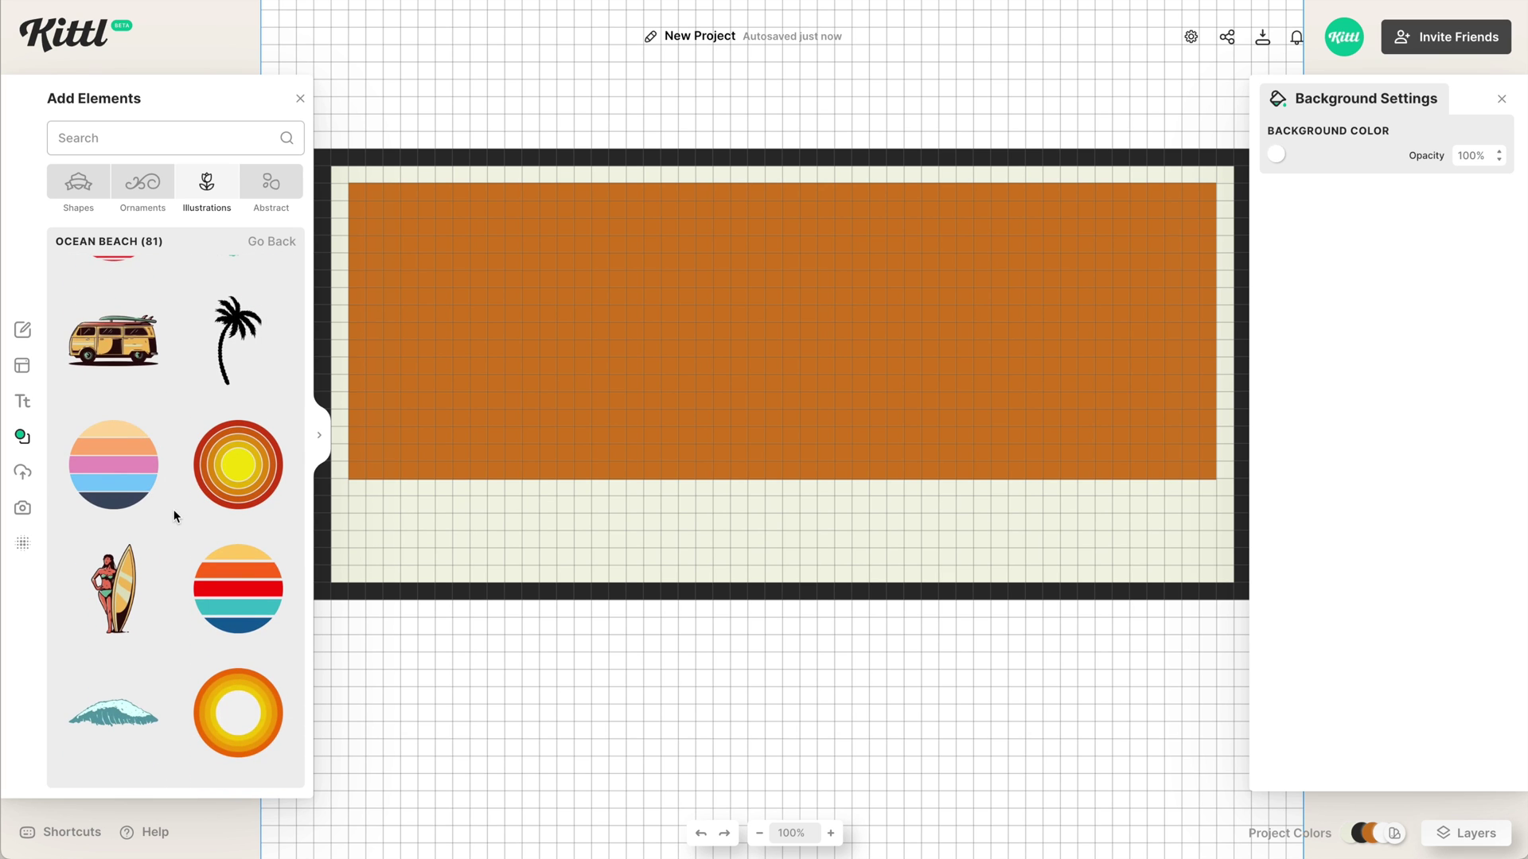
pyautogui.scroll(-2, 174, 514)
pyautogui.scroll(-4, 238, 515)
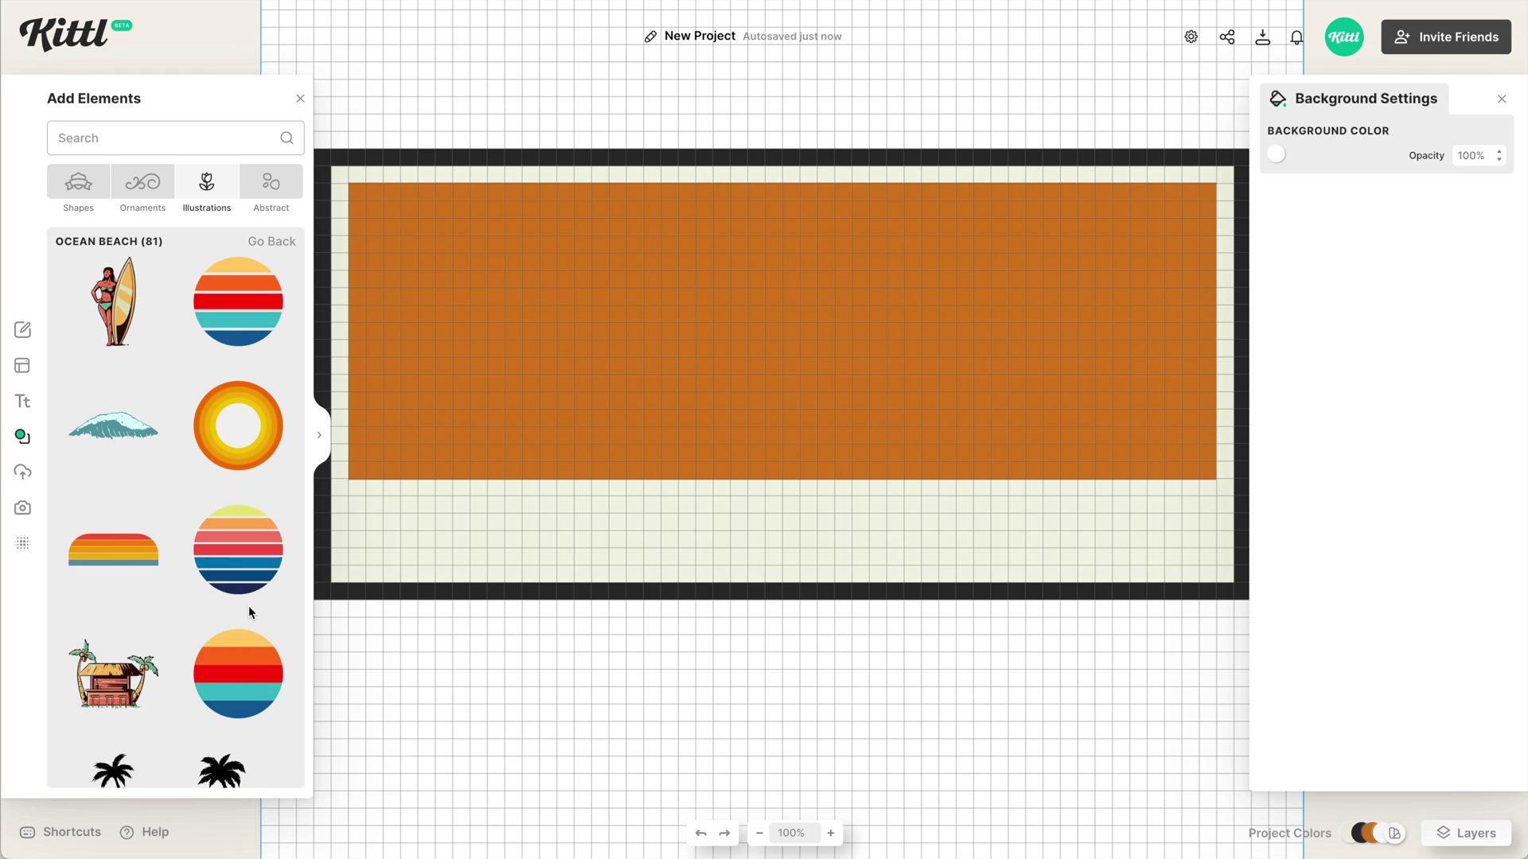
pyautogui.scroll(-2, 226, 587)
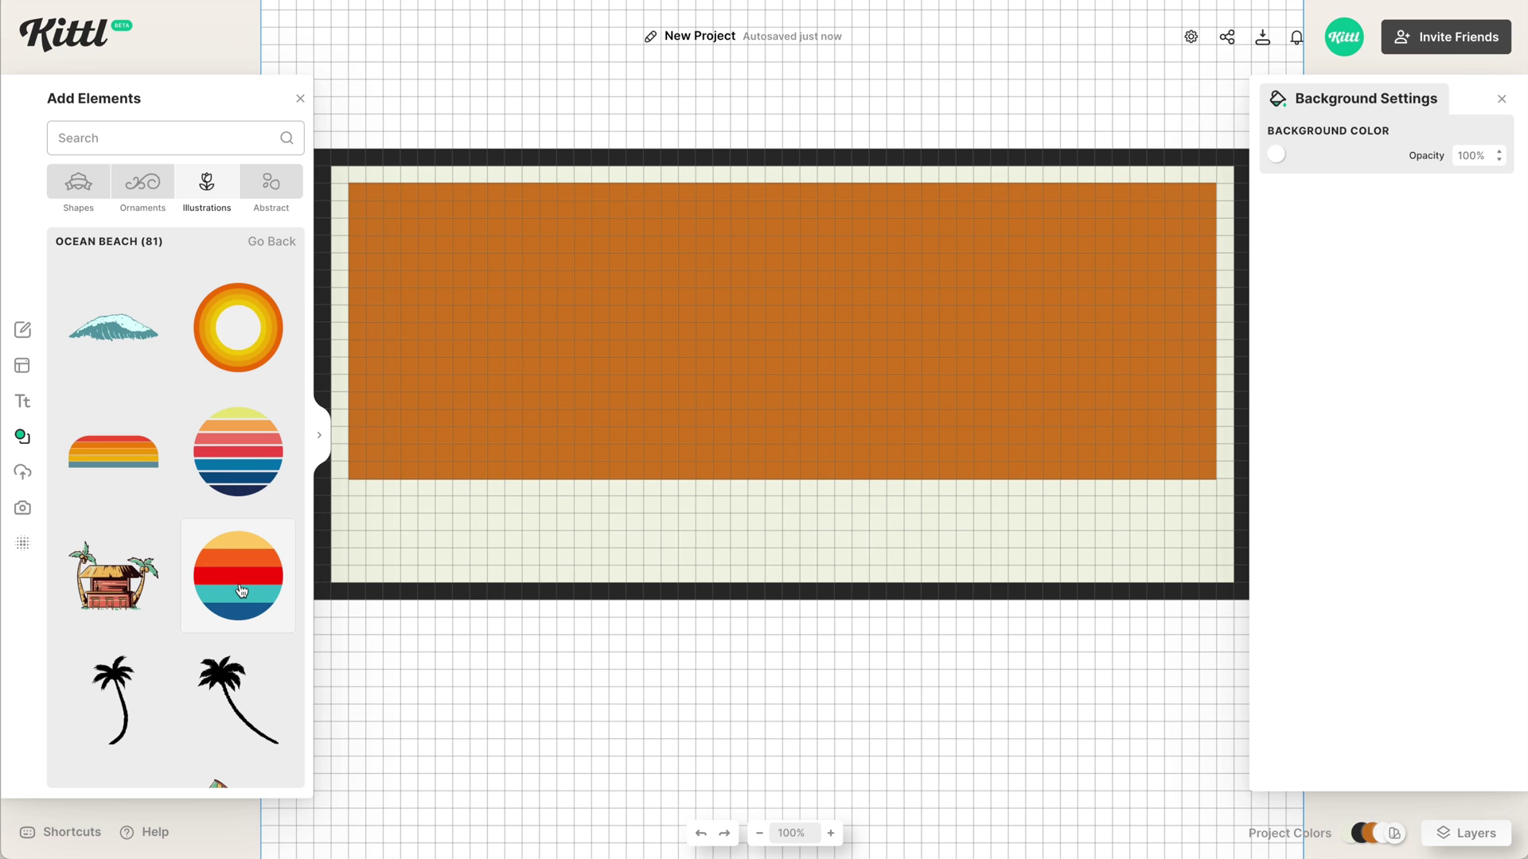
pyautogui.click(241, 591)
# Centre the sunset circle on the orange band and shrink it to the band's height
pyautogui.moveTo(817, 467); pyautogui.dragTo(816, 429)
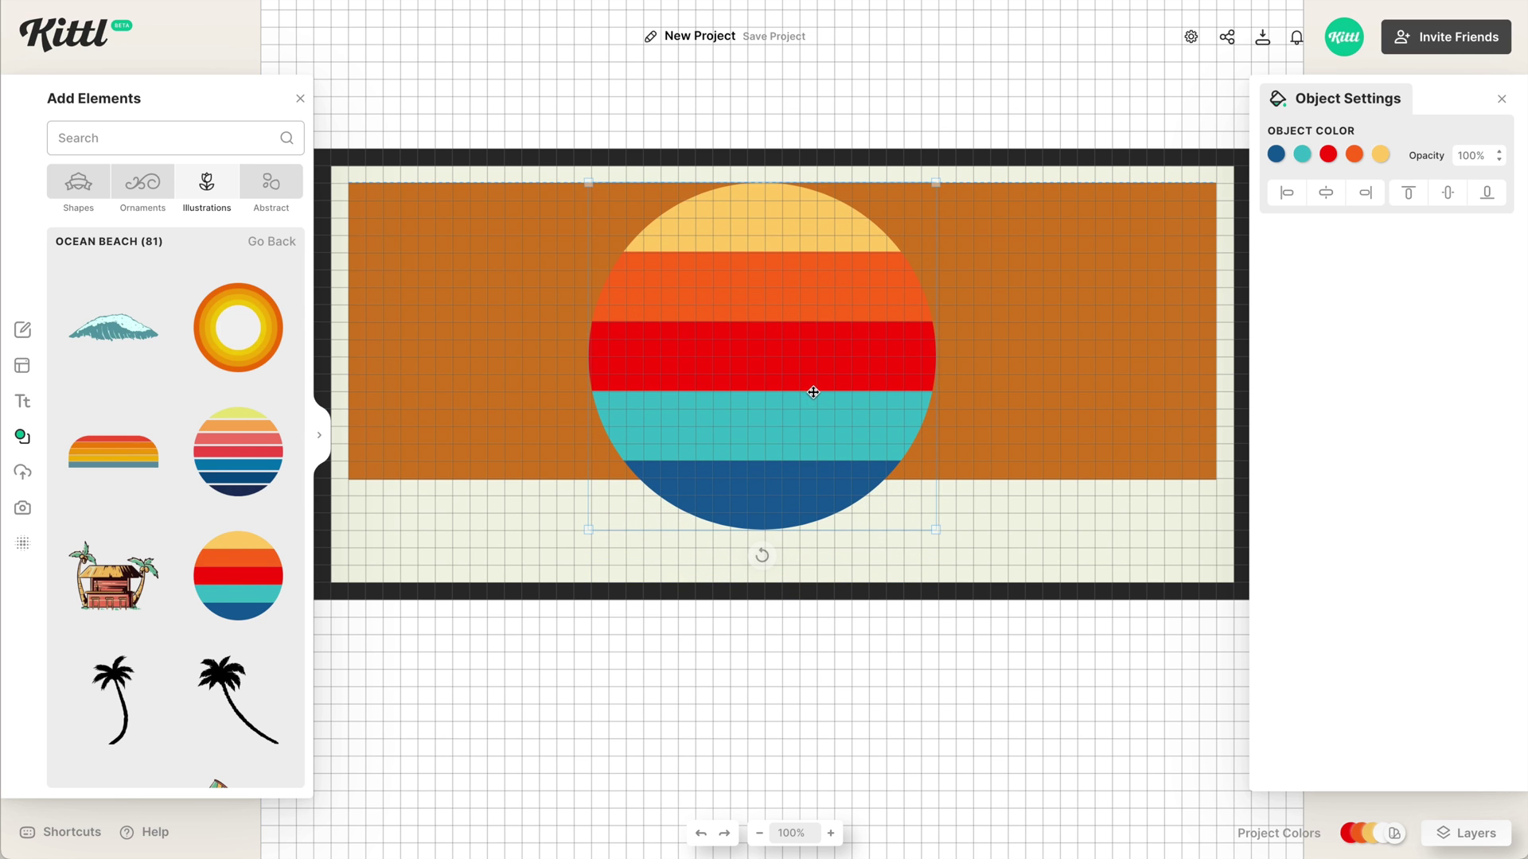
pyautogui.moveTo(813, 393); pyautogui.dragTo(814, 393)
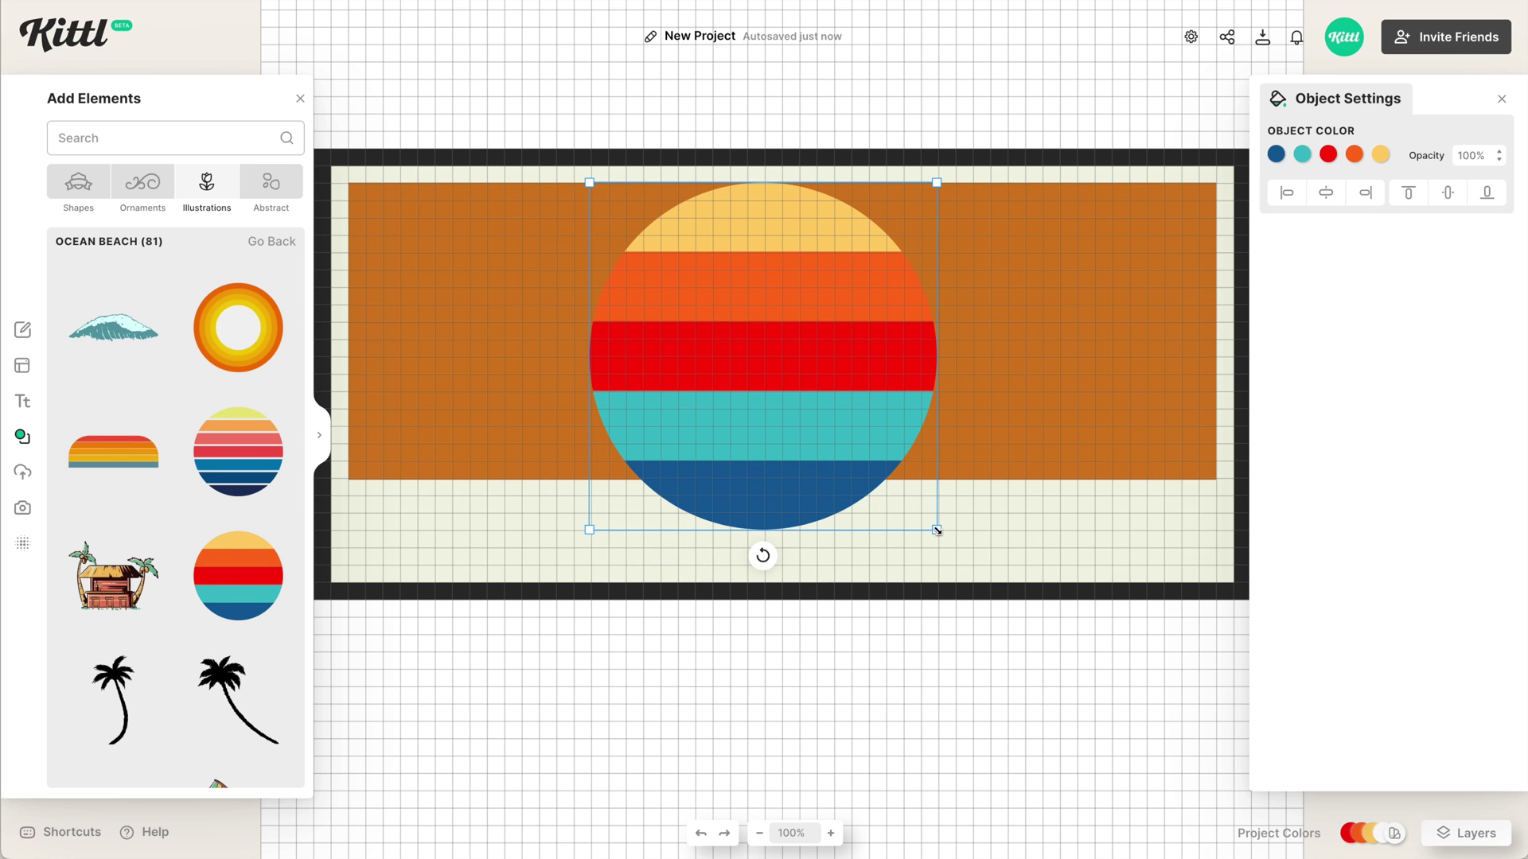
pyautogui.moveTo(938, 530); pyautogui.dragTo(873, 500)
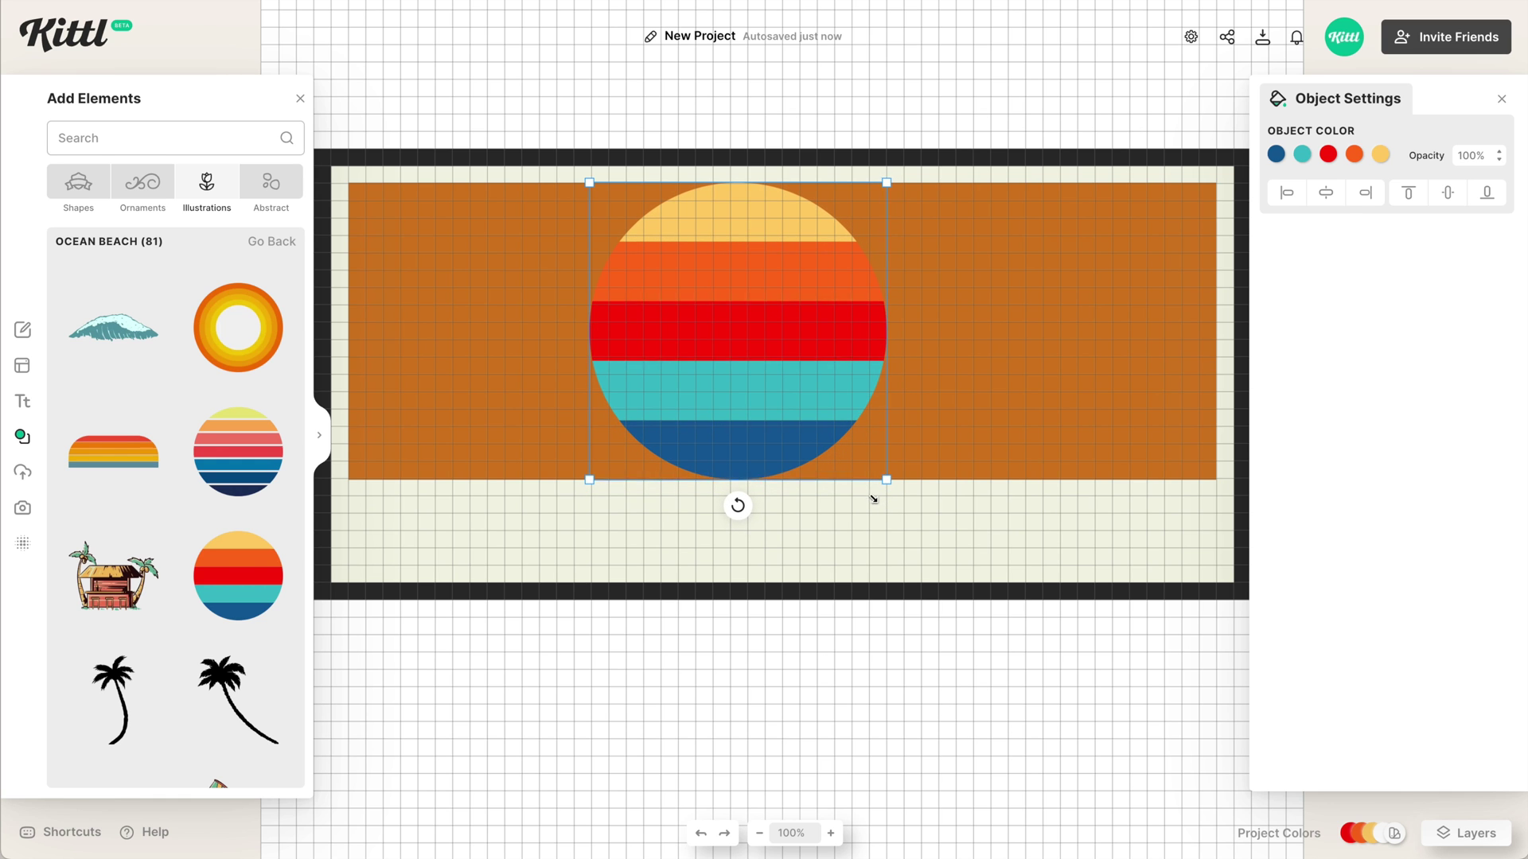
pyautogui.hotkey('ctrl', '+')
pyautogui.hotkey('ctrl', '+')
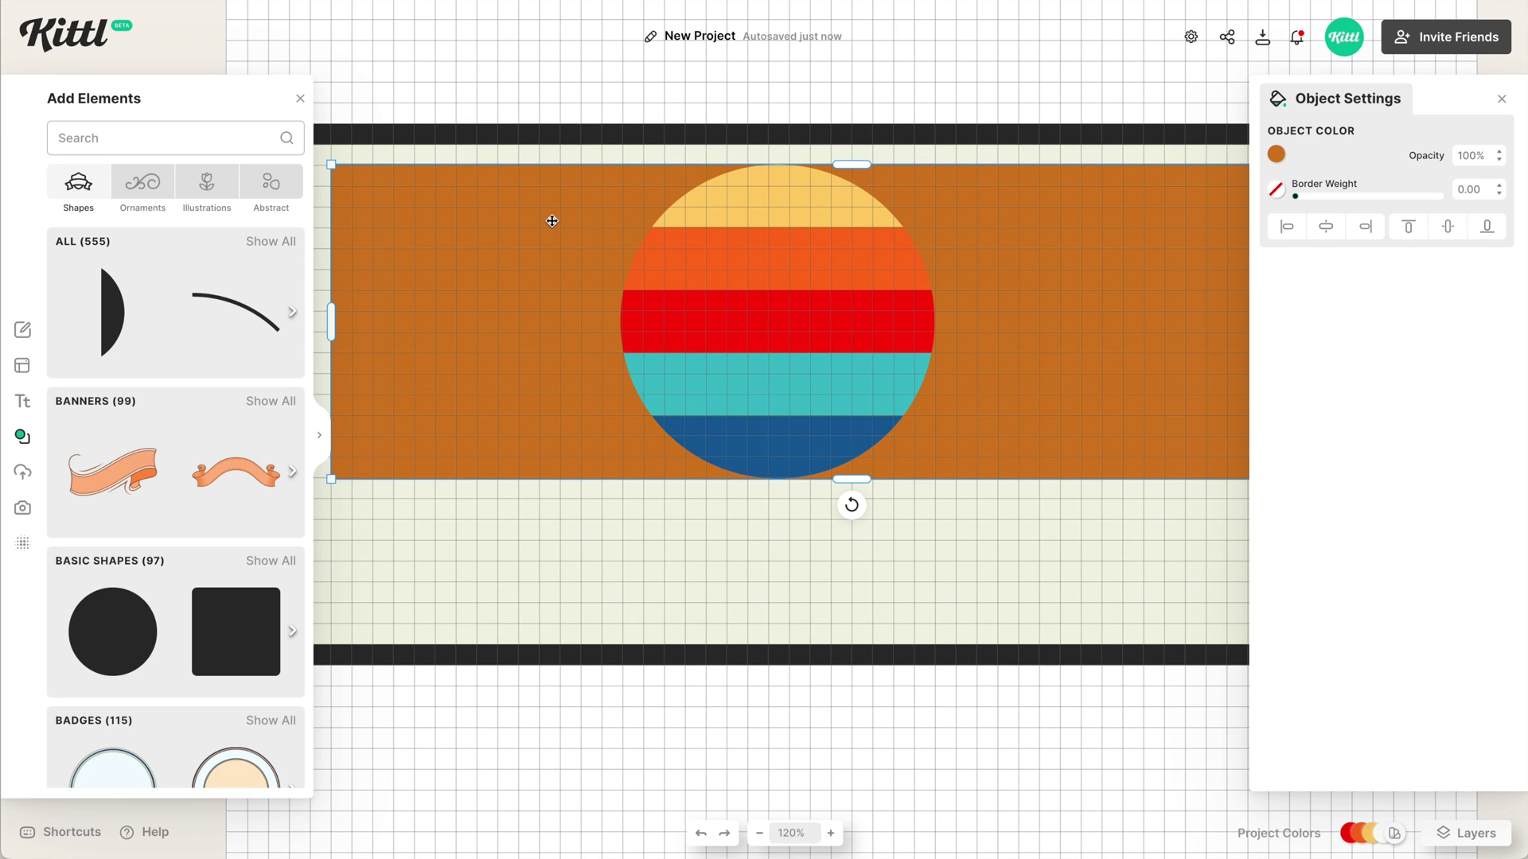
# Recolour the circle's dark-blue bottom stripe dark red-brown and its teal stripe reddish brown
pyautogui.click(790, 273)
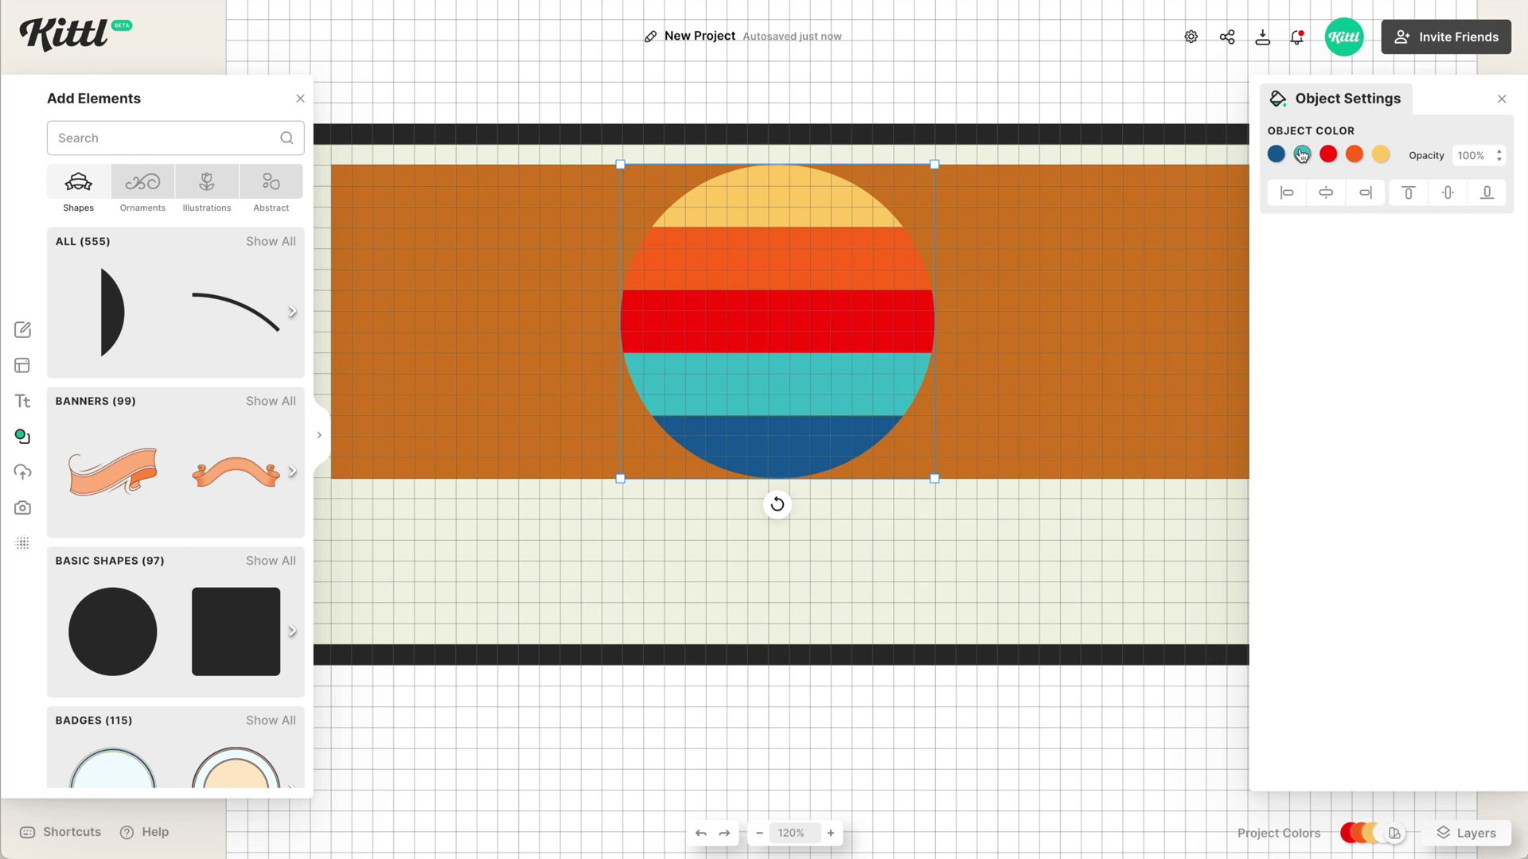
pyautogui.click(1276, 155)
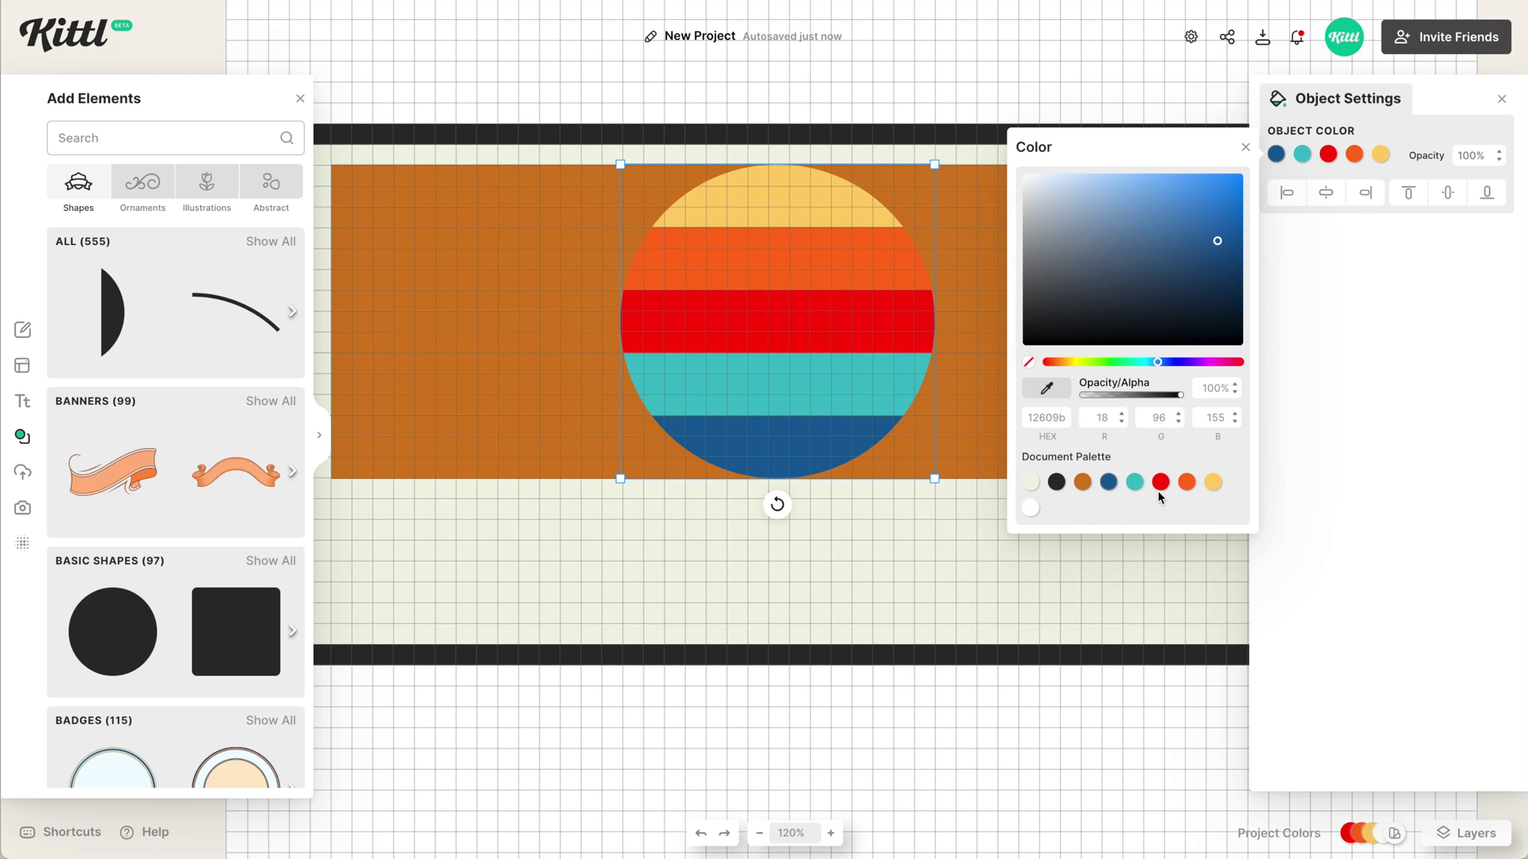
pyautogui.click(1083, 483)
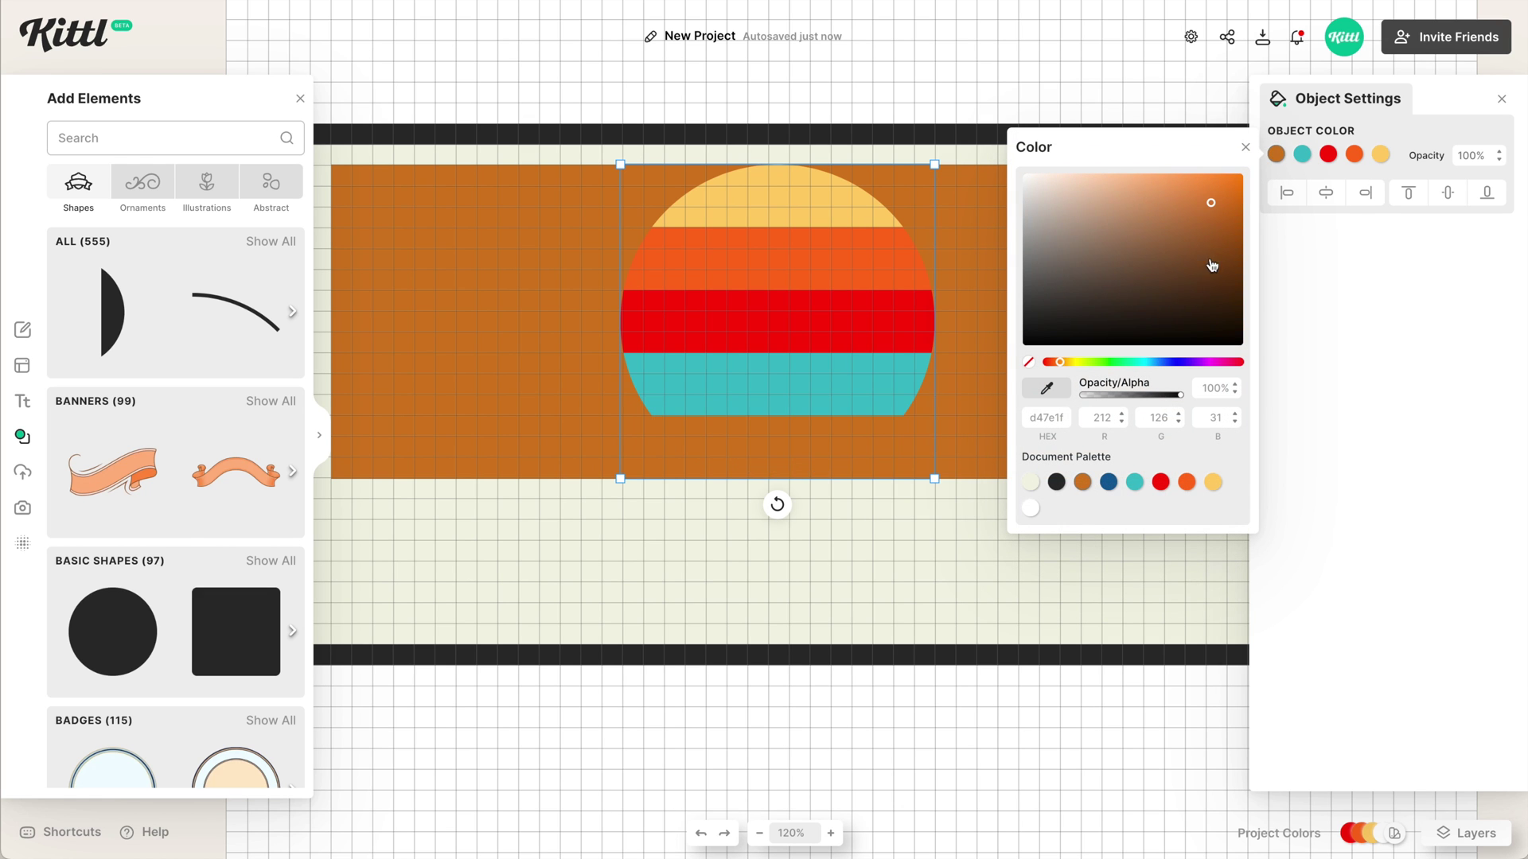
pyautogui.moveTo(1212, 265); pyautogui.dragTo(1230, 248)
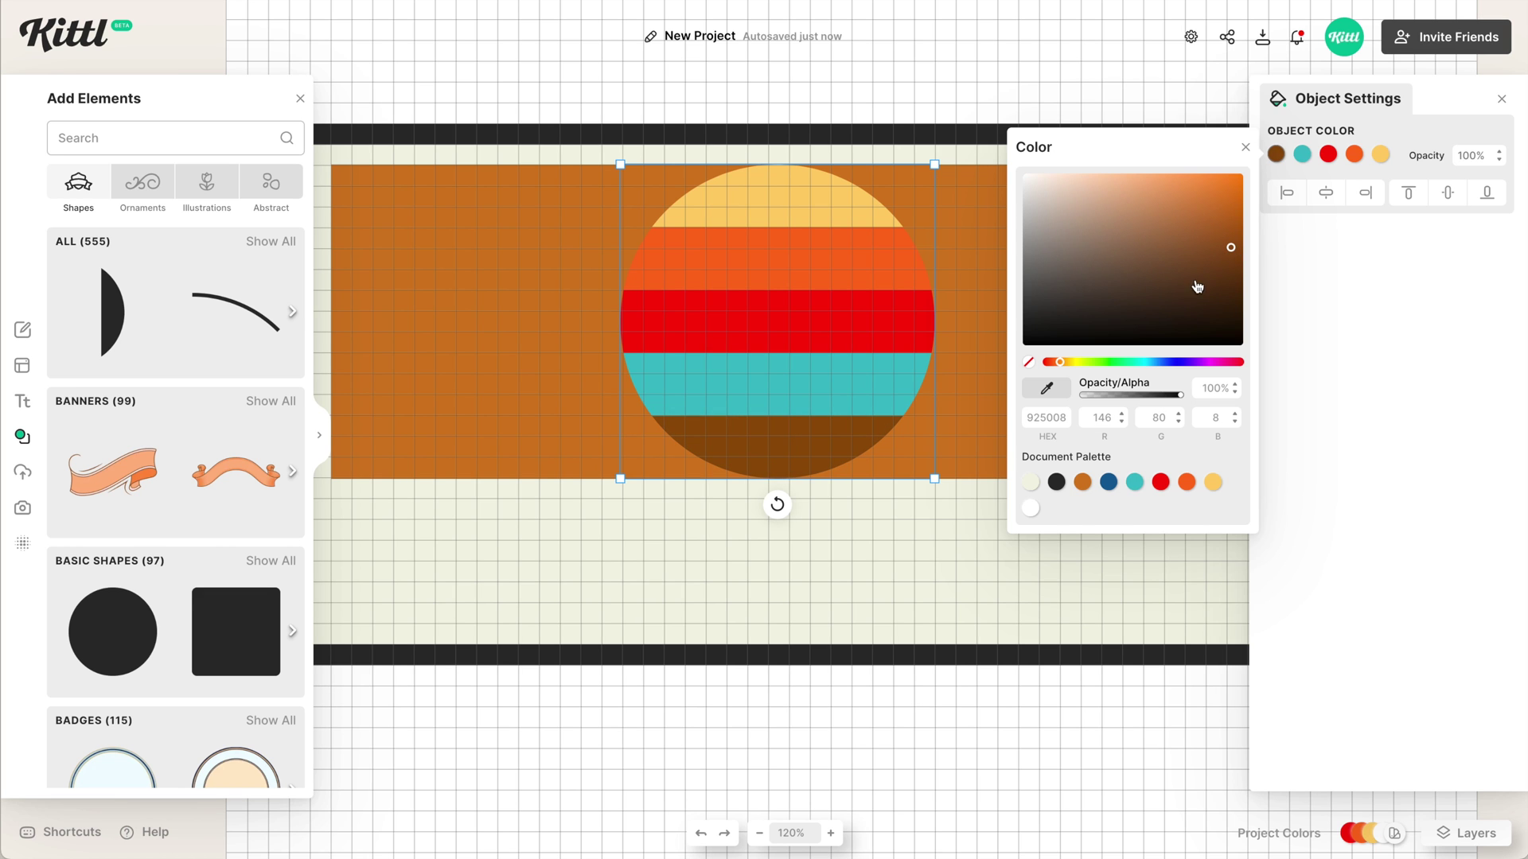
pyautogui.click(1052, 362)
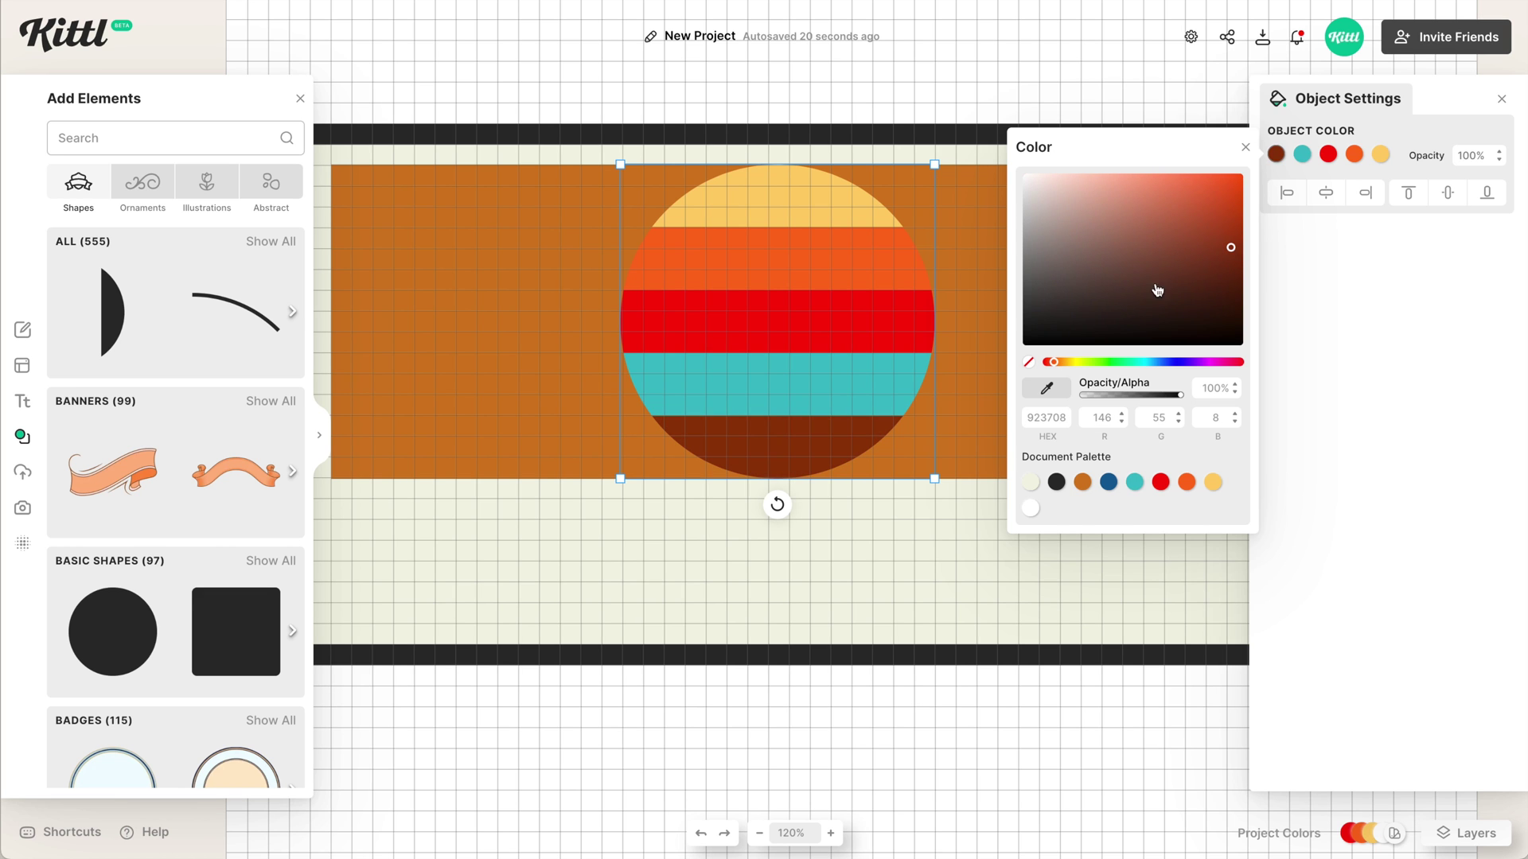
pyautogui.click(1302, 153)
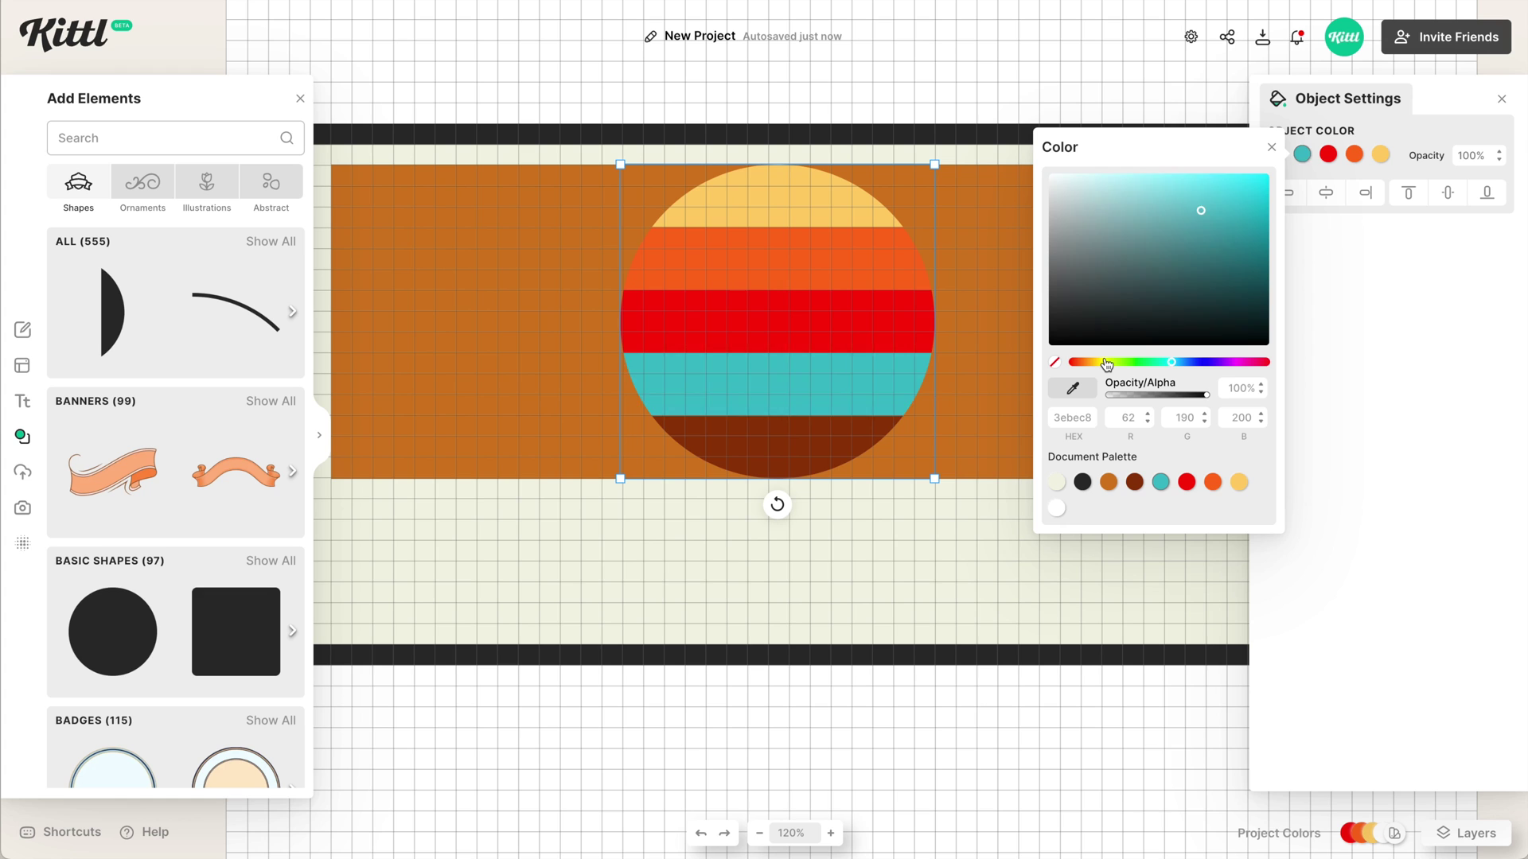
pyautogui.moveTo(1106, 363); pyautogui.dragTo(1088, 362)
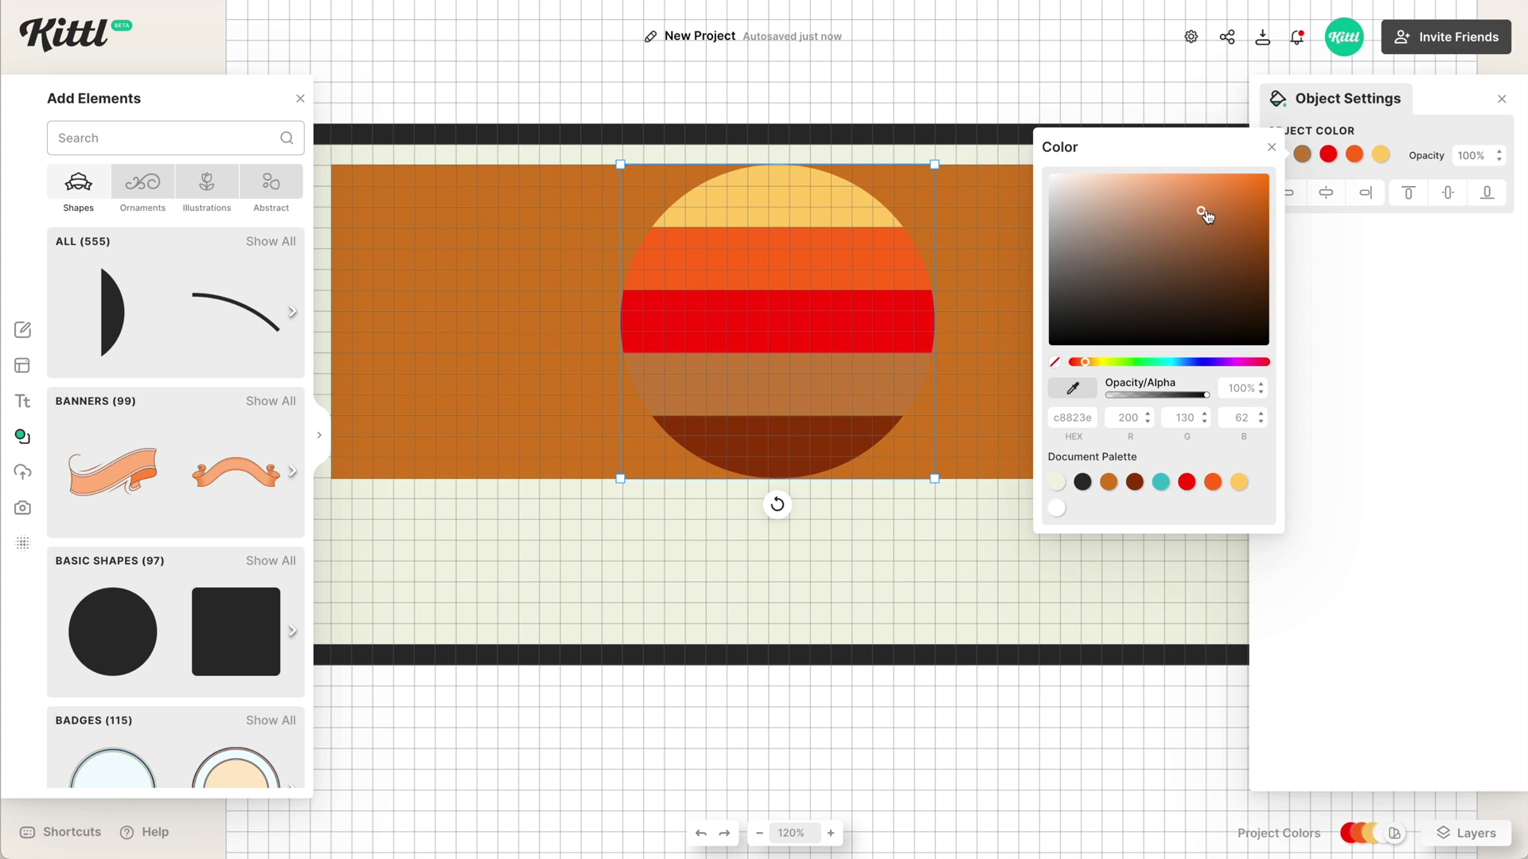
pyautogui.moveTo(1206, 215); pyautogui.dragTo(1232, 211)
pyautogui.moveTo(1074, 364); pyautogui.dragTo(1080, 364)
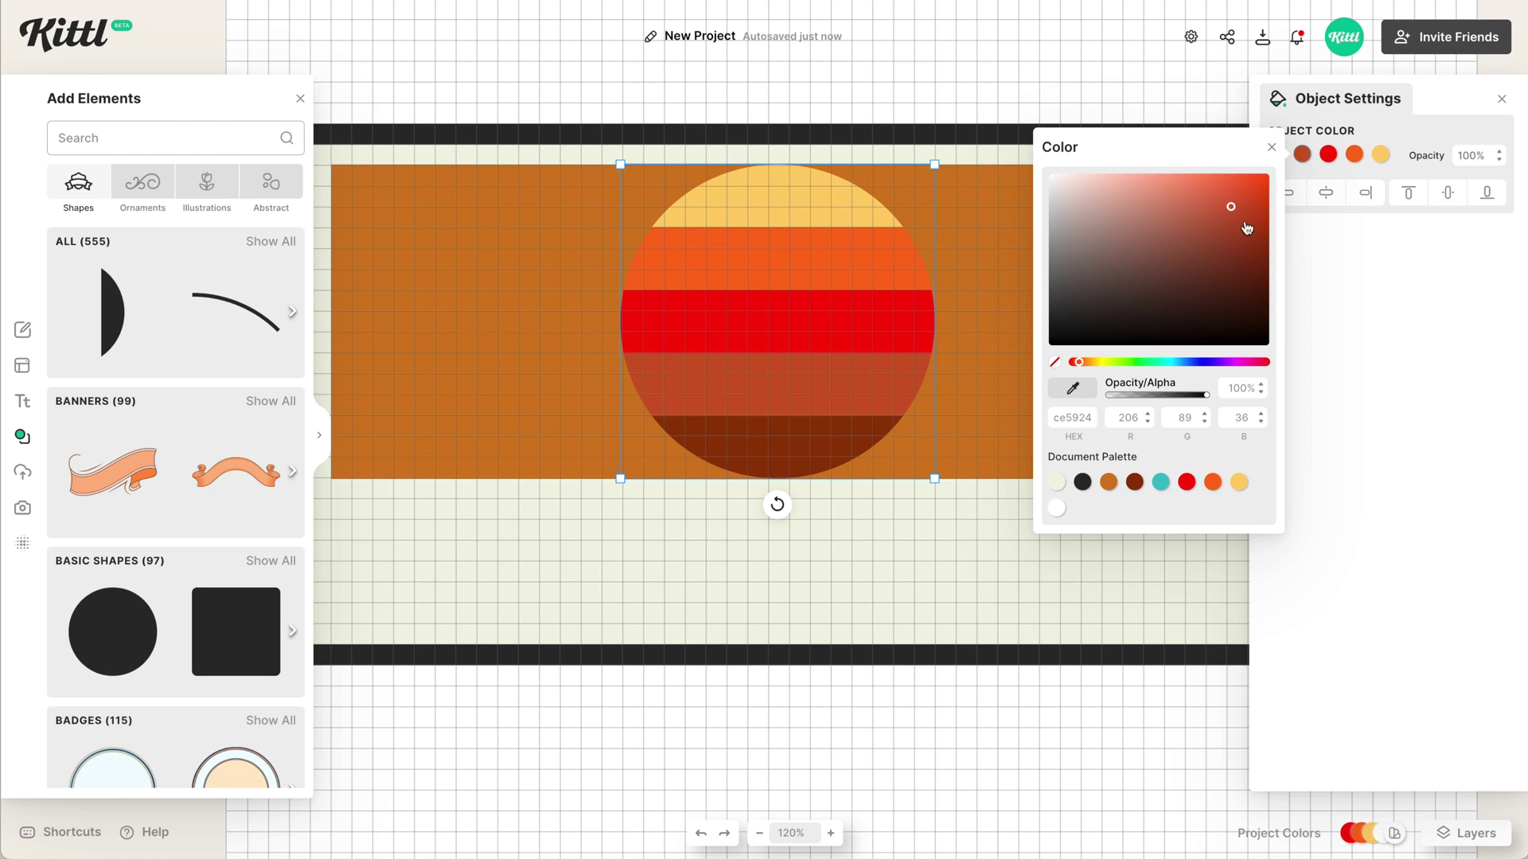
# Turn the red stripes orange and darken the yellow top stripe to #ffcb6b
pyautogui.click(1335, 156)
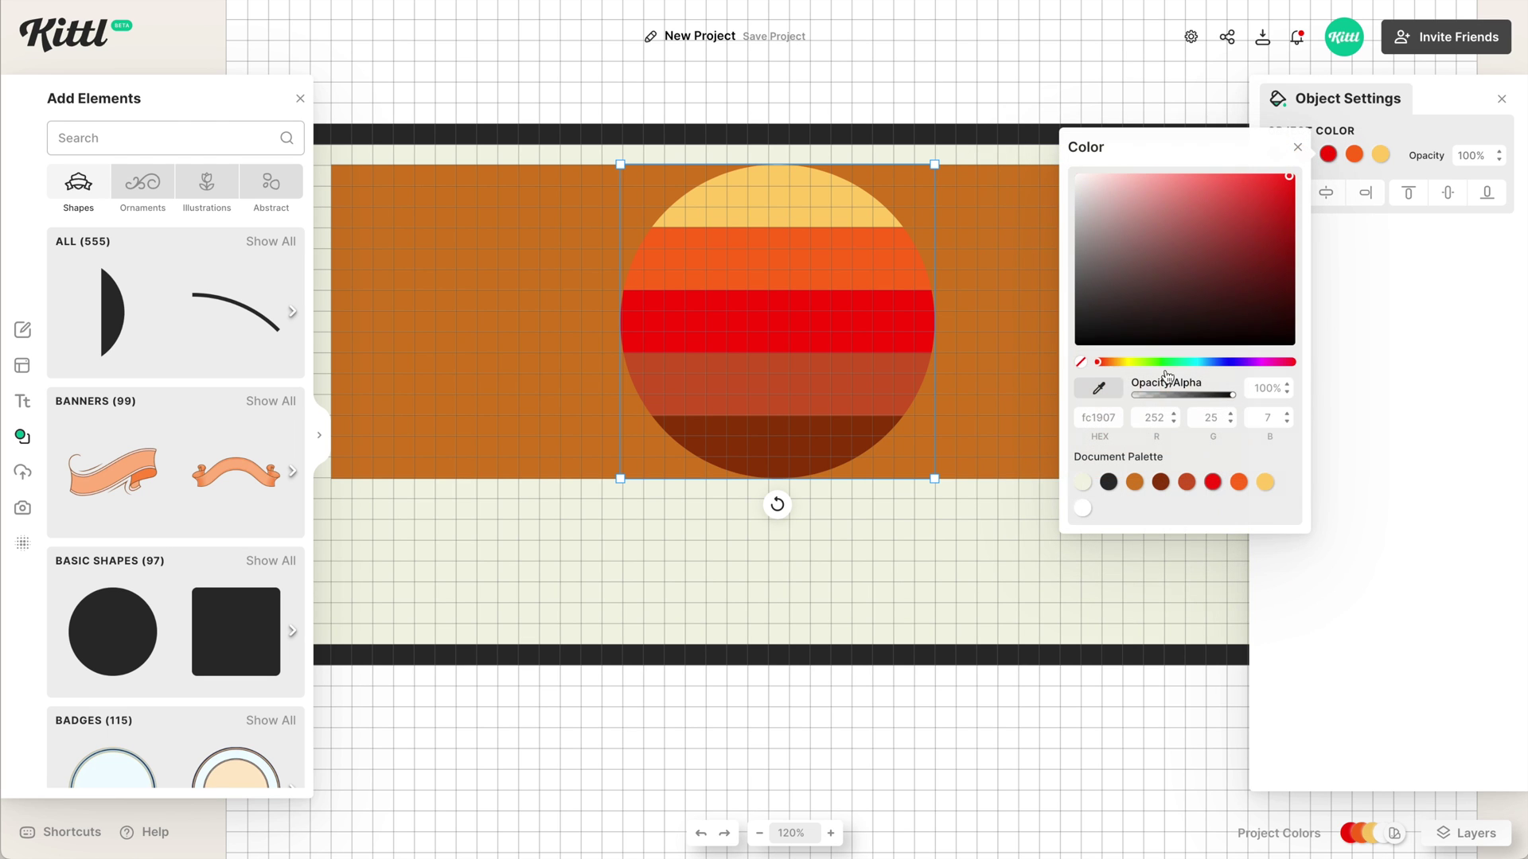
pyautogui.moveTo(1114, 363); pyautogui.dragTo(1137, 363)
pyautogui.click(1354, 154)
pyautogui.click(1380, 155)
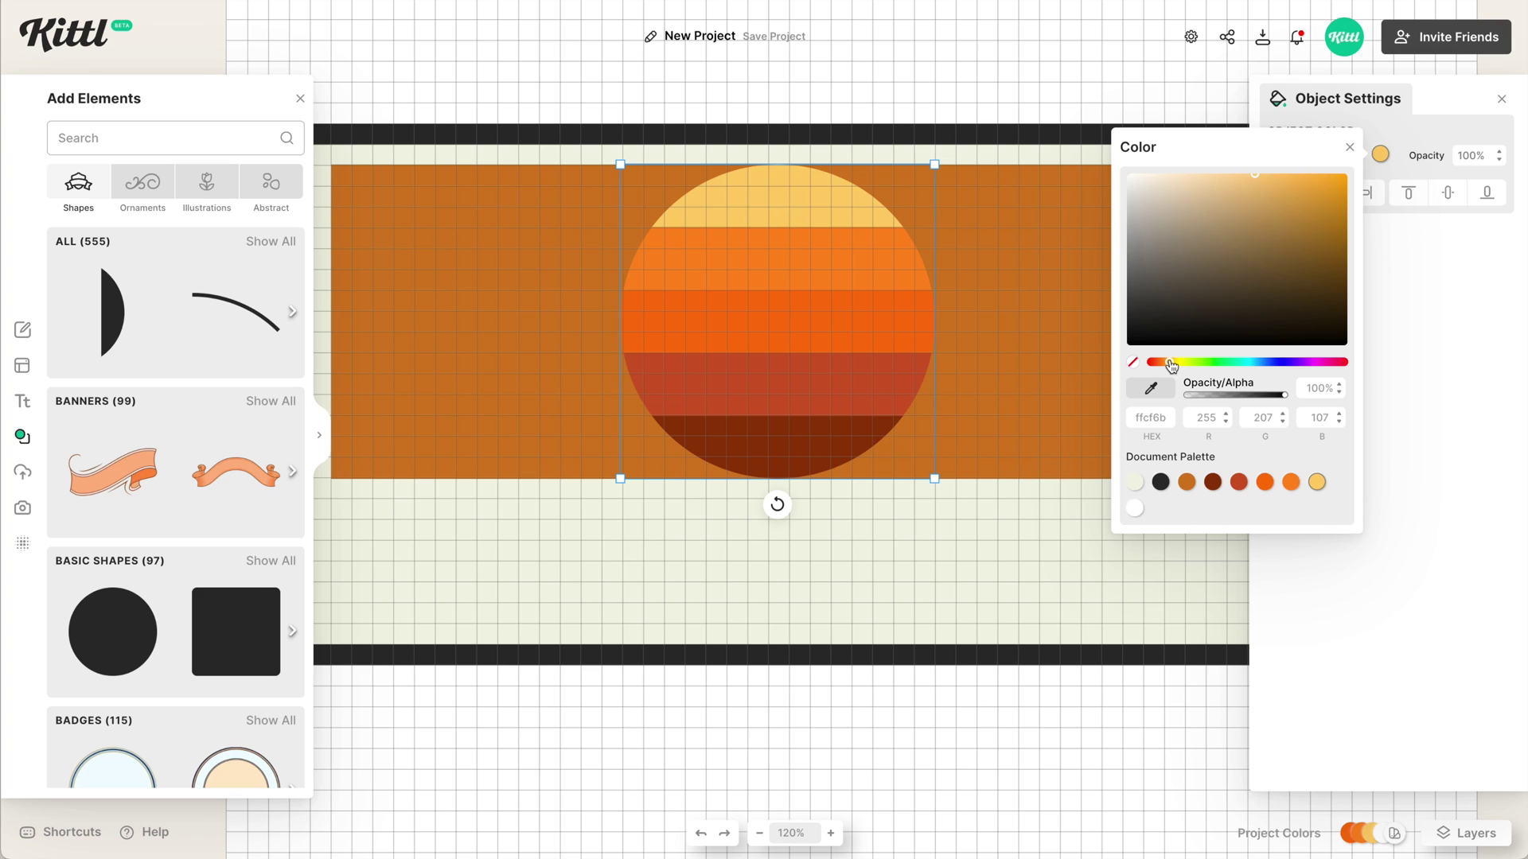
pyautogui.moveTo(1171, 364); pyautogui.dragTo(1170, 366)
pyautogui.moveTo(1290, 194); pyautogui.dragTo(1276, 192)
pyautogui.click(999, 326)
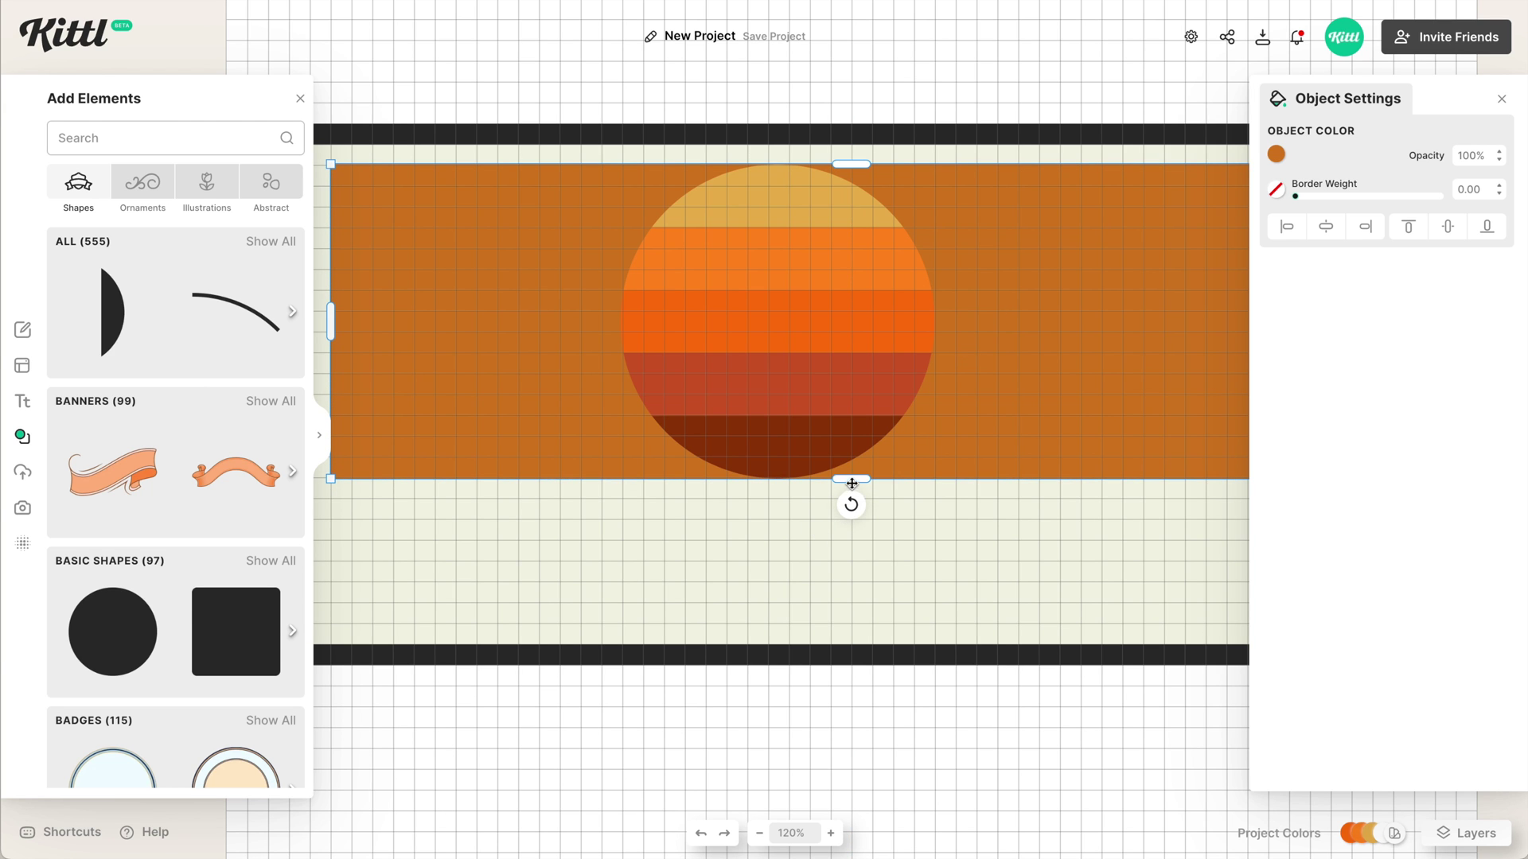
# Shrink the orange background rectangle into a thin top band coloured dark brown
pyautogui.moveTo(851, 482); pyautogui.dragTo(853, 229)
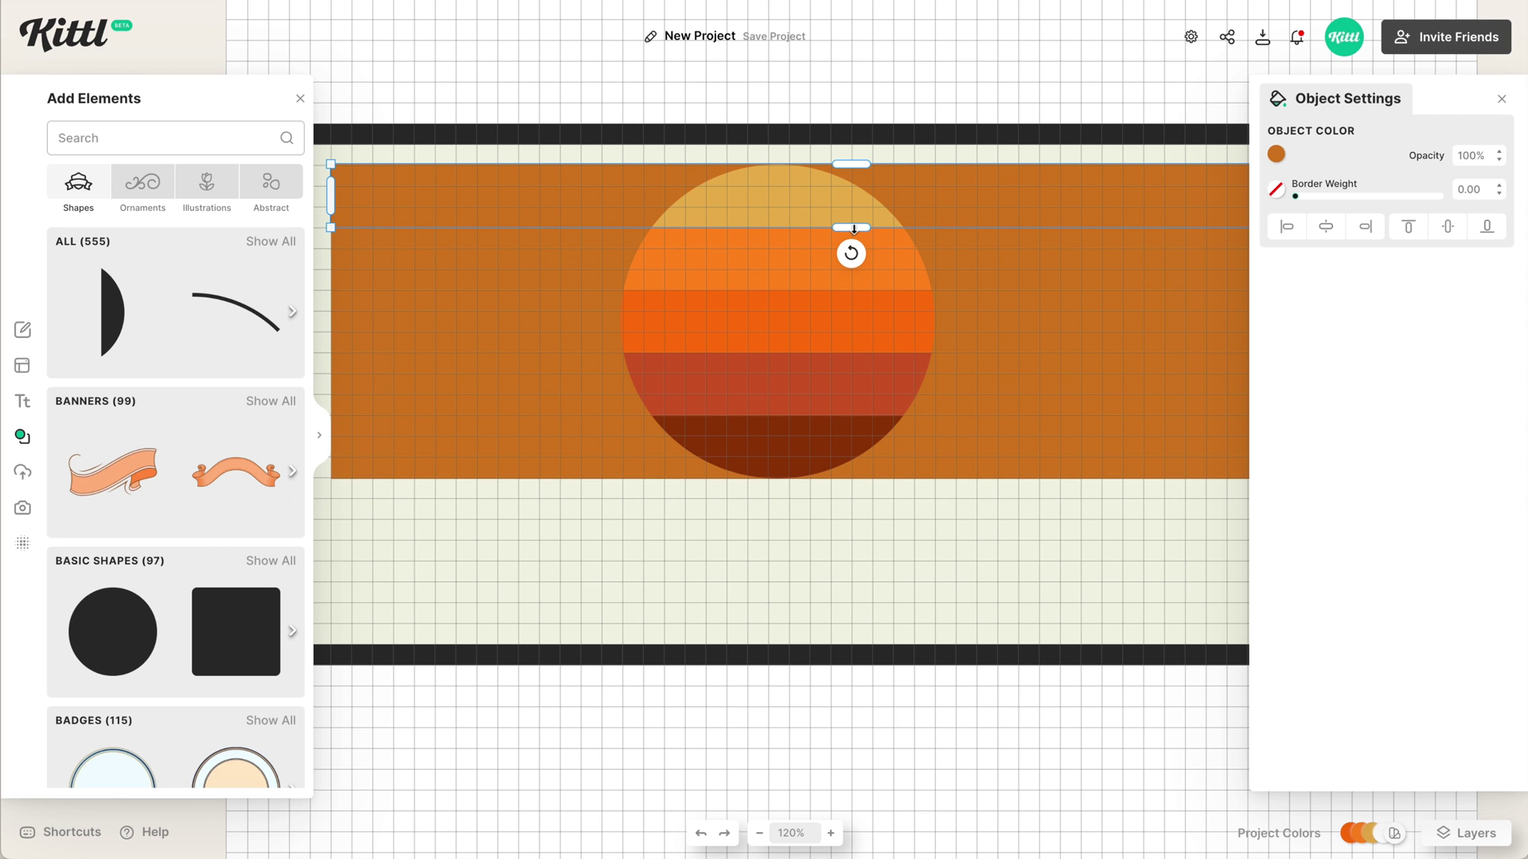
pyautogui.press('super+plus')
pyautogui.press('super+plus')
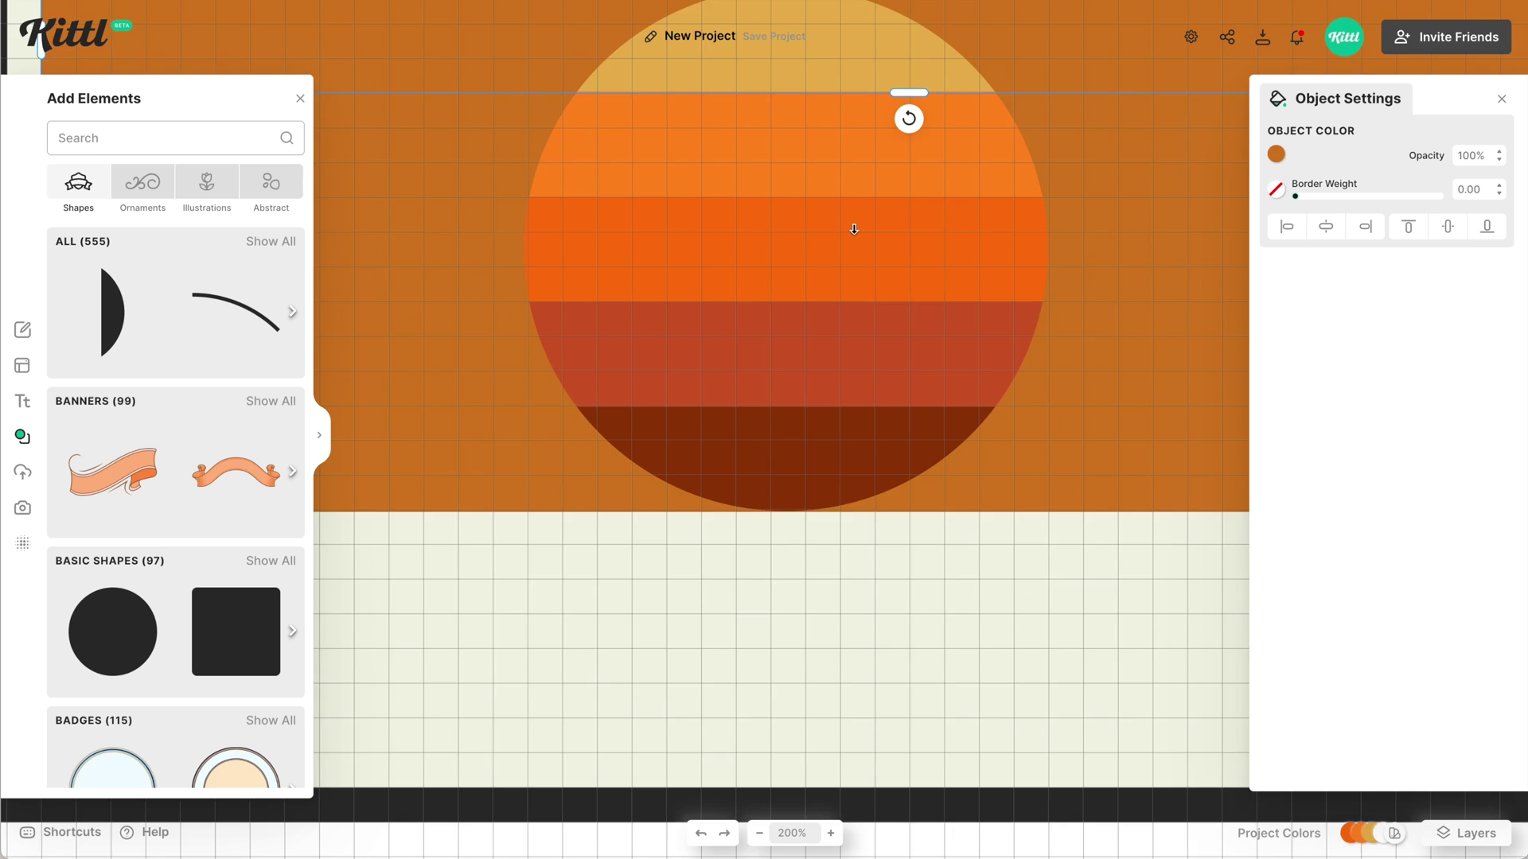
pyautogui.scroll(2, 854, 230)
pyautogui.hscroll(-1, 854, 229)
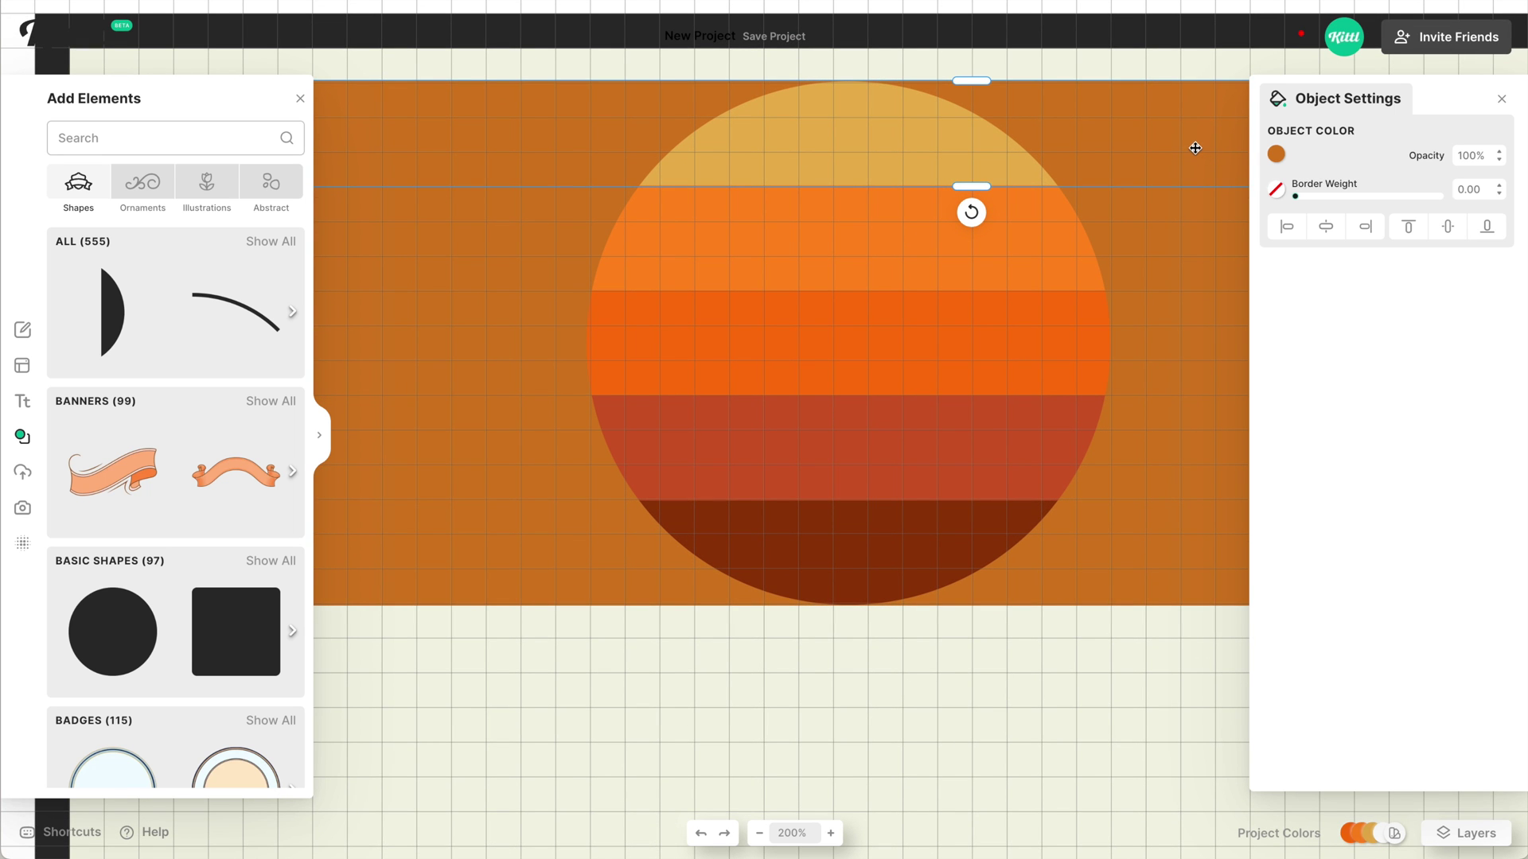
pyautogui.click(1274, 157)
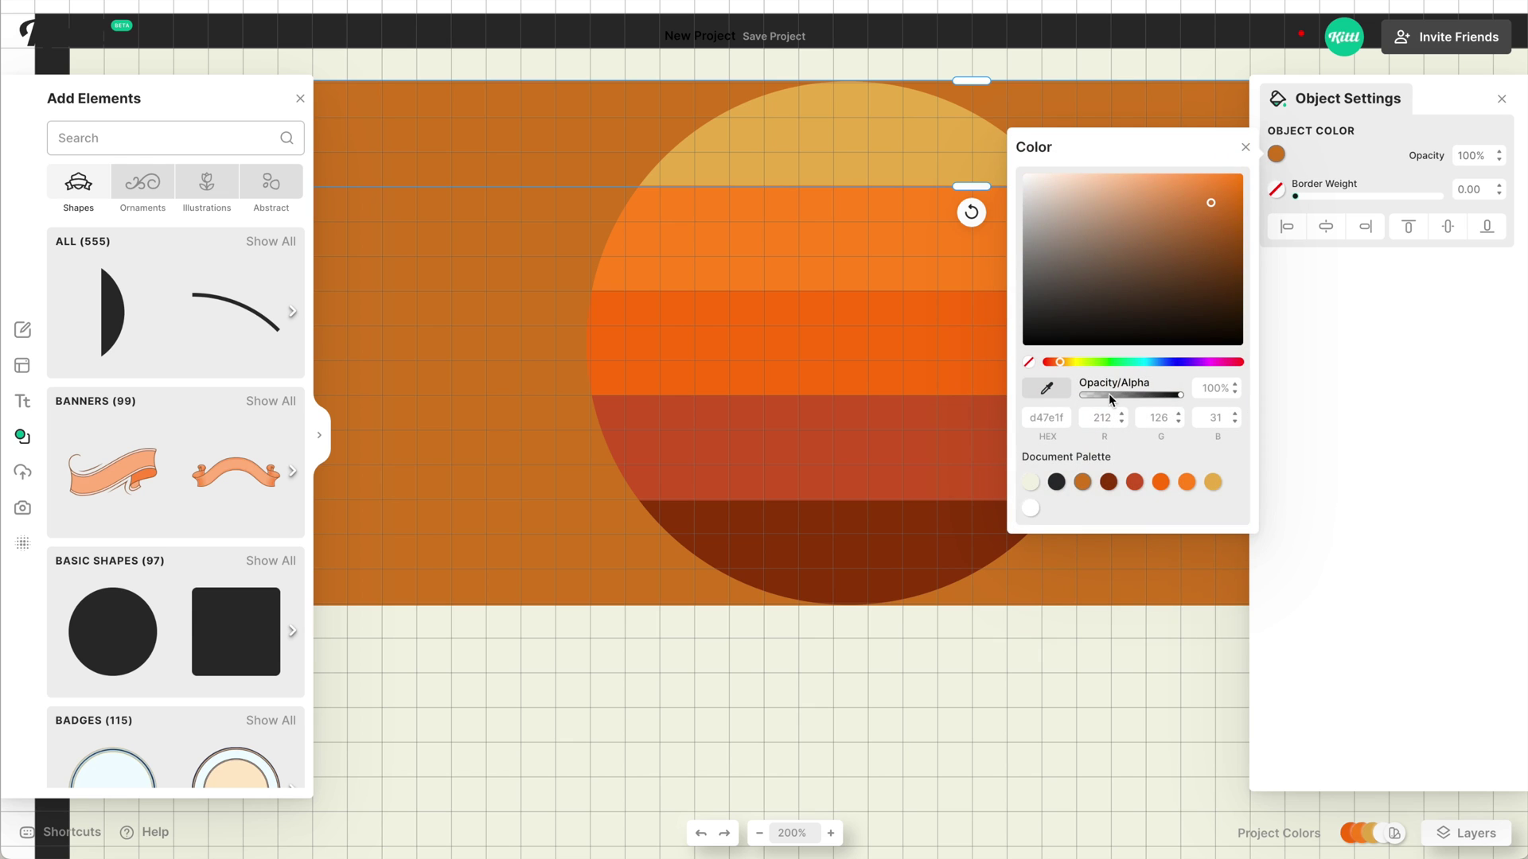
pyautogui.click(1109, 482)
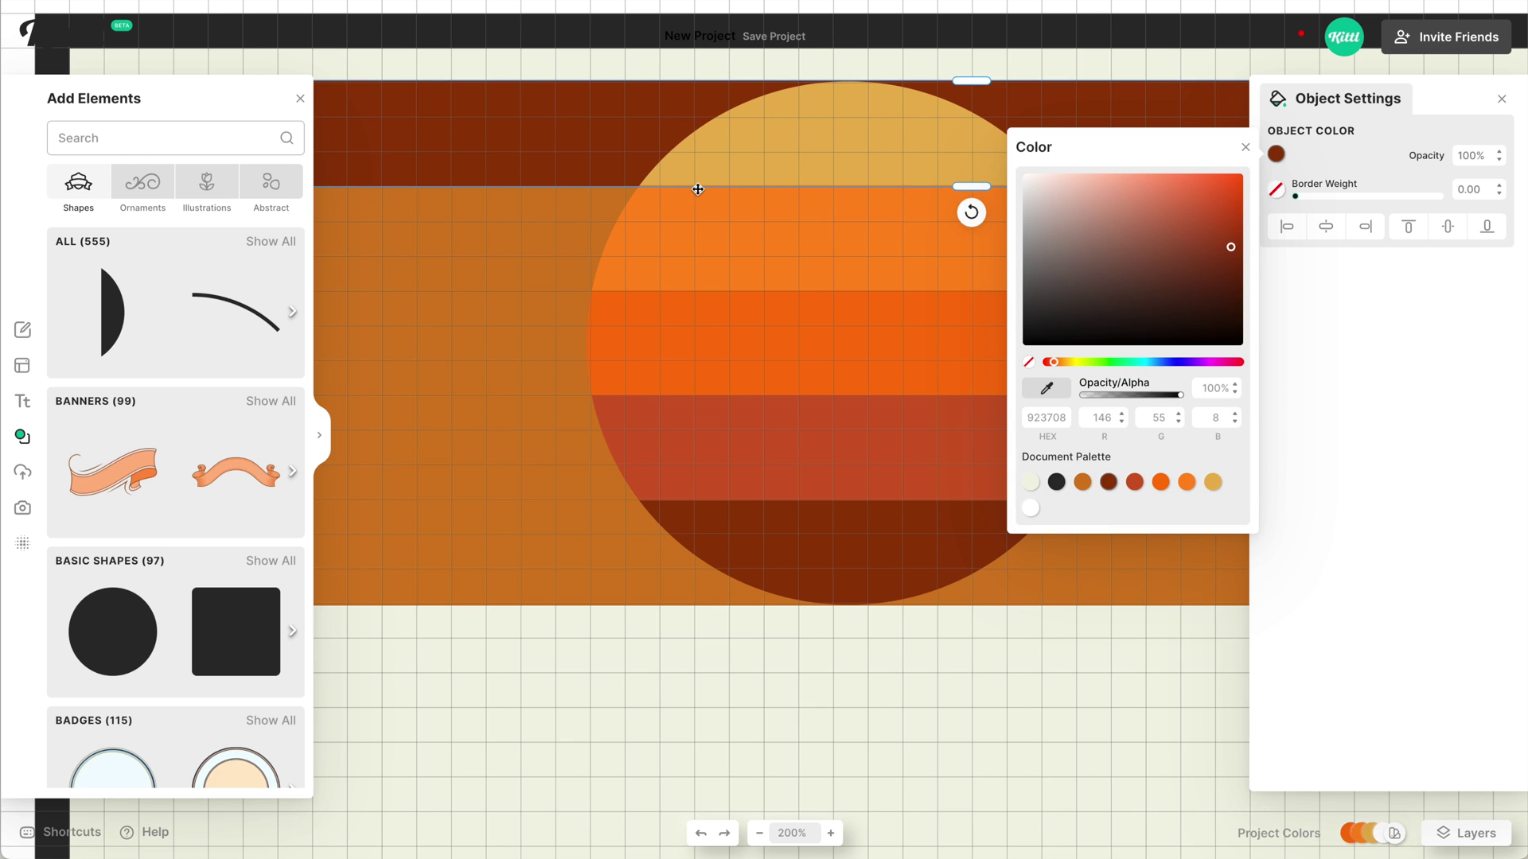
pyautogui.click(597, 128)
# Add two more bands below, matched to the circle's red-brown and orange stripes
pyautogui.moveTo(598, 128); pyautogui.dragTo(588, 233)
pyautogui.click(1278, 154)
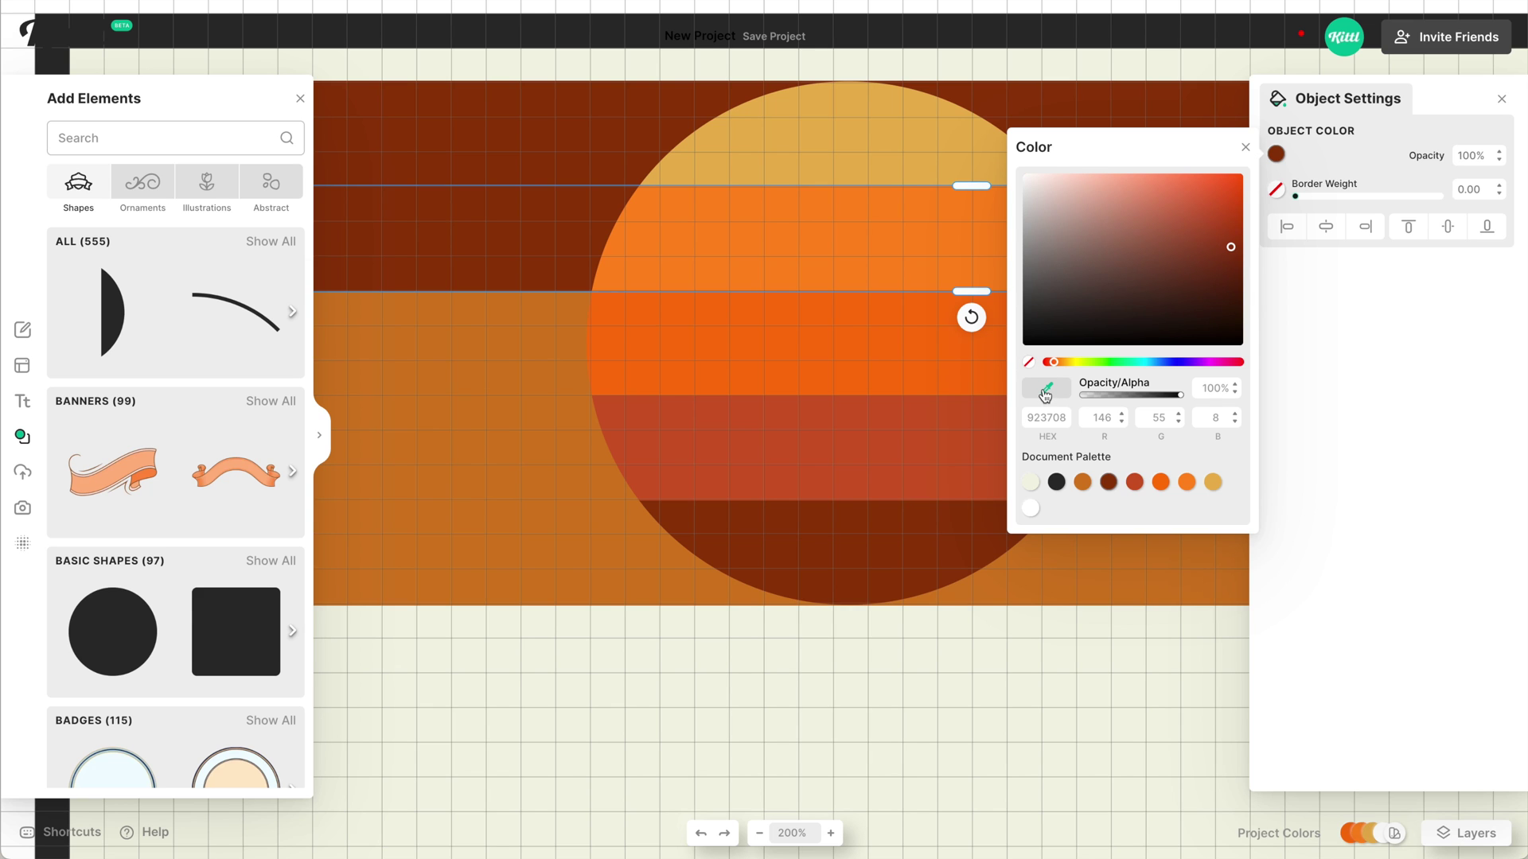
pyautogui.click(925, 434)
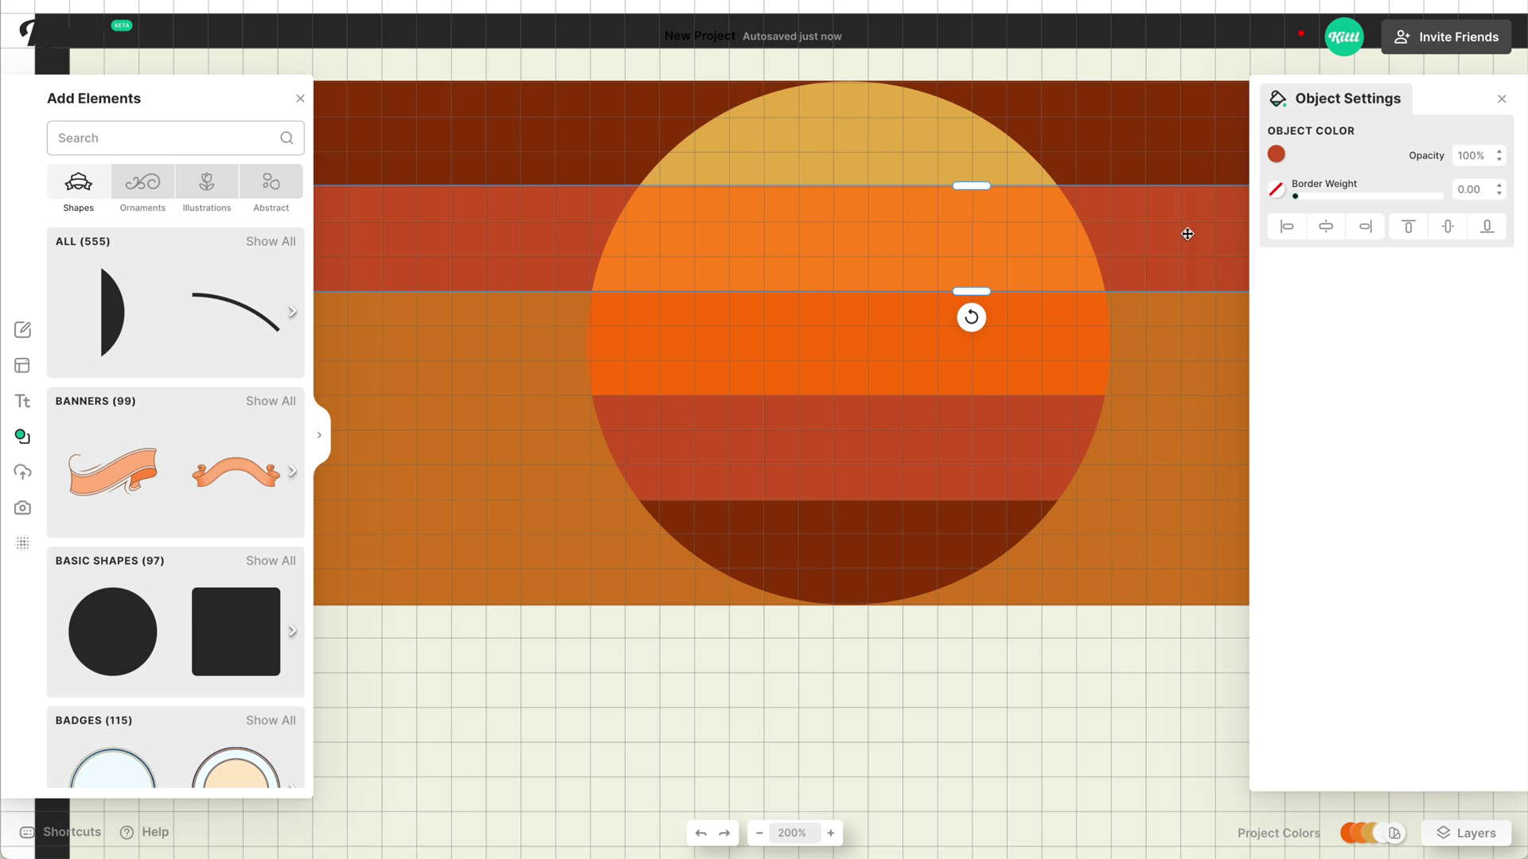
pyautogui.moveTo(1187, 236); pyautogui.dragTo(1167, 337)
pyautogui.click(1276, 153)
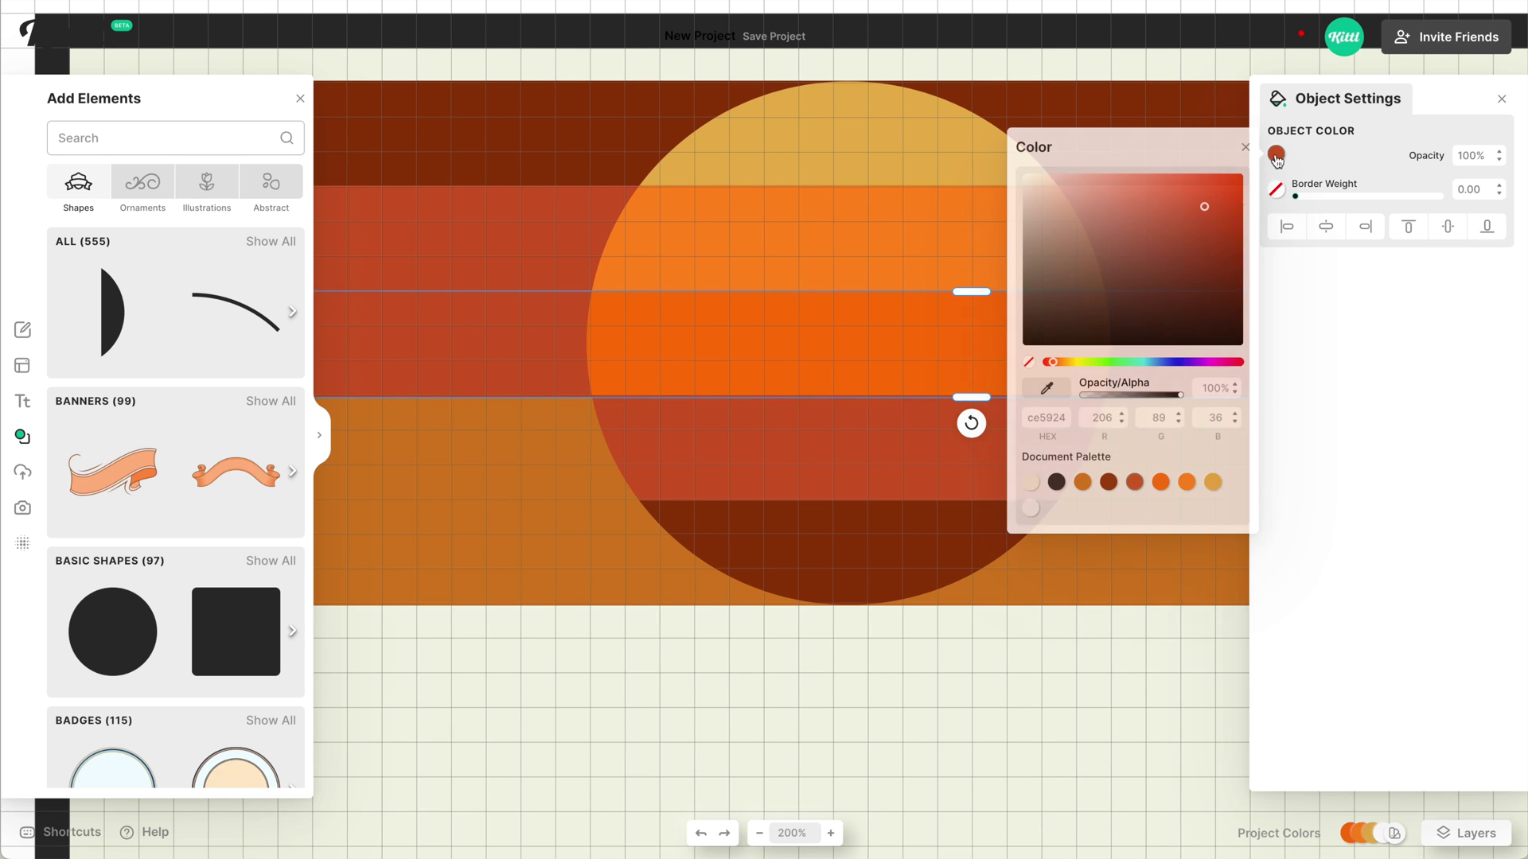
pyautogui.click(1042, 401)
pyautogui.click(904, 347)
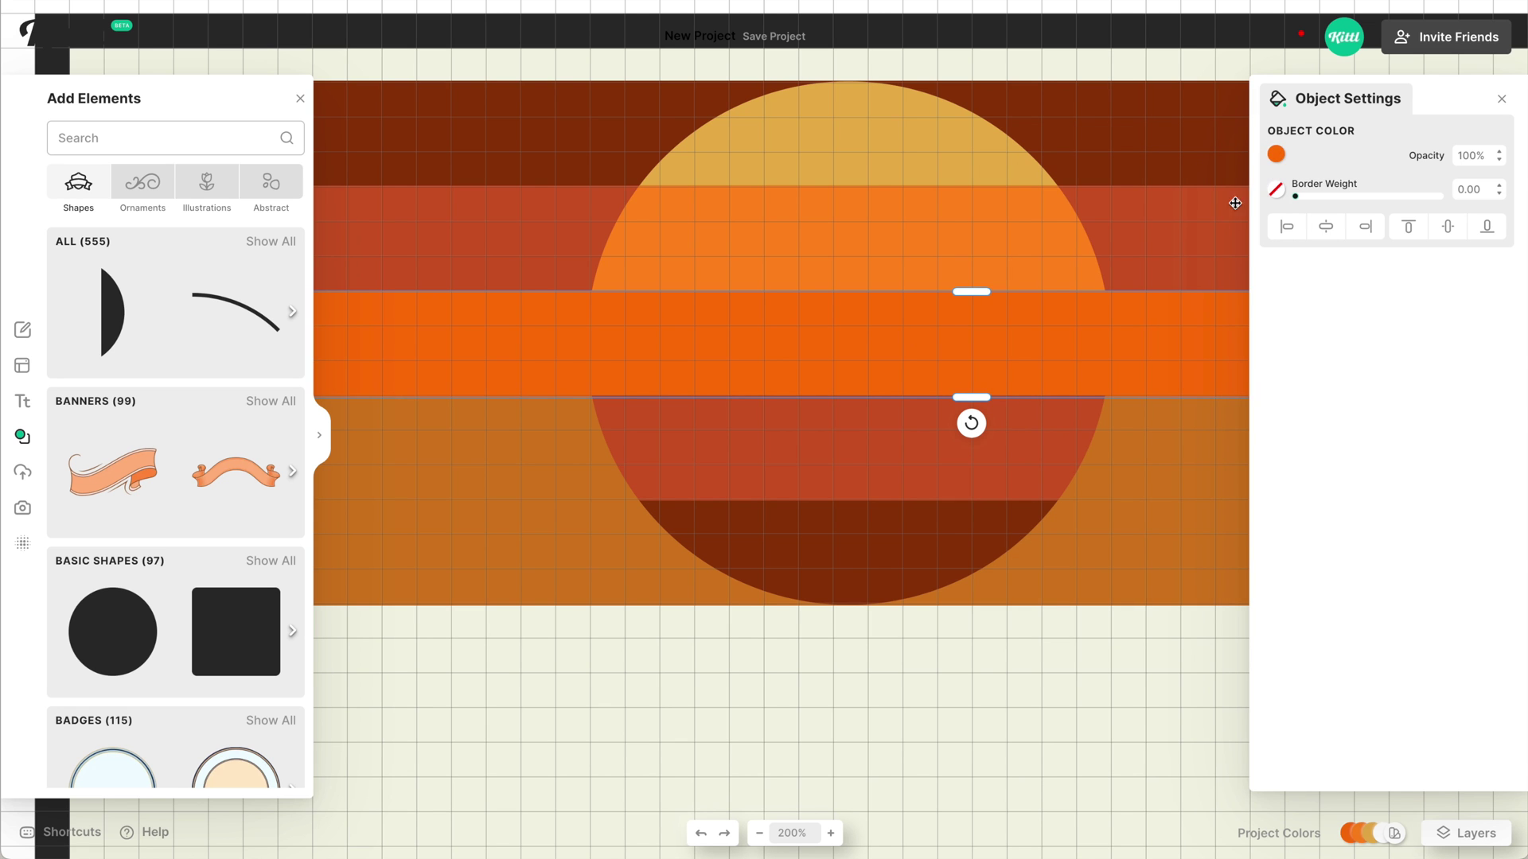
# Lighten the orange band slightly and move it down one stripe
pyautogui.click(1276, 153)
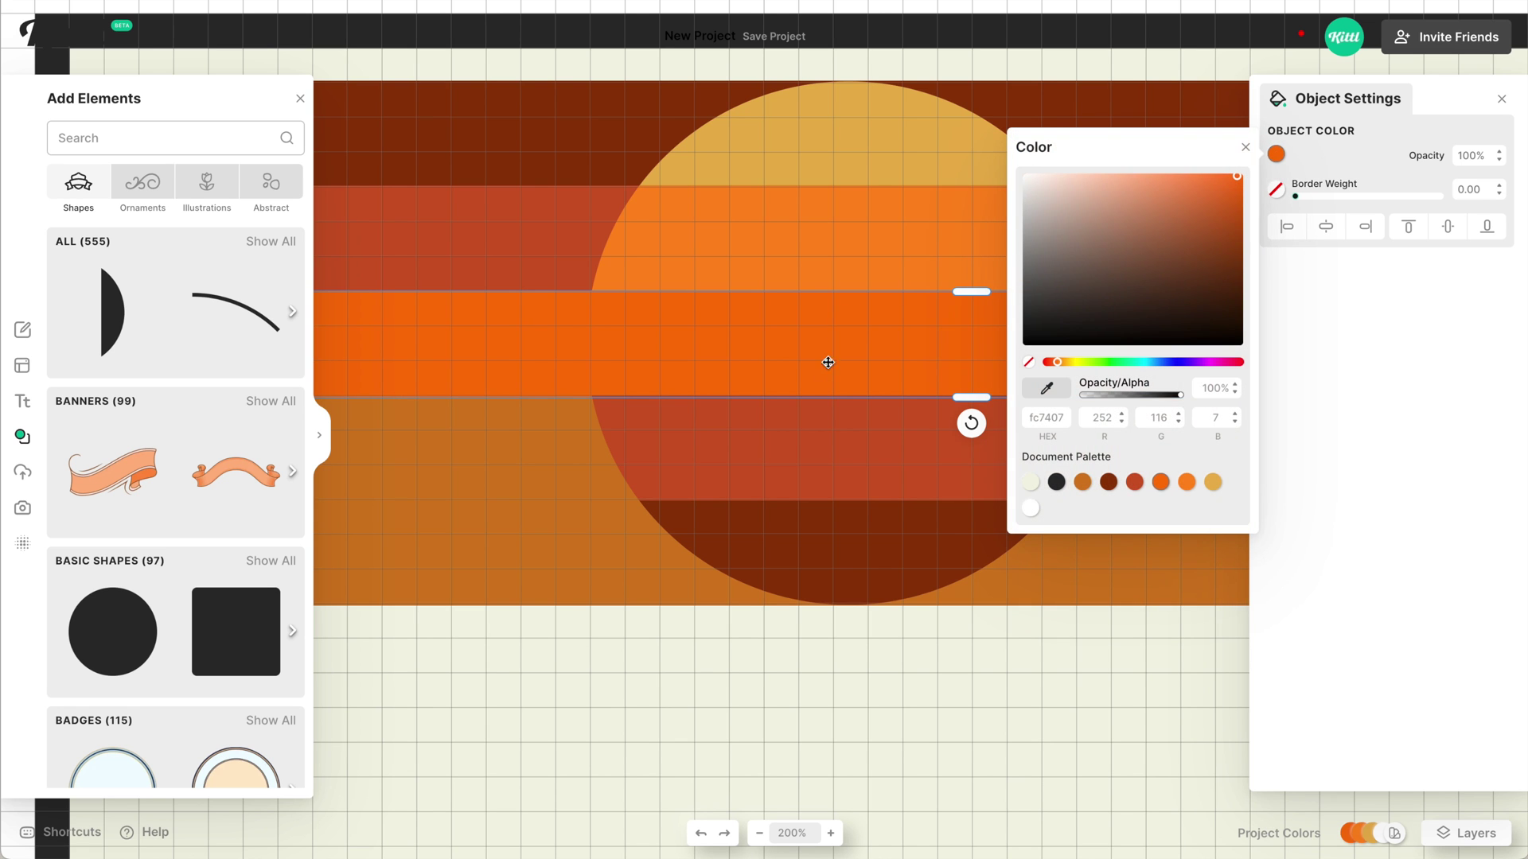
pyautogui.moveTo(1207, 182); pyautogui.dragTo(1205, 182)
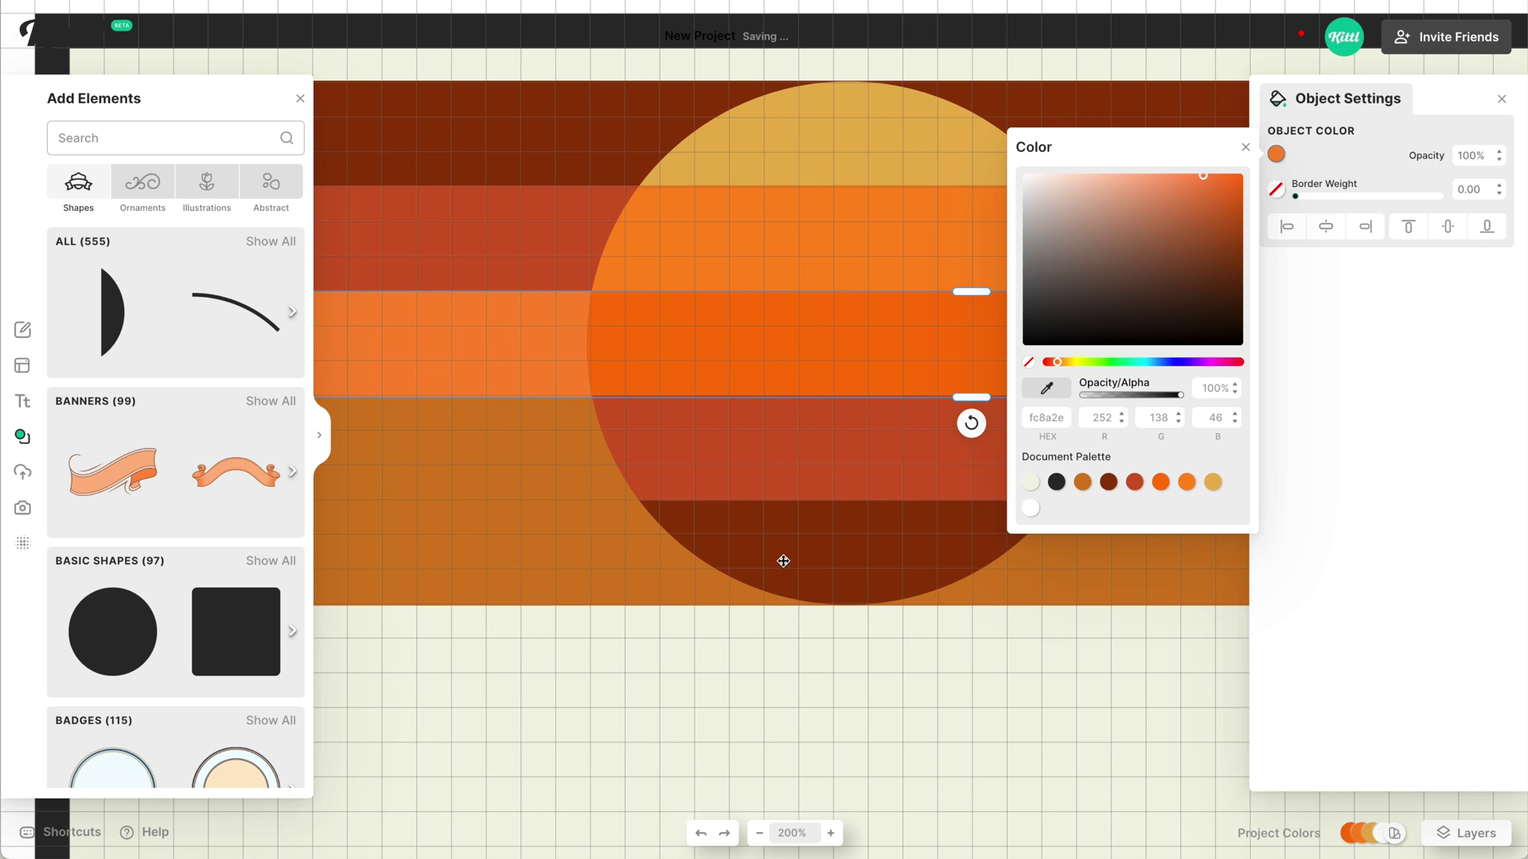
pyautogui.moveTo(519, 344); pyautogui.dragTo(546, 555)
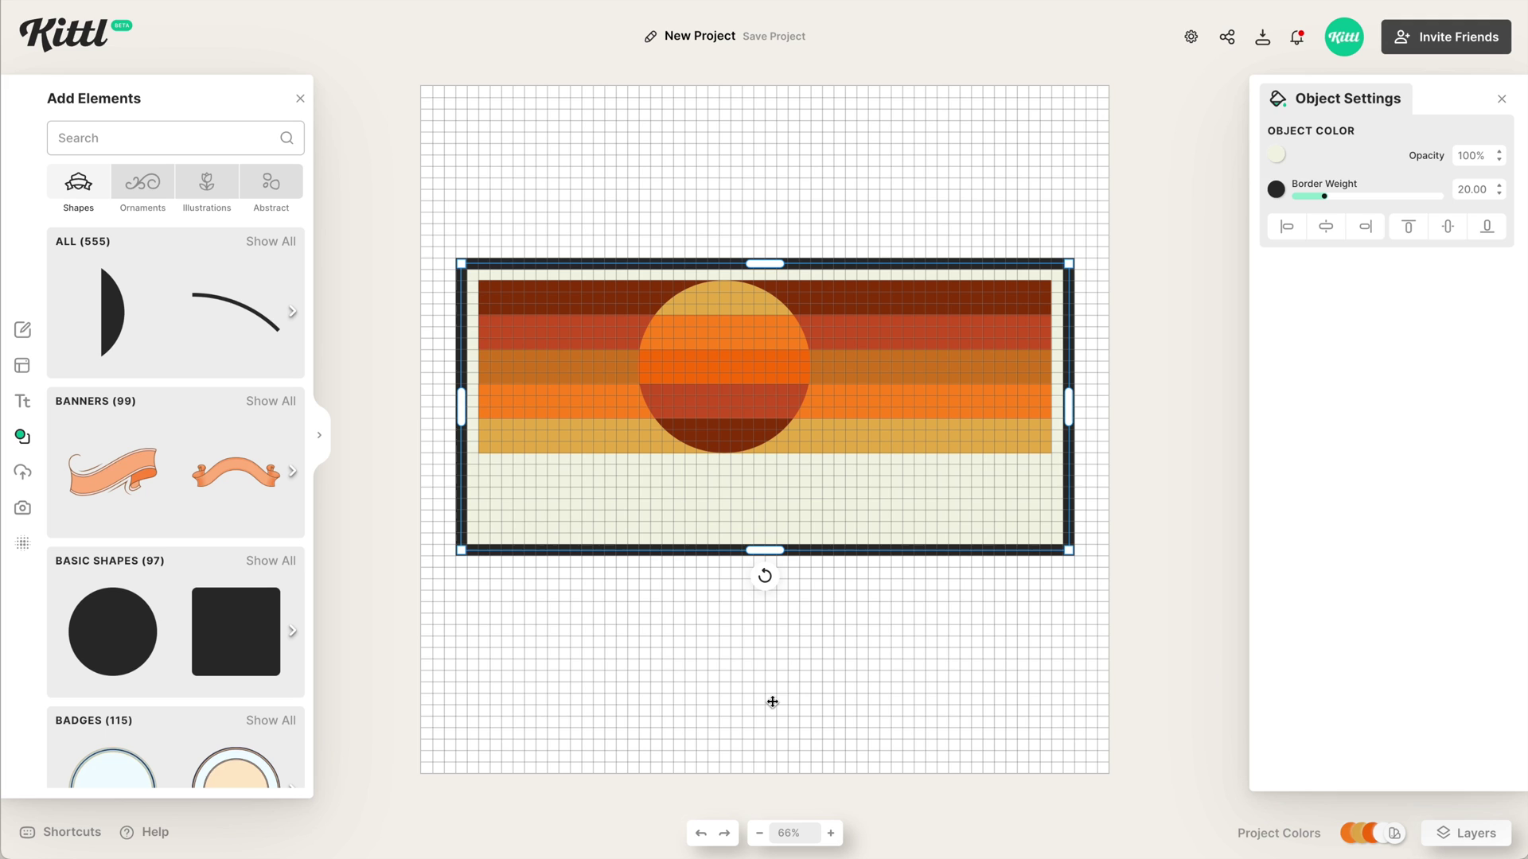
# Add a black rectangle across the banner's lower part and centre it horizontally
pyautogui.click(945, 695)
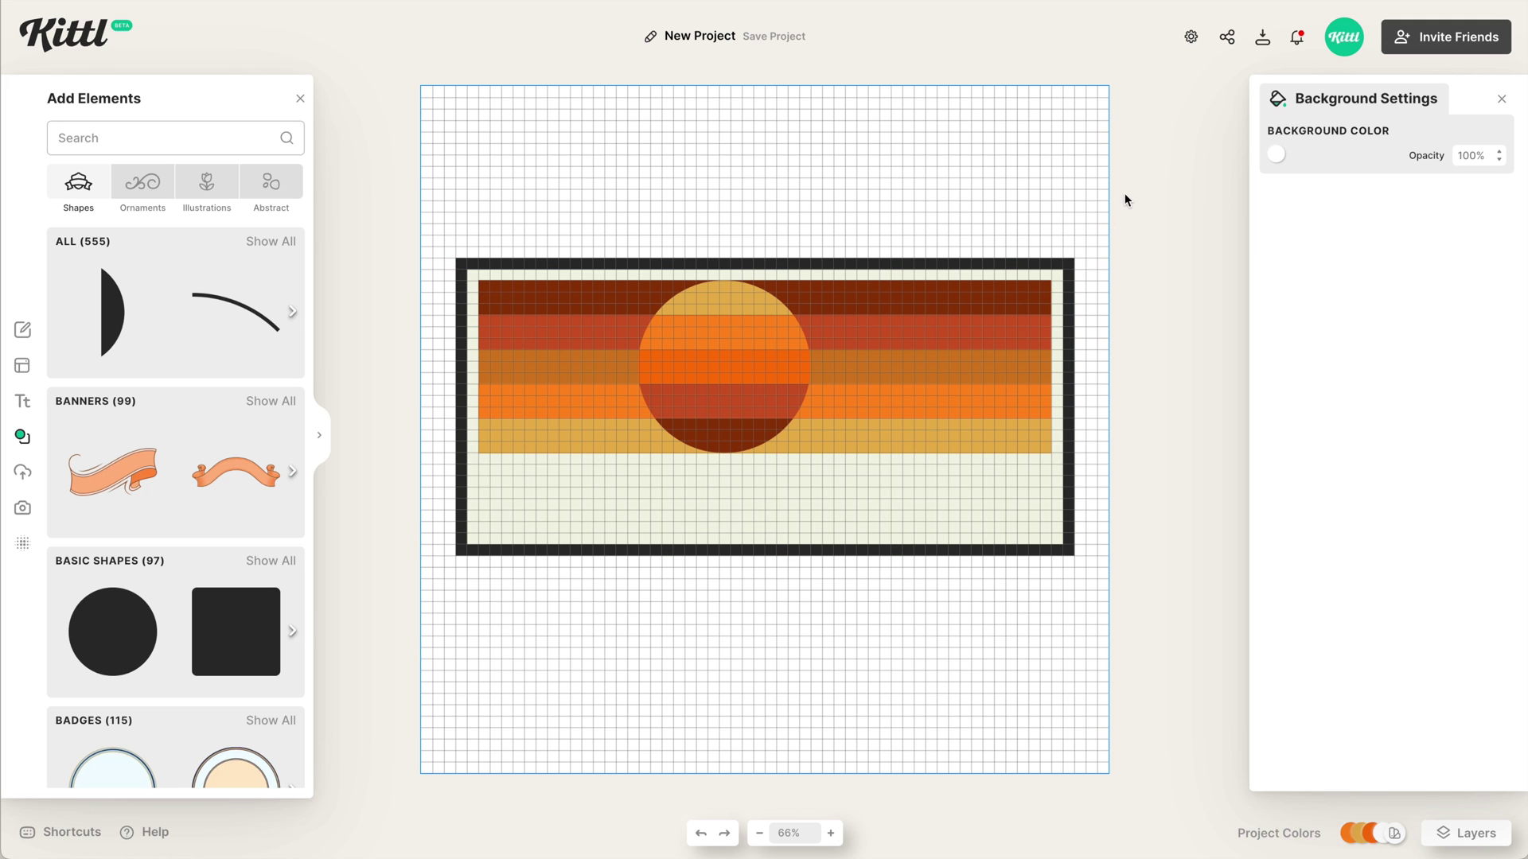
pyautogui.click(236, 632)
pyautogui.moveTo(814, 382); pyautogui.dragTo(625, 532)
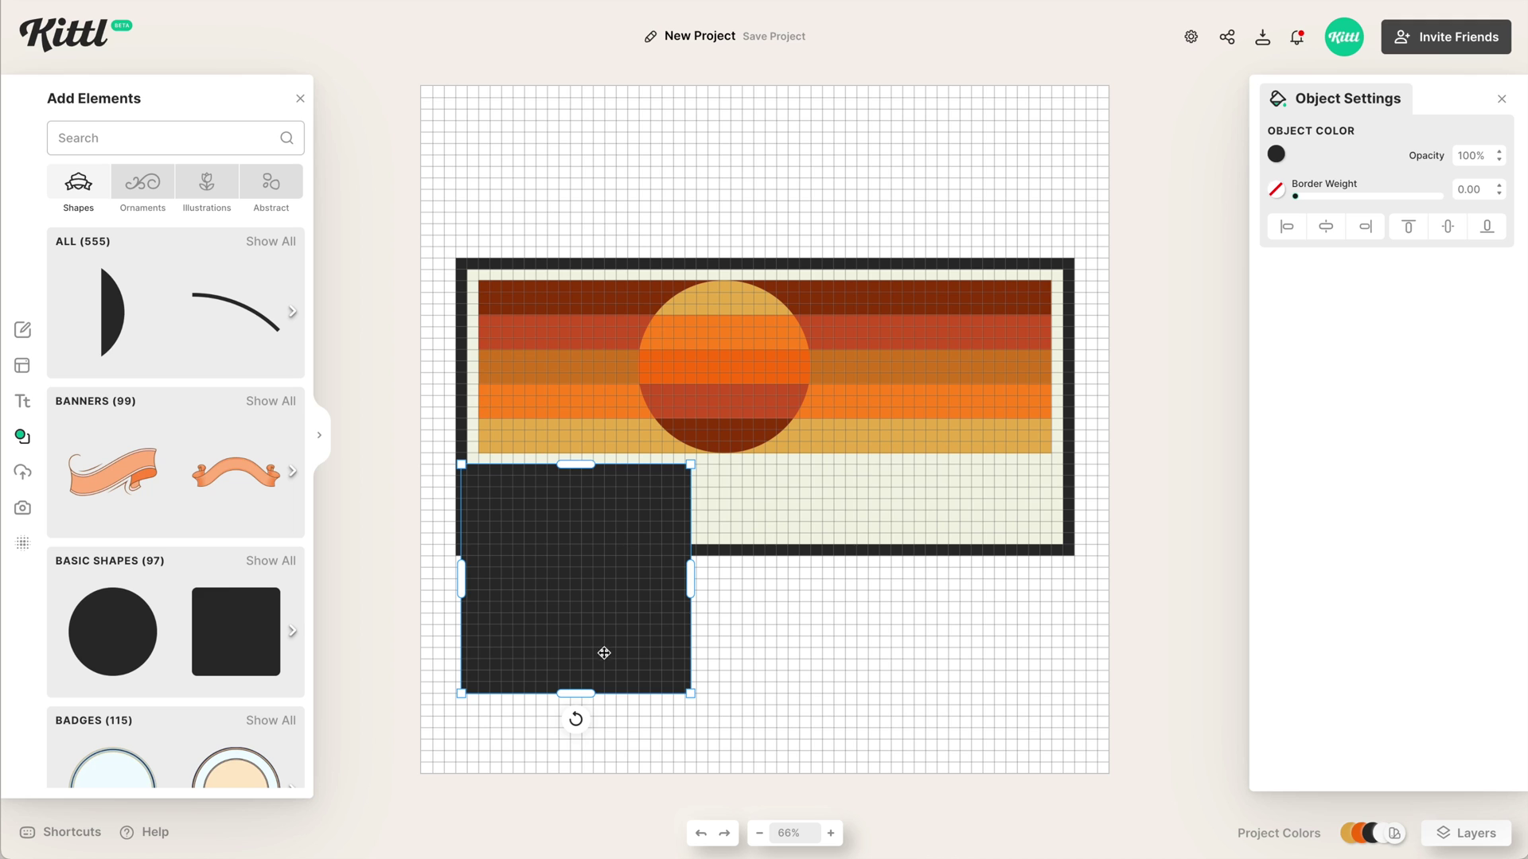
pyautogui.moveTo(581, 693); pyautogui.dragTo(596, 553)
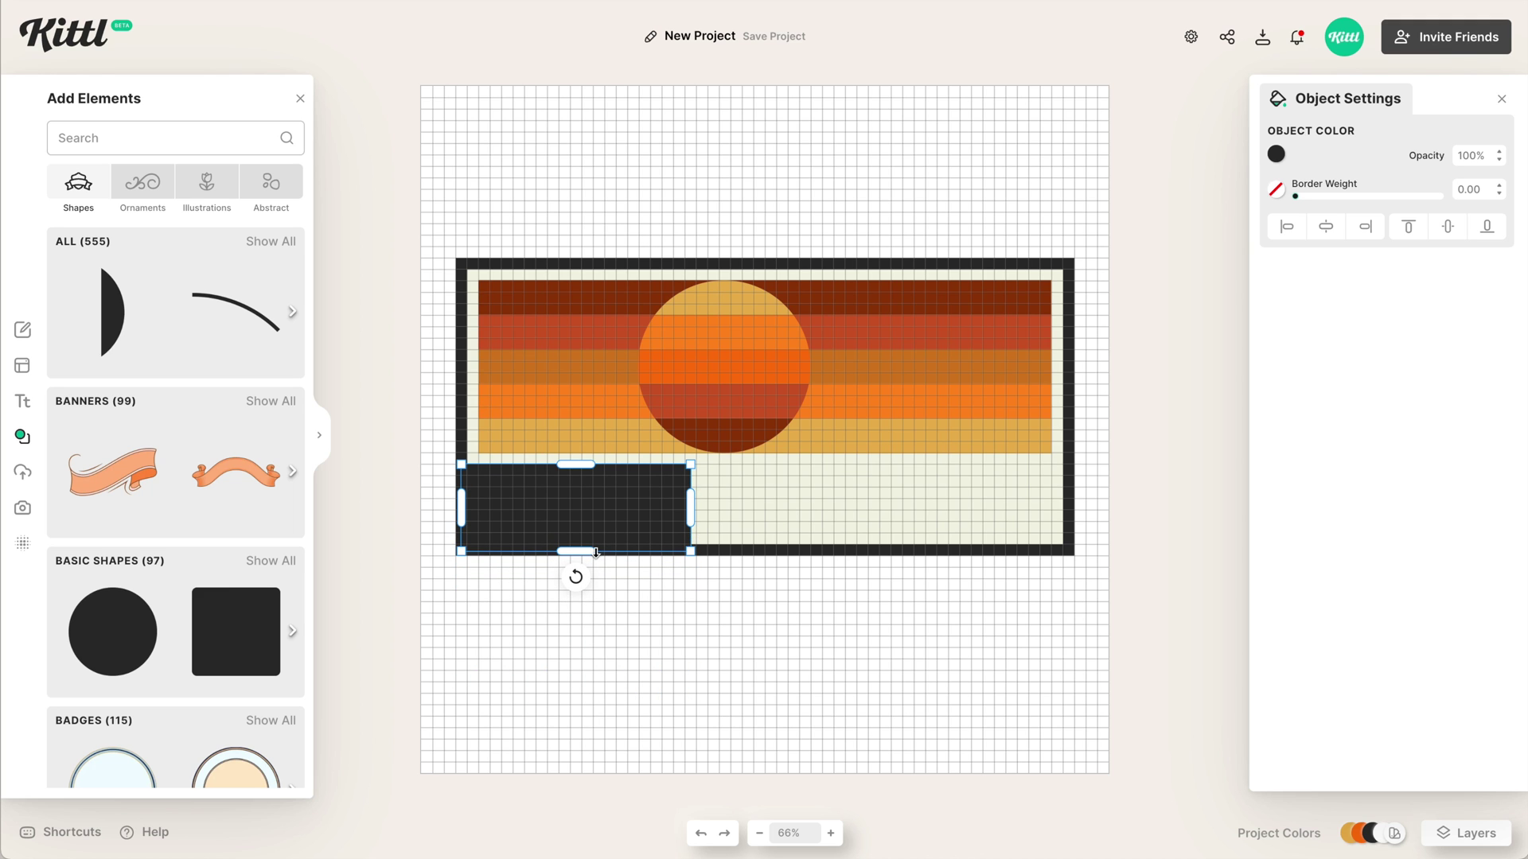
pyautogui.moveTo(691, 504); pyautogui.dragTo(1074, 496)
pyautogui.hotkey('ctrl', '+')
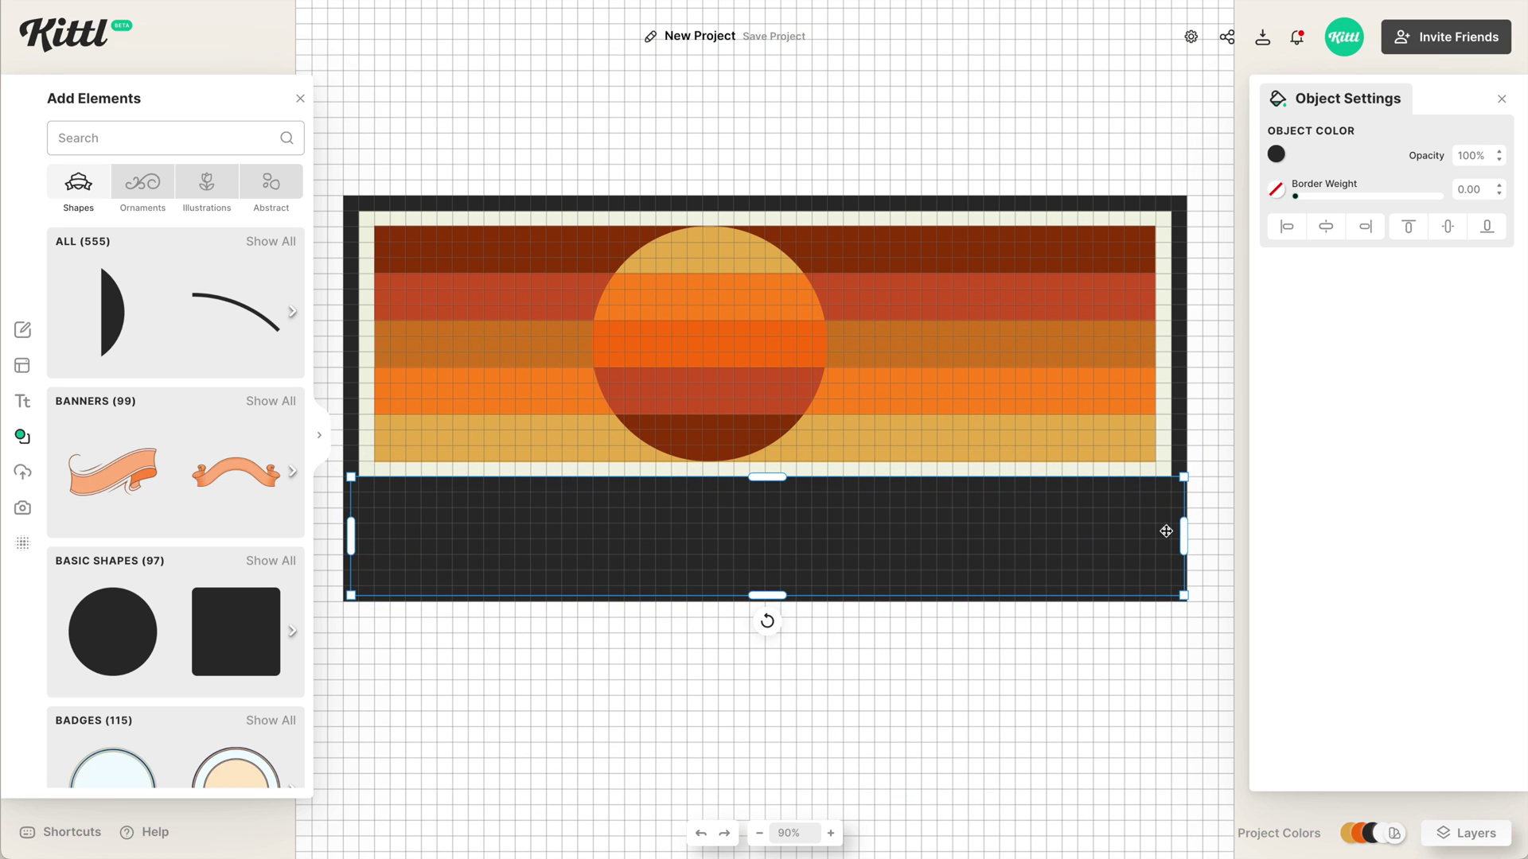
pyautogui.moveTo(1178, 528); pyautogui.dragTo(1172, 527)
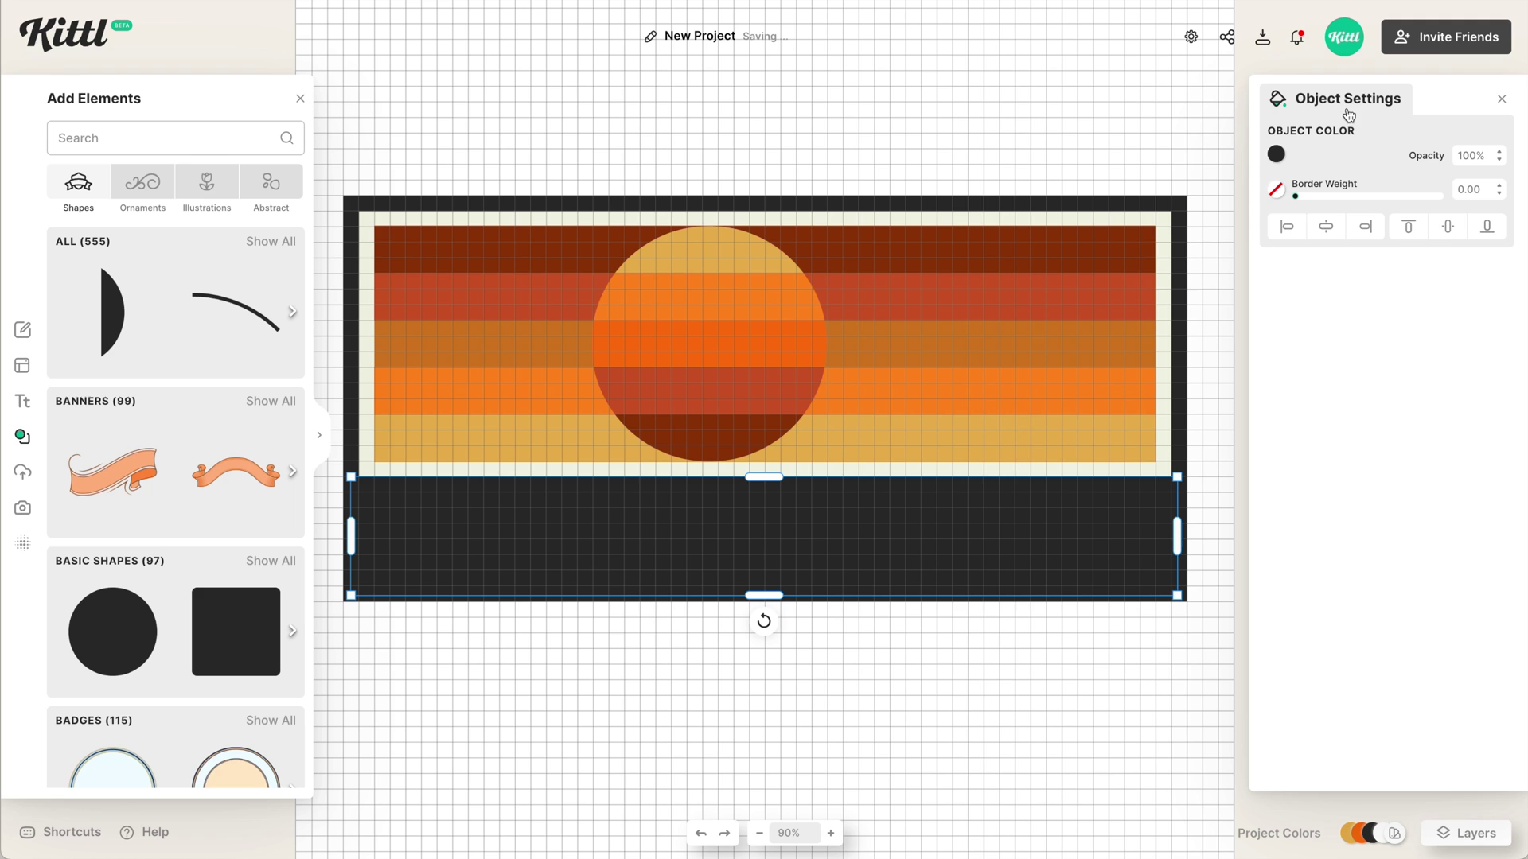
pyautogui.click(1322, 238)
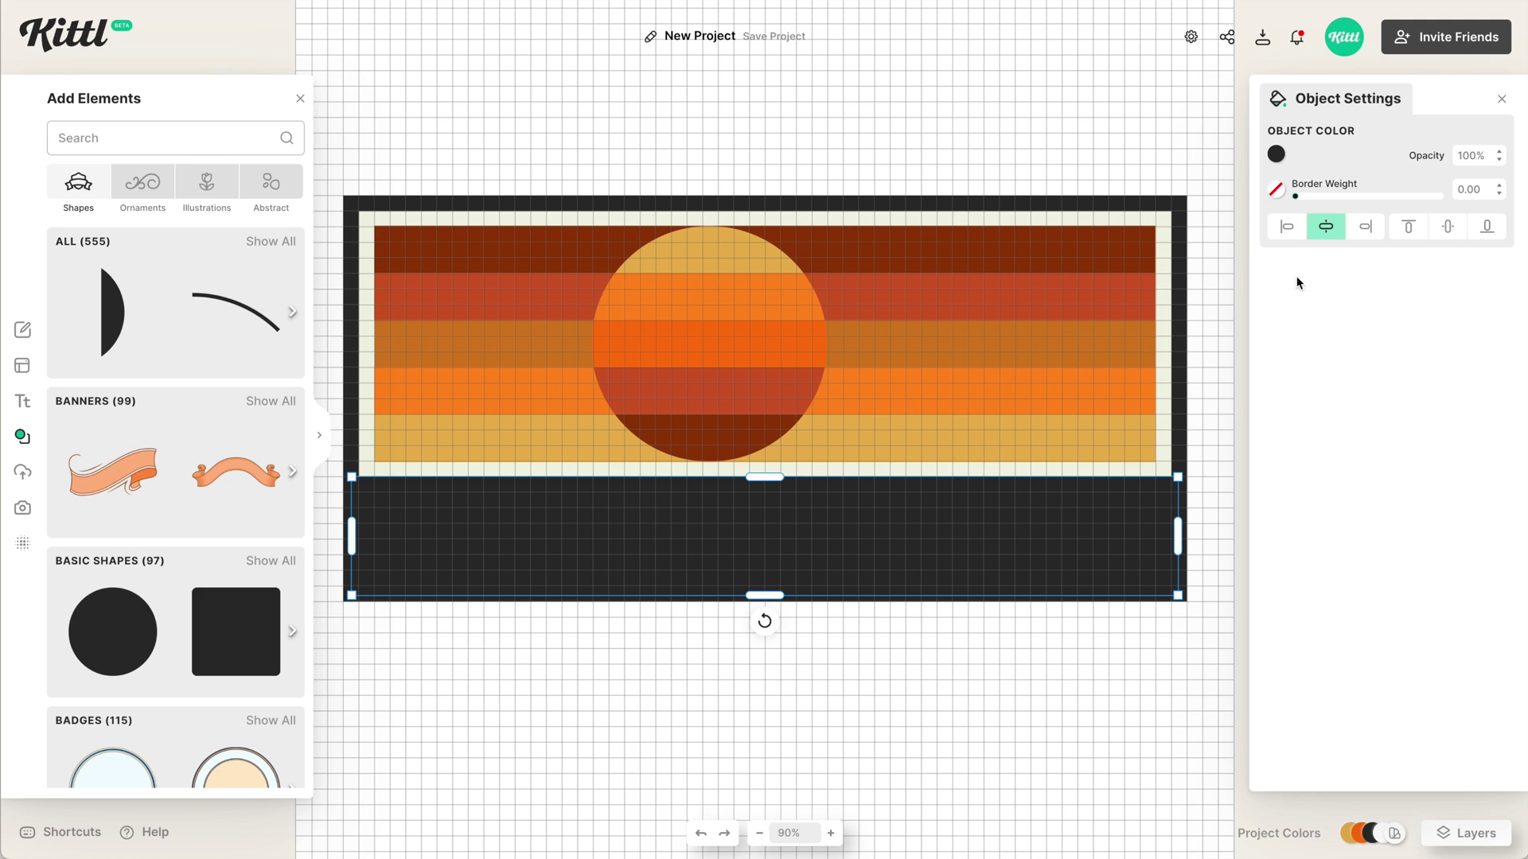
pyautogui.click(1116, 704)
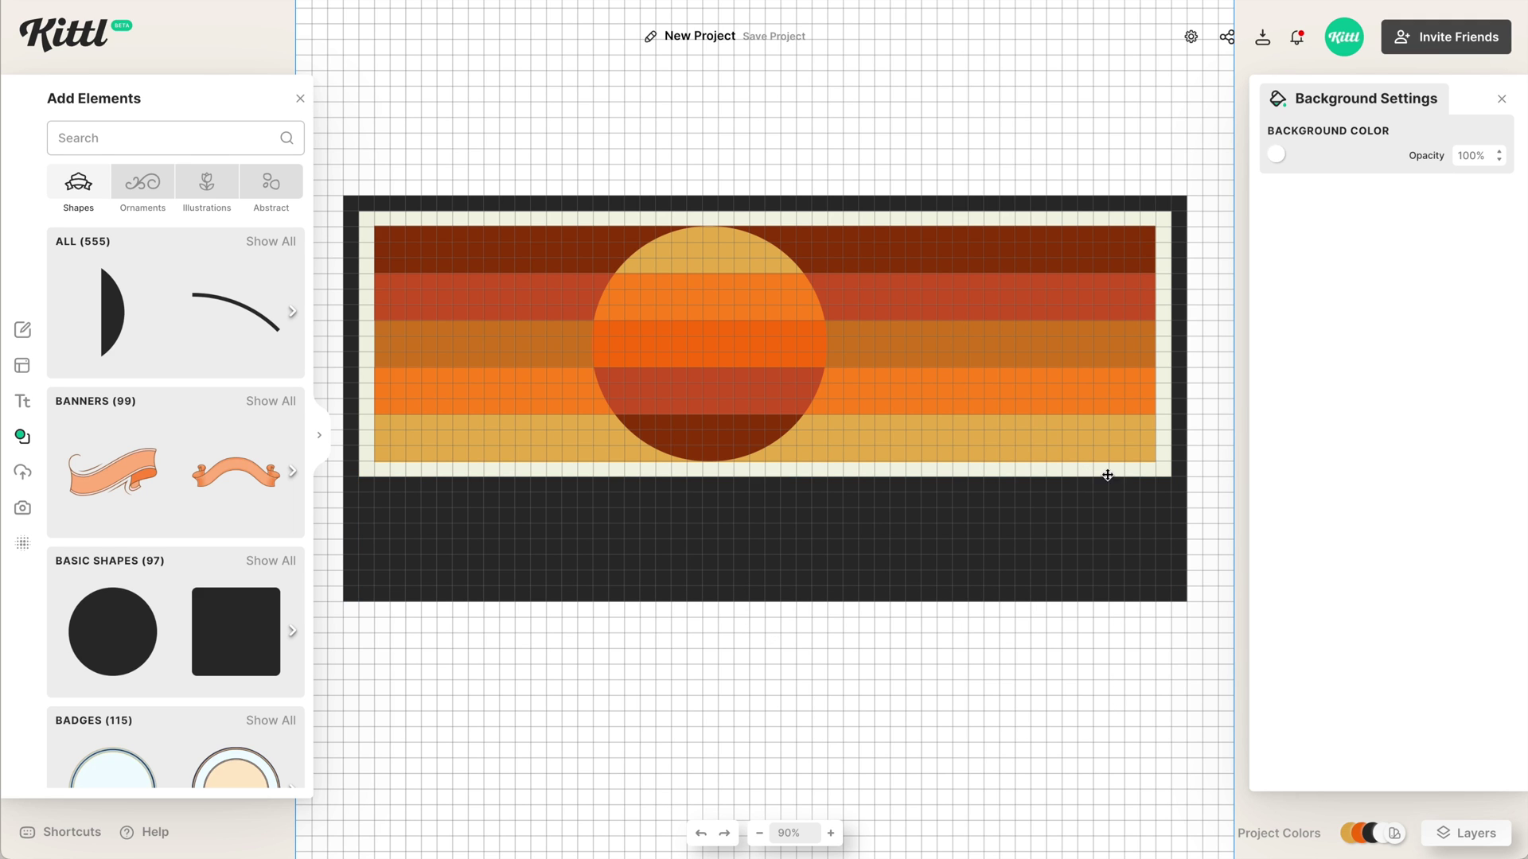
pyautogui.click(1064, 524)
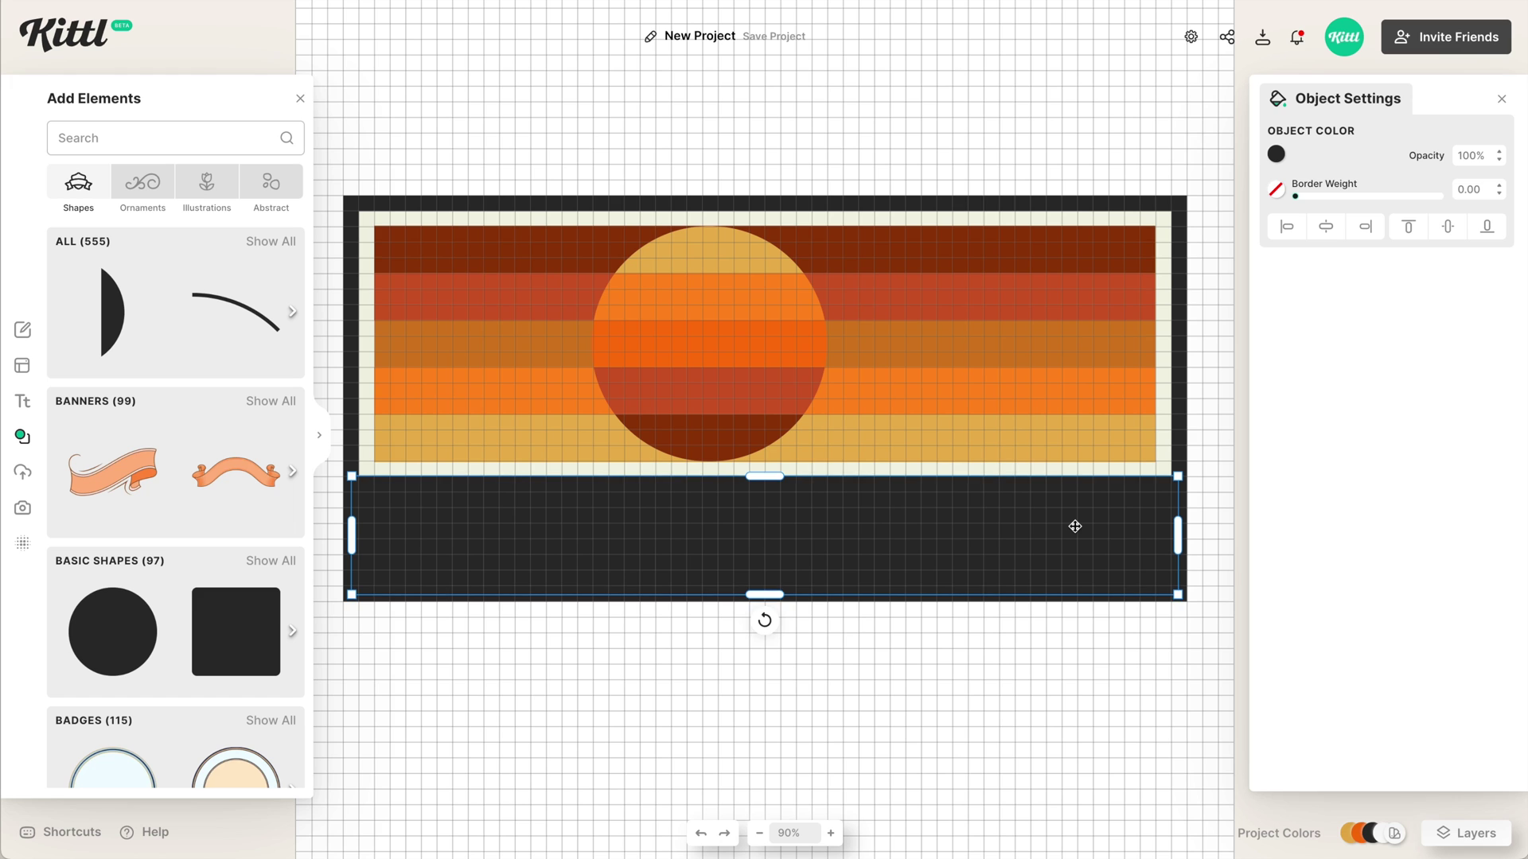
pyautogui.click(1100, 635)
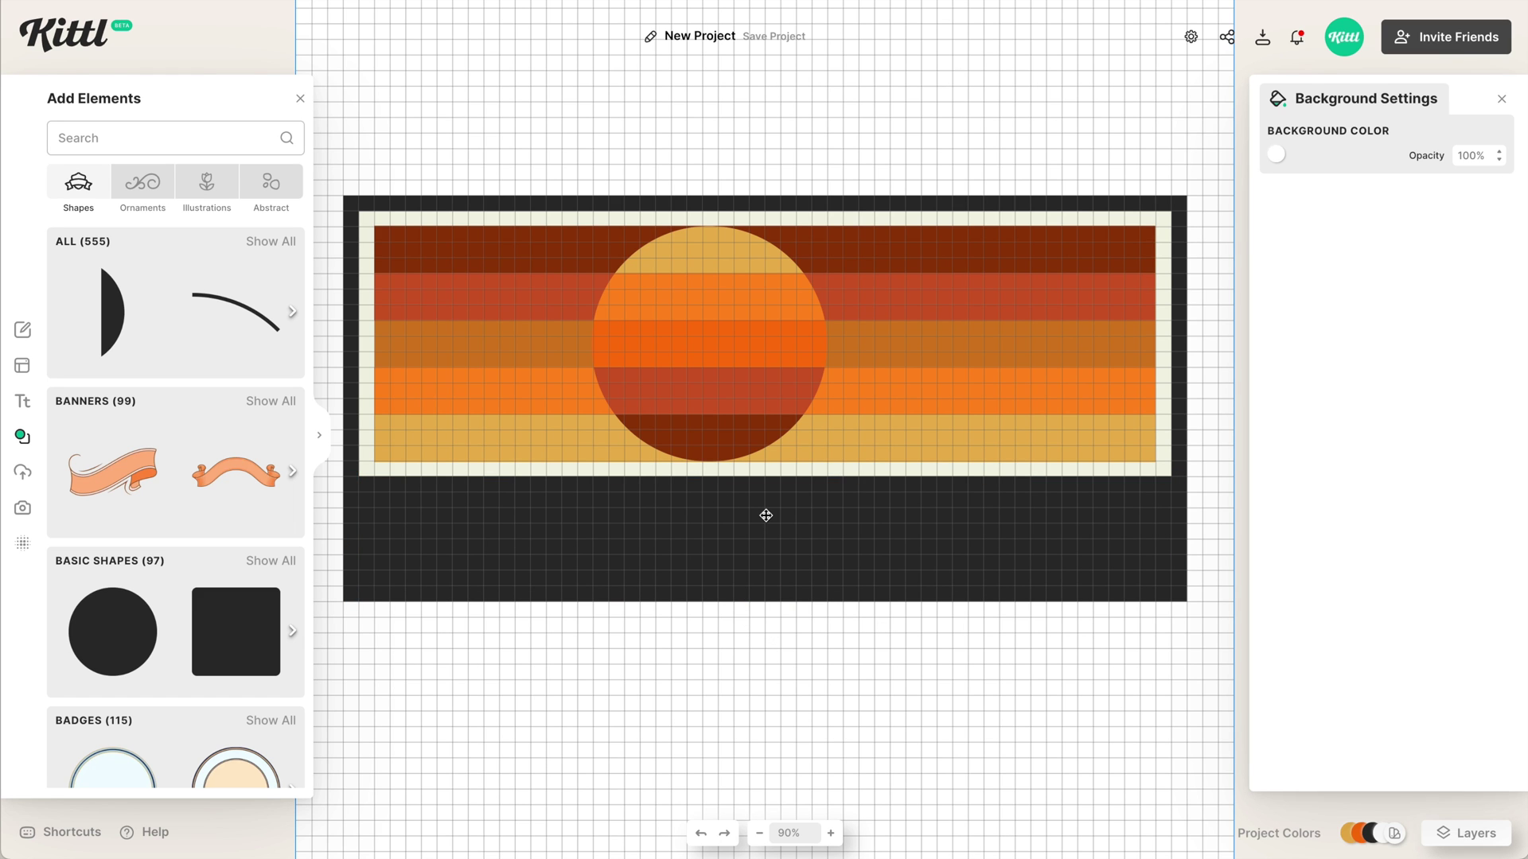
# Recolour the middle sunset stripe a brighter orange (#f07c0a)
pyautogui.click(1302, 837)
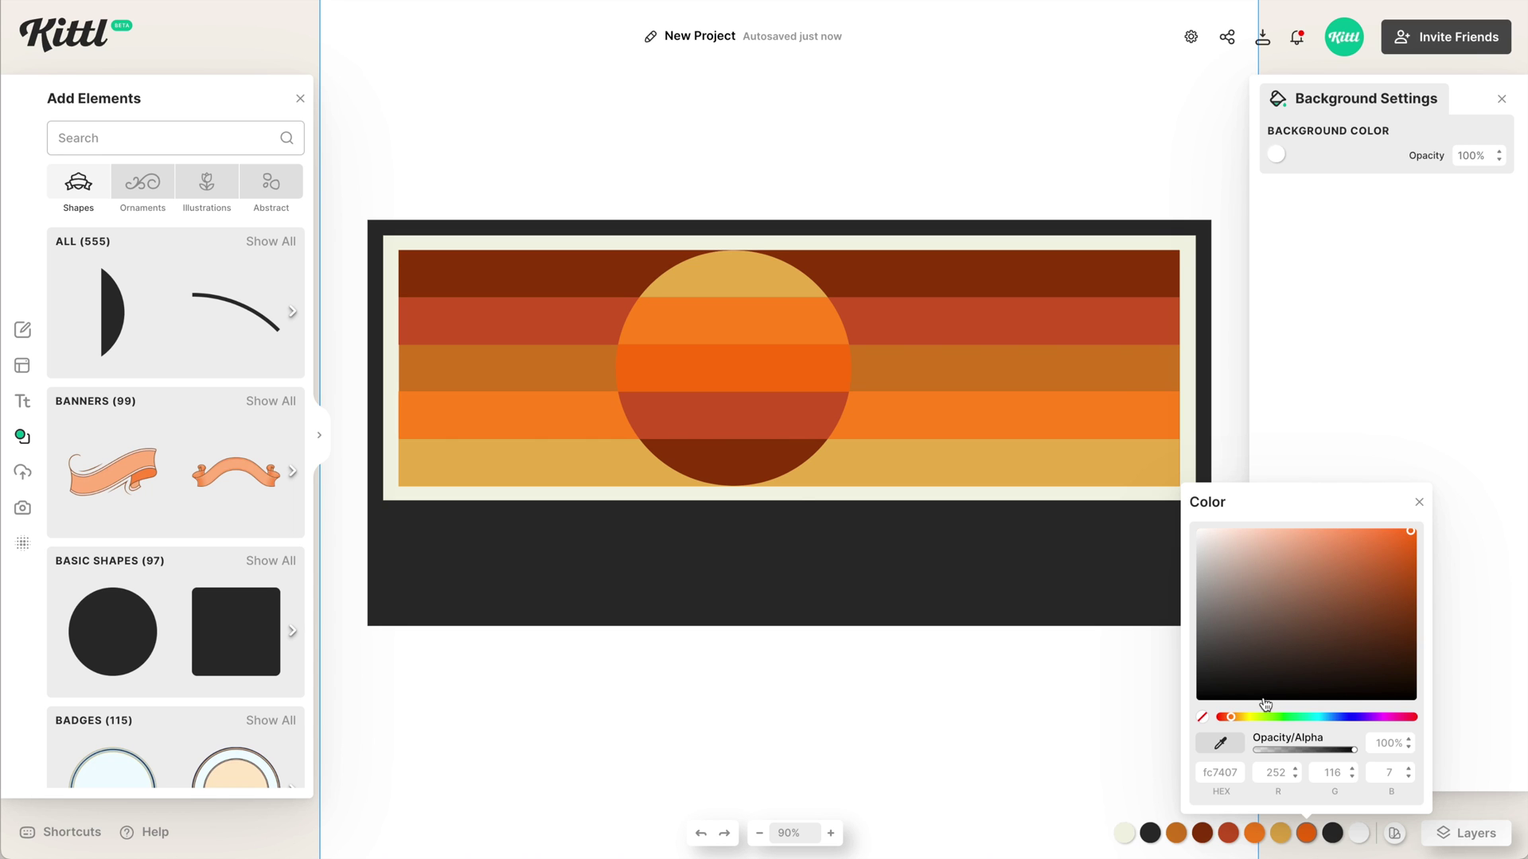
pyautogui.click(1102, 363)
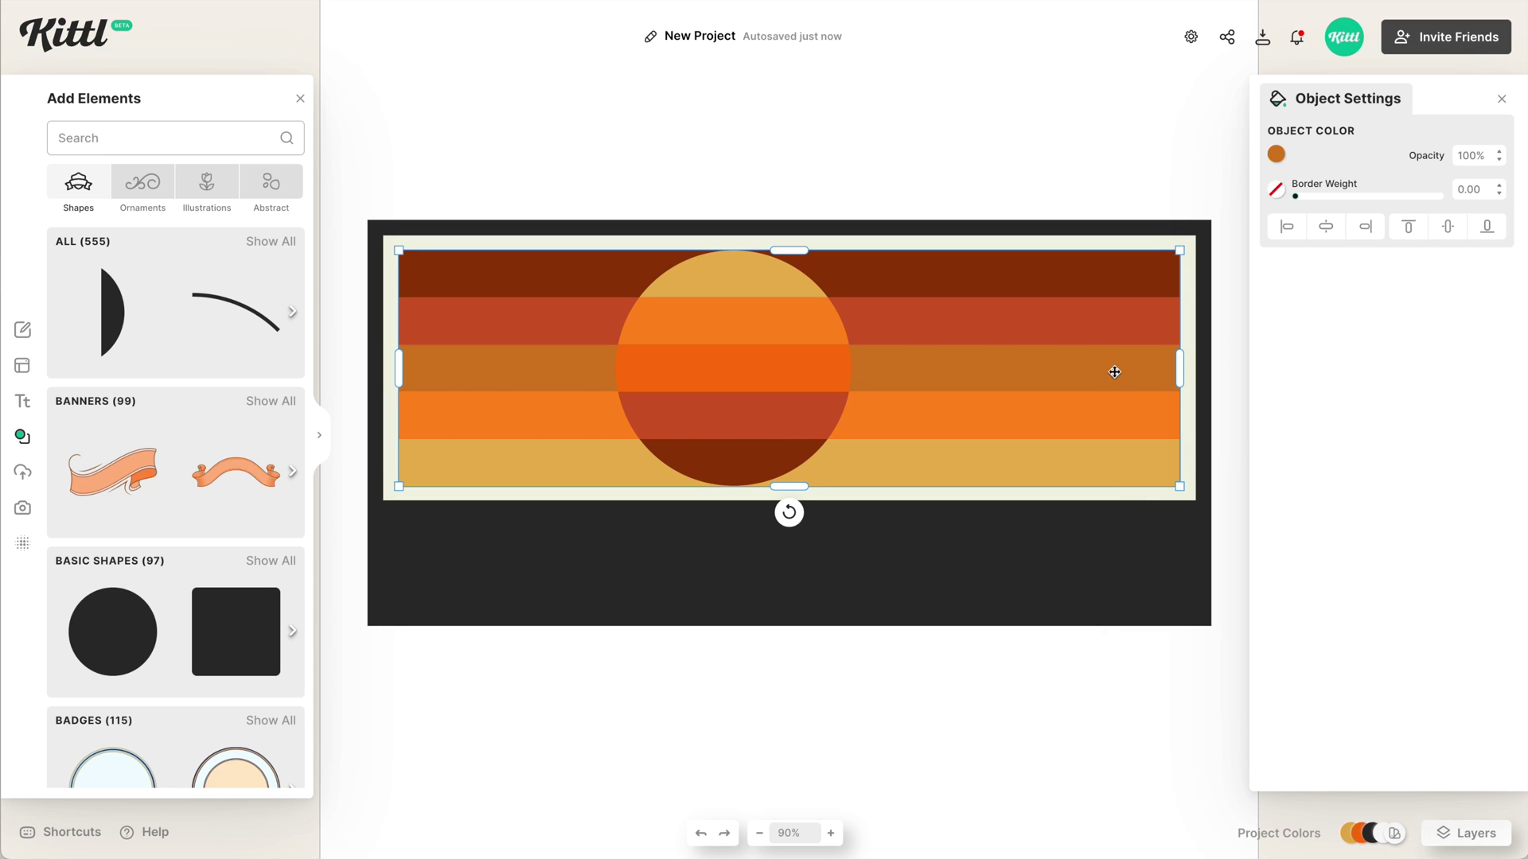
pyautogui.click(1276, 154)
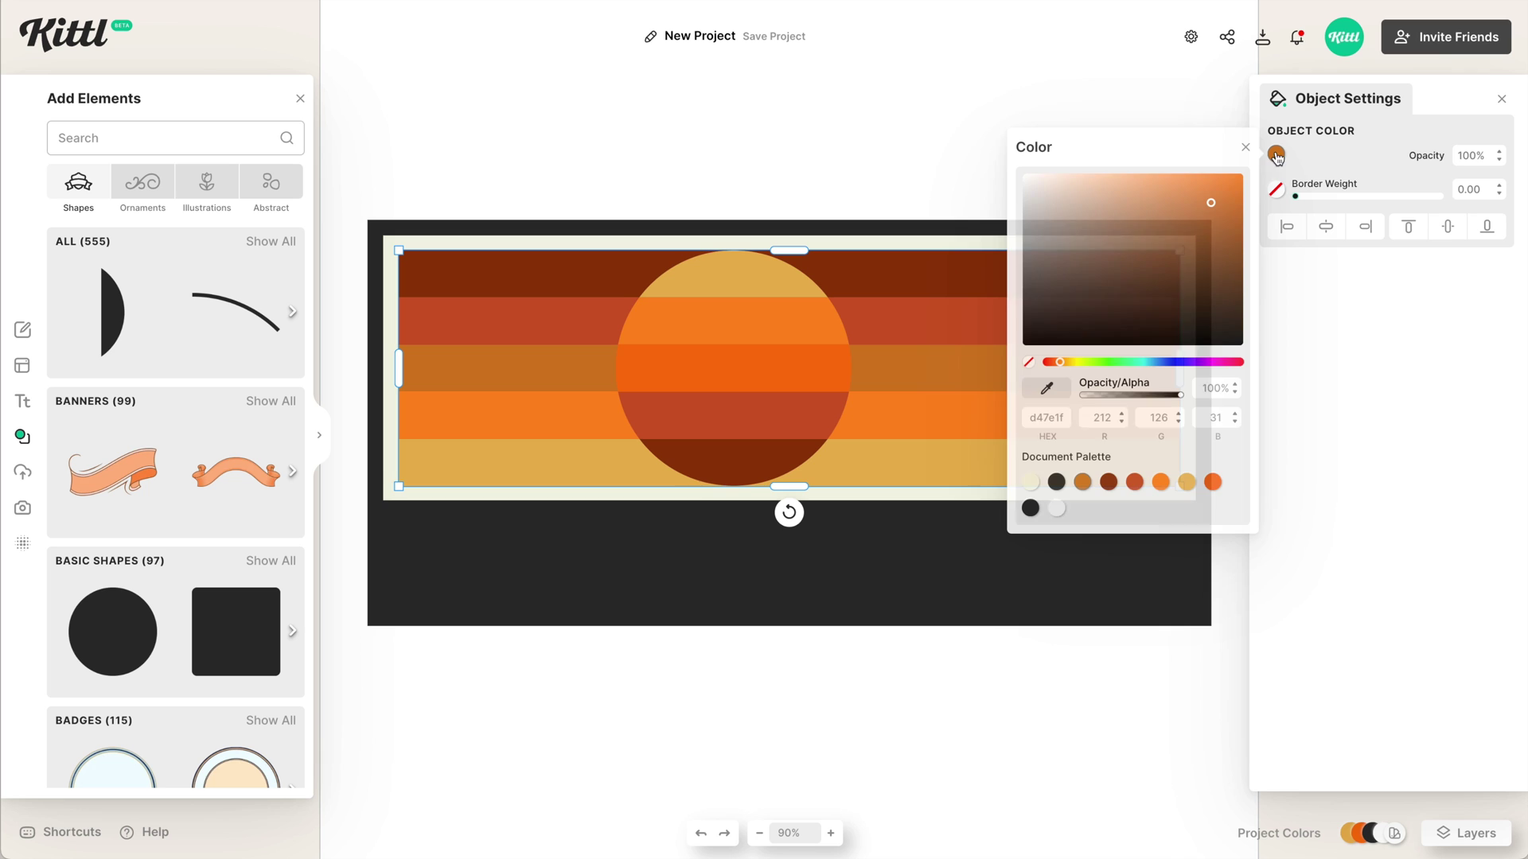
pyautogui.click(1161, 482)
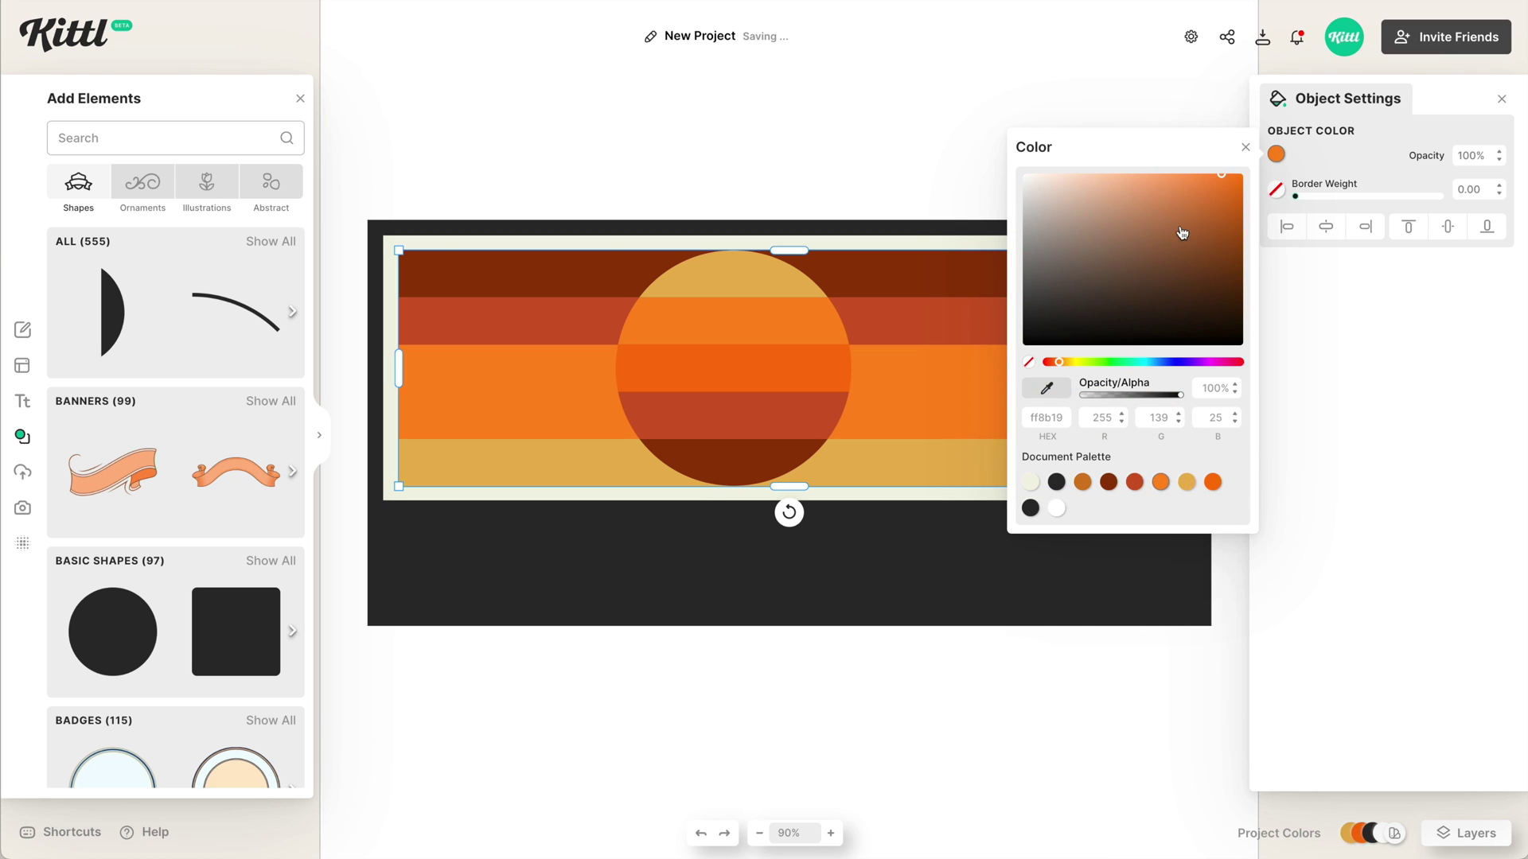
pyautogui.moveTo(1209, 185)
pyautogui.mouseDown()
pyautogui.moveTo(1187, 184)
pyautogui.moveTo(1235, 191)
pyautogui.mouseUp()
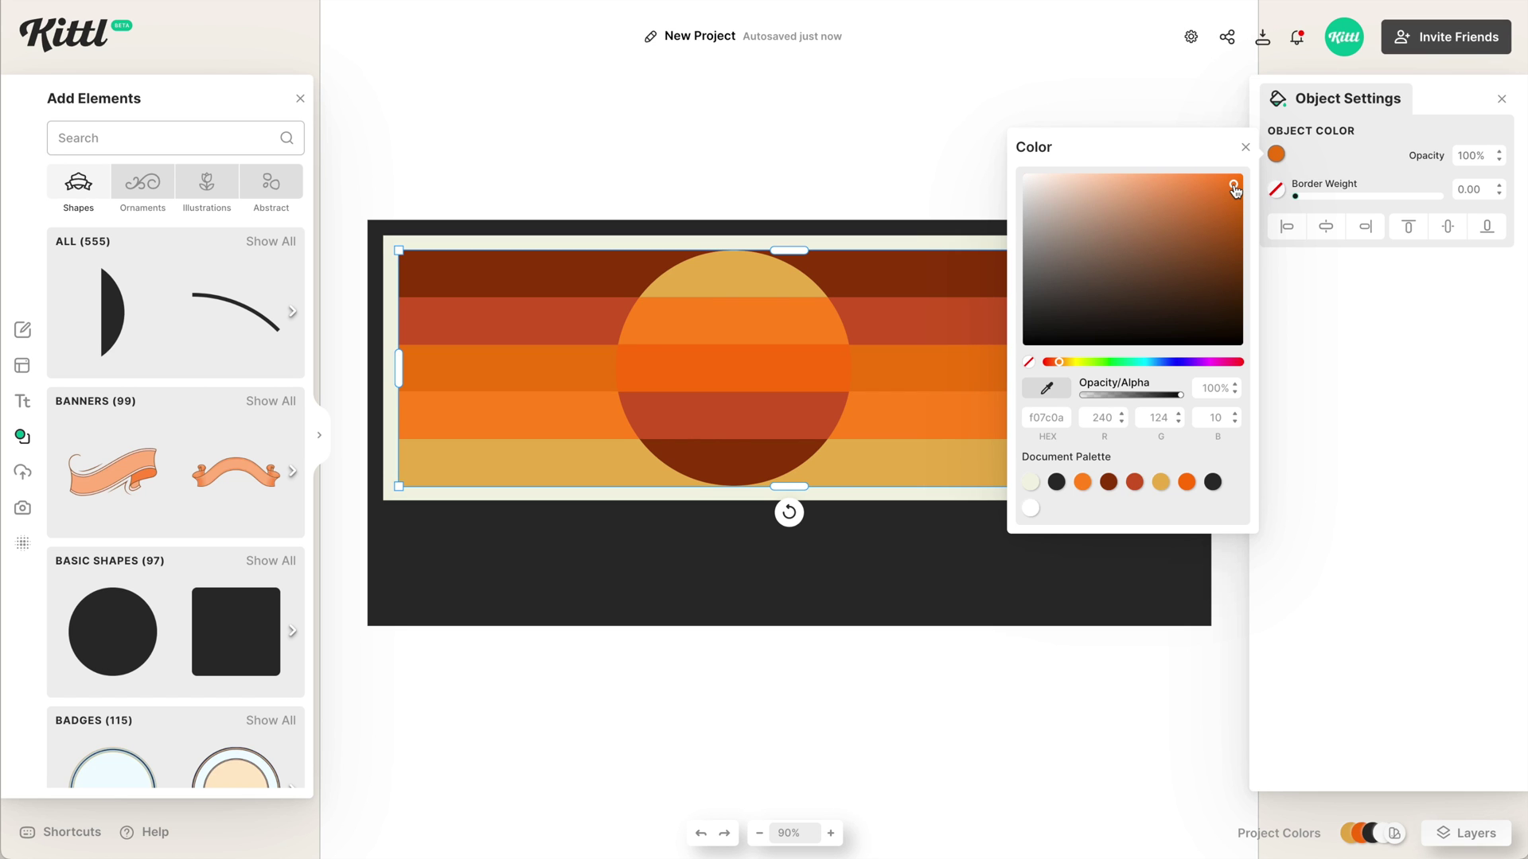
pyautogui.click(915, 713)
# Search the elements for 'climbing' and add the cliff-climber graphic to the banner
pyautogui.click(159, 138)
pyautogui.write('clim')
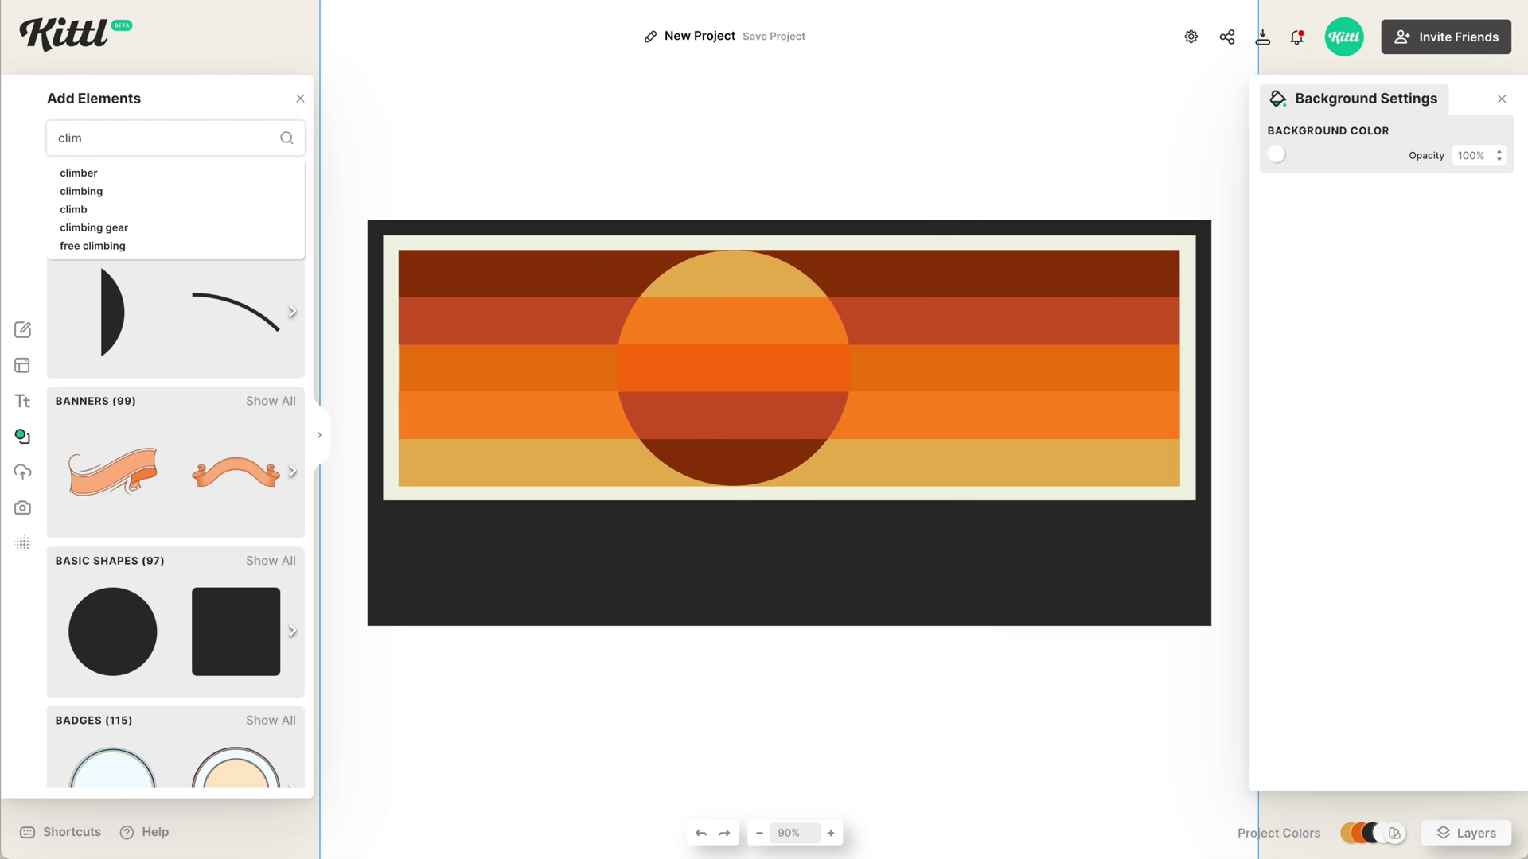
pyautogui.press('Down')
pyautogui.press('Down')
pyautogui.press('Up')
pyautogui.press('Return')
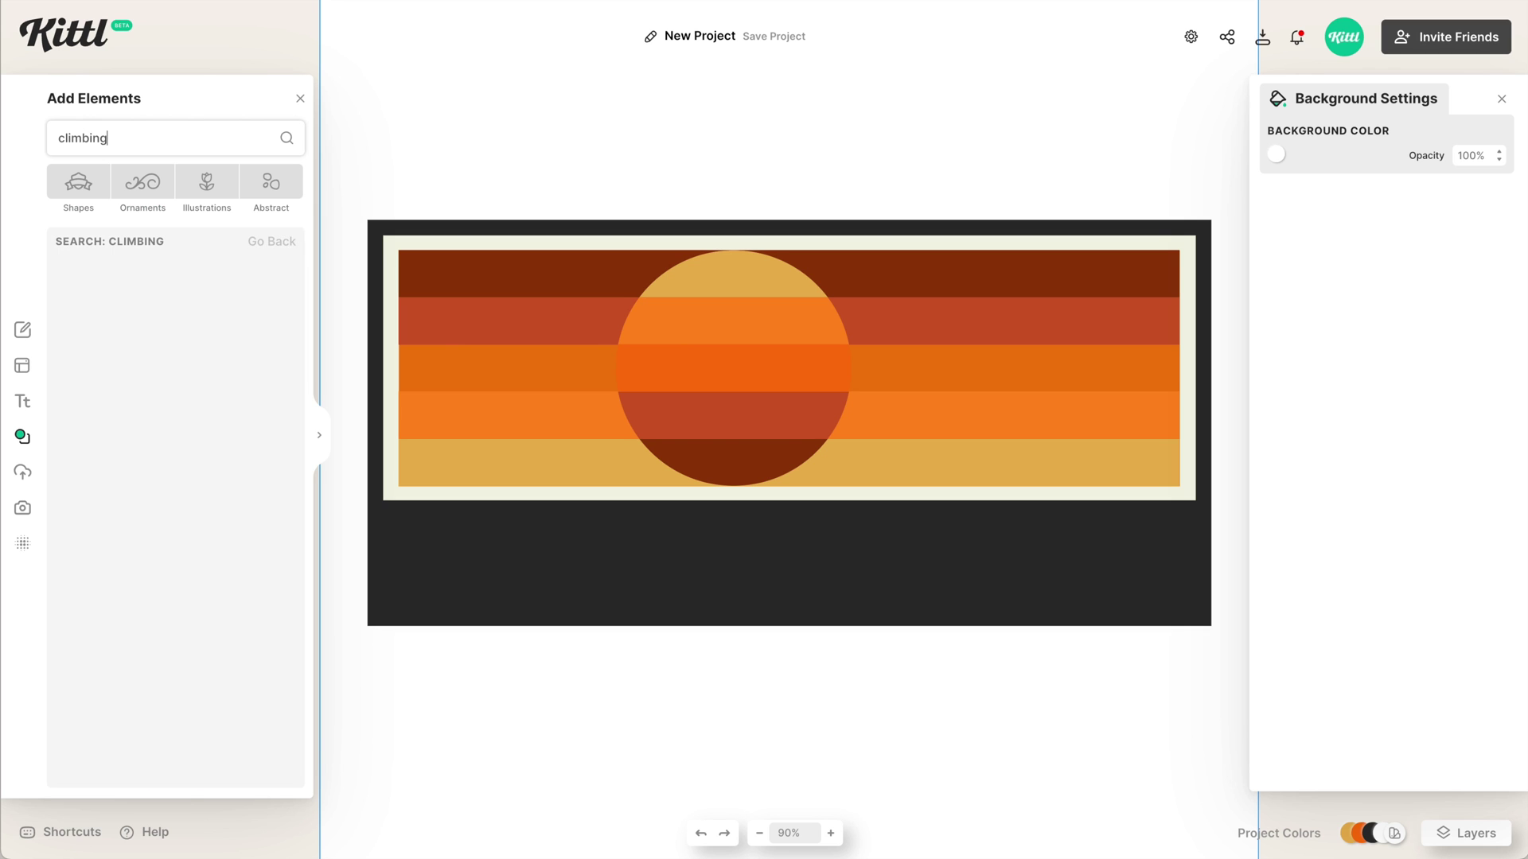
pyautogui.scroll(-1, 143, 466)
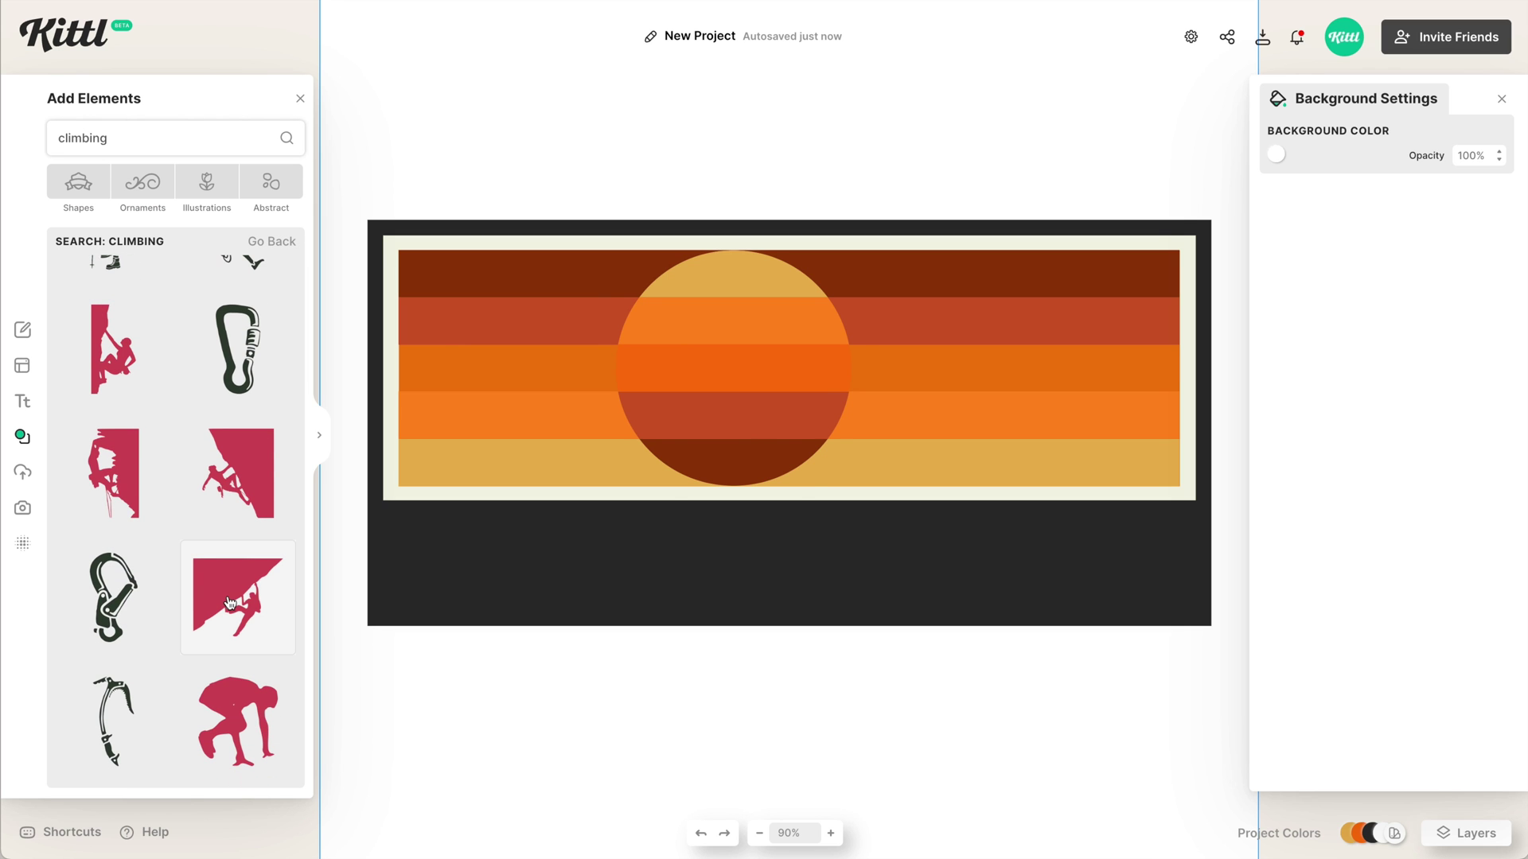
pyautogui.click(230, 603)
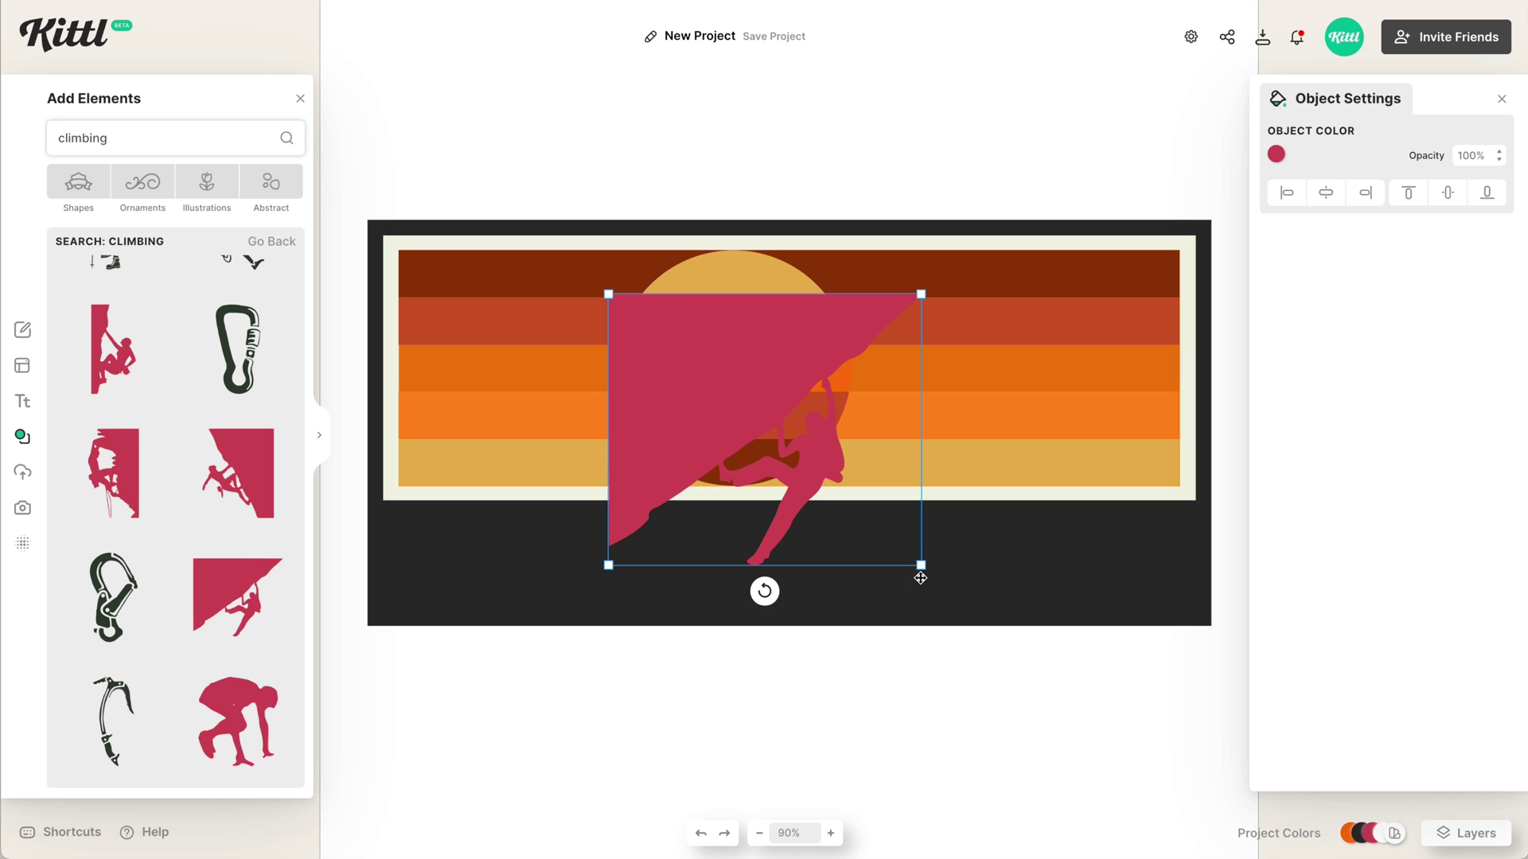
# Shrink the climber, move it left and colour it black
pyautogui.moveTo(921, 567); pyautogui.dragTo(840, 502)
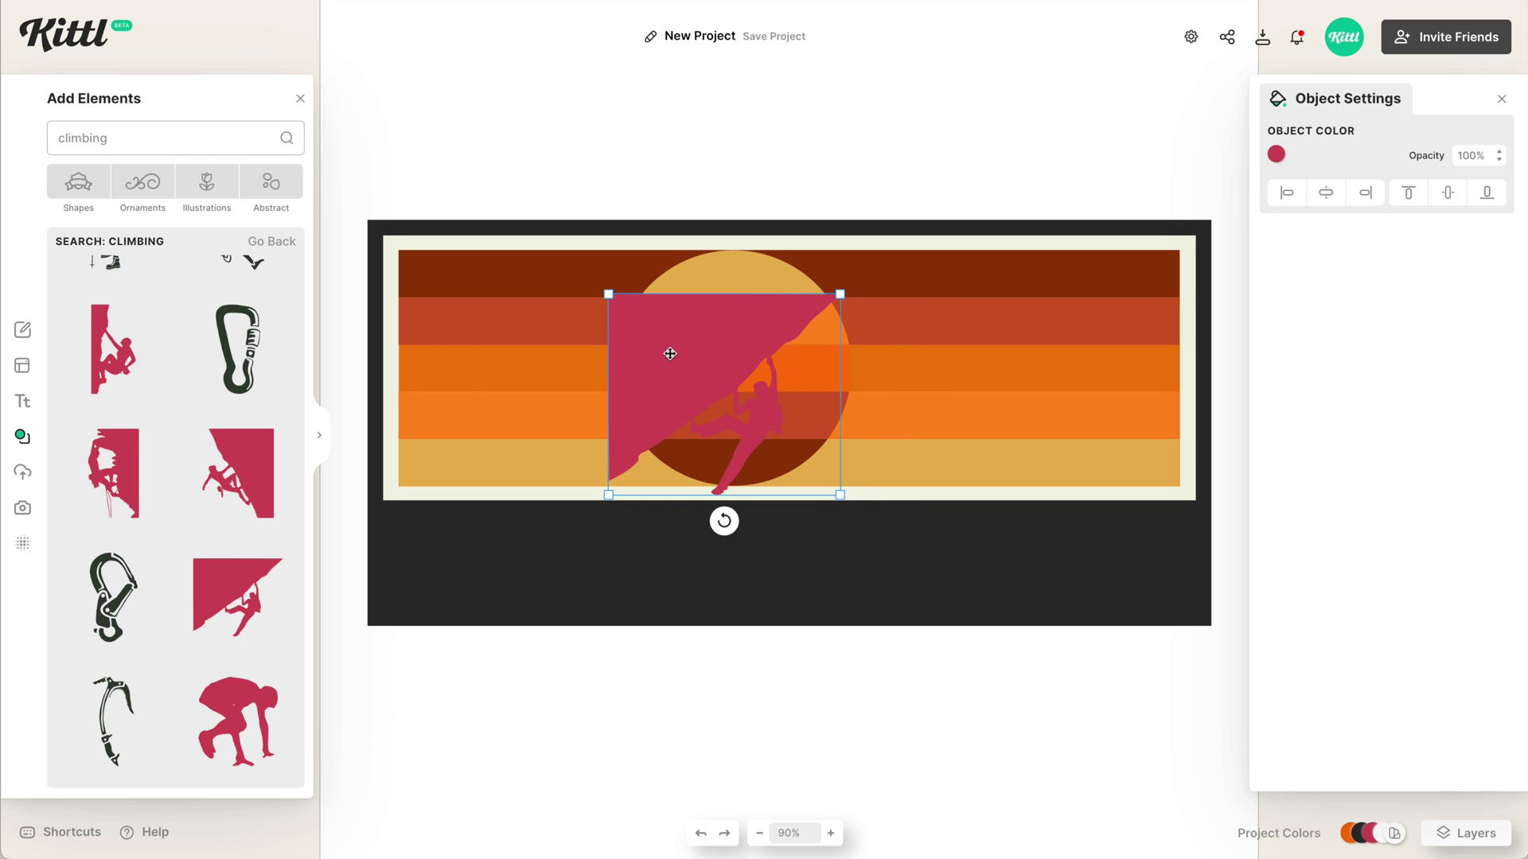
pyautogui.moveTo(670, 353); pyautogui.dragTo(597, 350)
pyautogui.click(1276, 153)
pyautogui.click(1031, 483)
pyautogui.click(628, 339)
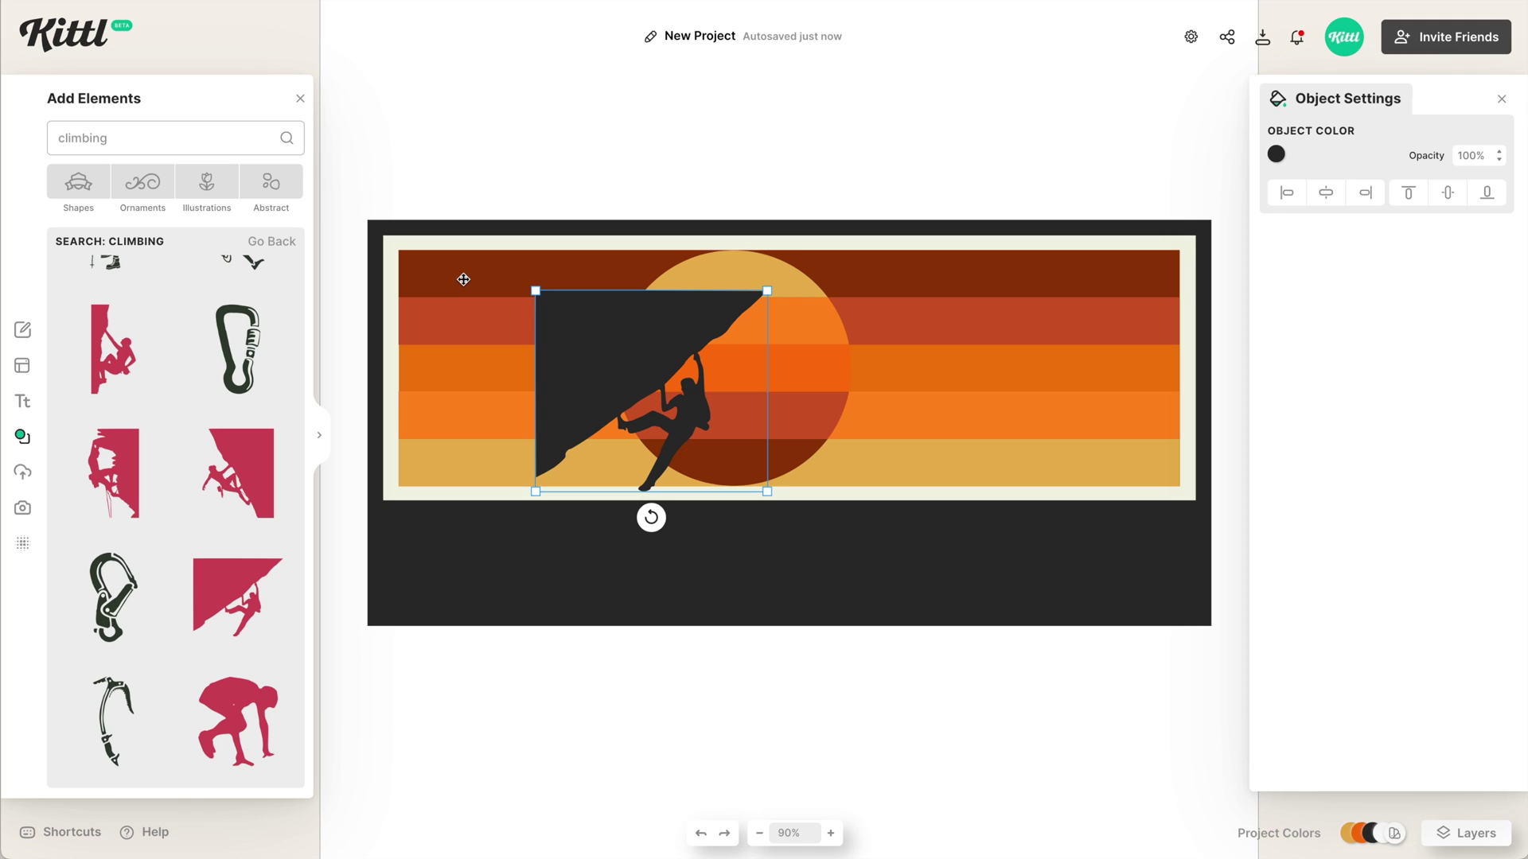
# Align the climber to the stripes' left and top edges and enlarge it to their full height
pyautogui.click(463, 279)
pyautogui.keyDown('shift'); pyautogui.click(575, 363); pyautogui.keyUp('shift')
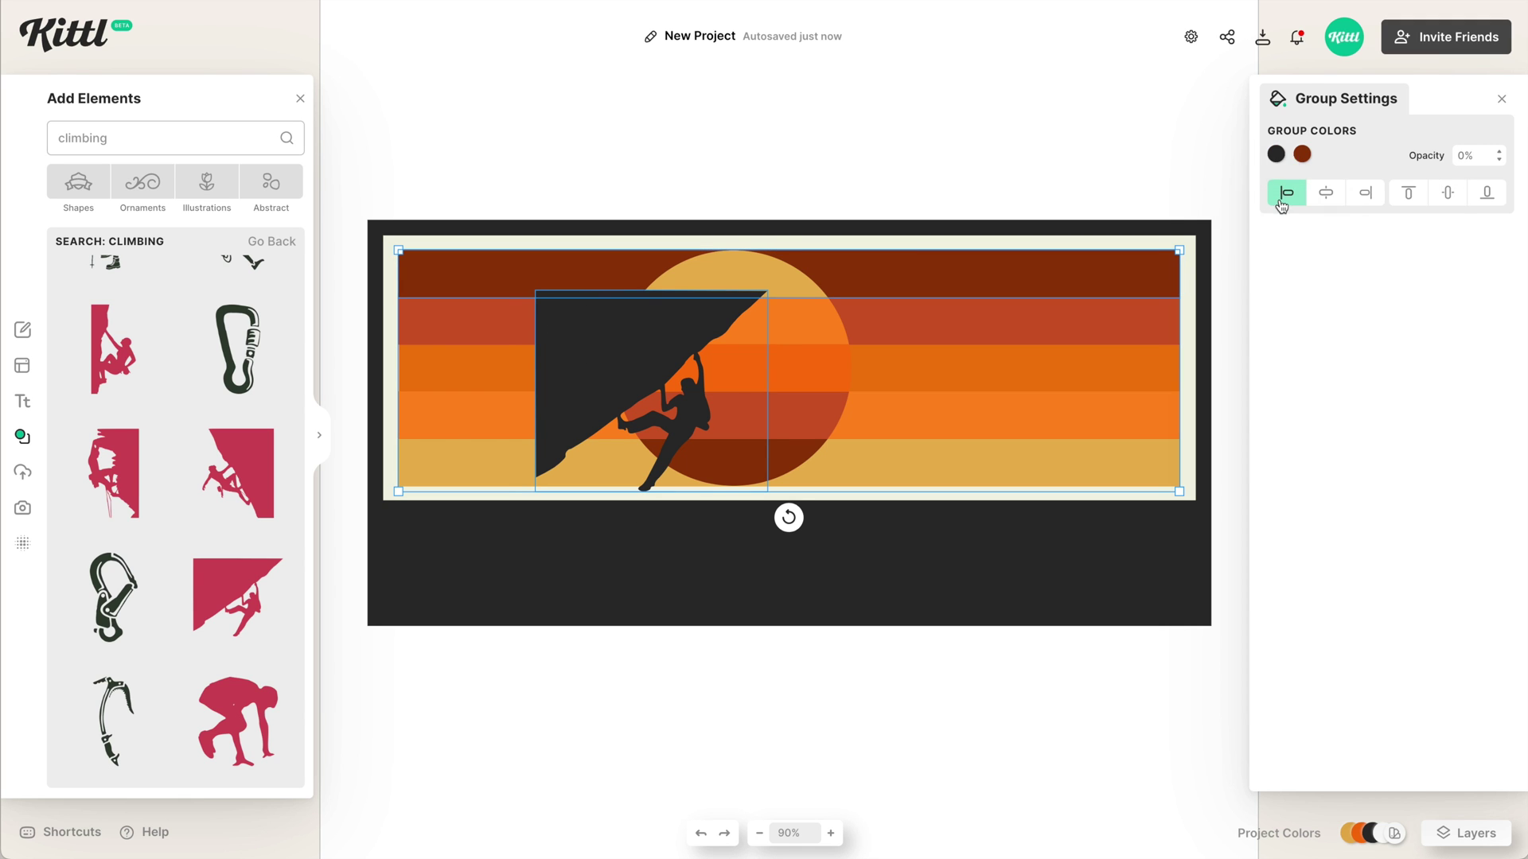
pyautogui.click(1285, 194)
pyautogui.click(1406, 193)
pyautogui.click(637, 638)
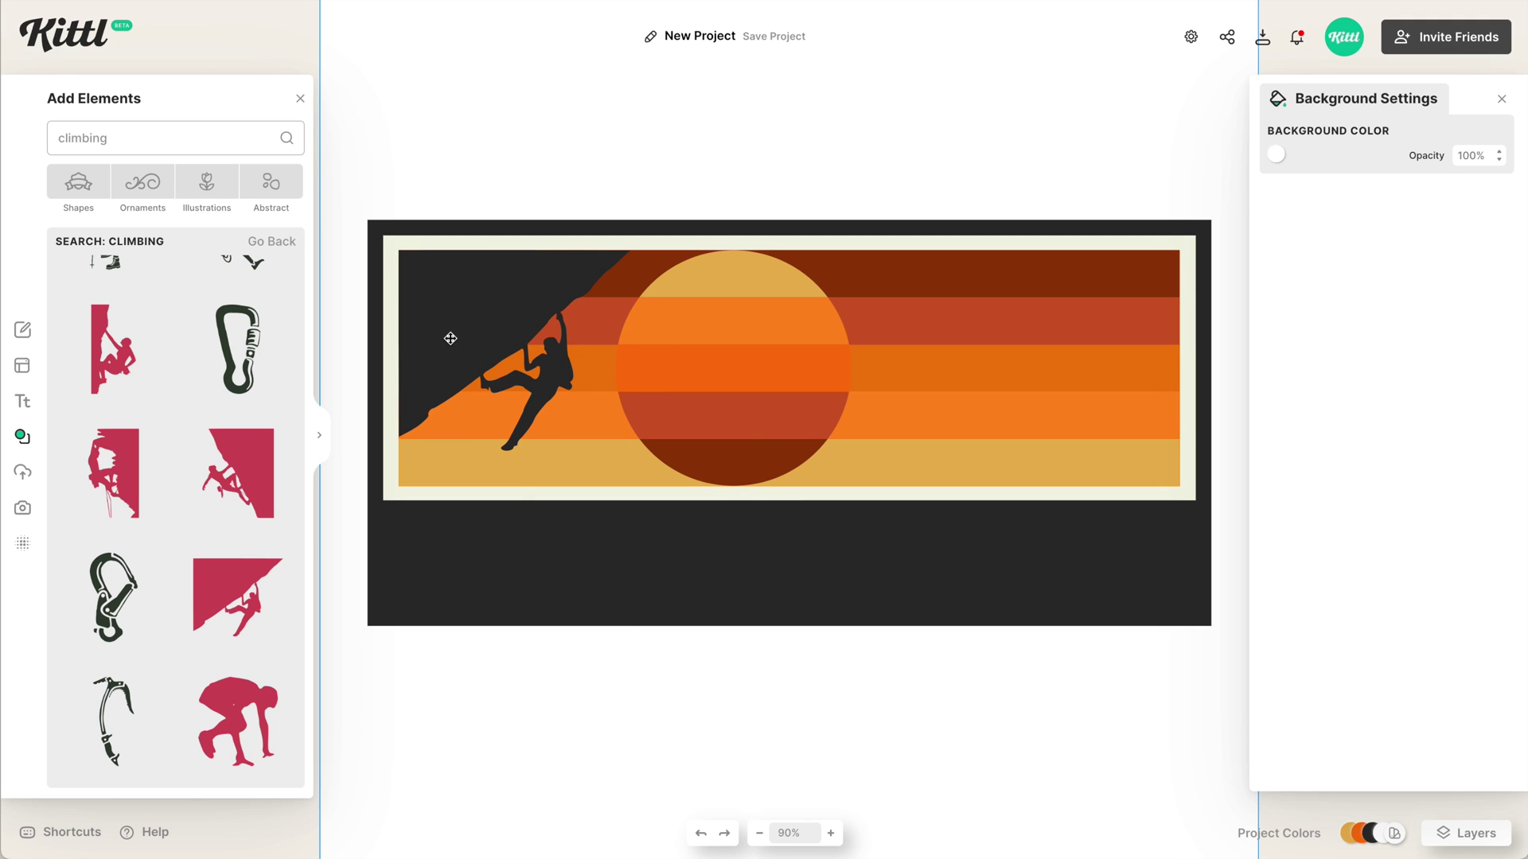
pyautogui.click(446, 327)
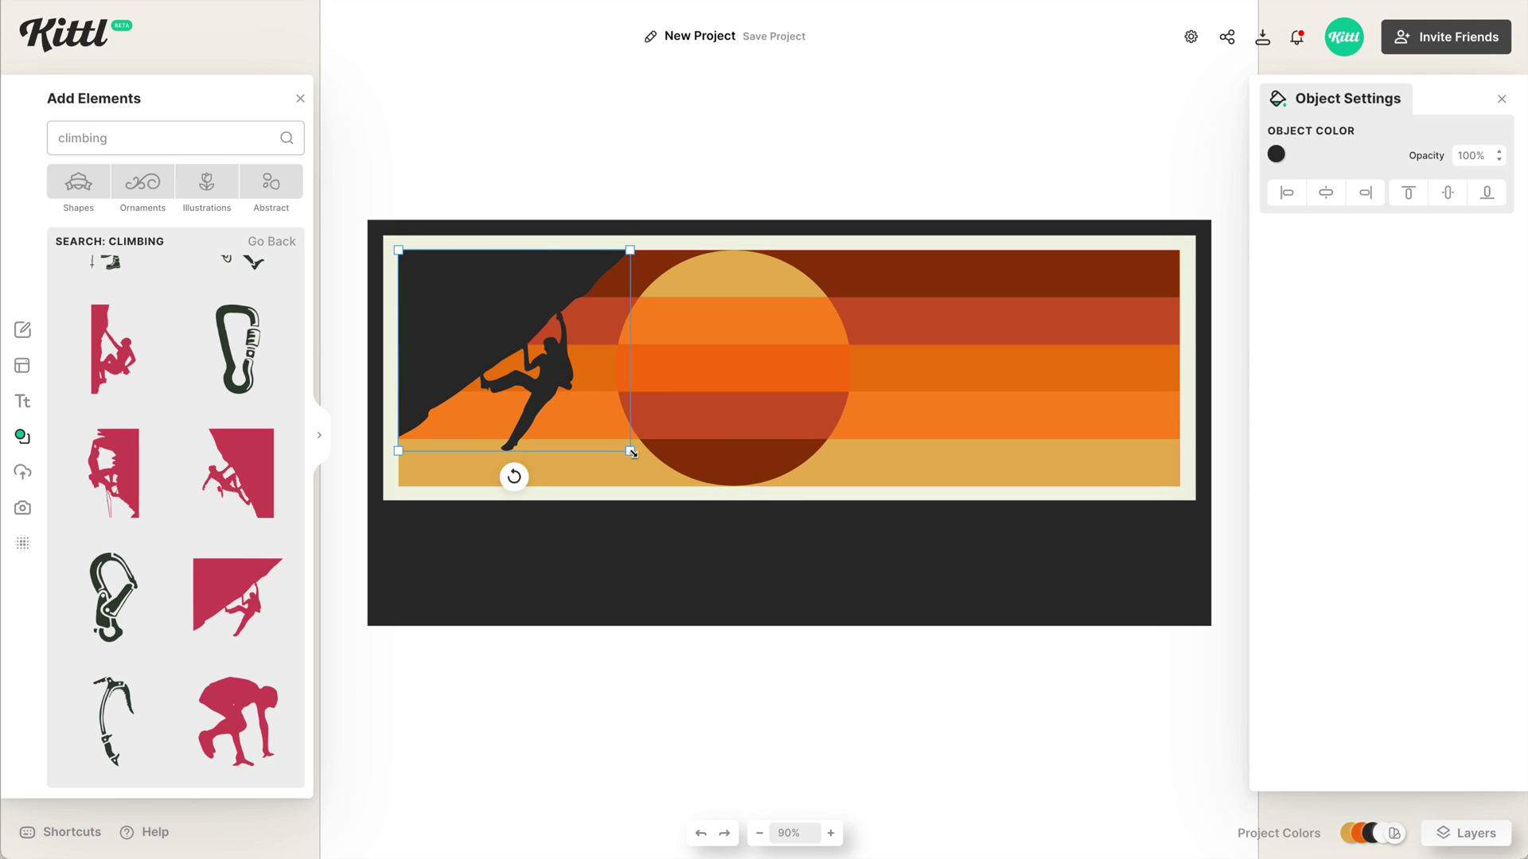
pyautogui.moveTo(632, 453); pyautogui.dragTo(667, 485)
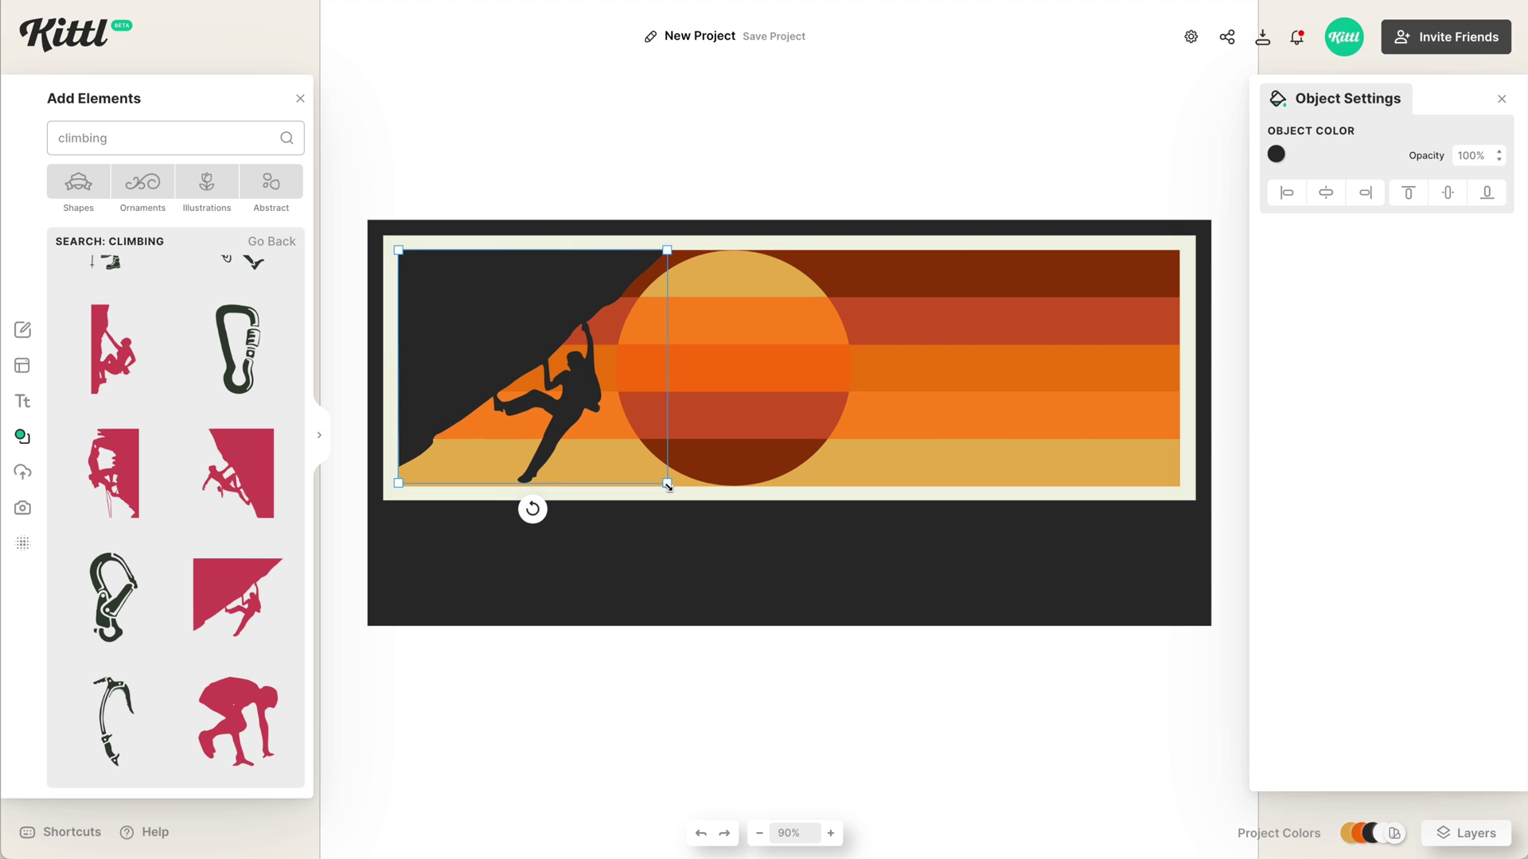
# Add a 'mountain' element, enlarge it, colour both fills tan, mirror it and move it right
pyautogui.tripleClick(159, 138)
pyautogui.write('mountain')
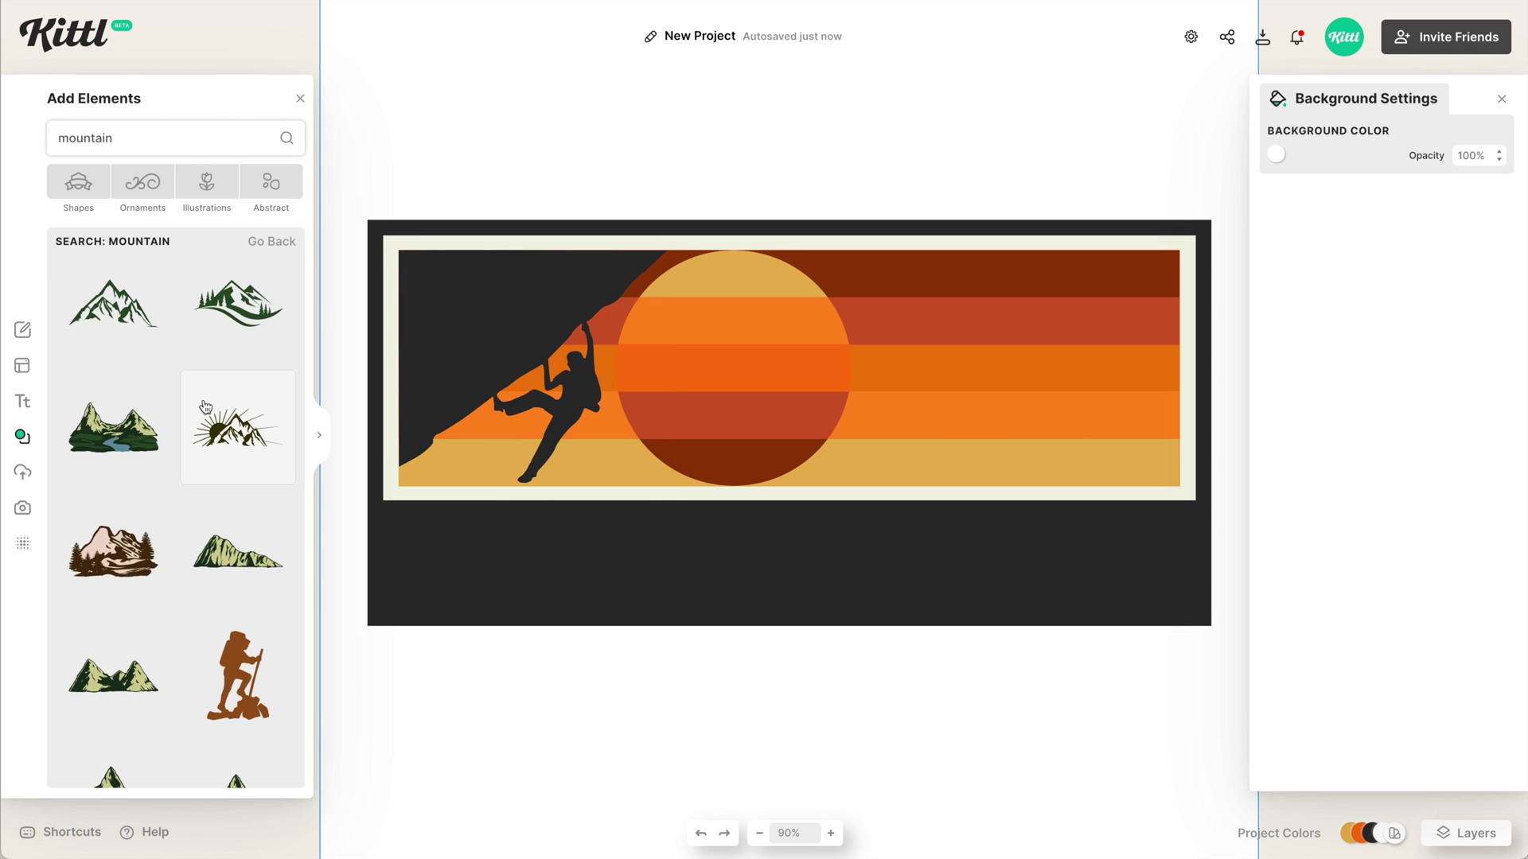
pyautogui.click(221, 567)
pyautogui.moveTo(921, 371); pyautogui.dragTo(1008, 341)
pyautogui.click(1278, 156)
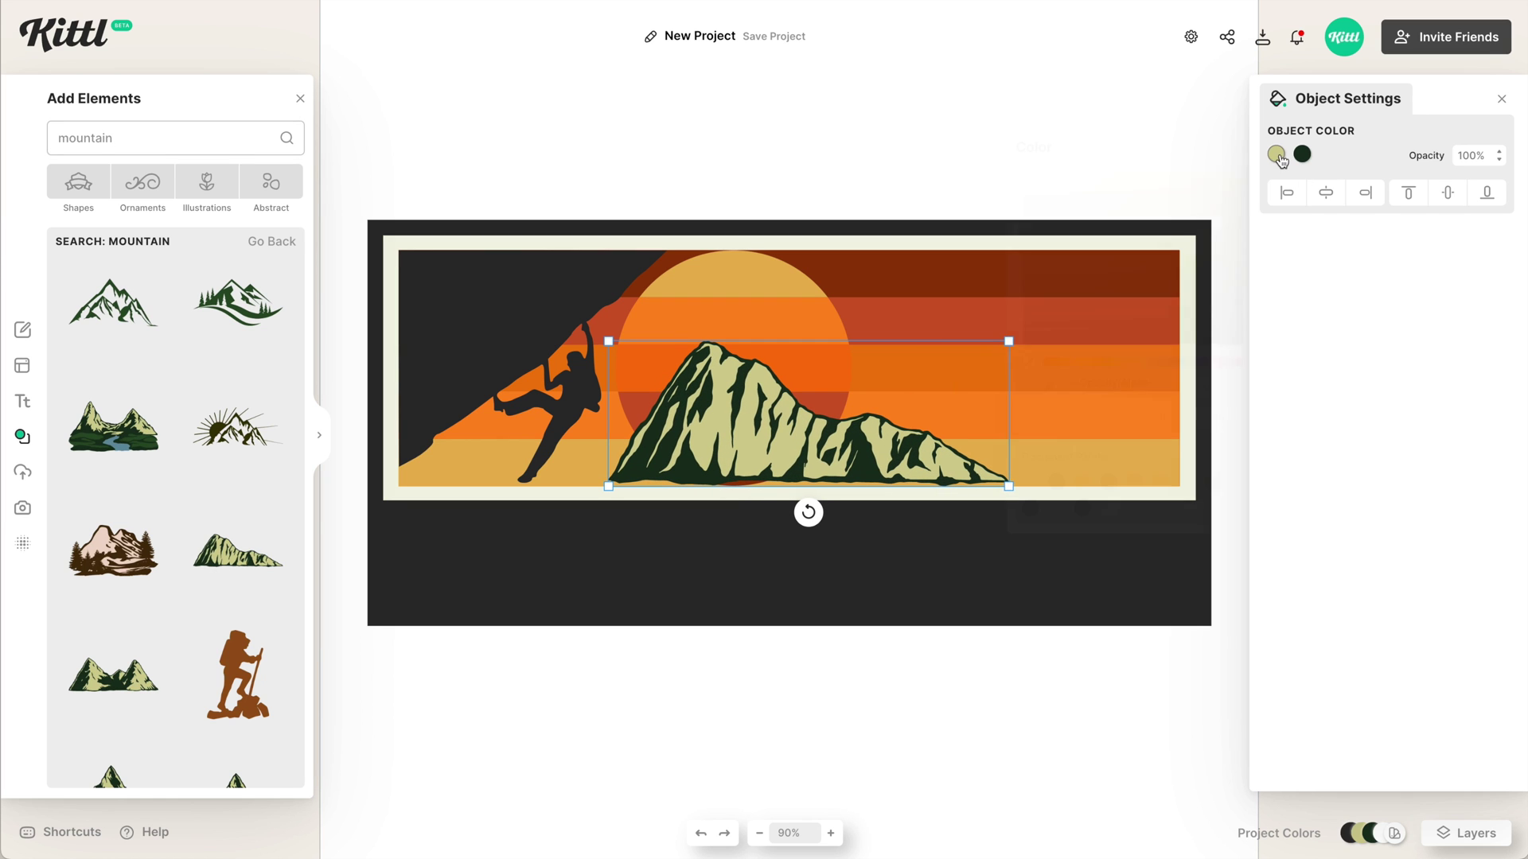
pyautogui.click(602, 450)
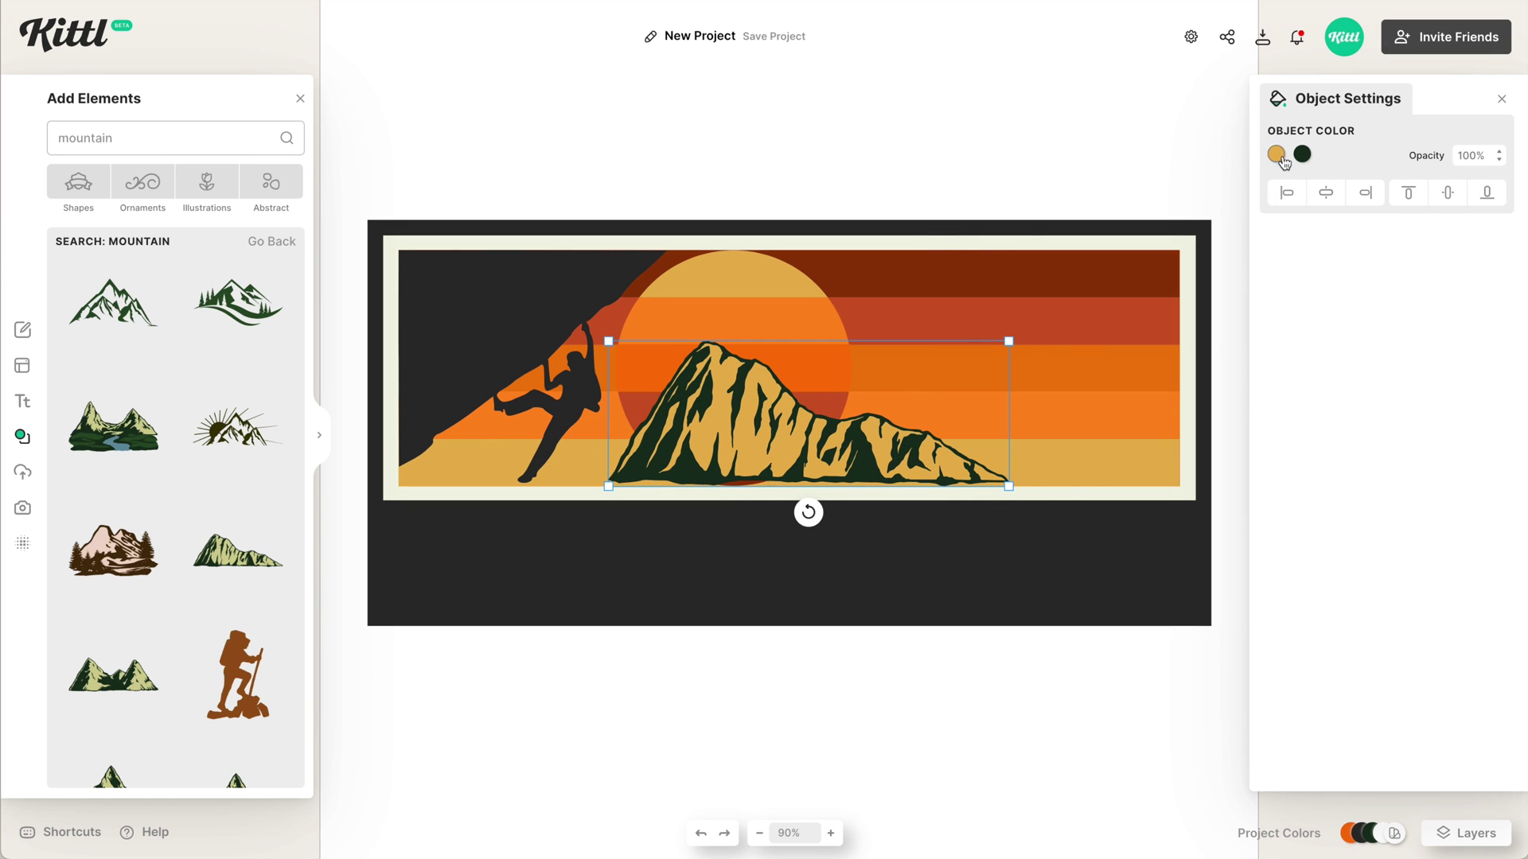
pyautogui.click(1303, 155)
pyautogui.click(1047, 388)
pyautogui.click(726, 469)
pyautogui.rightClick(726, 469)
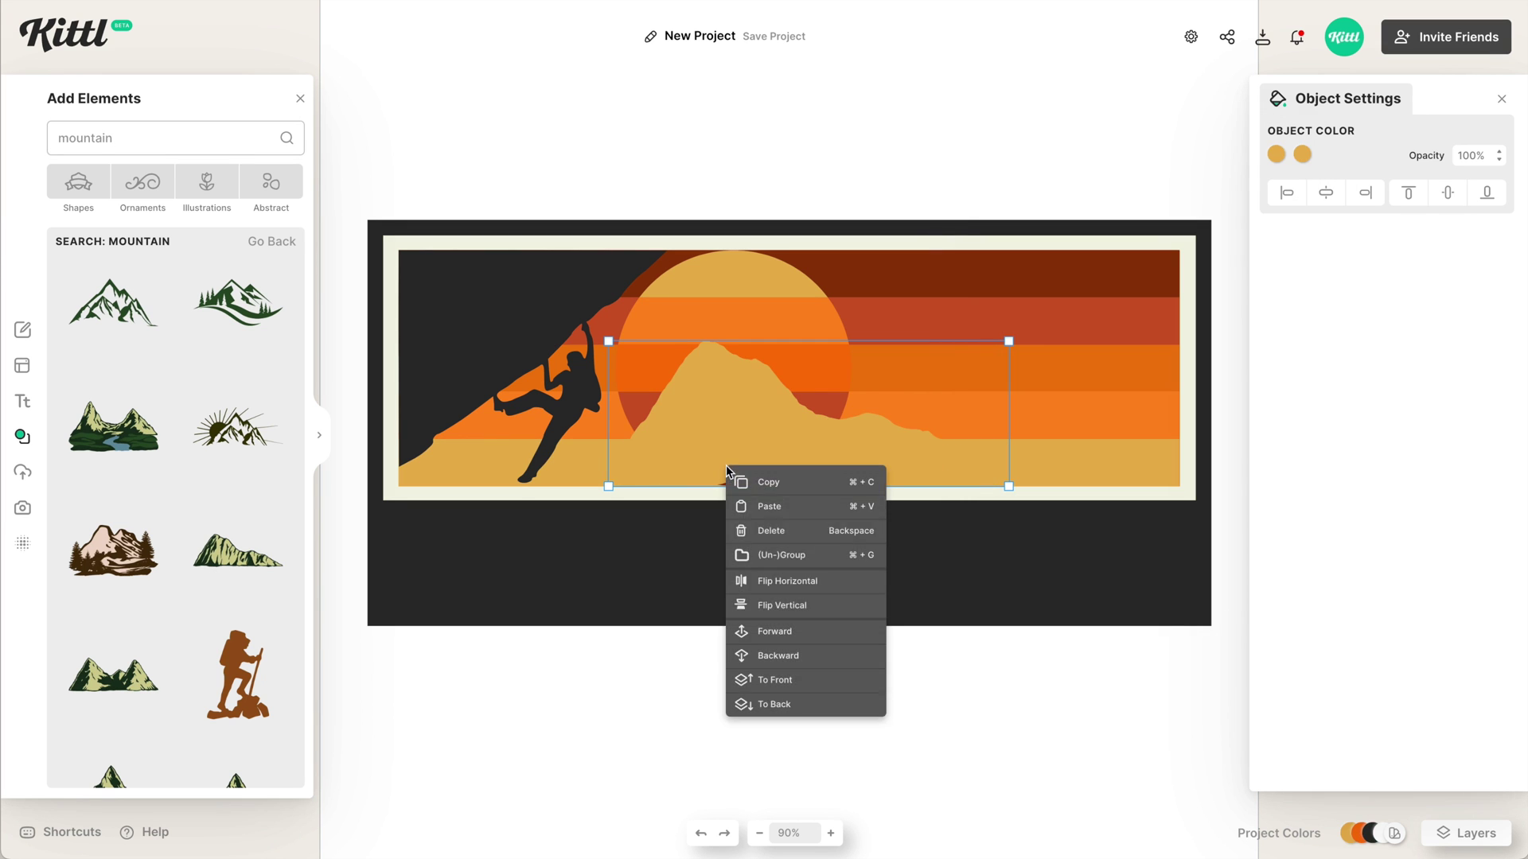
pyautogui.click(787, 581)
pyautogui.moveTo(852, 460); pyautogui.dragTo(950, 456)
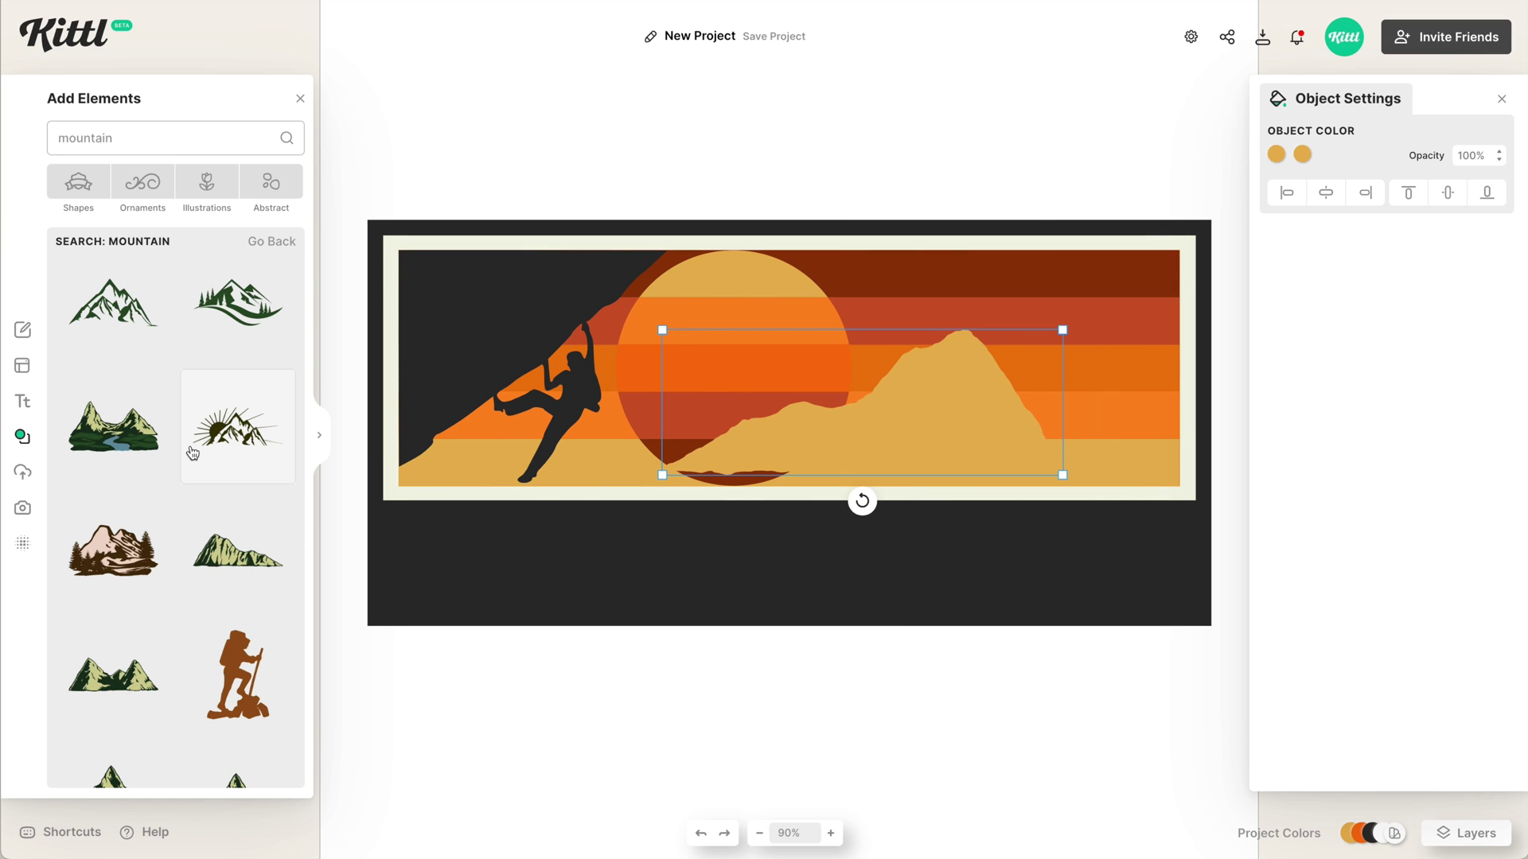
# Recolour the mountain with gold sampled from the artwork and position the wide golden ridge
pyautogui.scroll(-8, 194, 450)
pyautogui.scroll(-6, 193, 453)
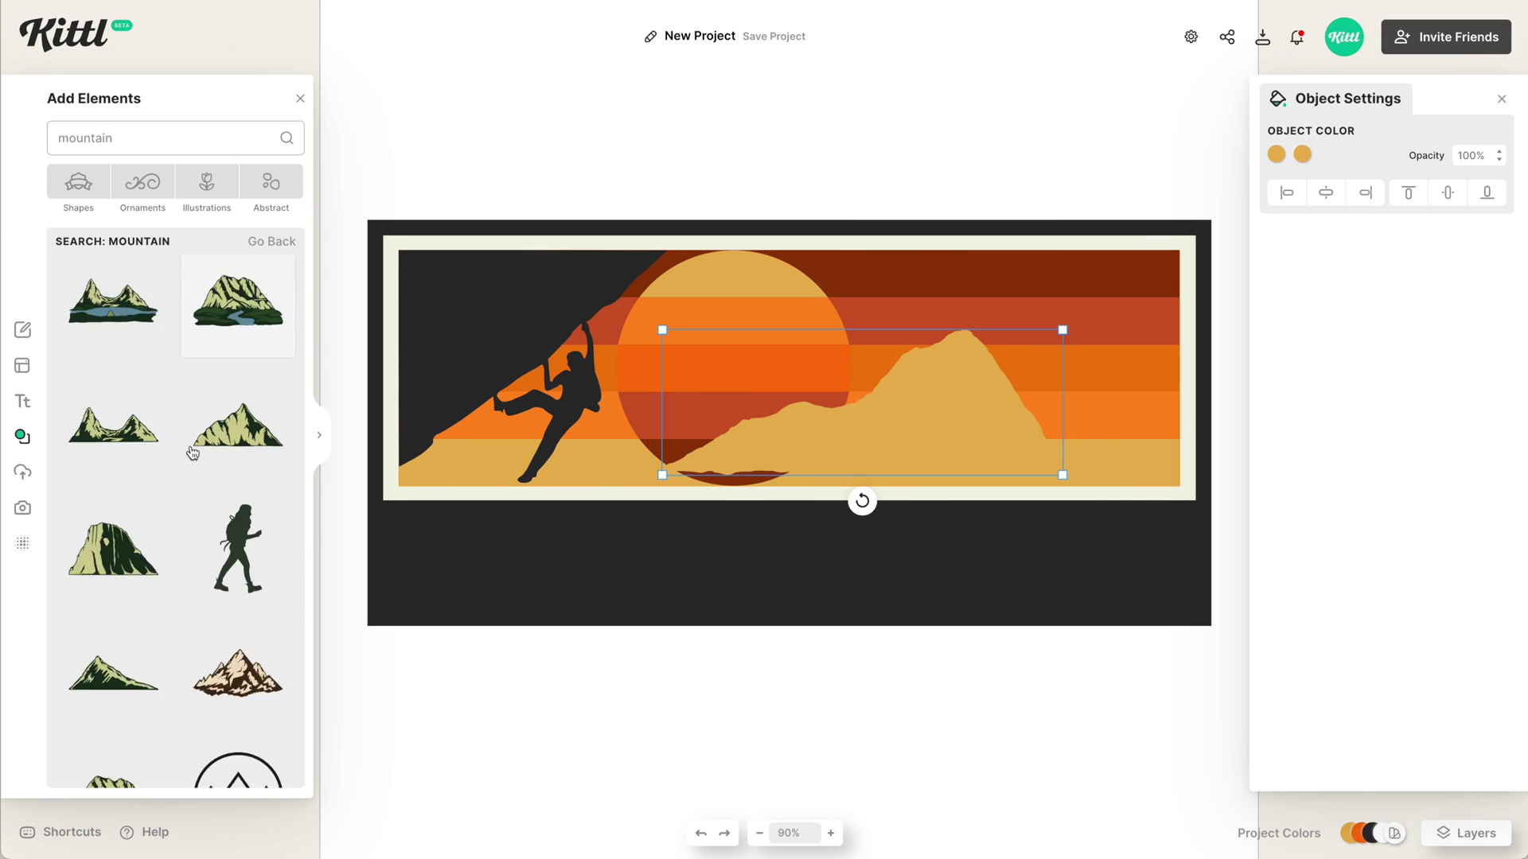
pyautogui.click(1276, 154)
pyautogui.click(1072, 388)
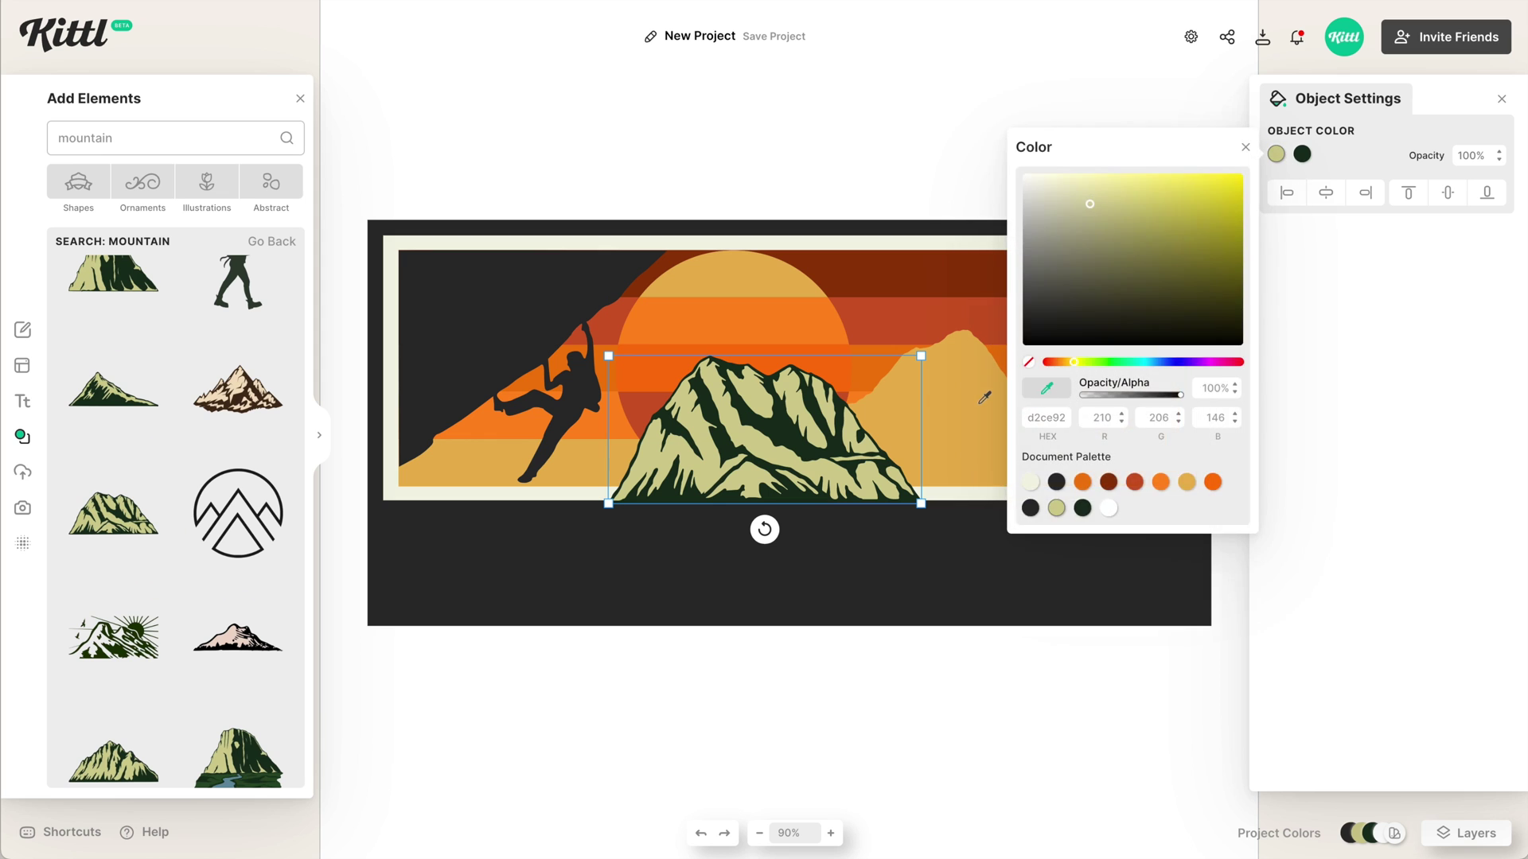
pyautogui.click(995, 397)
pyautogui.click(1000, 393)
pyautogui.moveTo(627, 388); pyautogui.dragTo(907, 346)
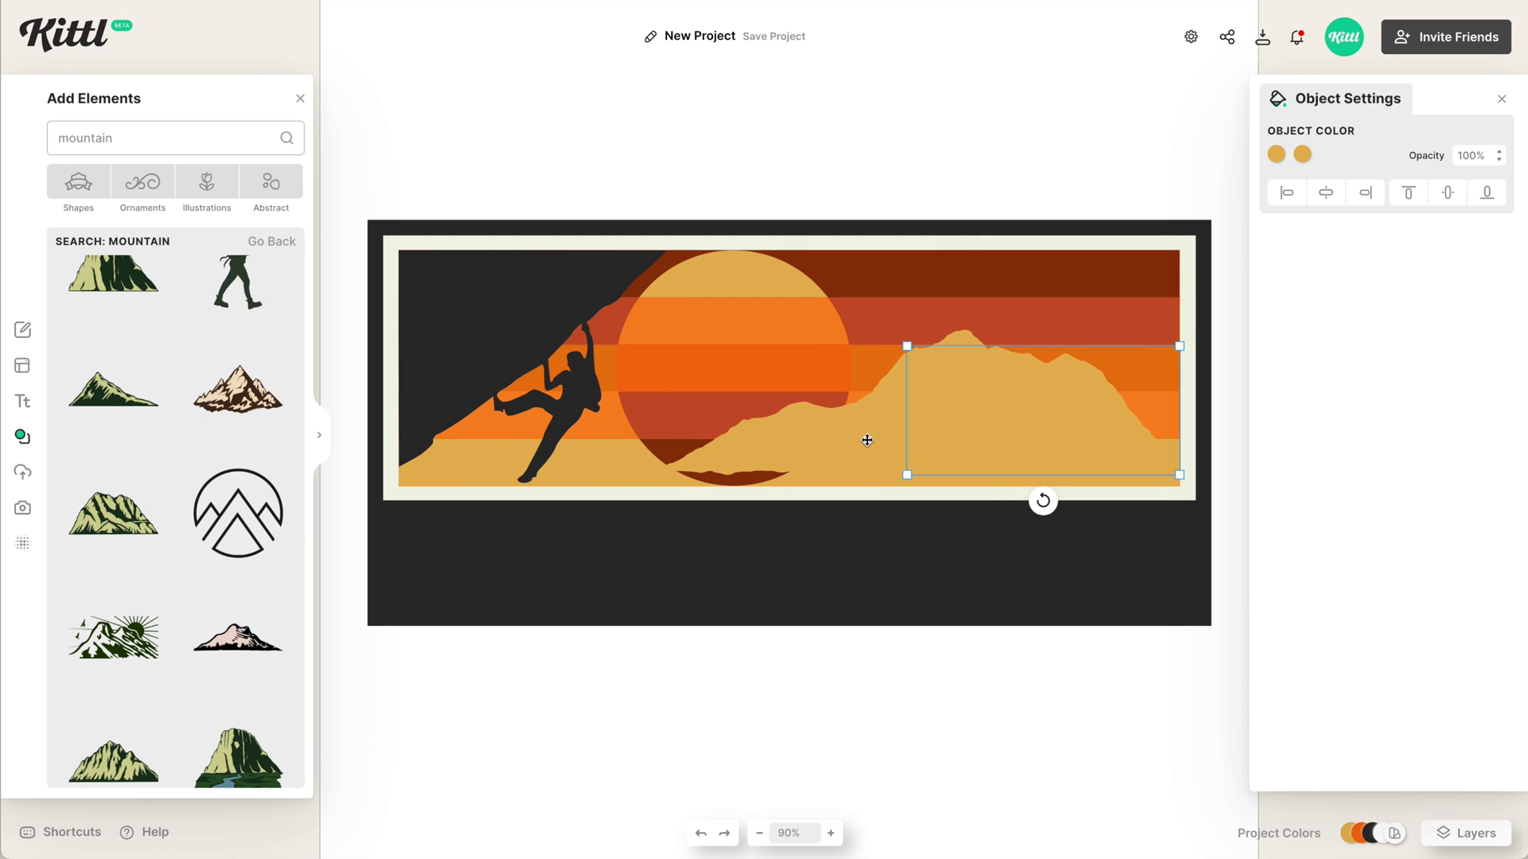
pyautogui.moveTo(868, 440); pyautogui.dragTo(746, 461)
# Add a peaked mountain, flip it, colour it cream, then enlarge it in front of the gold ridge
pyautogui.scroll(-2, 232, 519)
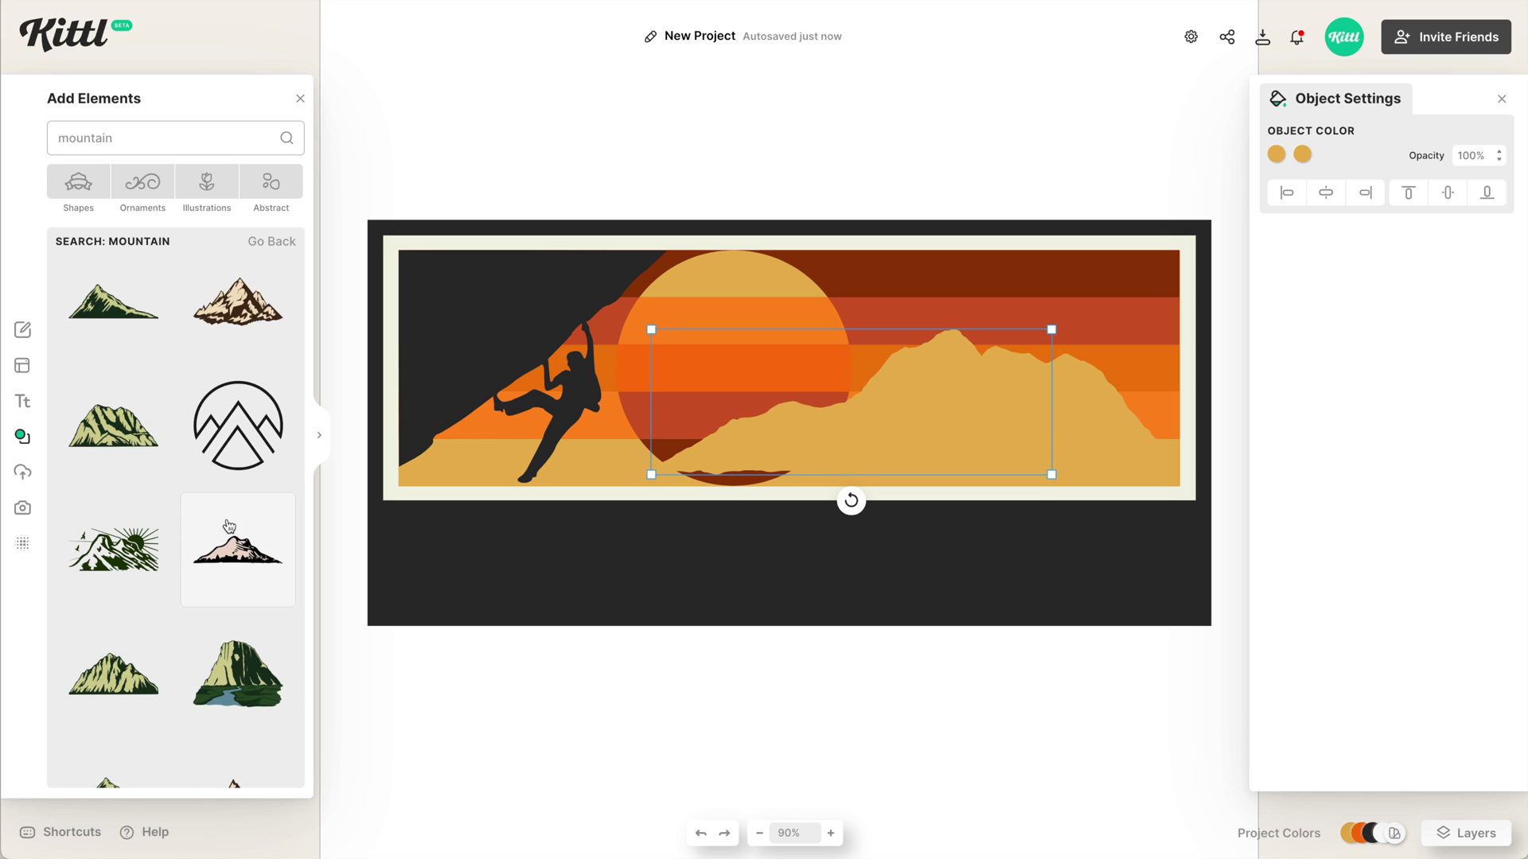
pyautogui.scroll(-1, 229, 522)
pyautogui.scroll(1, 228, 525)
pyautogui.click(108, 301)
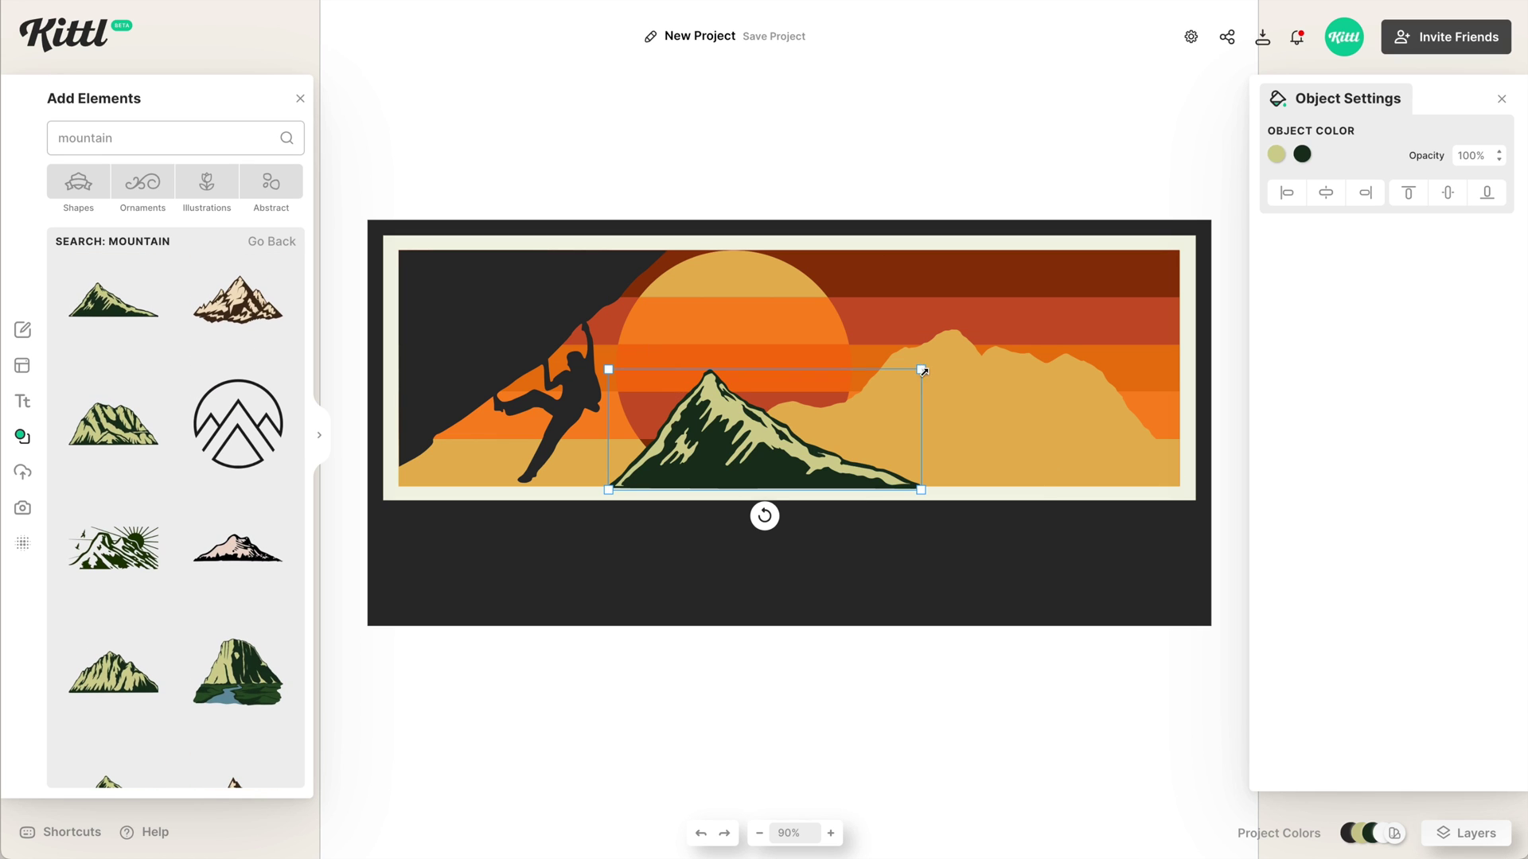
pyautogui.rightClick(815, 459)
pyautogui.click(844, 570)
pyautogui.moveTo(828, 445); pyautogui.dragTo(916, 446)
pyautogui.click(1277, 154)
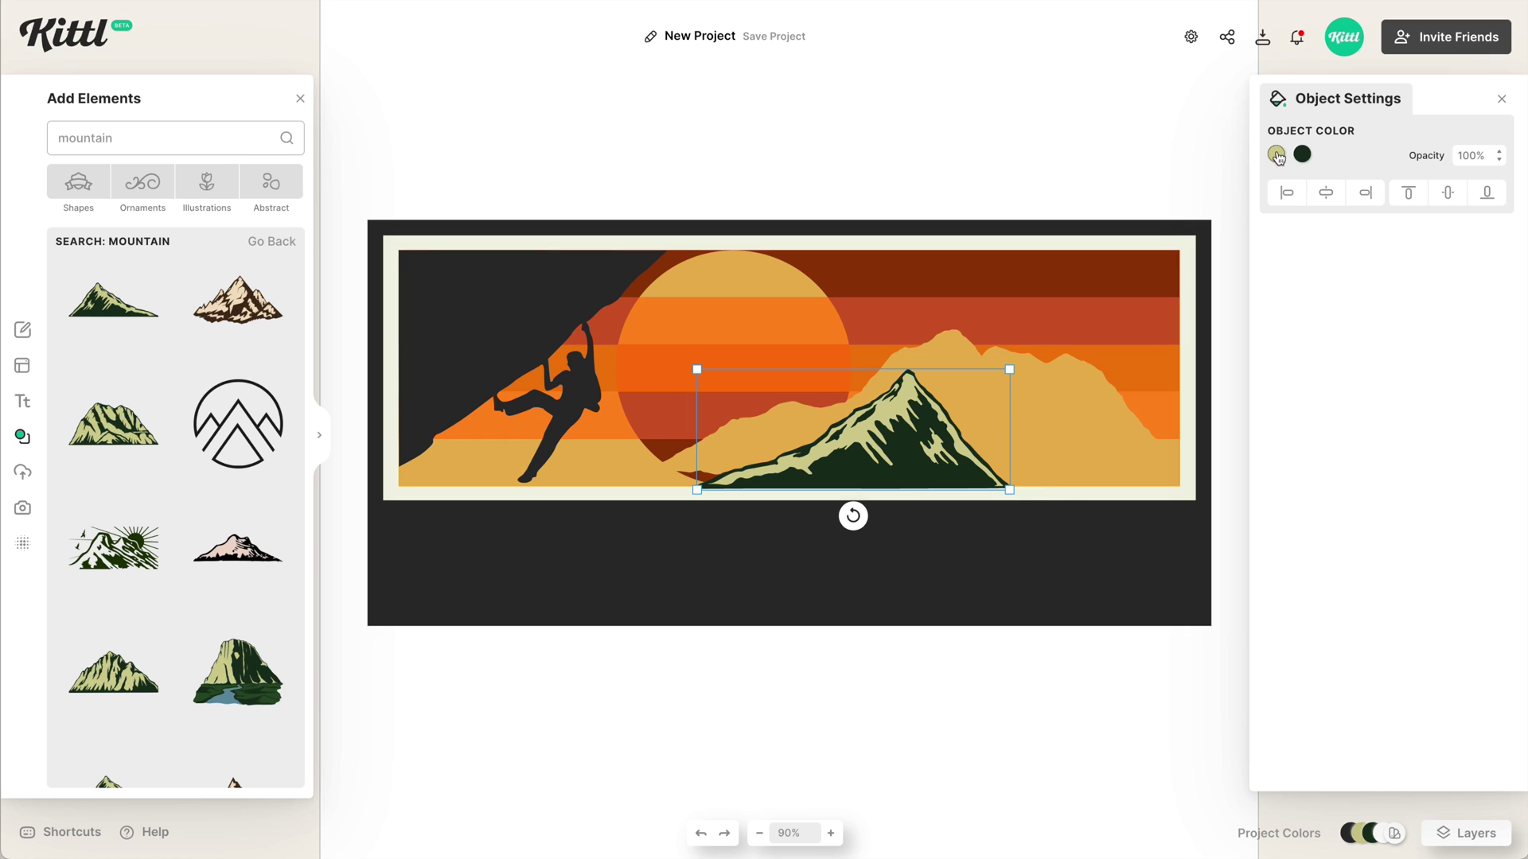
pyautogui.click(1108, 509)
pyautogui.click(1302, 153)
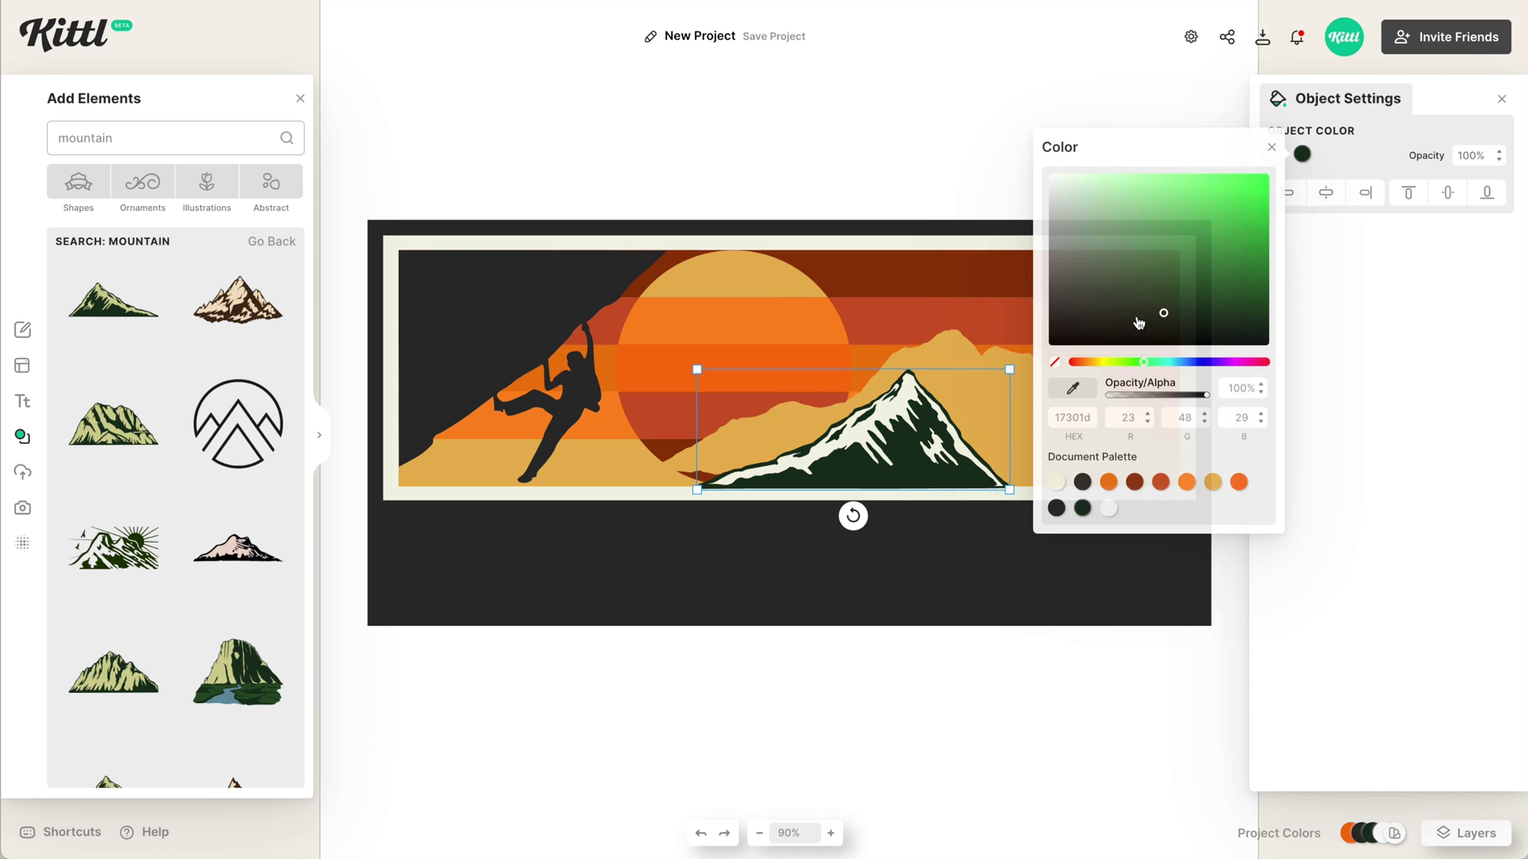
pyautogui.click(1056, 482)
pyautogui.moveTo(1011, 367); pyautogui.dragTo(917, 436)
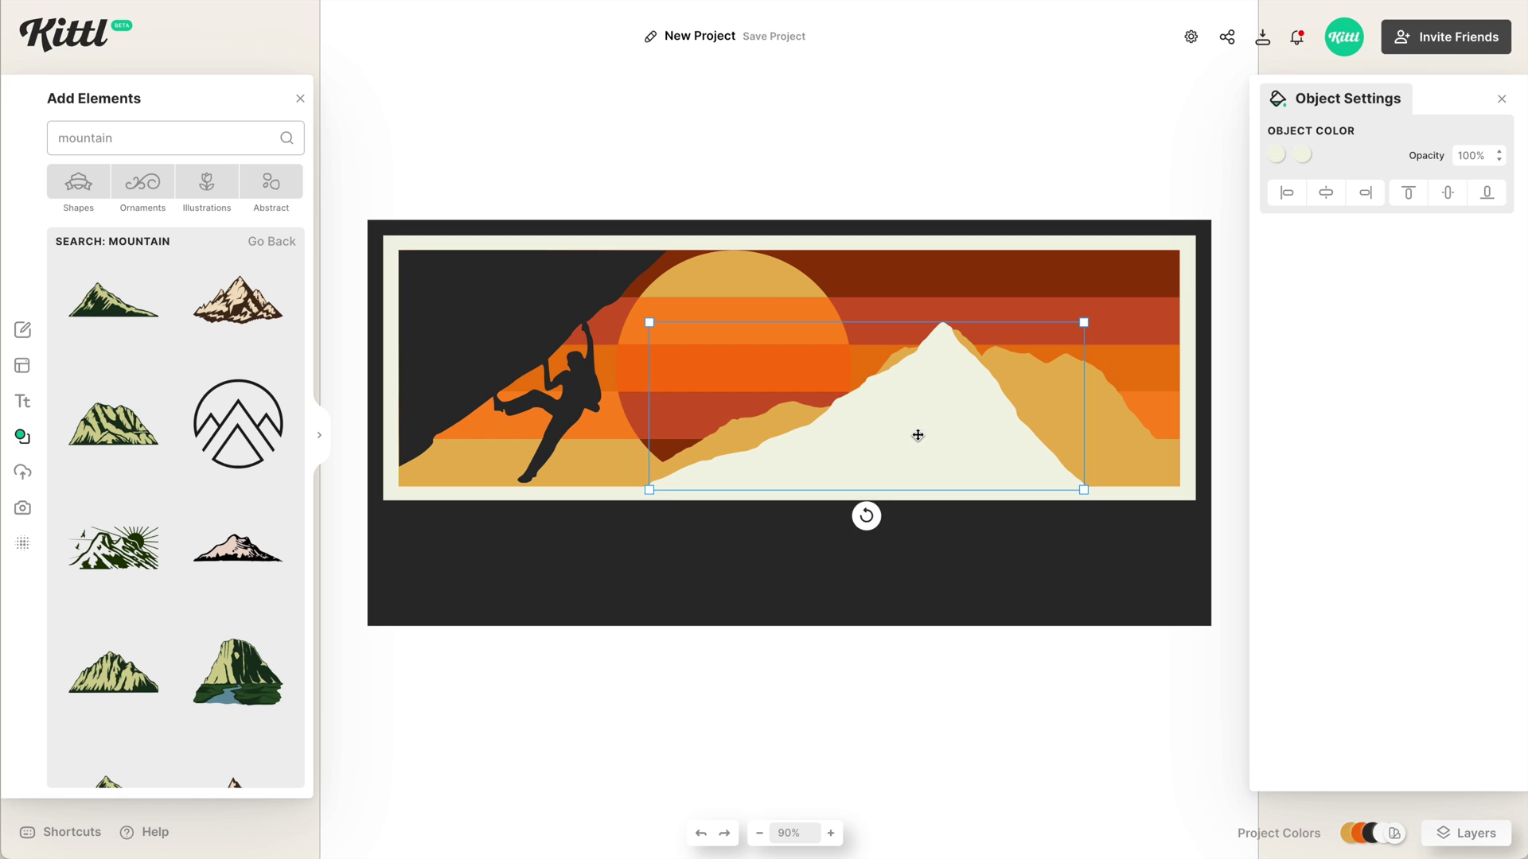
# Try another green mountain on the right, then delete the extra mountain and deselect
pyautogui.click(780, 420)
pyautogui.click(1019, 404)
pyautogui.click(877, 452)
pyautogui.scroll(-3, 259, 525)
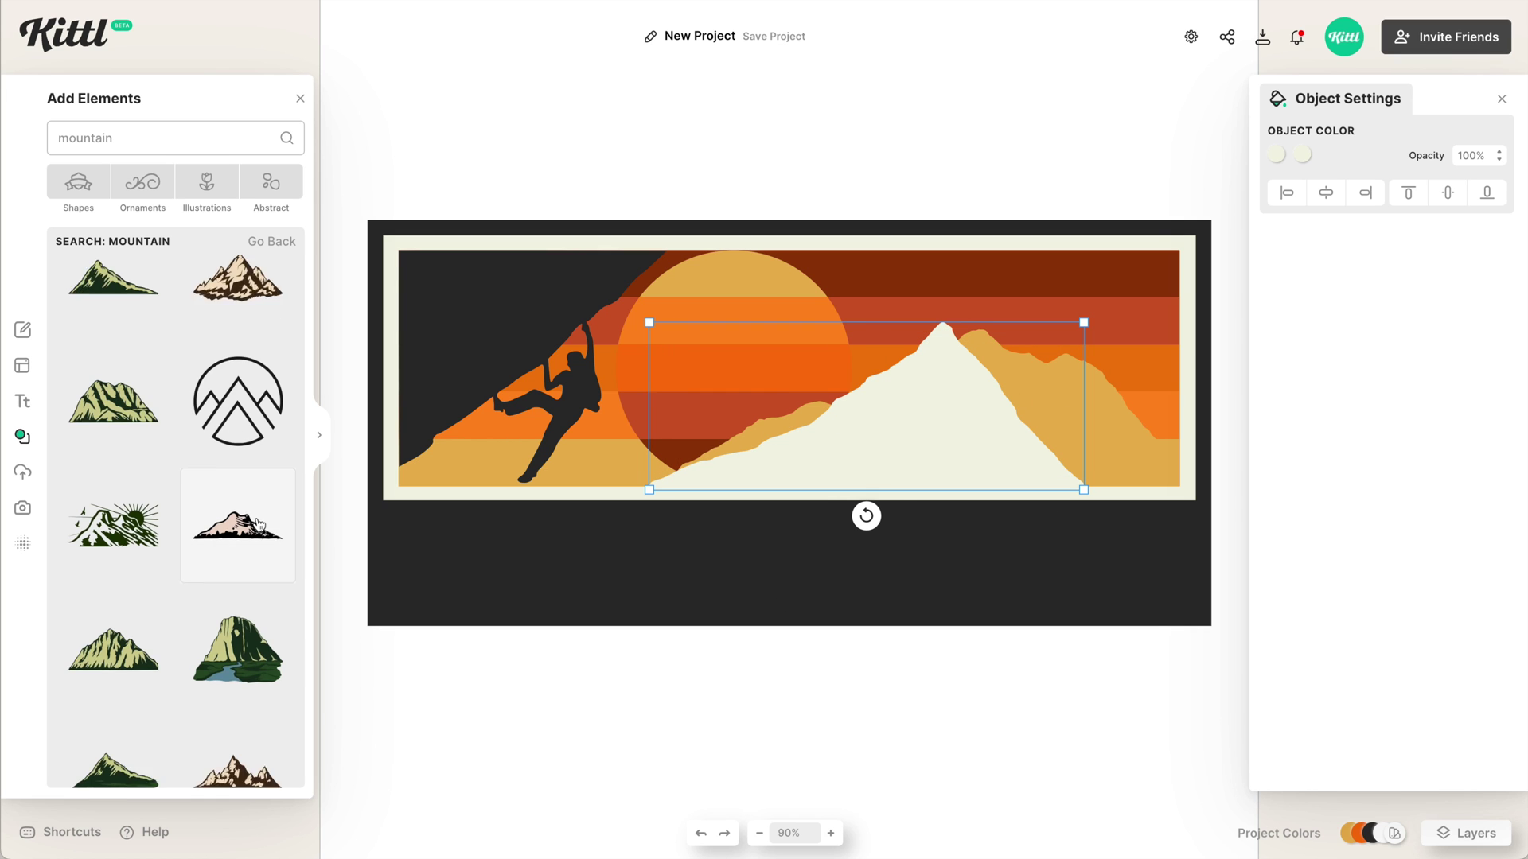
pyautogui.click(258, 525)
pyautogui.moveTo(764, 414); pyautogui.dragTo(1031, 419)
pyautogui.click(1277, 158)
pyautogui.click(1248, 232)
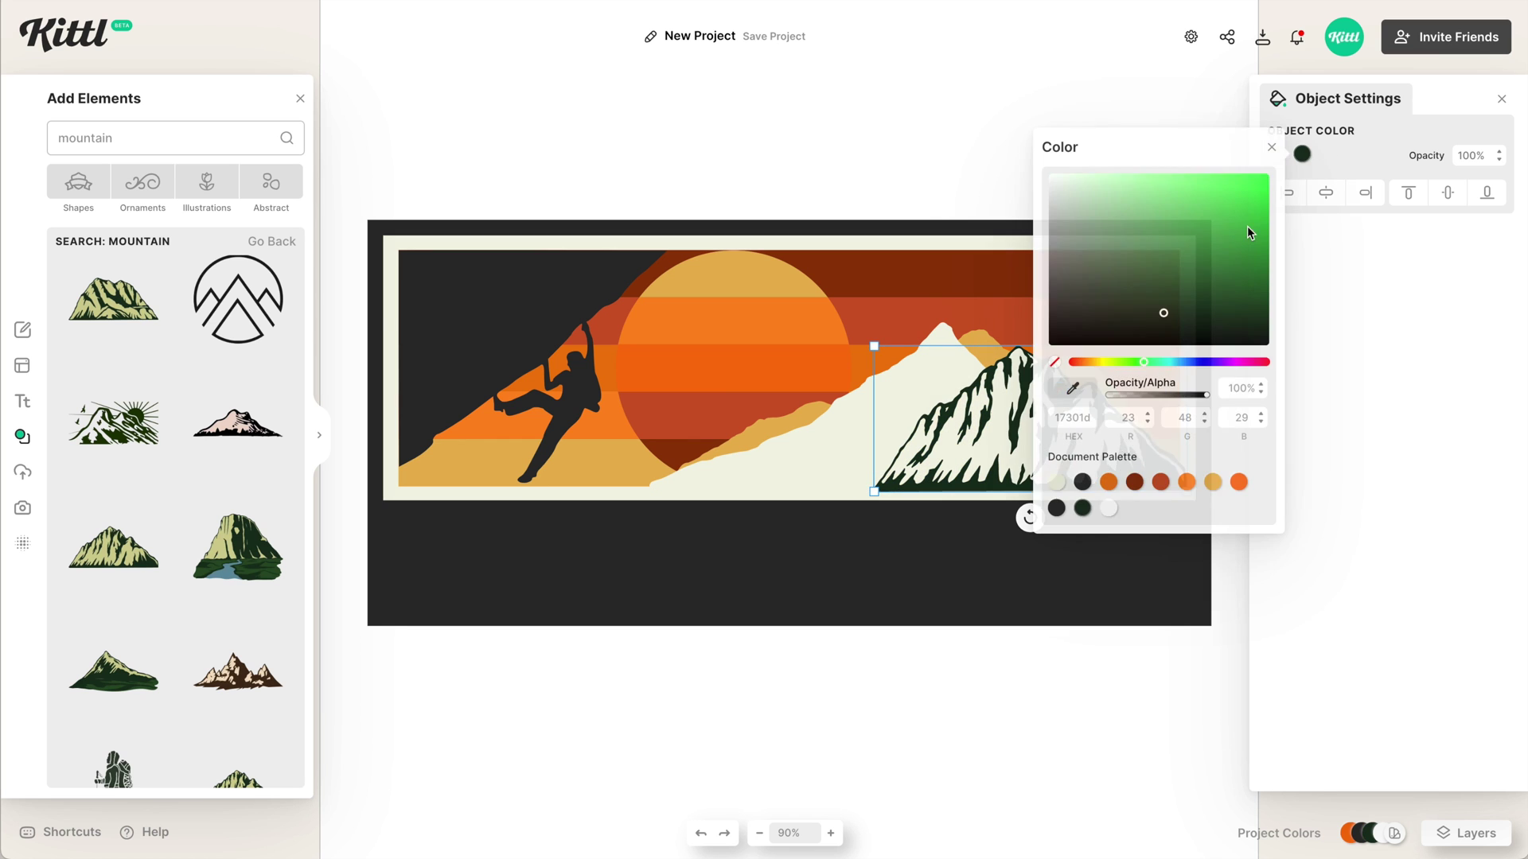
pyautogui.press('Delete')
pyautogui.click(1039, 724)
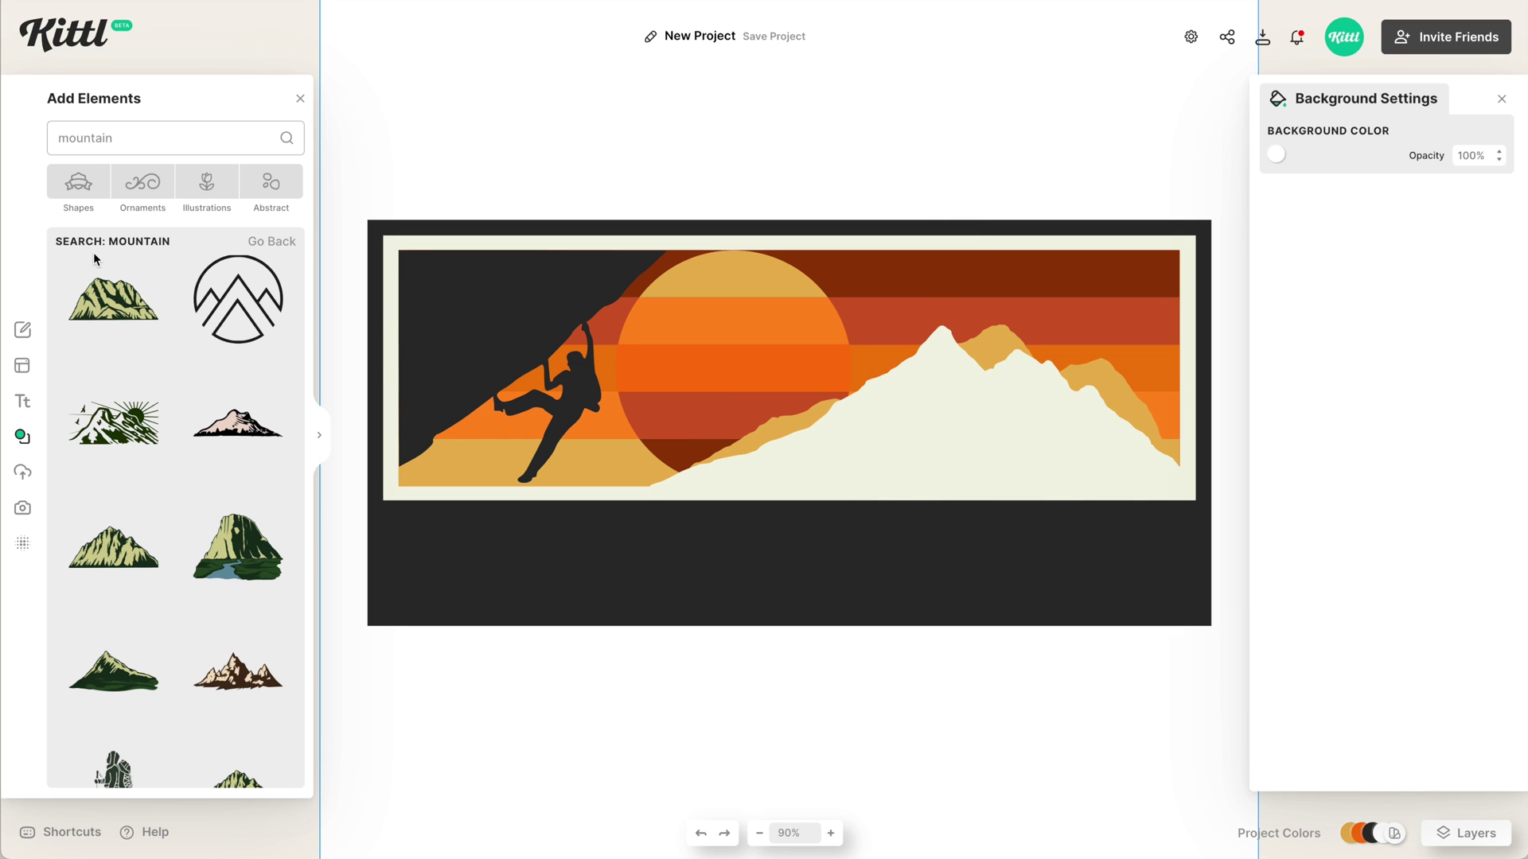
# Search the elements for 'flag' and add the plain flag to the design
pyautogui.click(157, 142)
pyautogui.doubleClick(157, 142)
pyautogui.write('f')
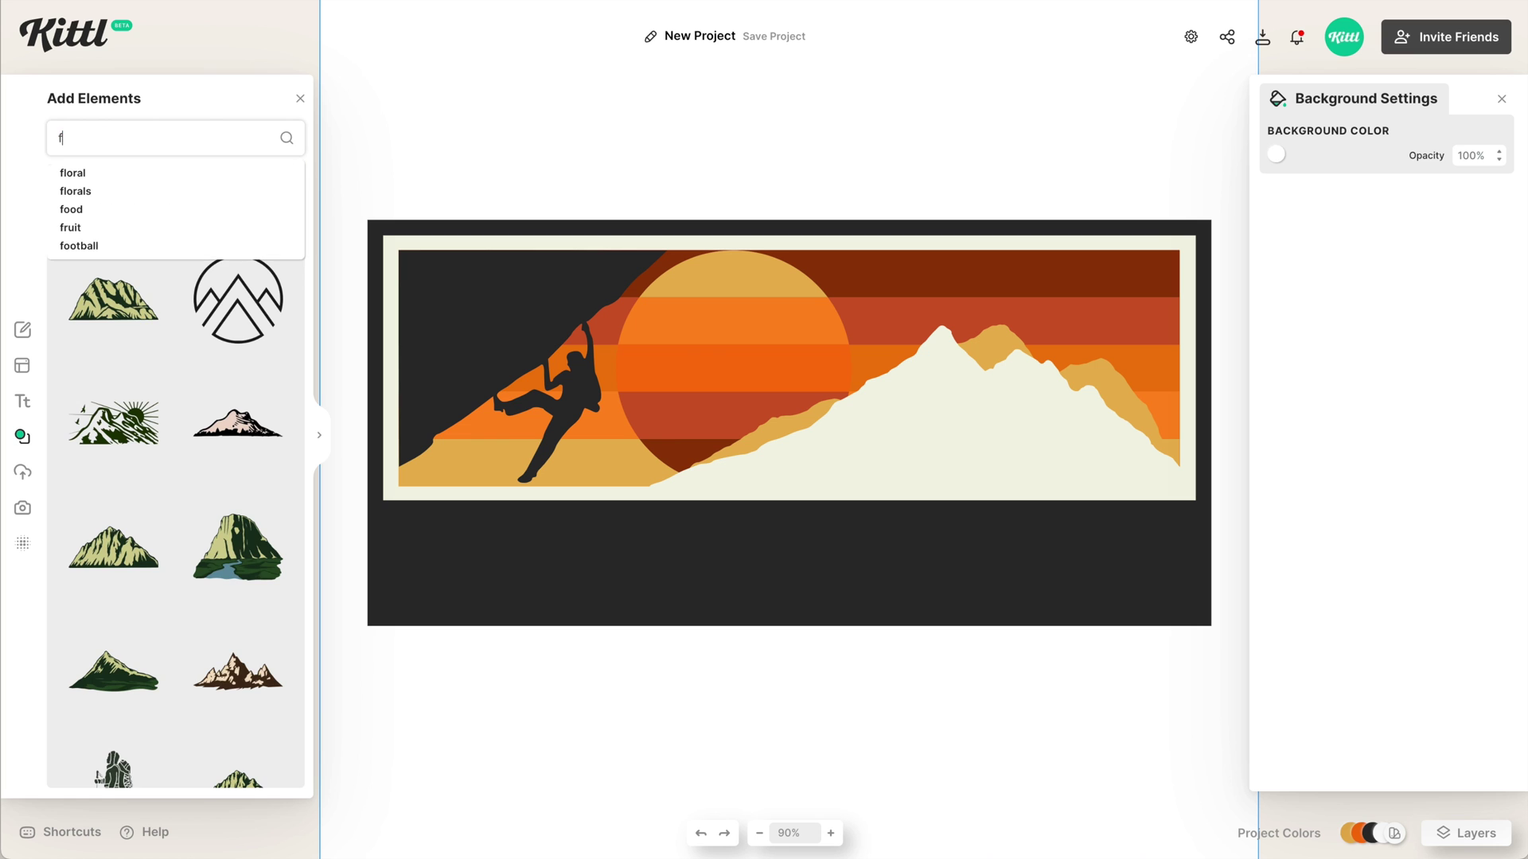
pyautogui.write('lag')
pyautogui.press('Return')
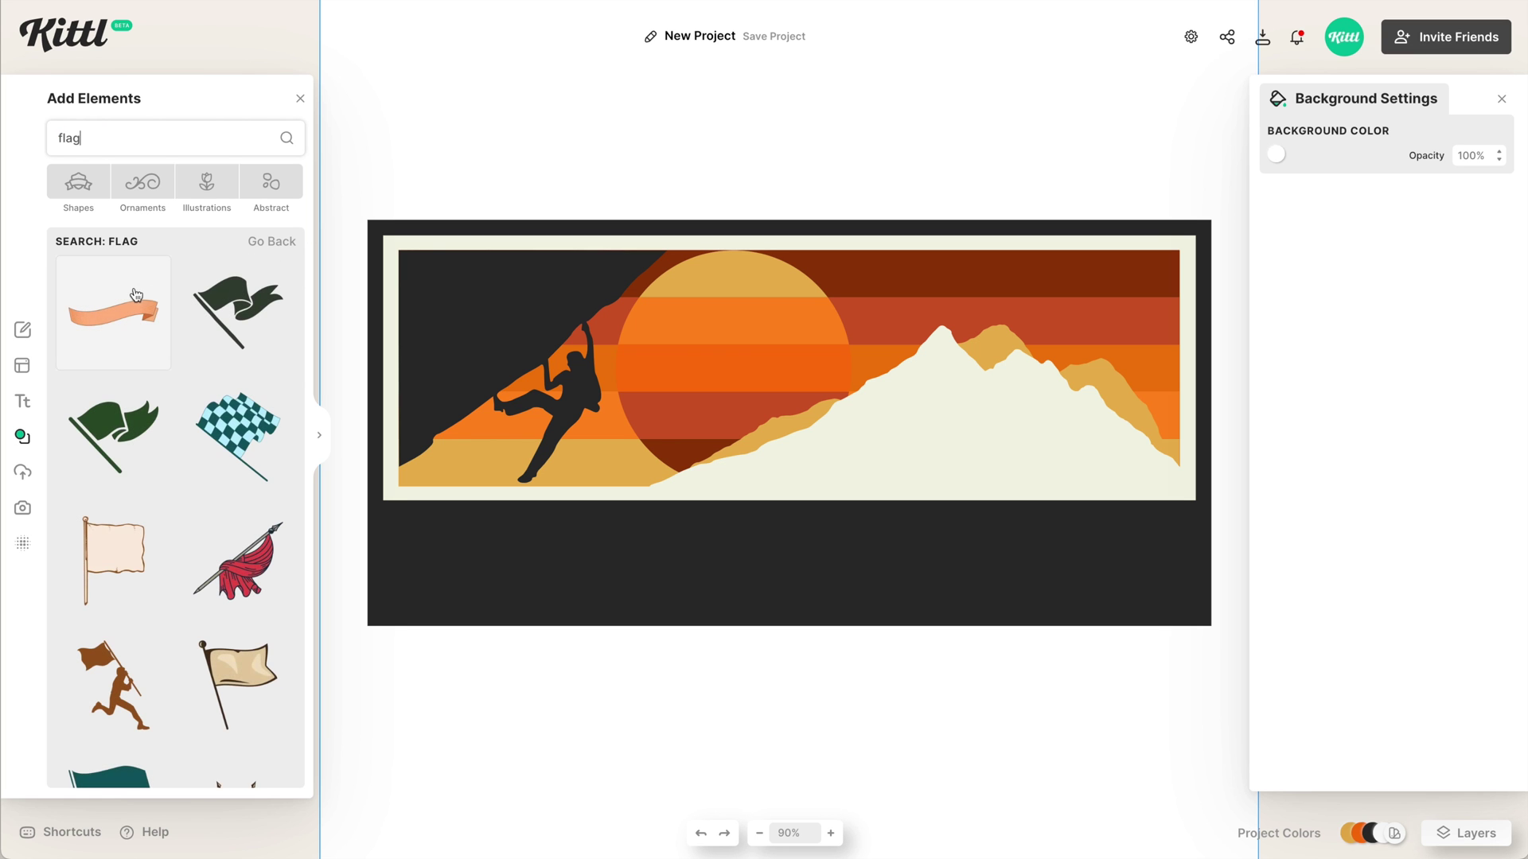
pyautogui.scroll(-2, 162, 376)
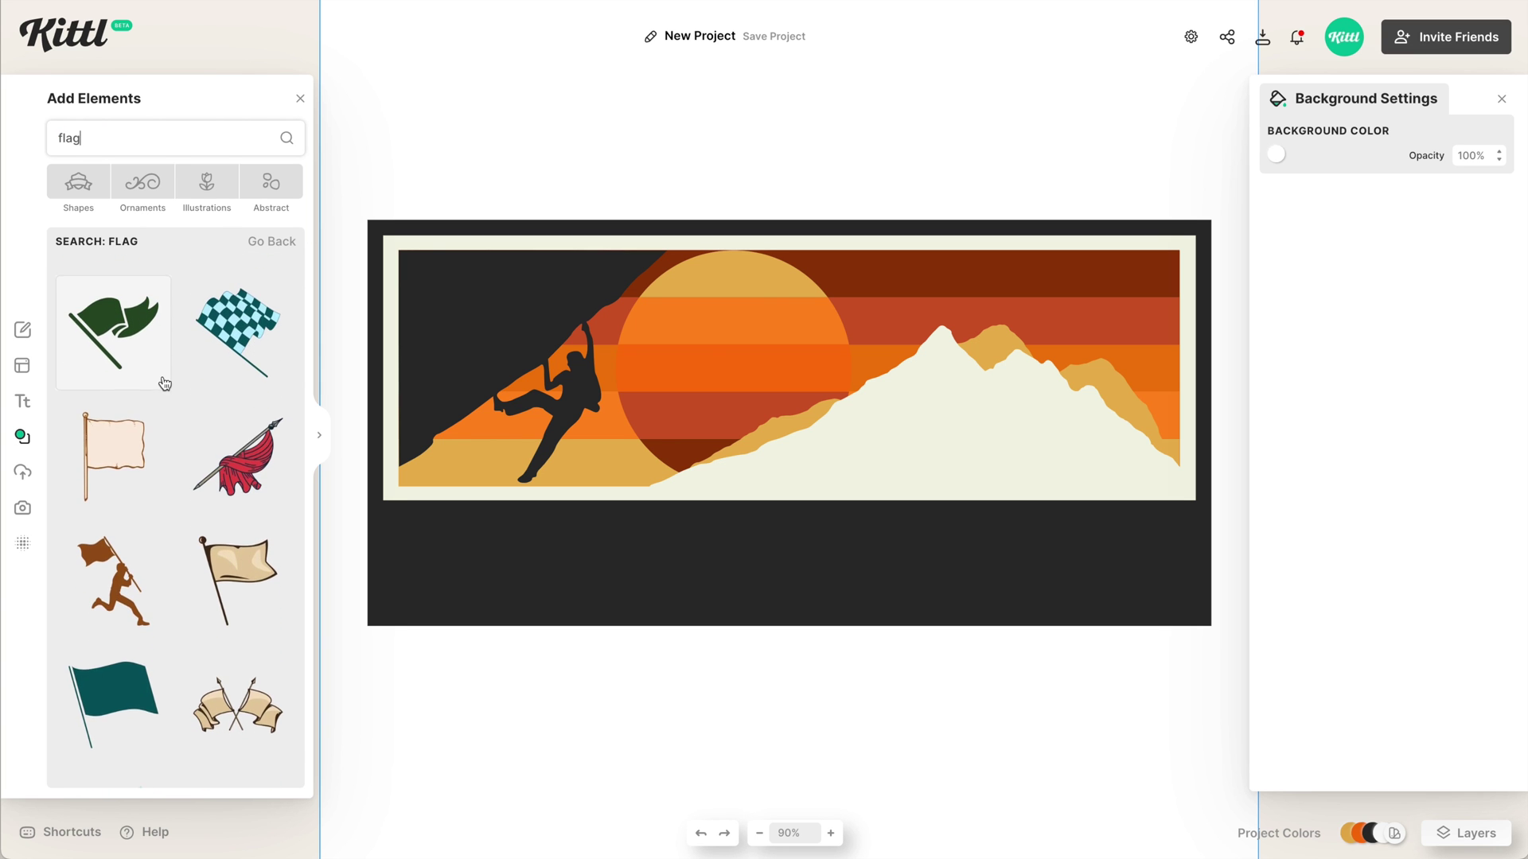
pyautogui.scroll(-1, 165, 384)
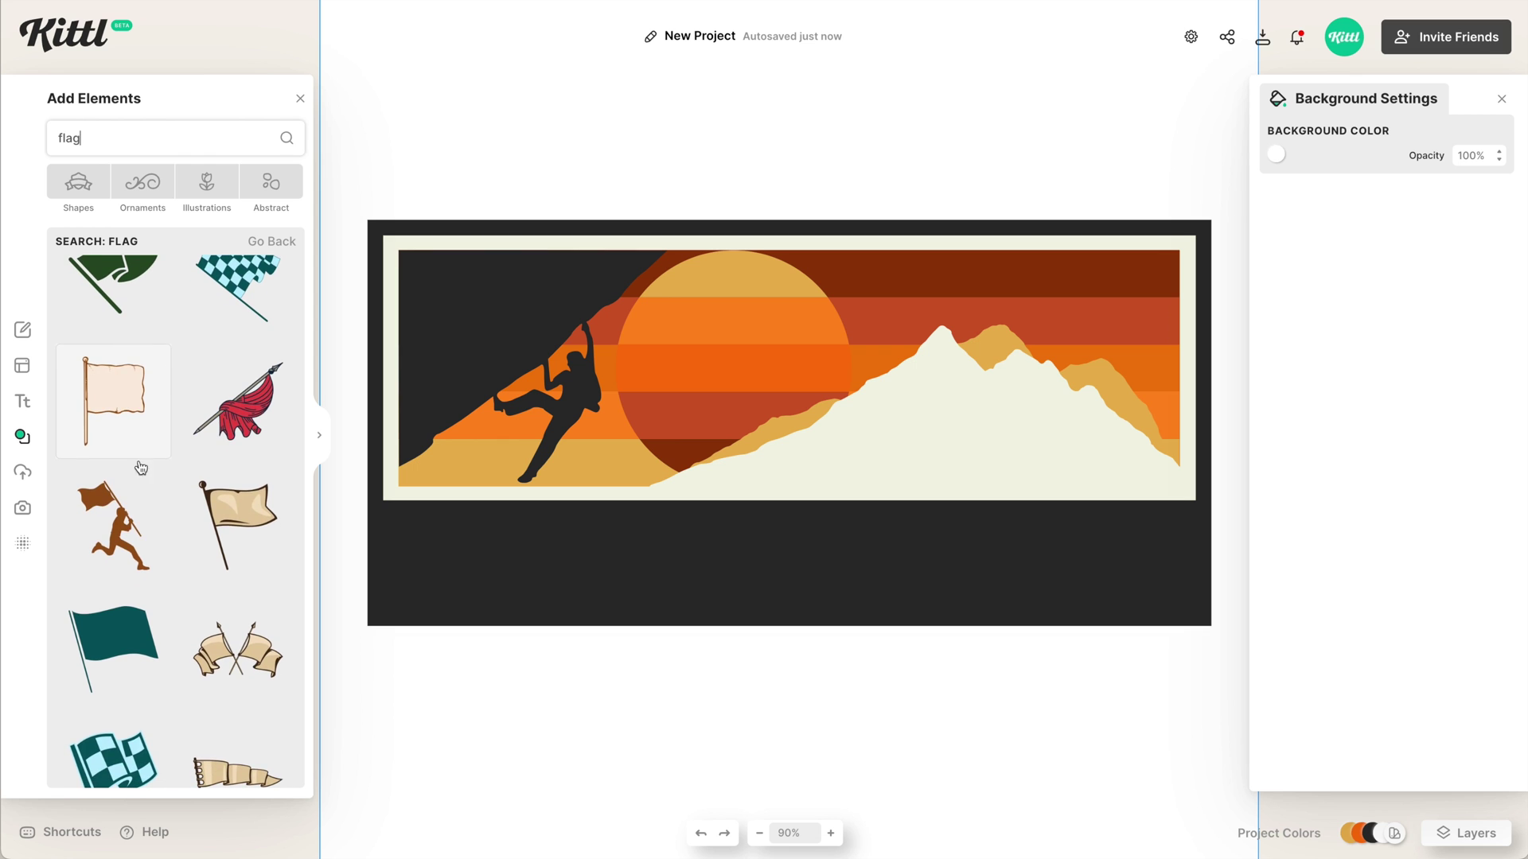
pyautogui.click(108, 435)
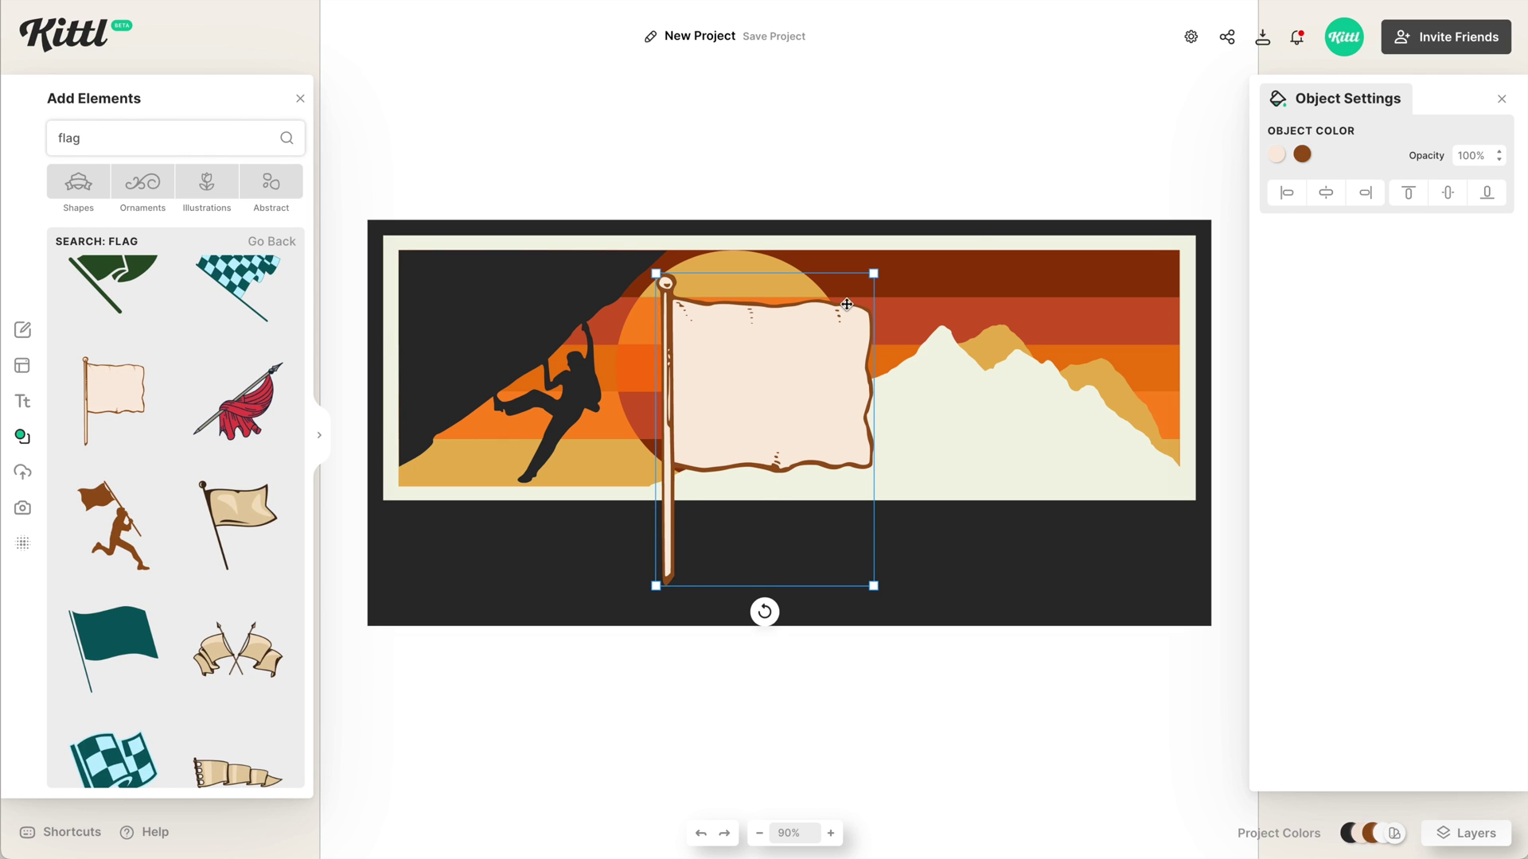
# Make the flag's fill and outline palette cream and shrink it onto the mountain peak
pyautogui.click(1277, 156)
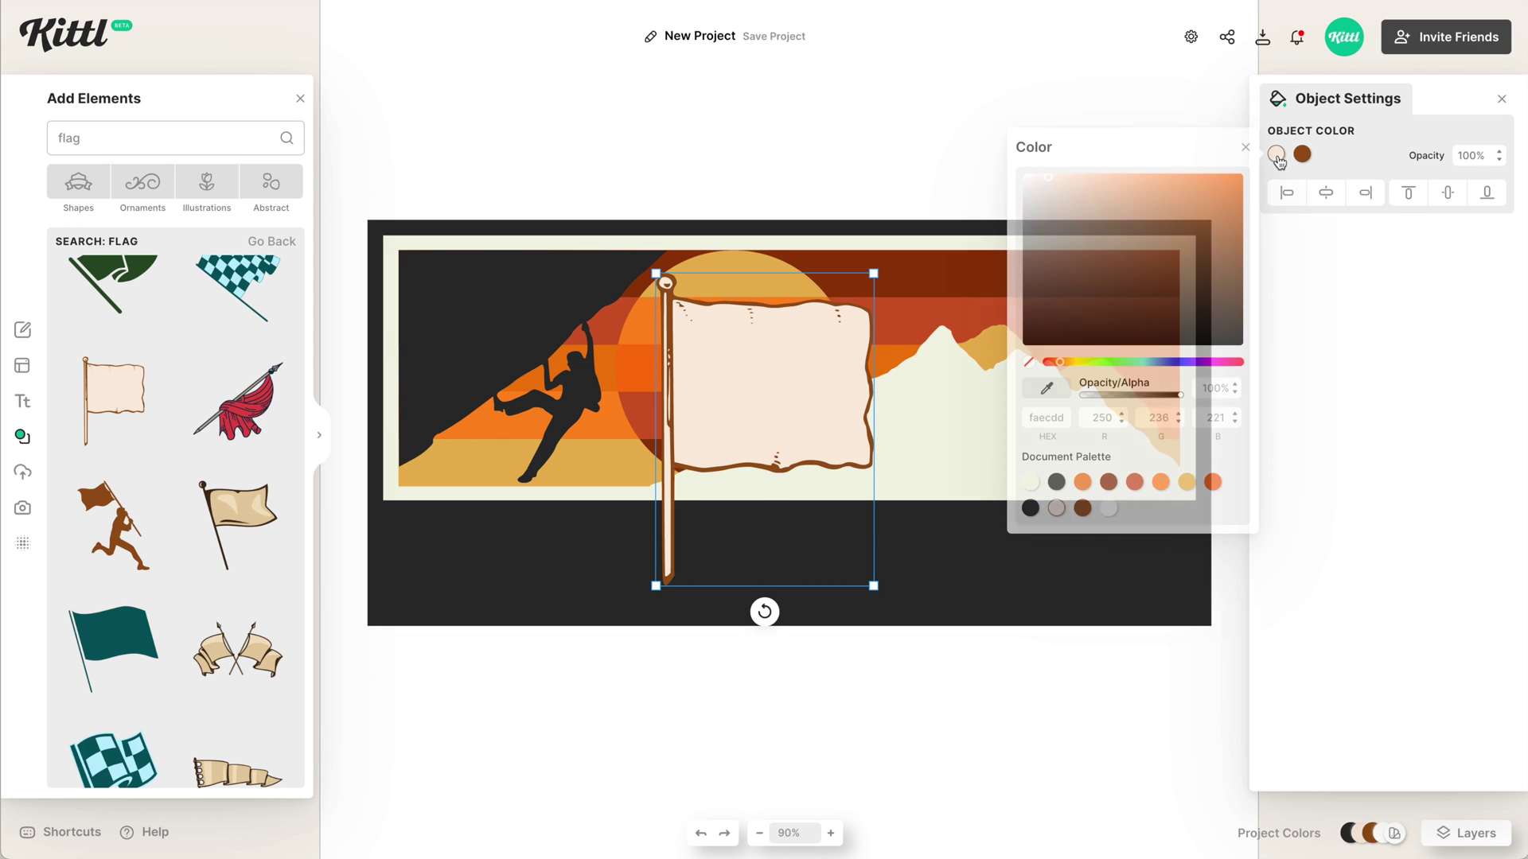
pyautogui.click(1030, 483)
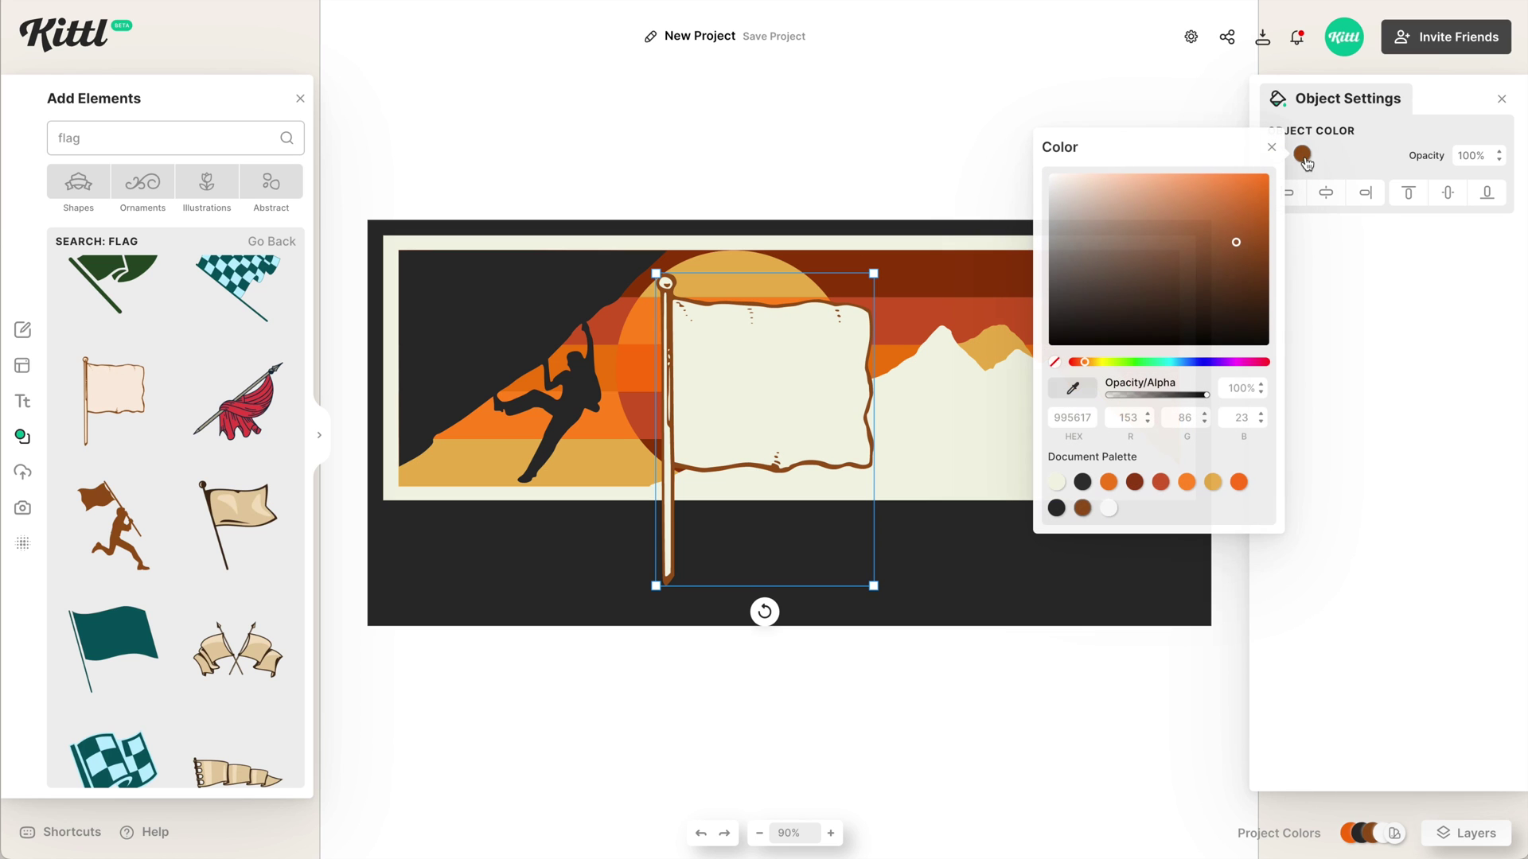
pyautogui.click(1057, 483)
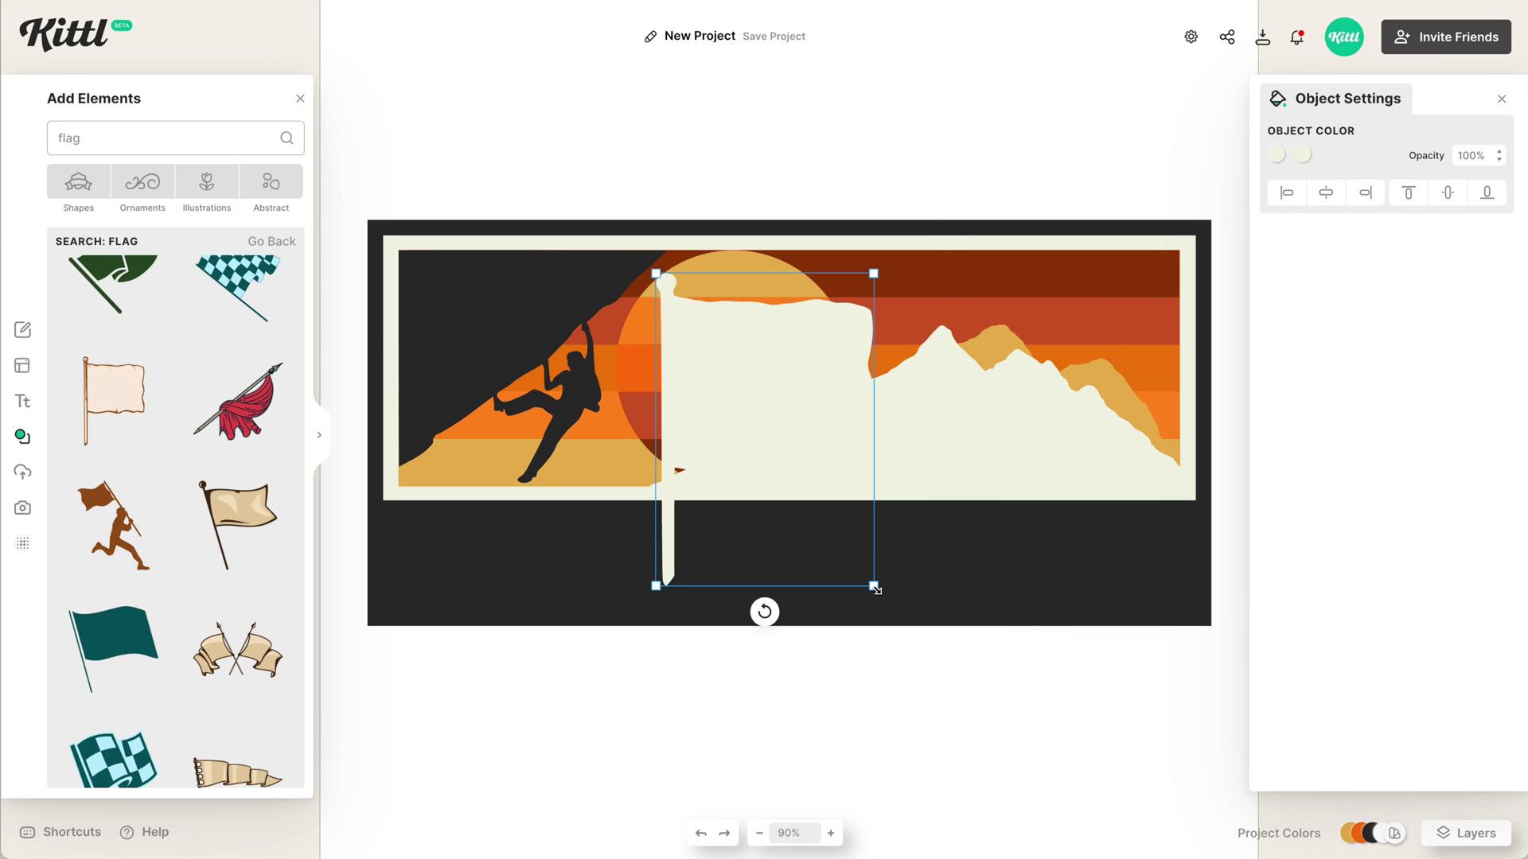
pyautogui.moveTo(874, 585); pyautogui.dragTo(964, 299)
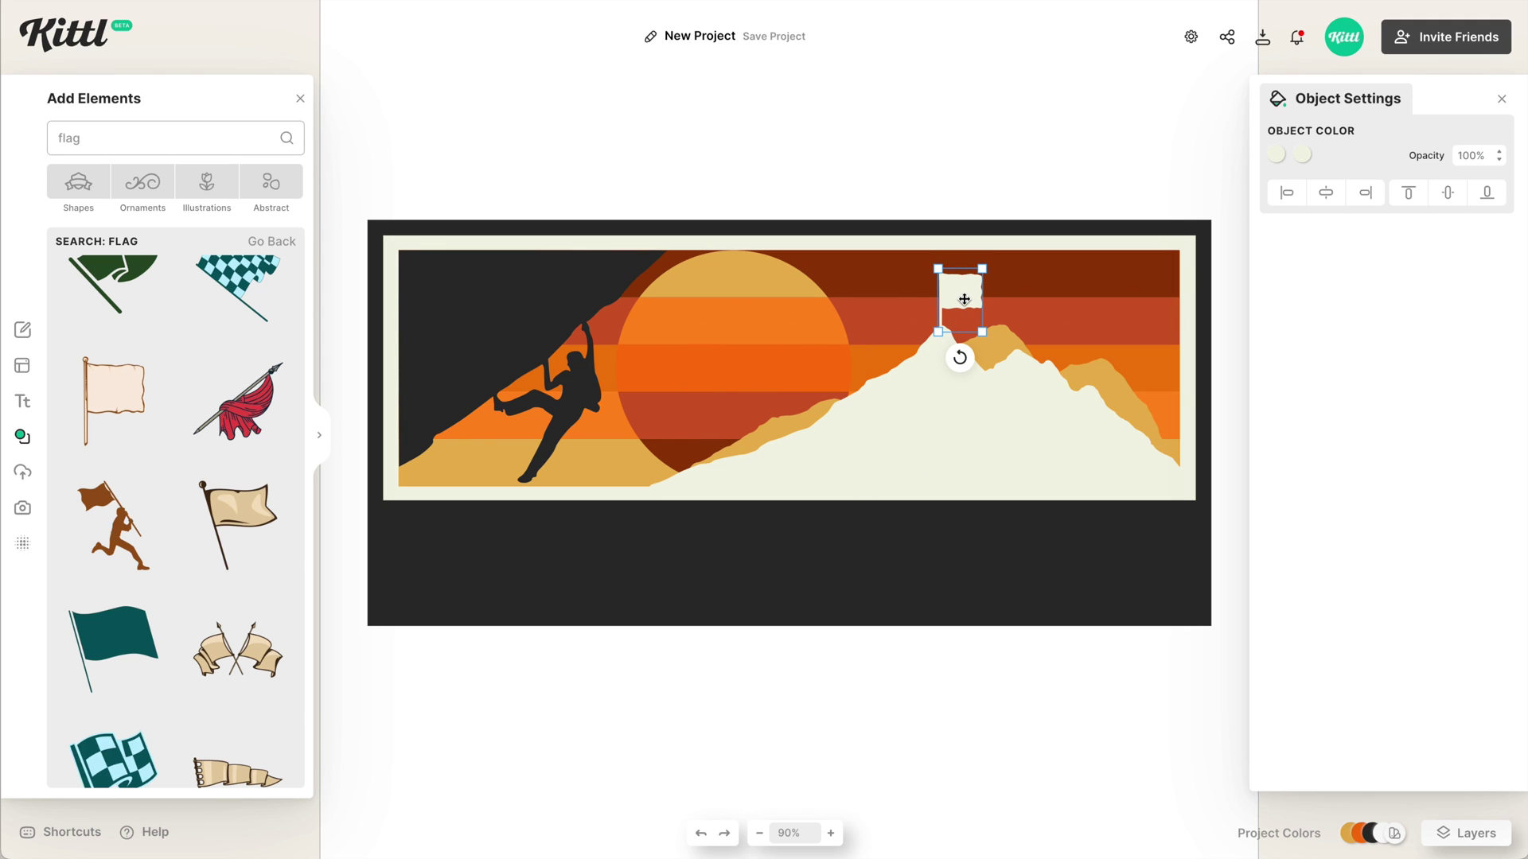
# Add a headline reading 'KASHMIR' and move it onto the dark band below the scene
pyautogui.click(774, 756)
pyautogui.click(23, 401)
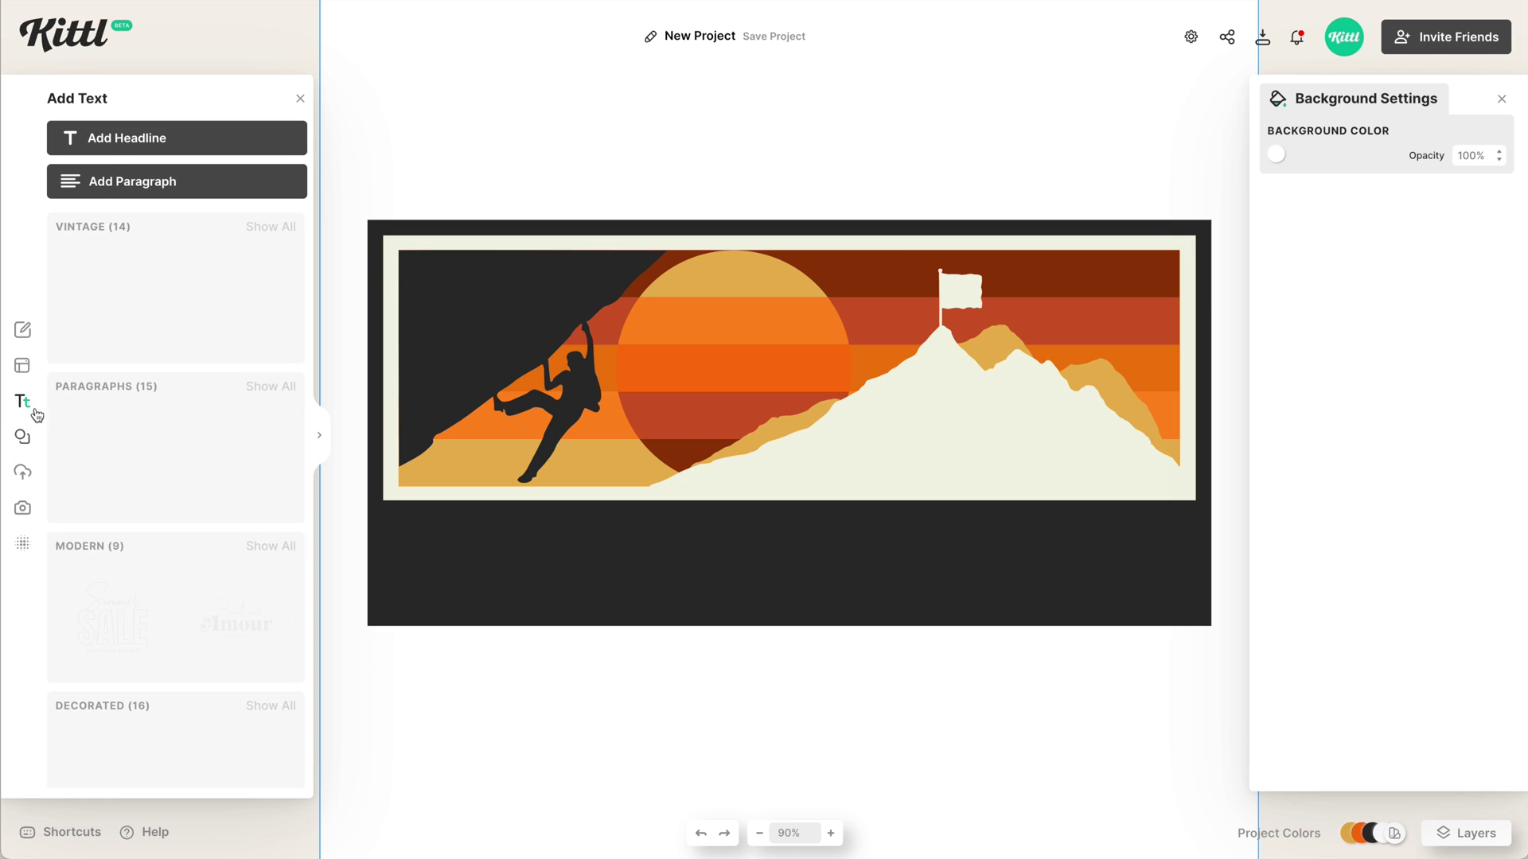
pyautogui.click(136, 140)
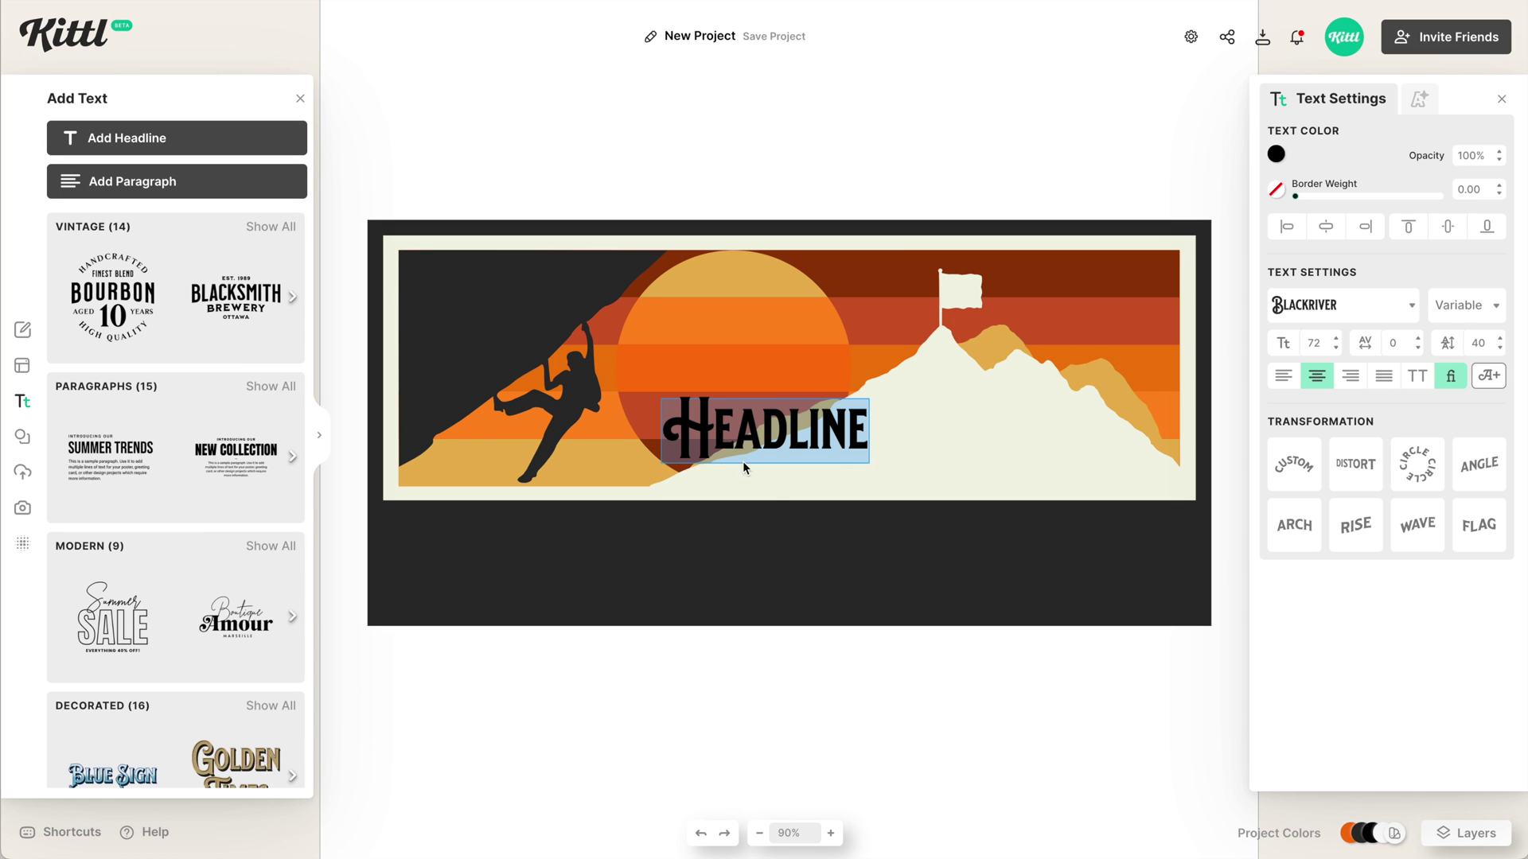
pyautogui.click(776, 435)
pyautogui.doubleClick(776, 434)
pyautogui.write('KASHMIR')
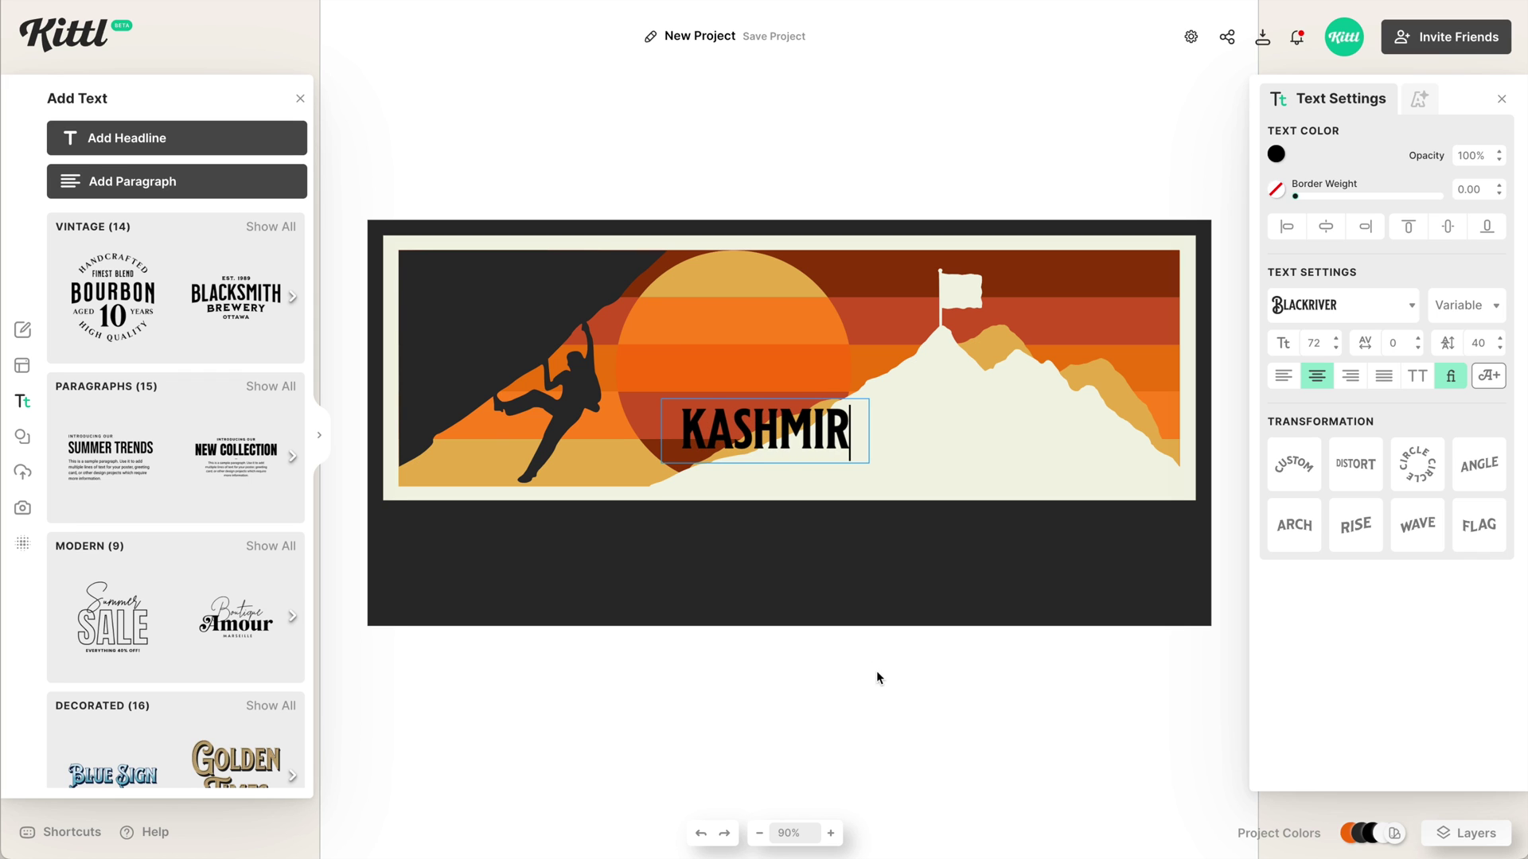
pyautogui.press('Escape')
pyautogui.moveTo(824, 420); pyautogui.dragTo(554, 564)
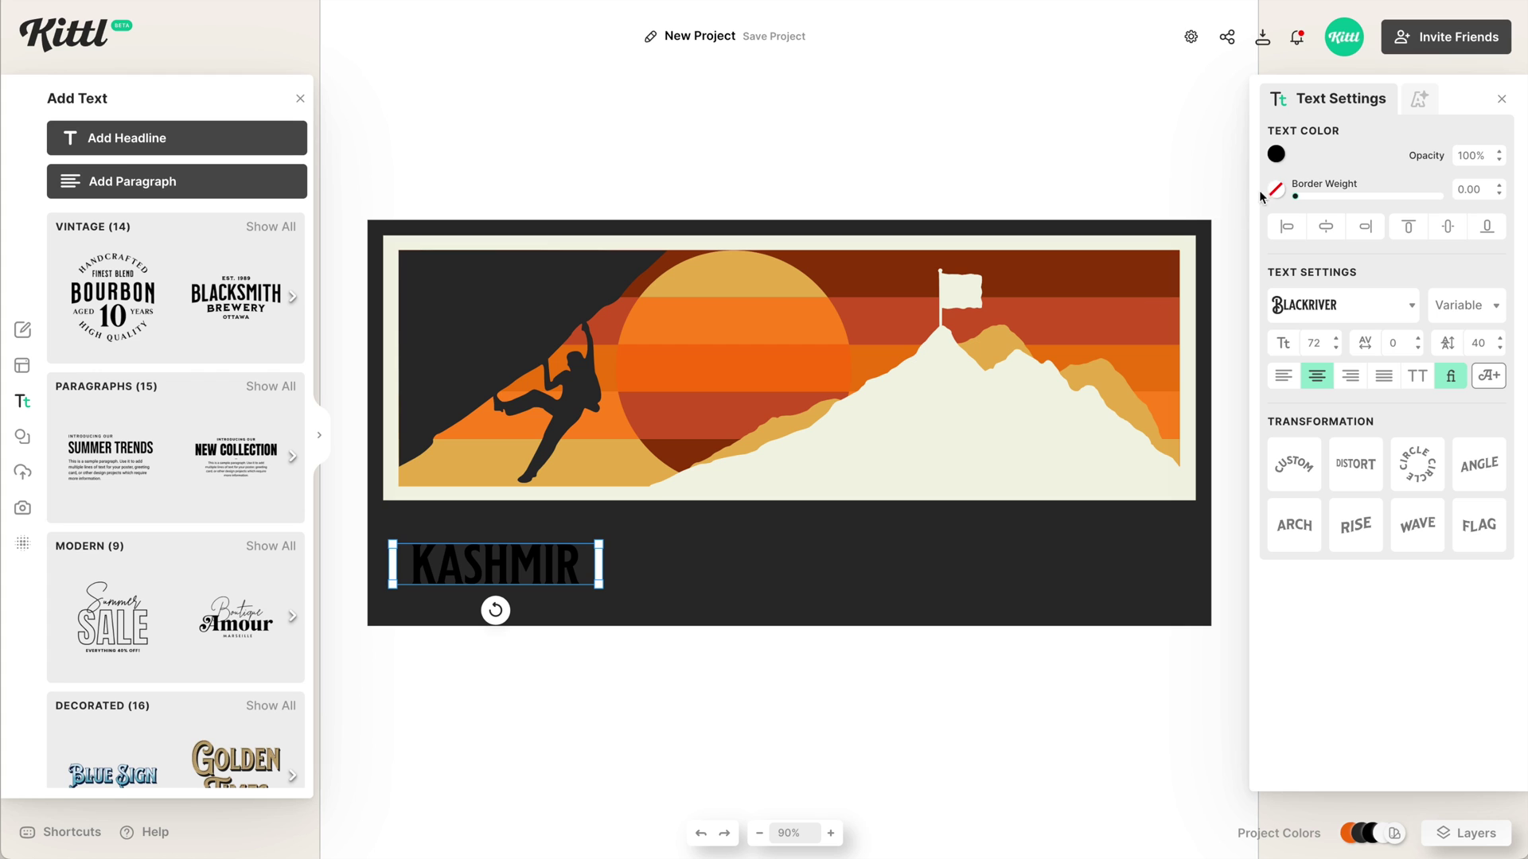
# Colour KASHMIR with the cream palette swatch and enlarge it to about double size
pyautogui.click(1277, 156)
pyautogui.click(1030, 482)
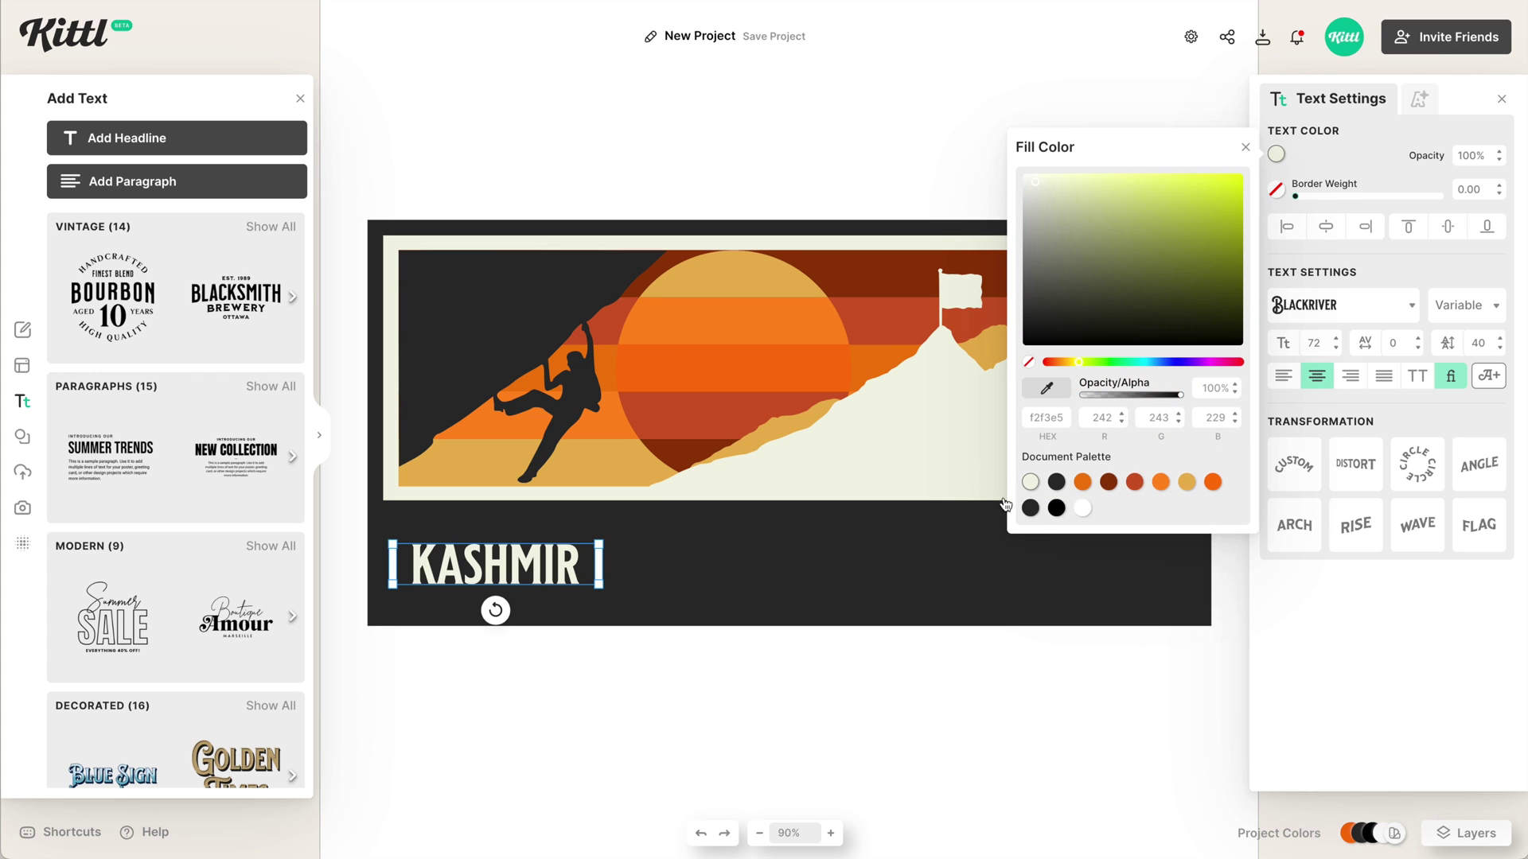
pyautogui.click(510, 584)
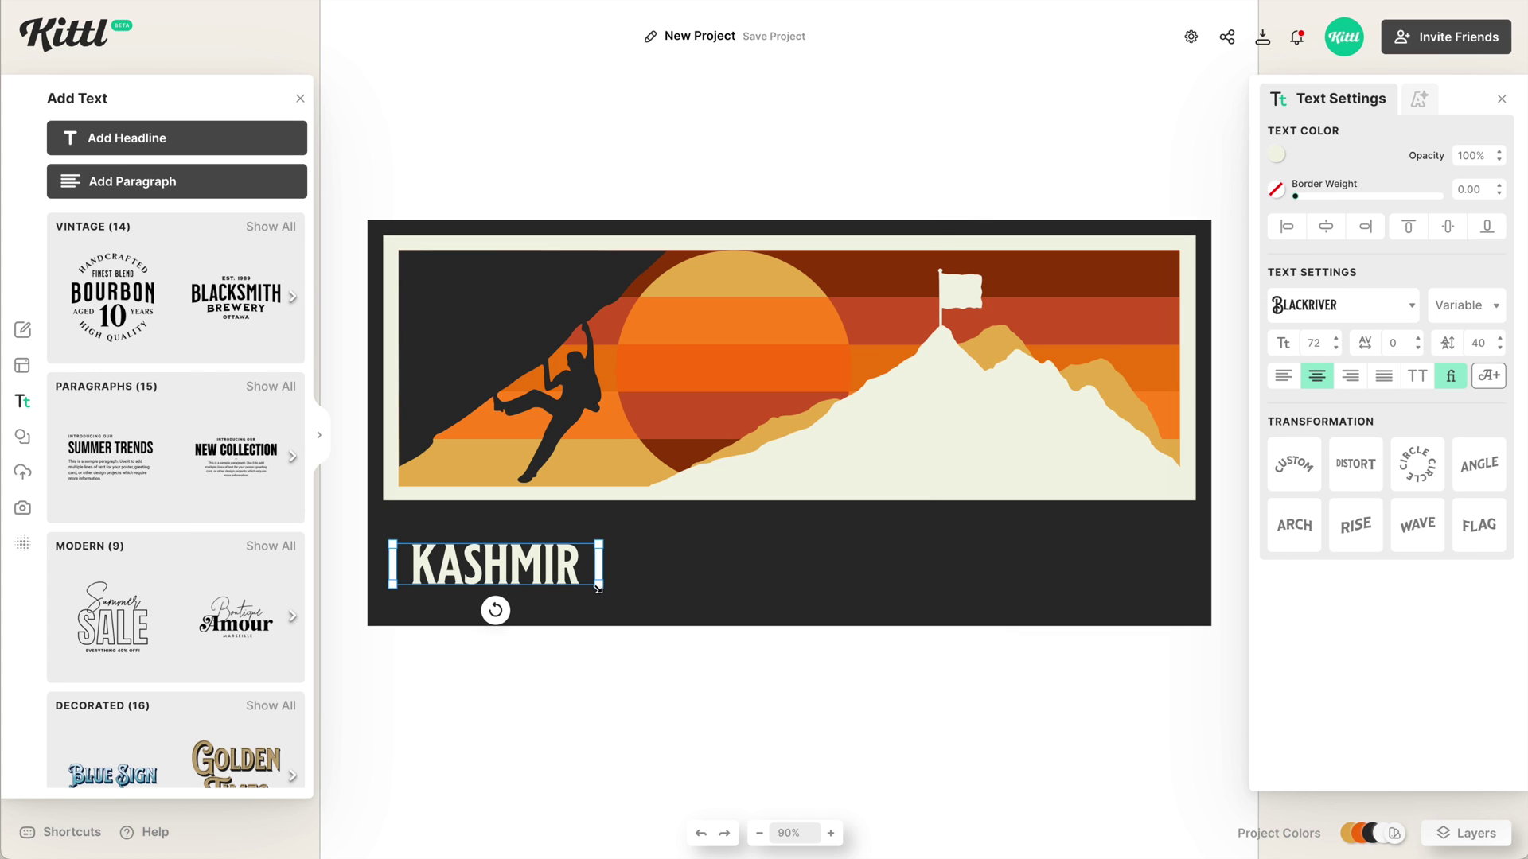
pyautogui.moveTo(598, 589); pyautogui.dragTo(781, 667)
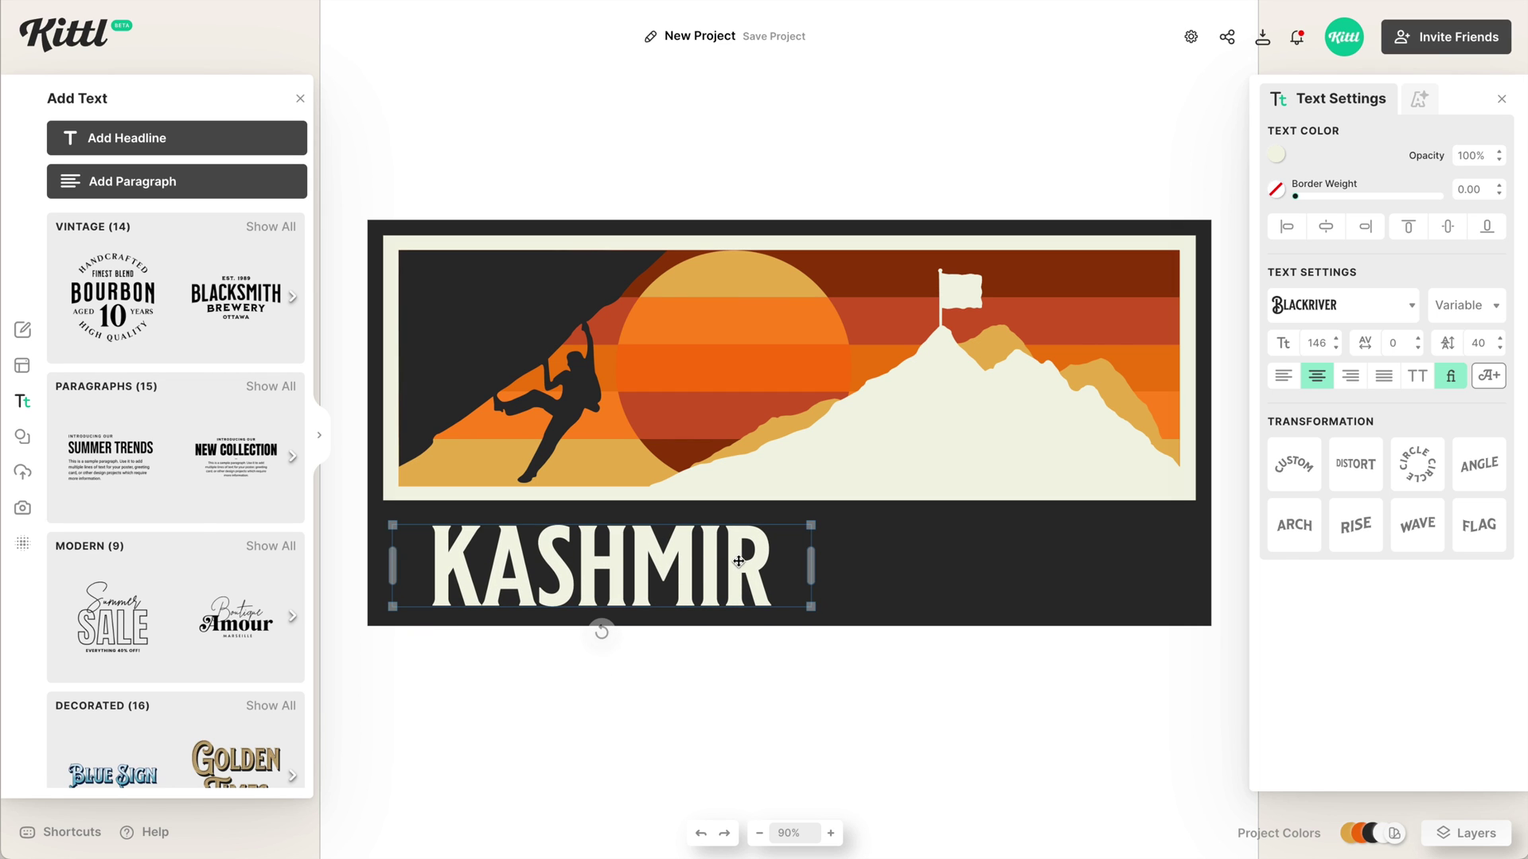
# Left-align KASHMIR, set it in the sans-serif Syncopate font and widen its text box
pyautogui.click(1283, 376)
pyautogui.click(1331, 304)
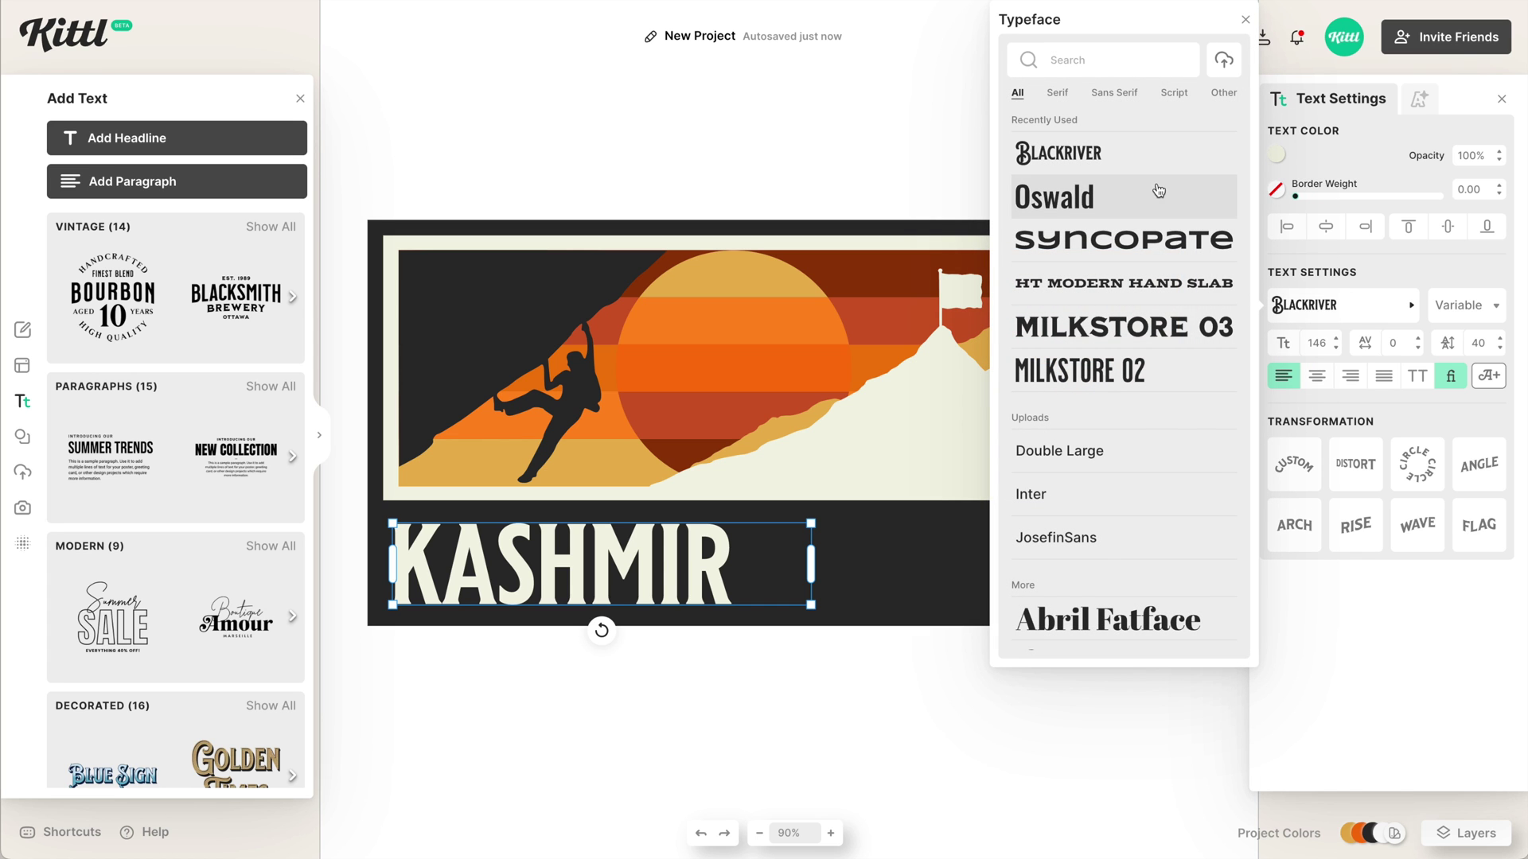
pyautogui.click(1102, 94)
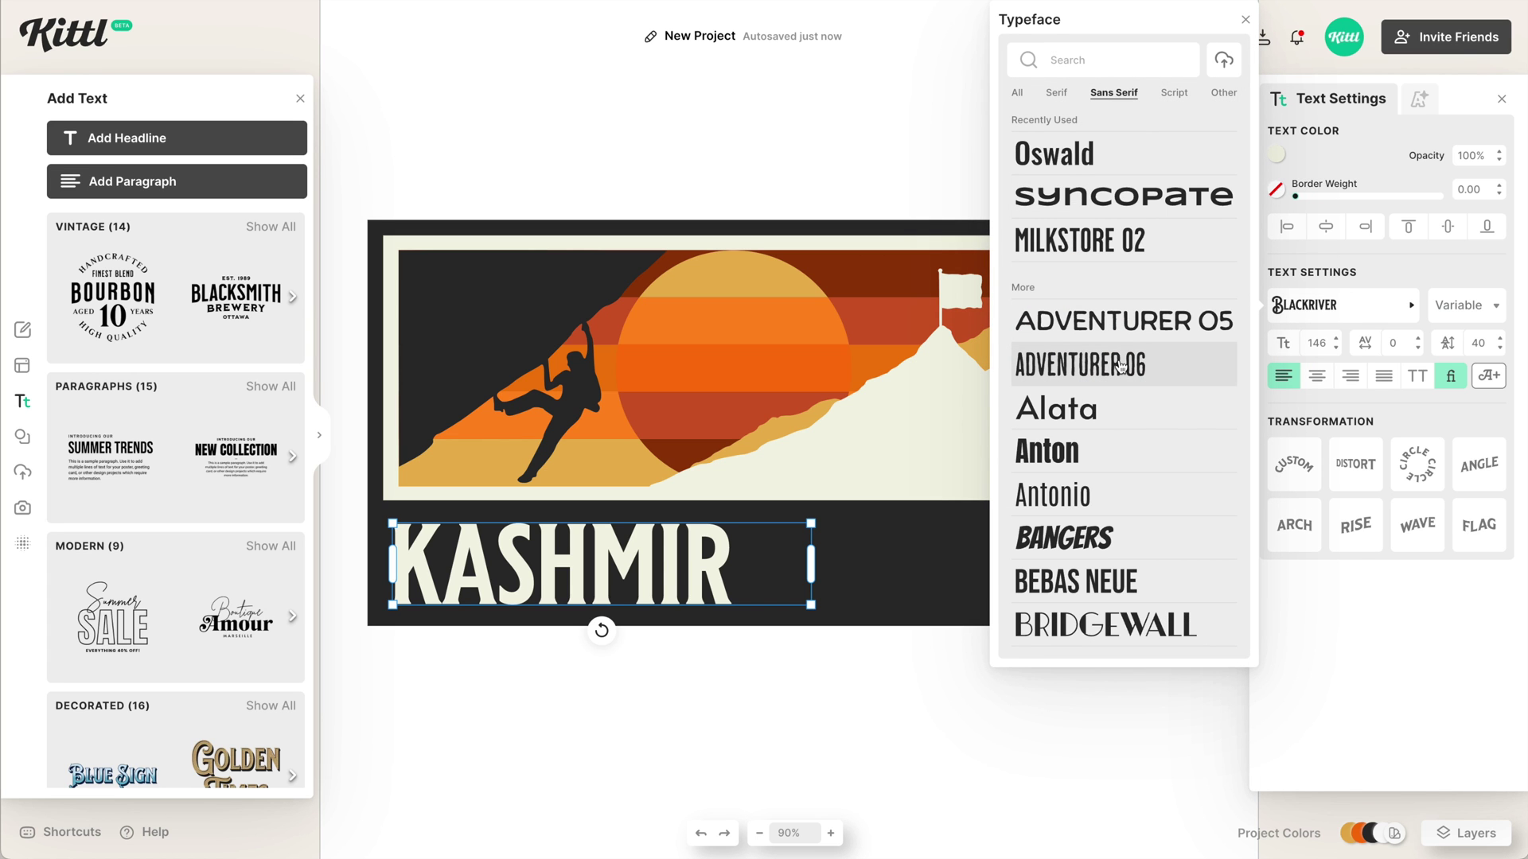
pyautogui.scroll(-3, 1120, 366)
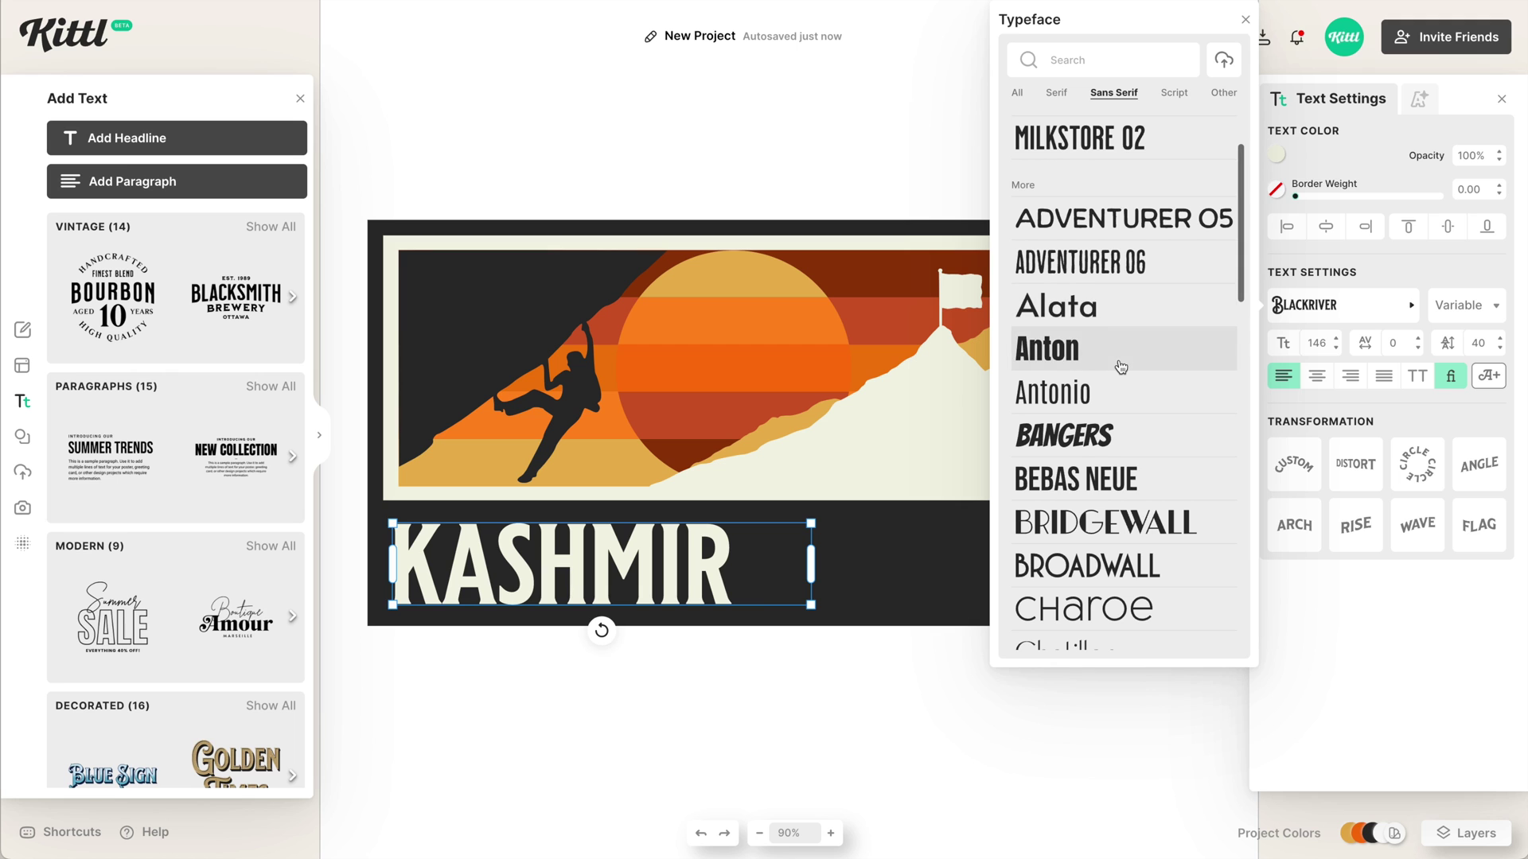
pyautogui.scroll(-4, 1120, 366)
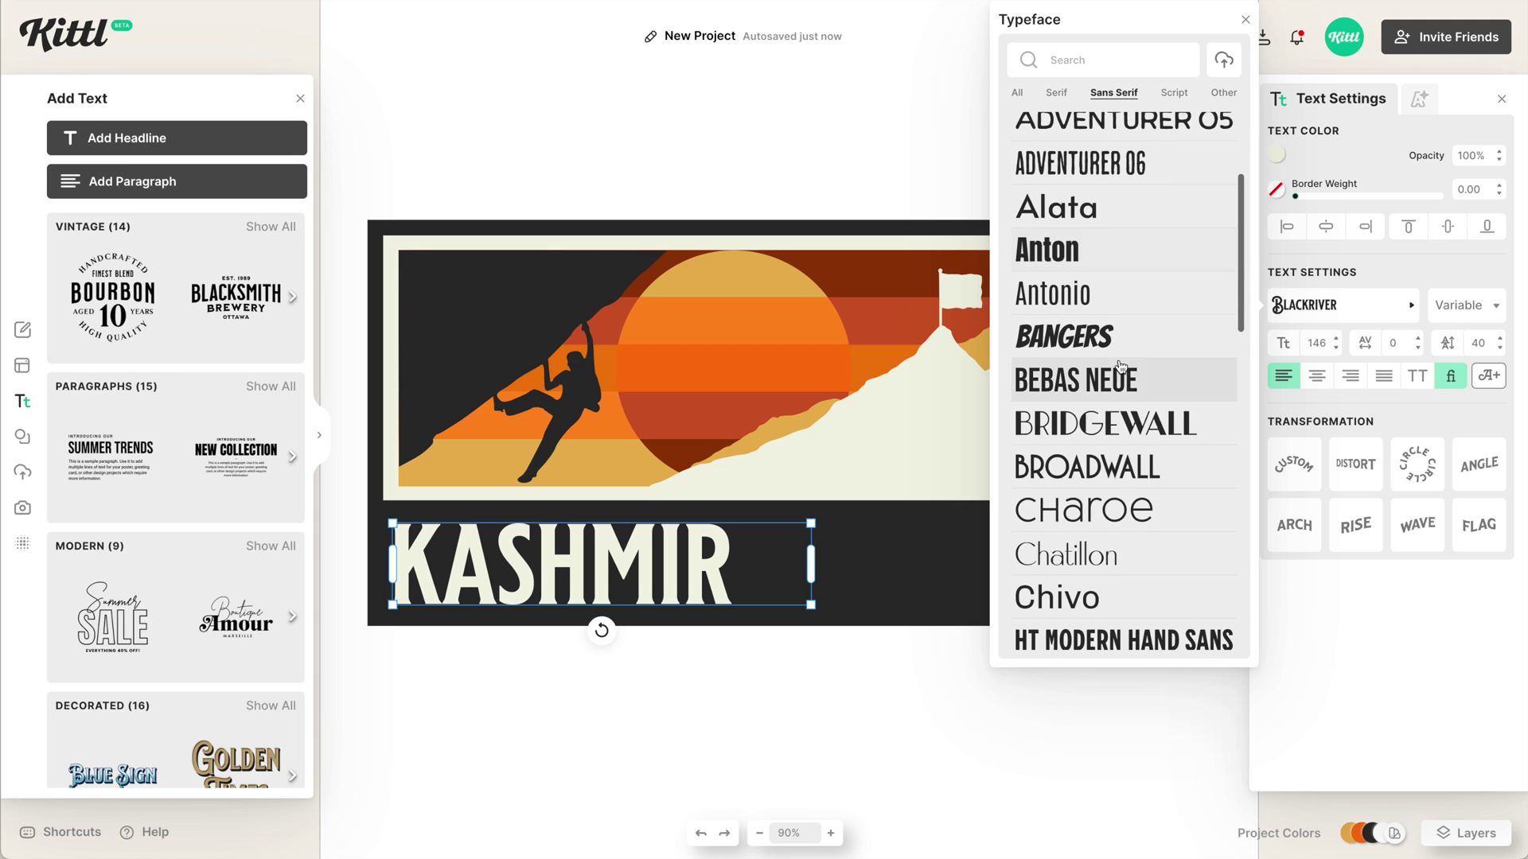
pyautogui.scroll(-2, 1120, 366)
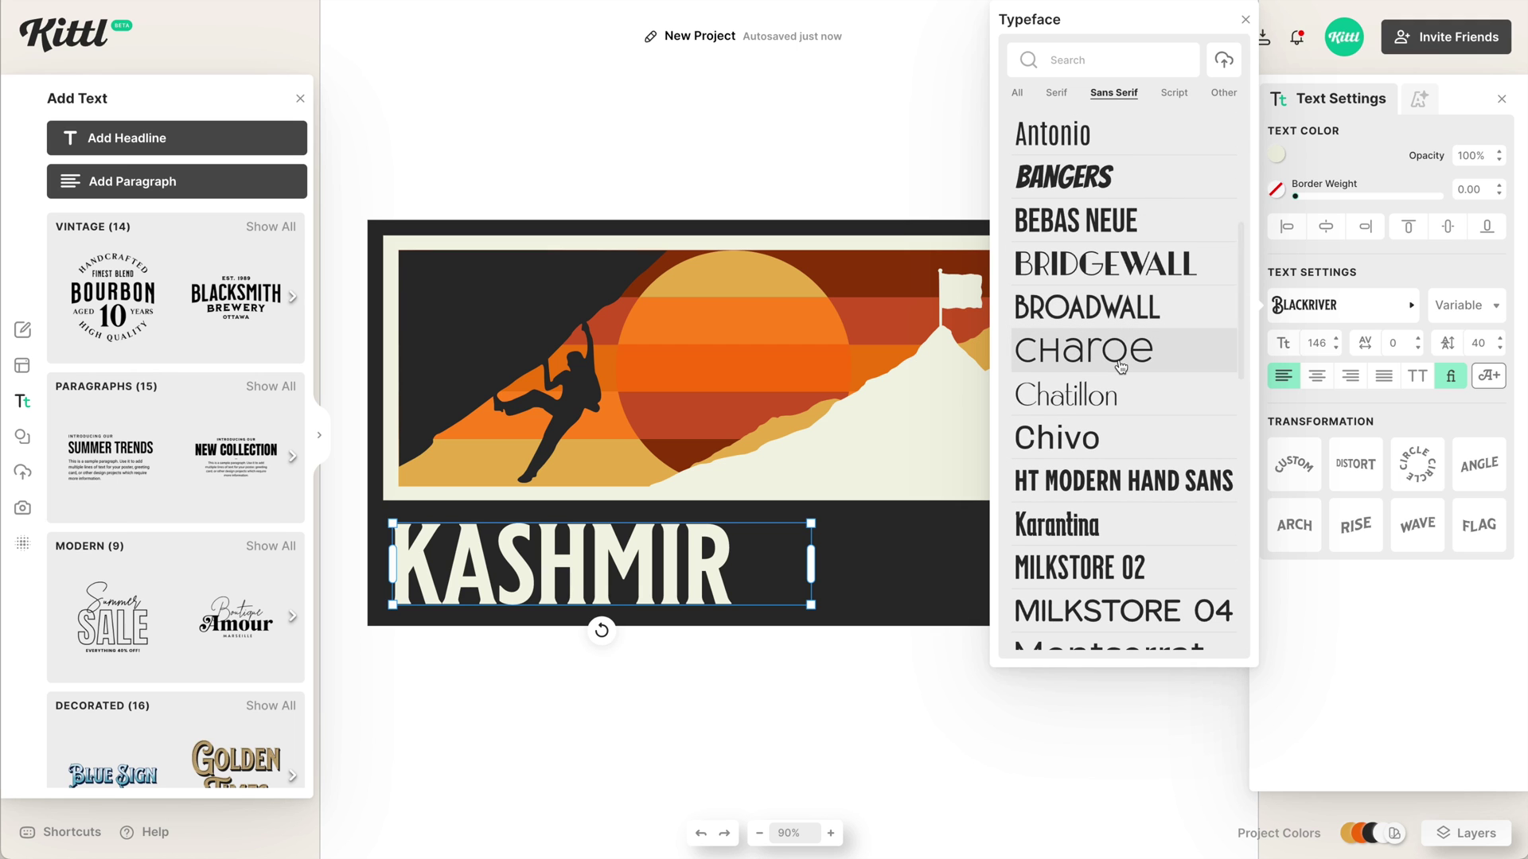
pyautogui.scroll(-3, 1126, 330)
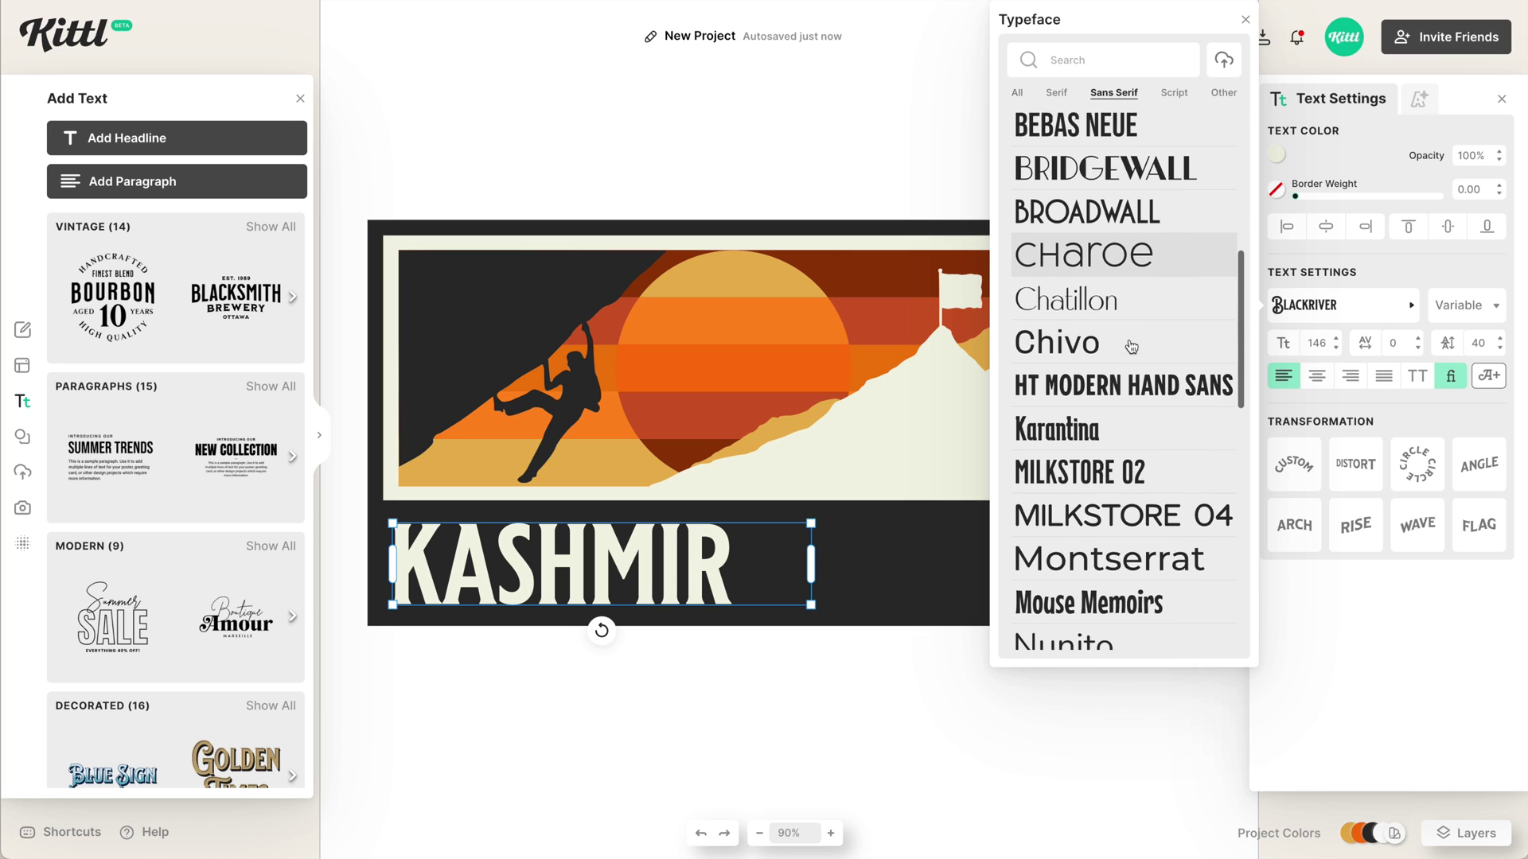
pyautogui.scroll(-5, 1131, 347)
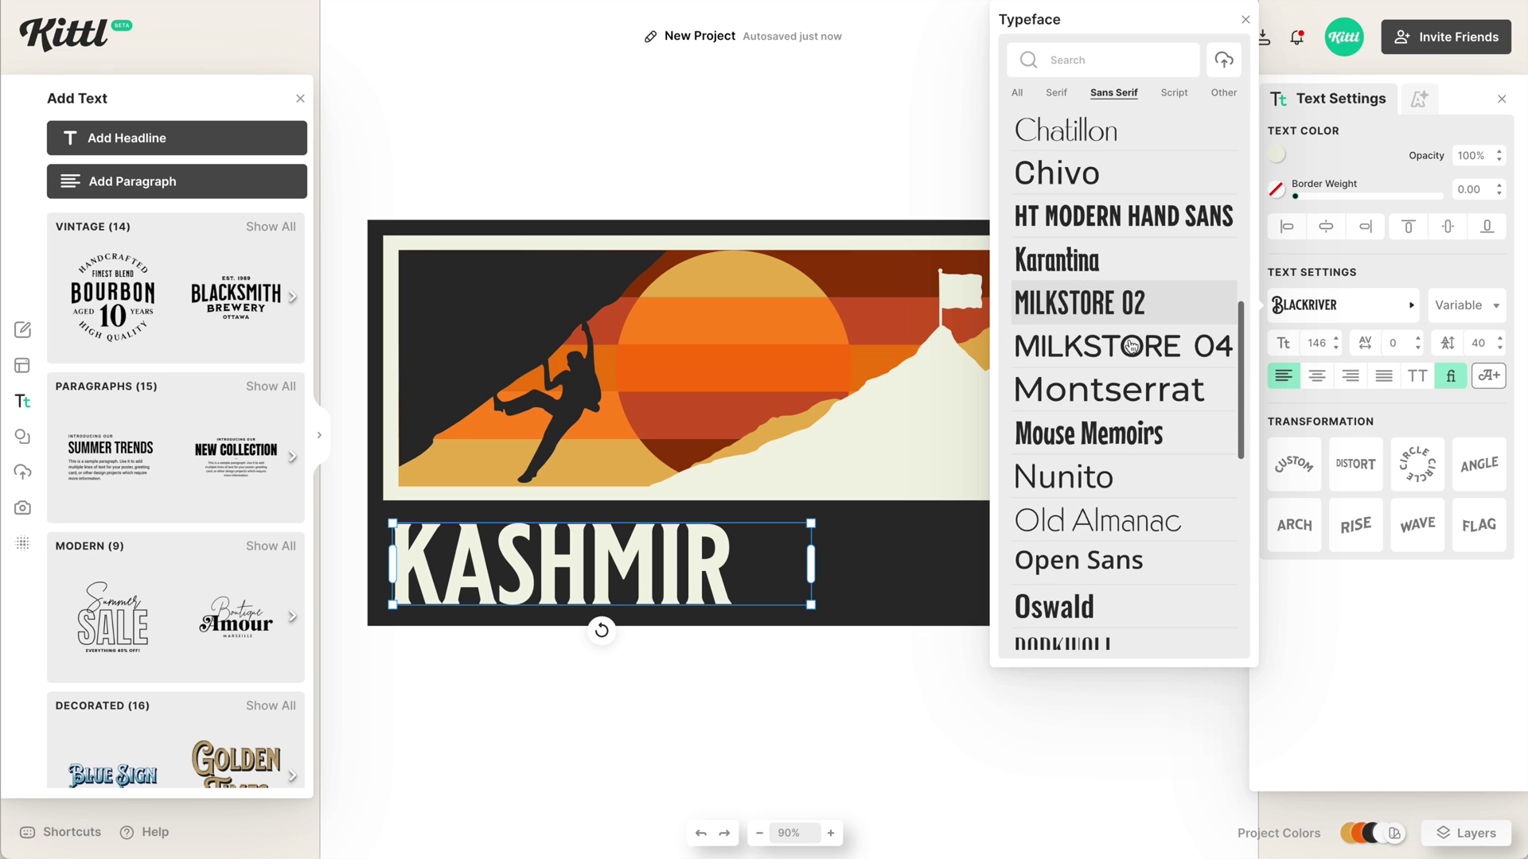
pyautogui.scroll(-10, 1132, 347)
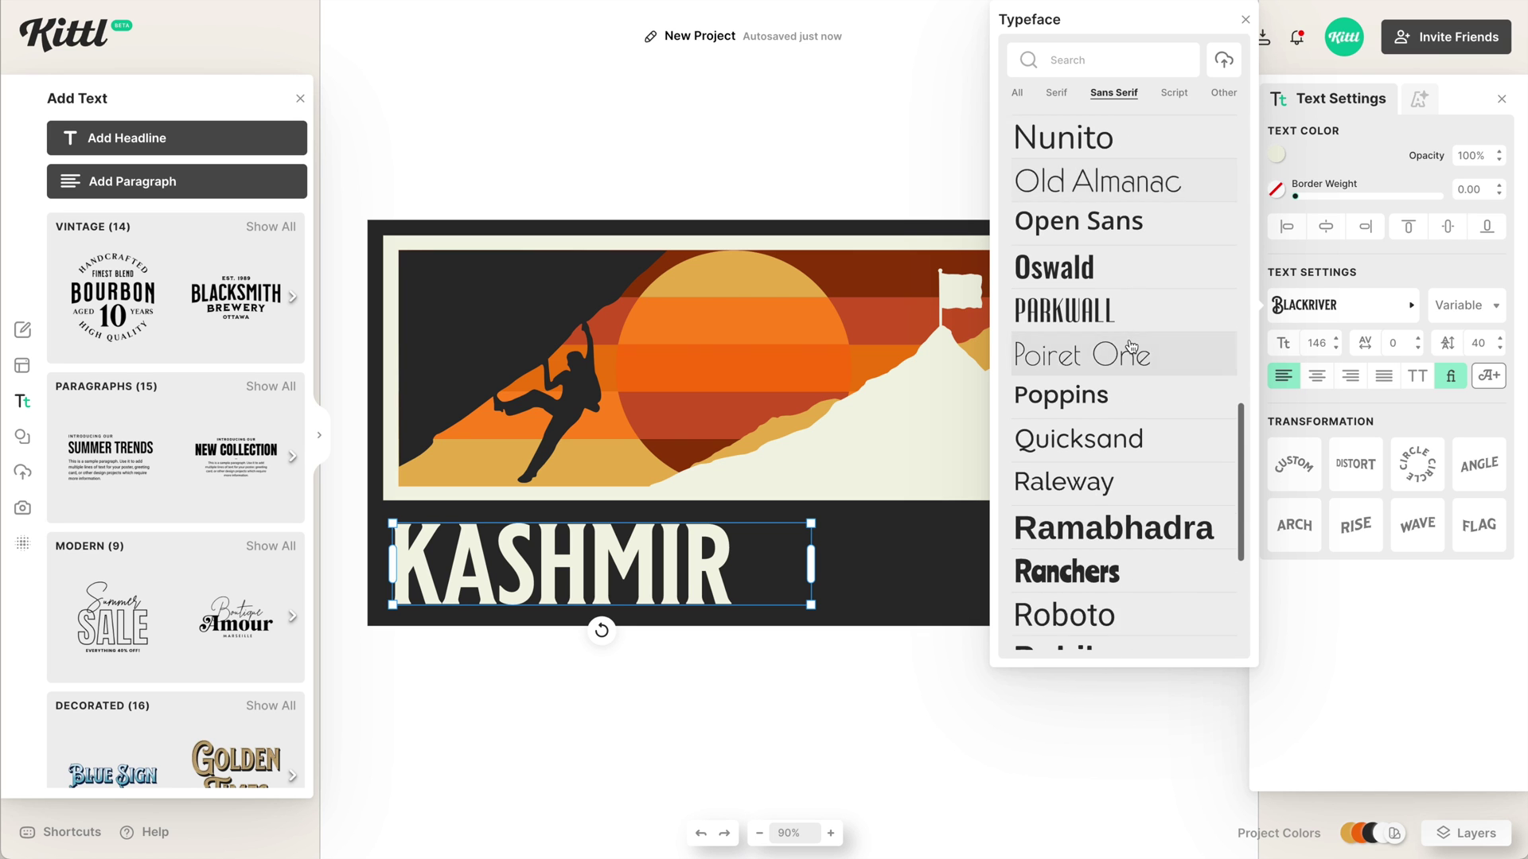
pyautogui.scroll(-4, 1132, 347)
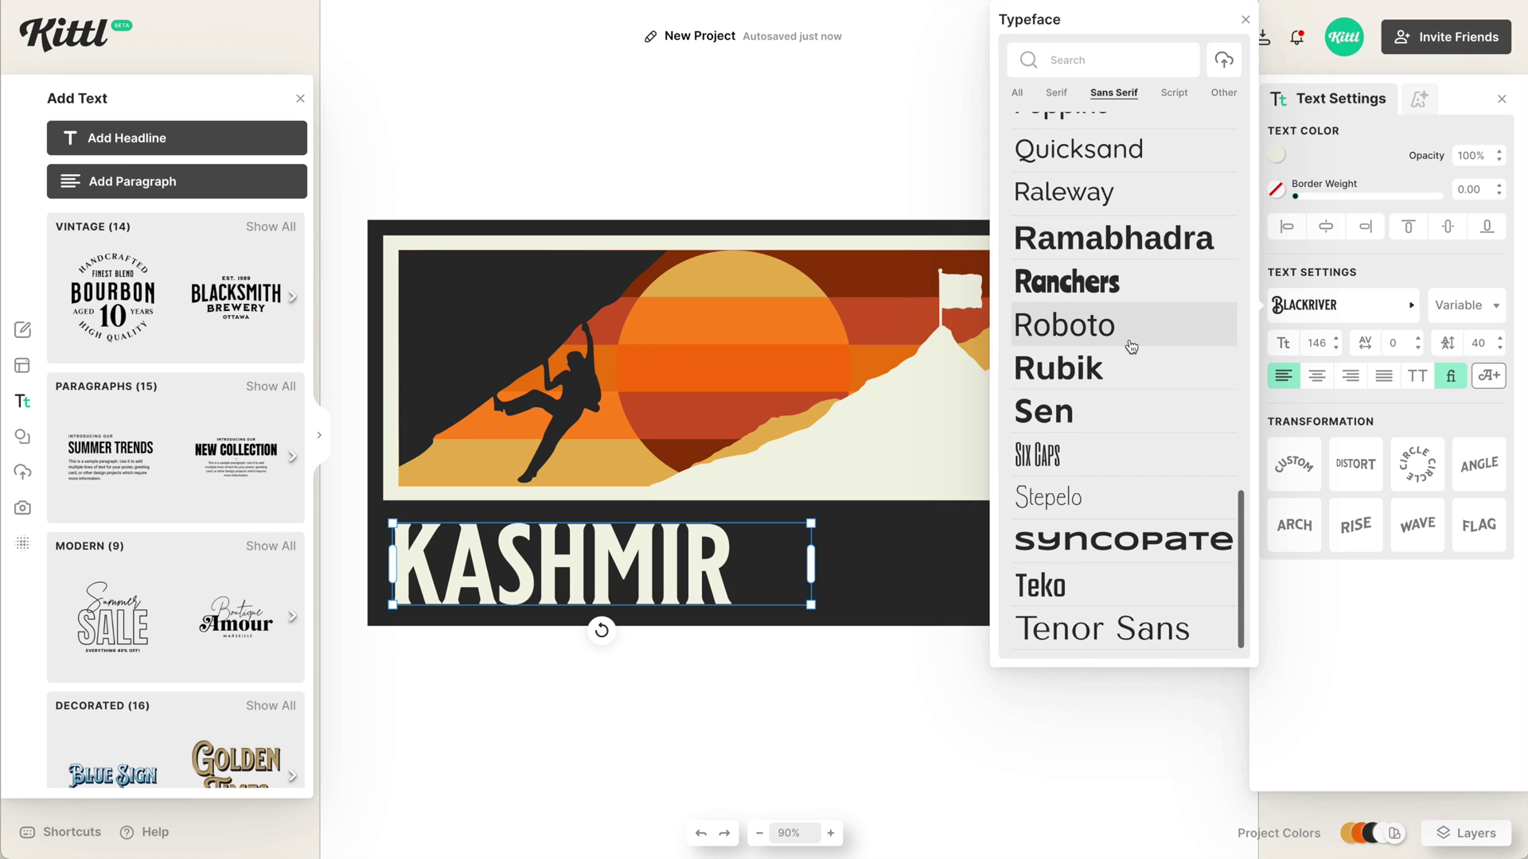
pyautogui.click(1120, 549)
pyautogui.moveTo(810, 644); pyautogui.dragTo(1097, 644)
# Make KASHMIR bold and all capitals, widen its box, and reduce it to size 140
pyautogui.click(1467, 305)
pyautogui.click(1439, 359)
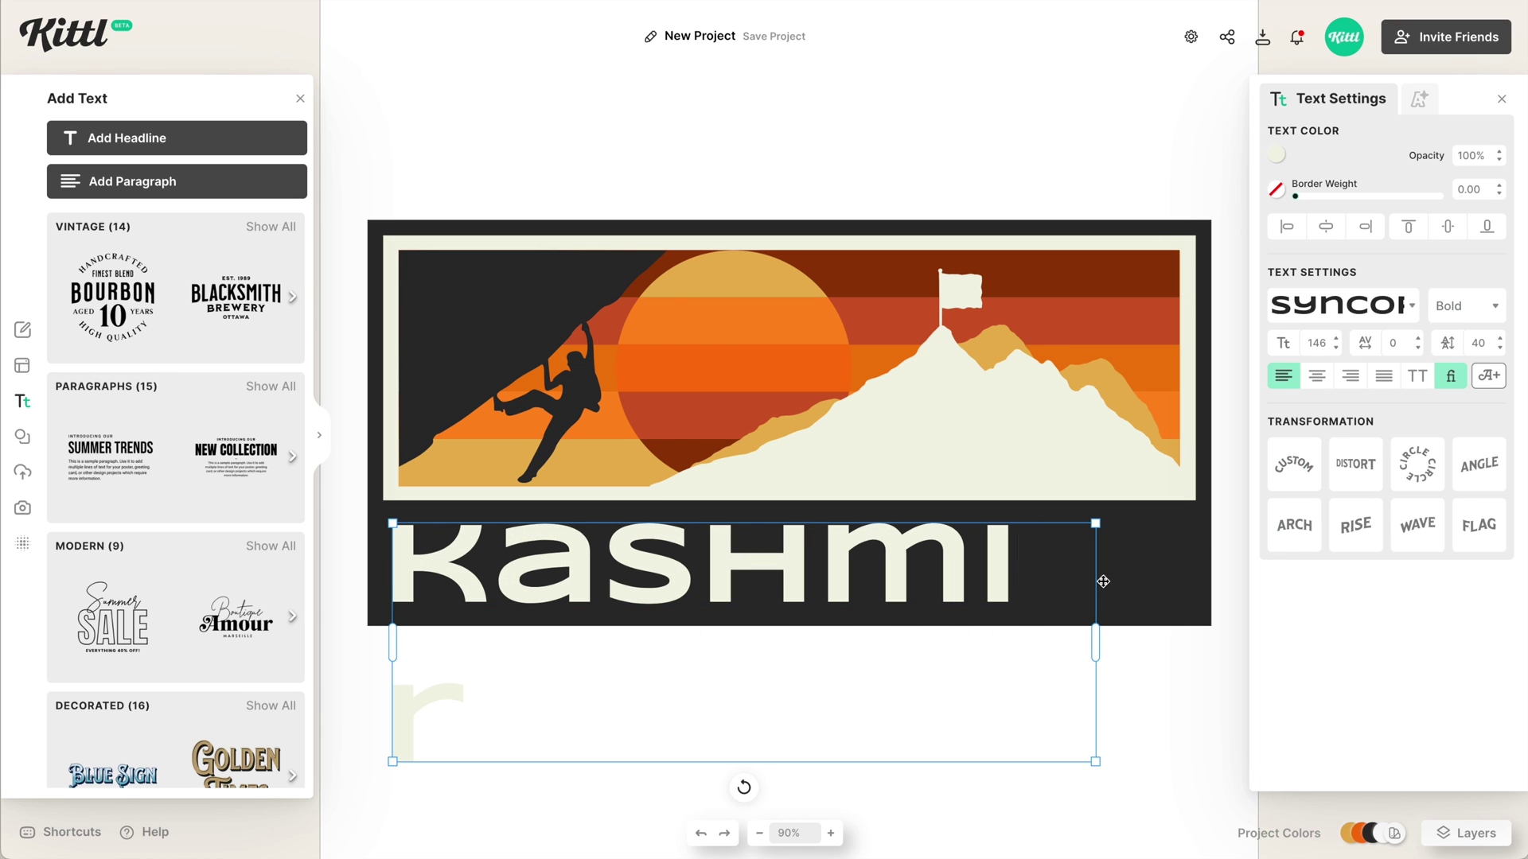
pyautogui.click(1419, 379)
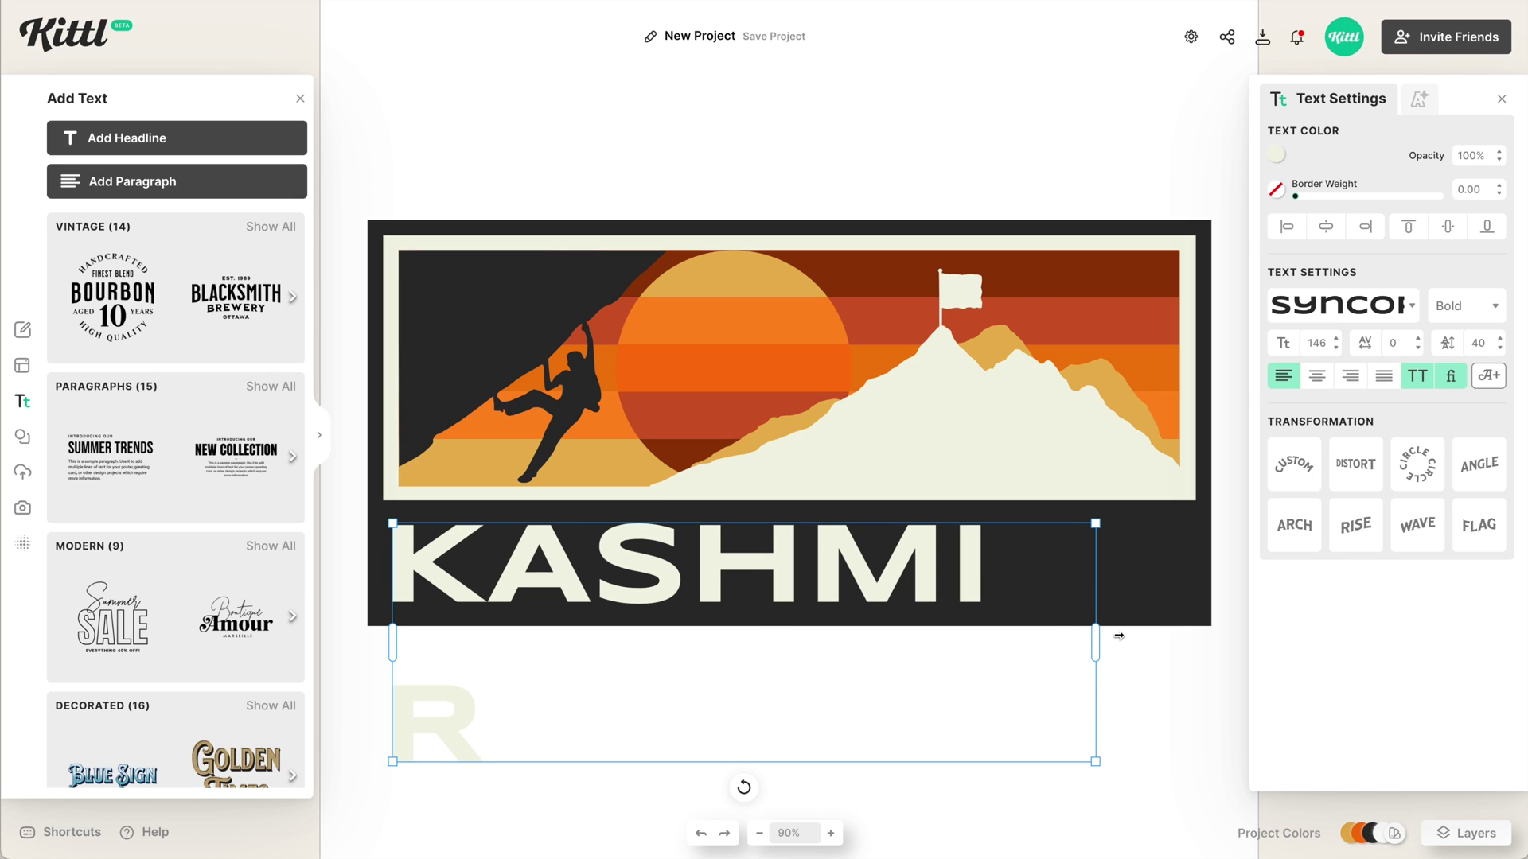
pyautogui.moveTo(1119, 636); pyautogui.dragTo(1134, 634)
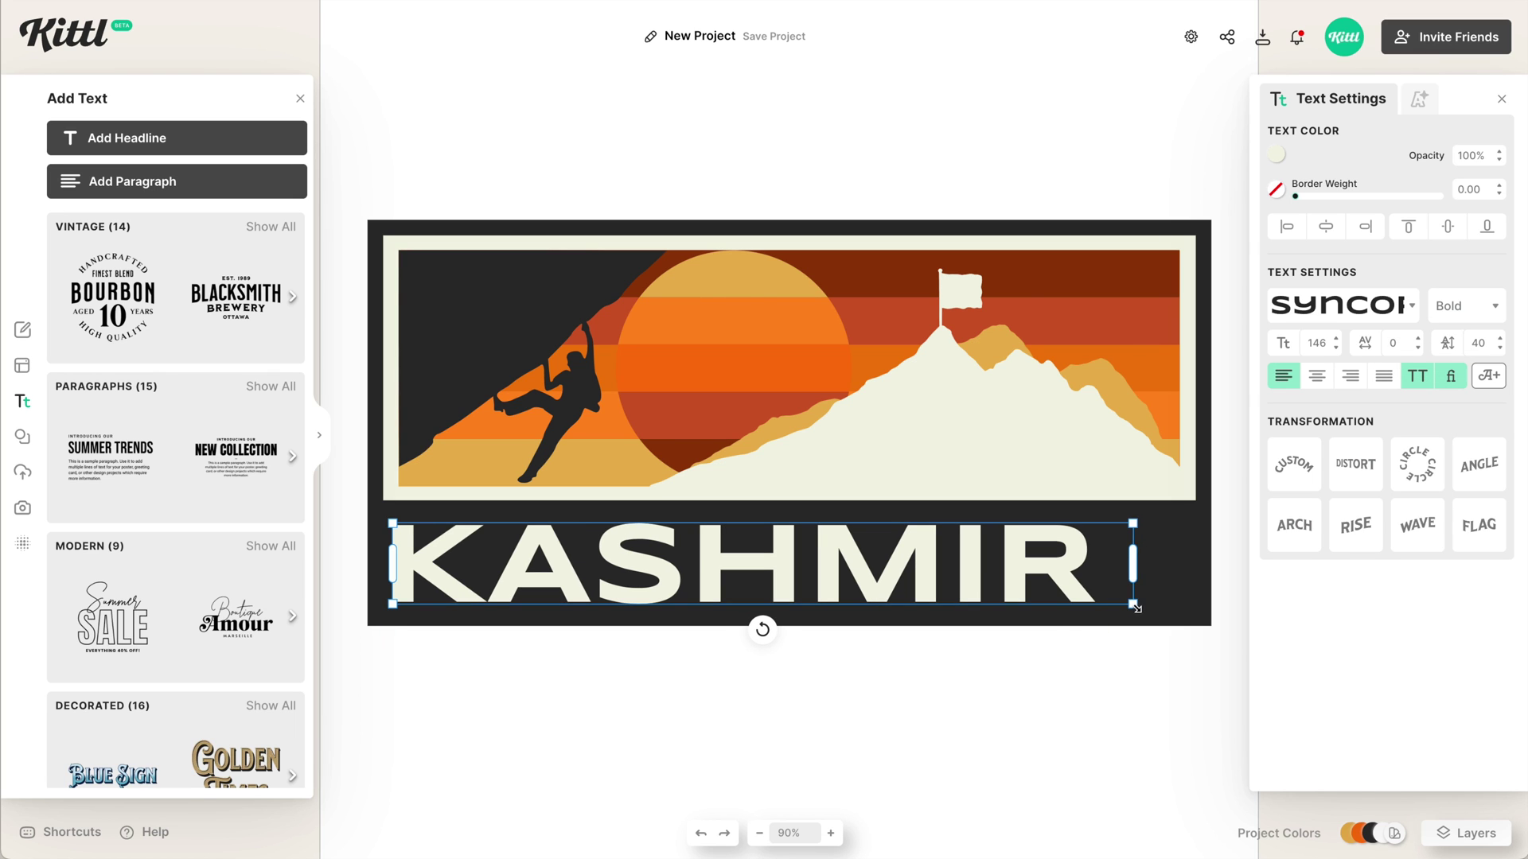
pyautogui.moveTo(1136, 606); pyautogui.dragTo(1103, 601)
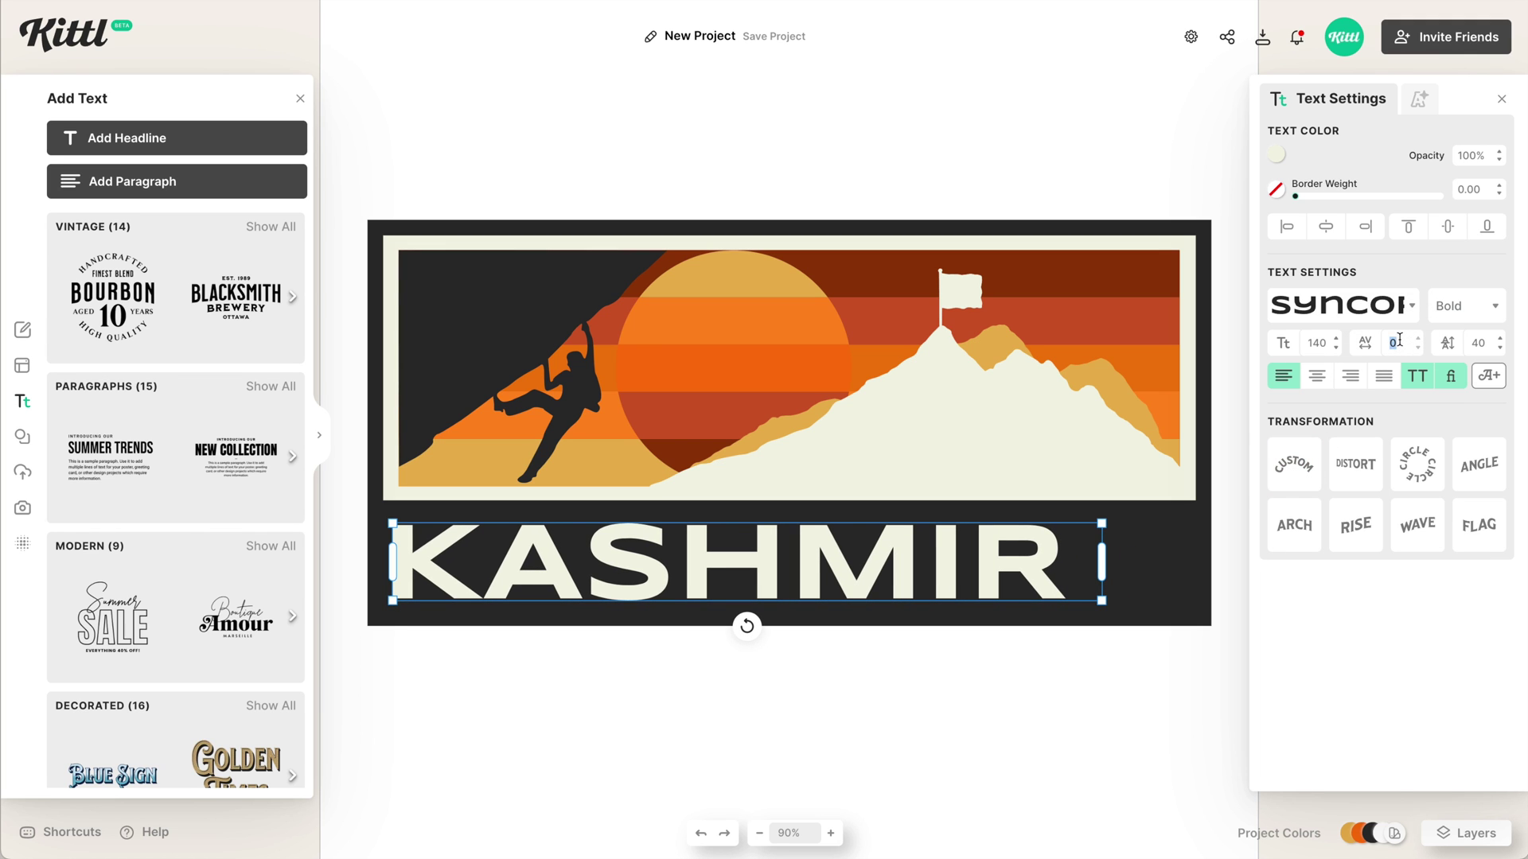
# Justify KASHMIR, tighten letter spacing to -200 and adjust the box width to one line
pyautogui.press('Tab')
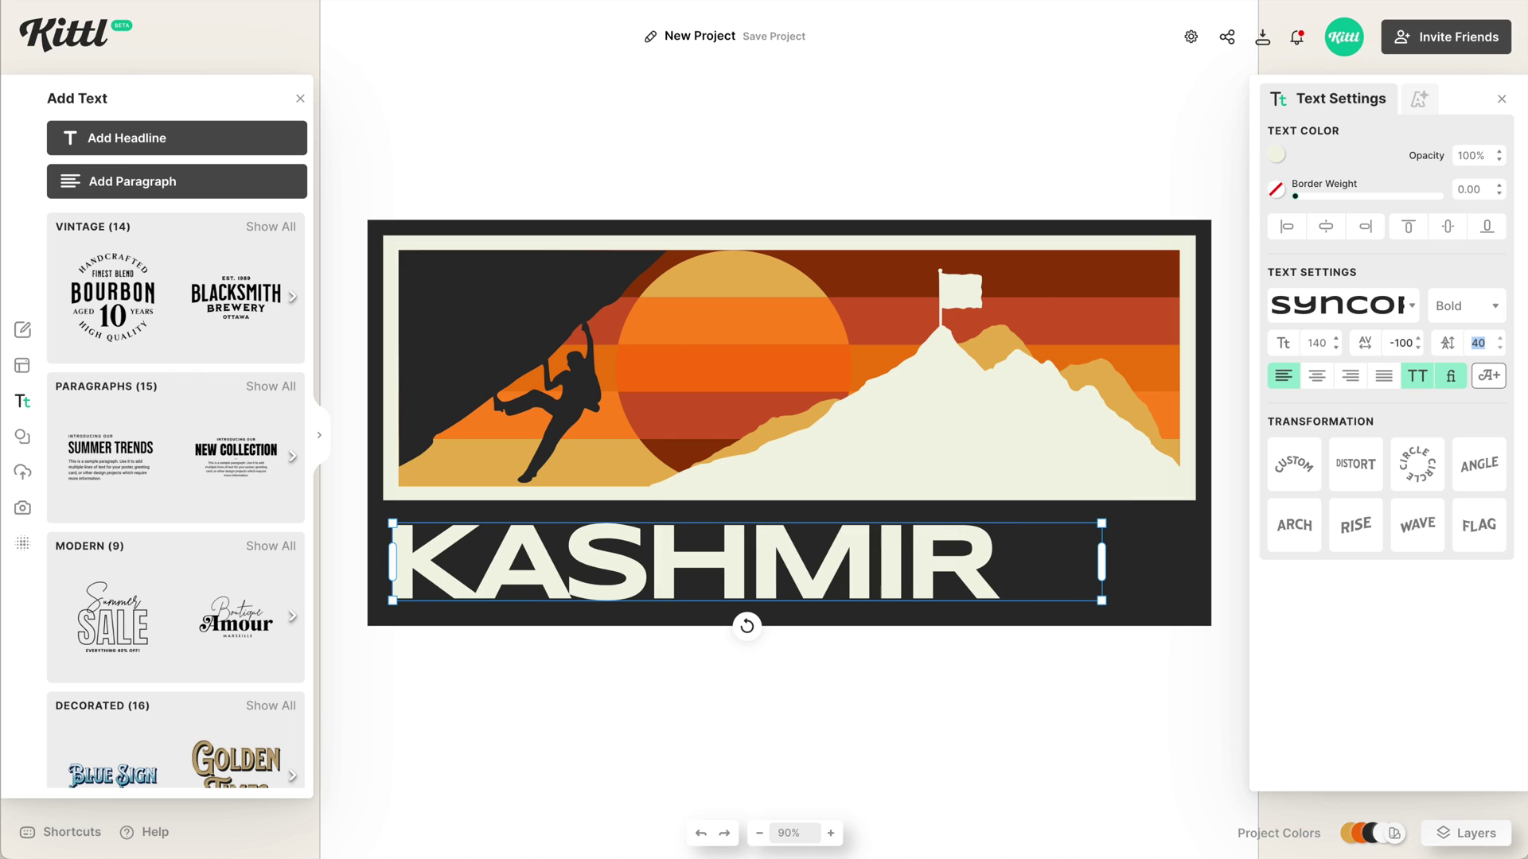
pyautogui.moveTo(1101, 576); pyautogui.dragTo(1028, 571)
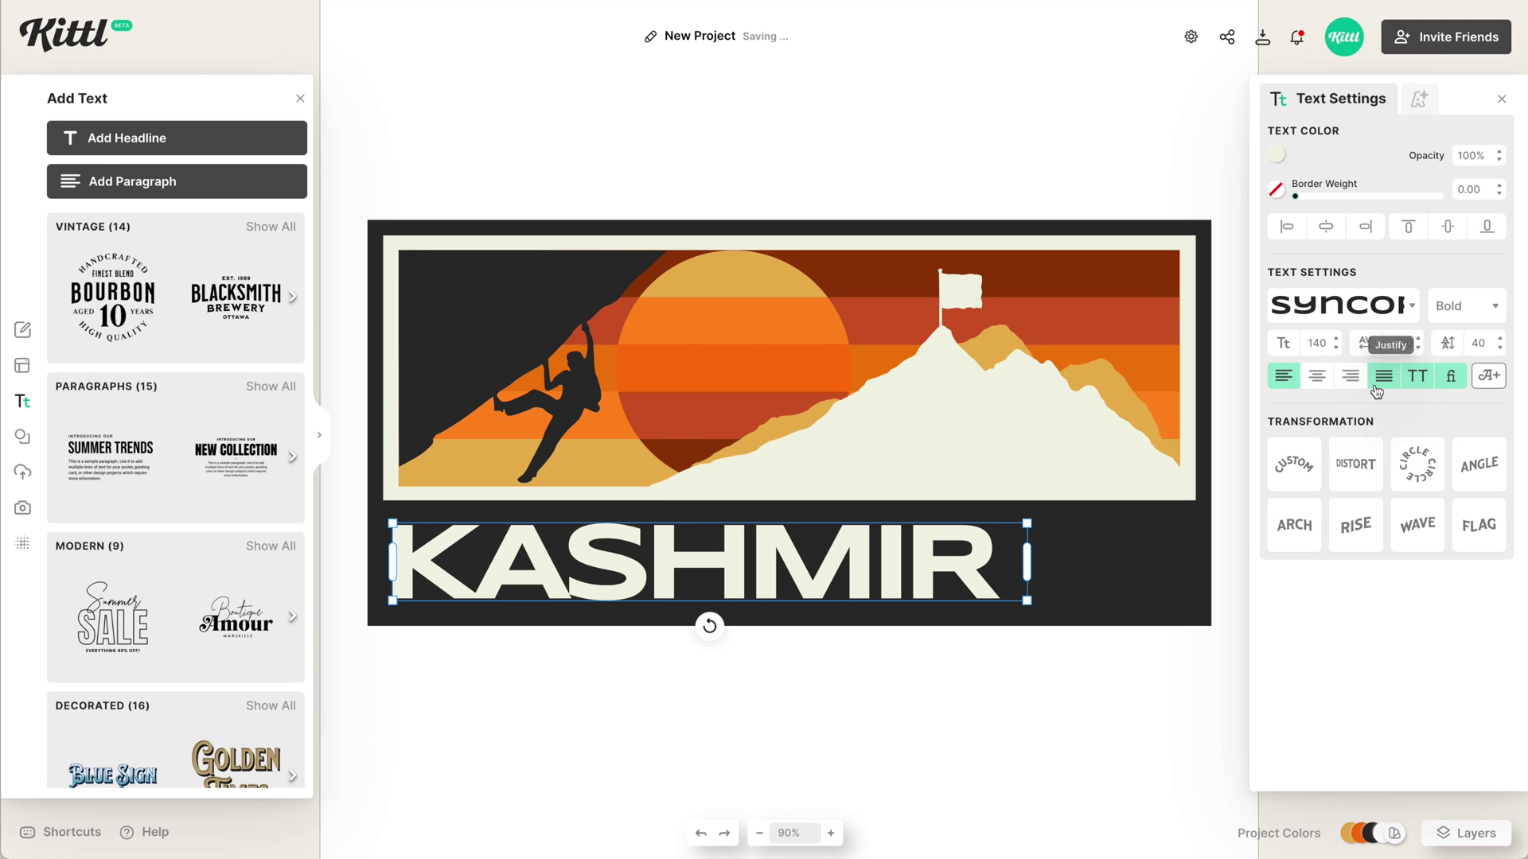
pyautogui.click(1379, 380)
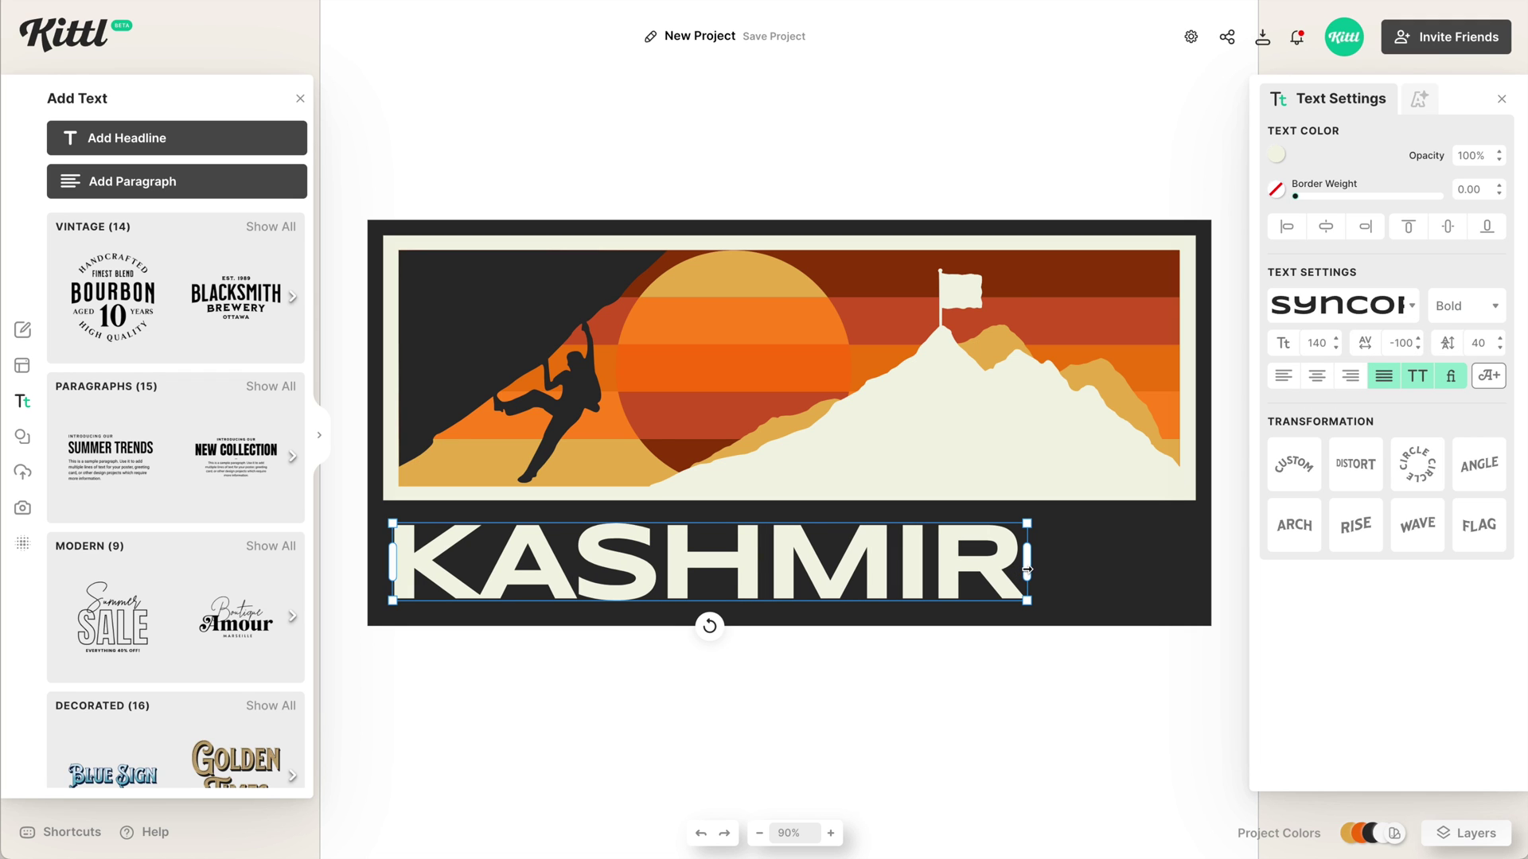
pyautogui.moveTo(1026, 570)
pyautogui.mouseDown()
pyautogui.moveTo(1196, 557)
pyautogui.moveTo(953, 573)
pyautogui.moveTo(1007, 570)
pyautogui.mouseUp()
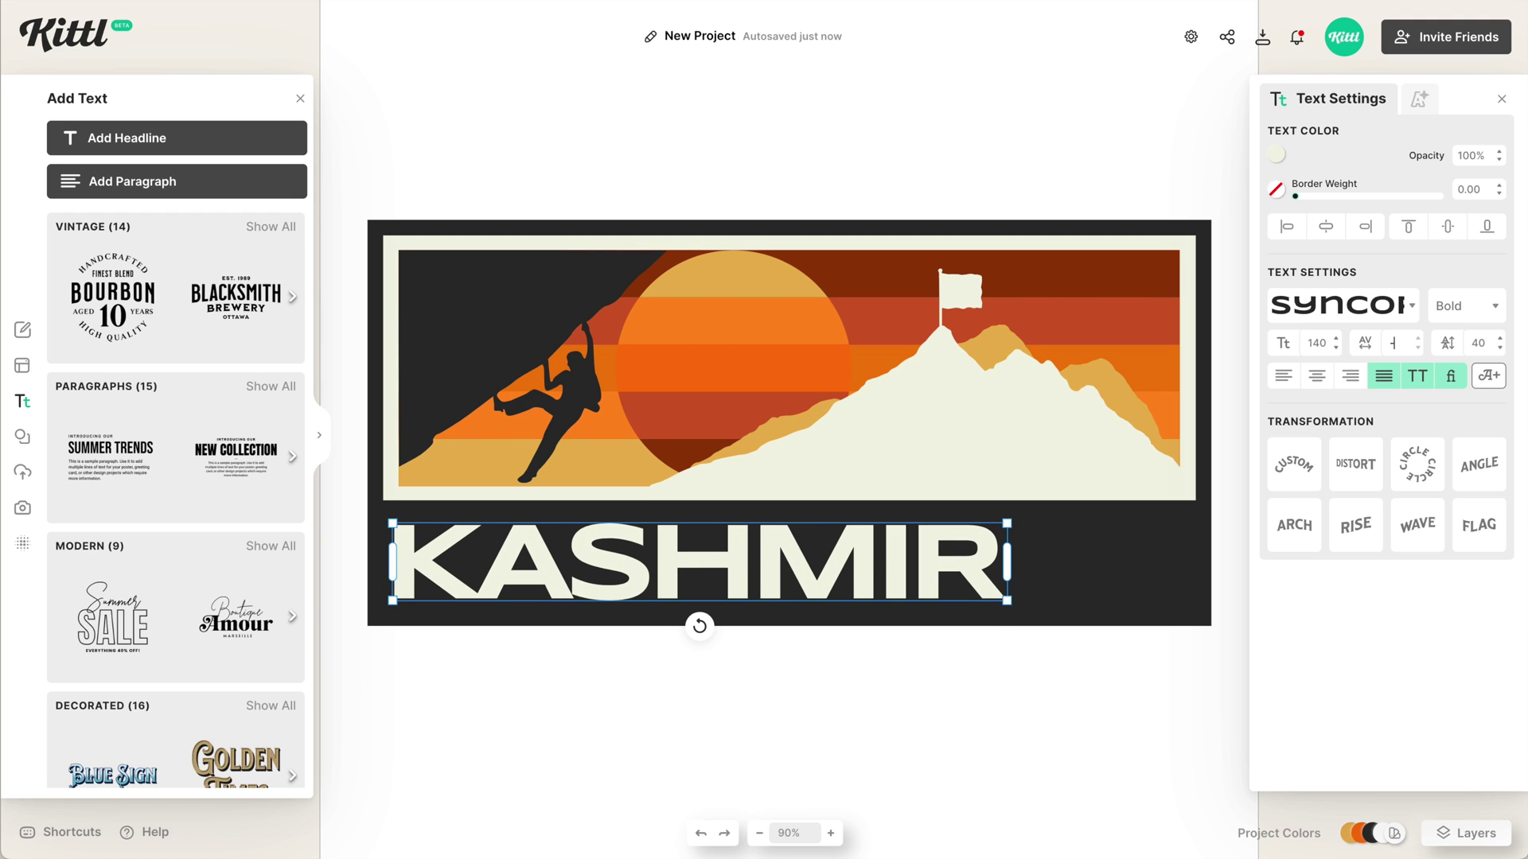
pyautogui.press('Tab')
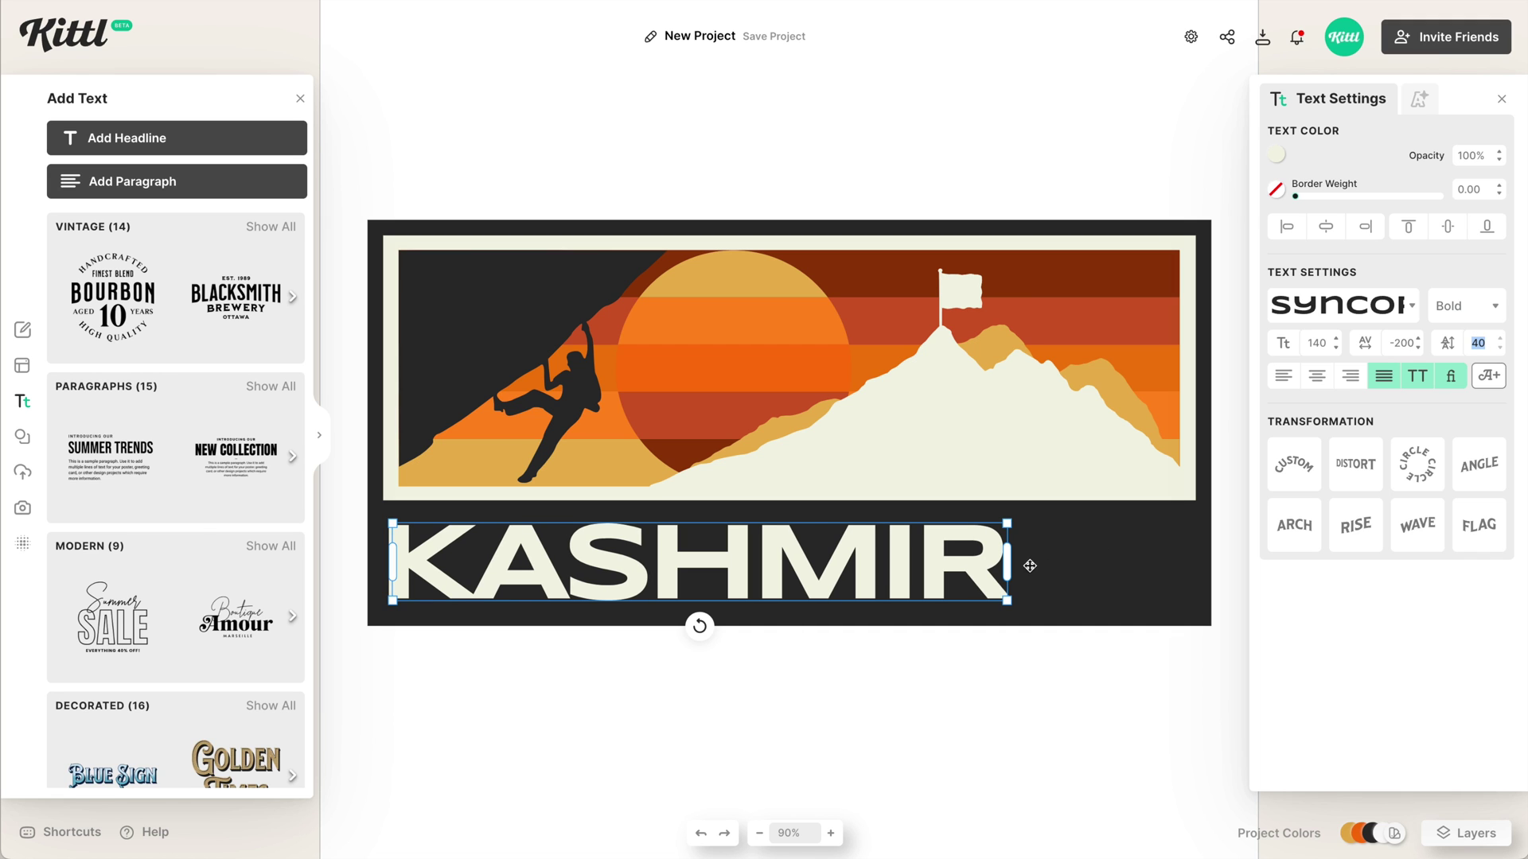
pyautogui.moveTo(1005, 563)
pyautogui.mouseDown()
pyautogui.moveTo(979, 566)
pyautogui.moveTo(1030, 569)
pyautogui.mouseUp()
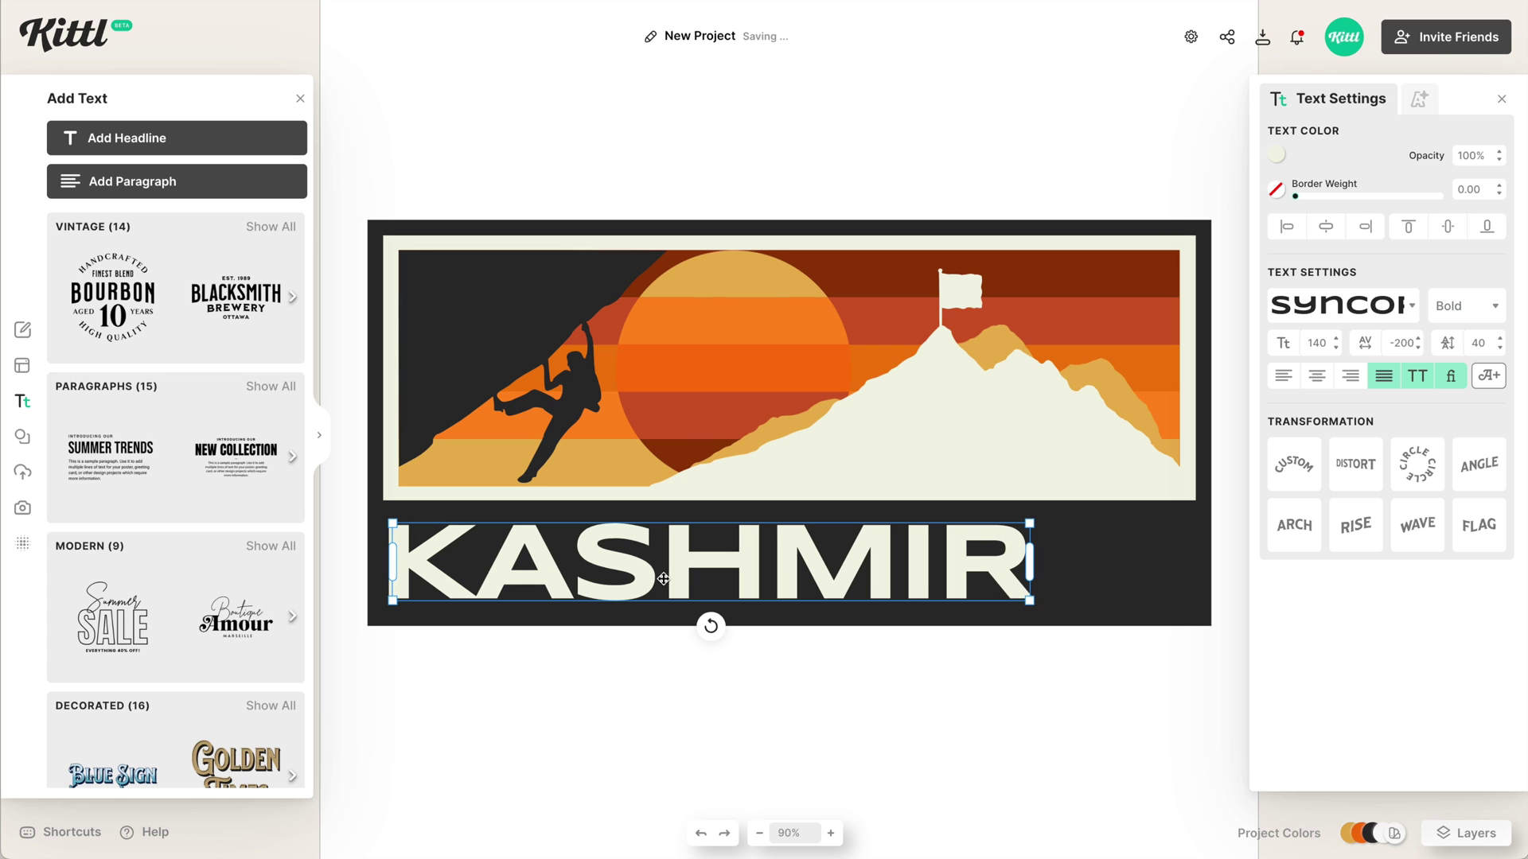
# Duplicate KASHMIR and retype the copy as the word TOURS
pyautogui.hotkey('ctrl', 'd')
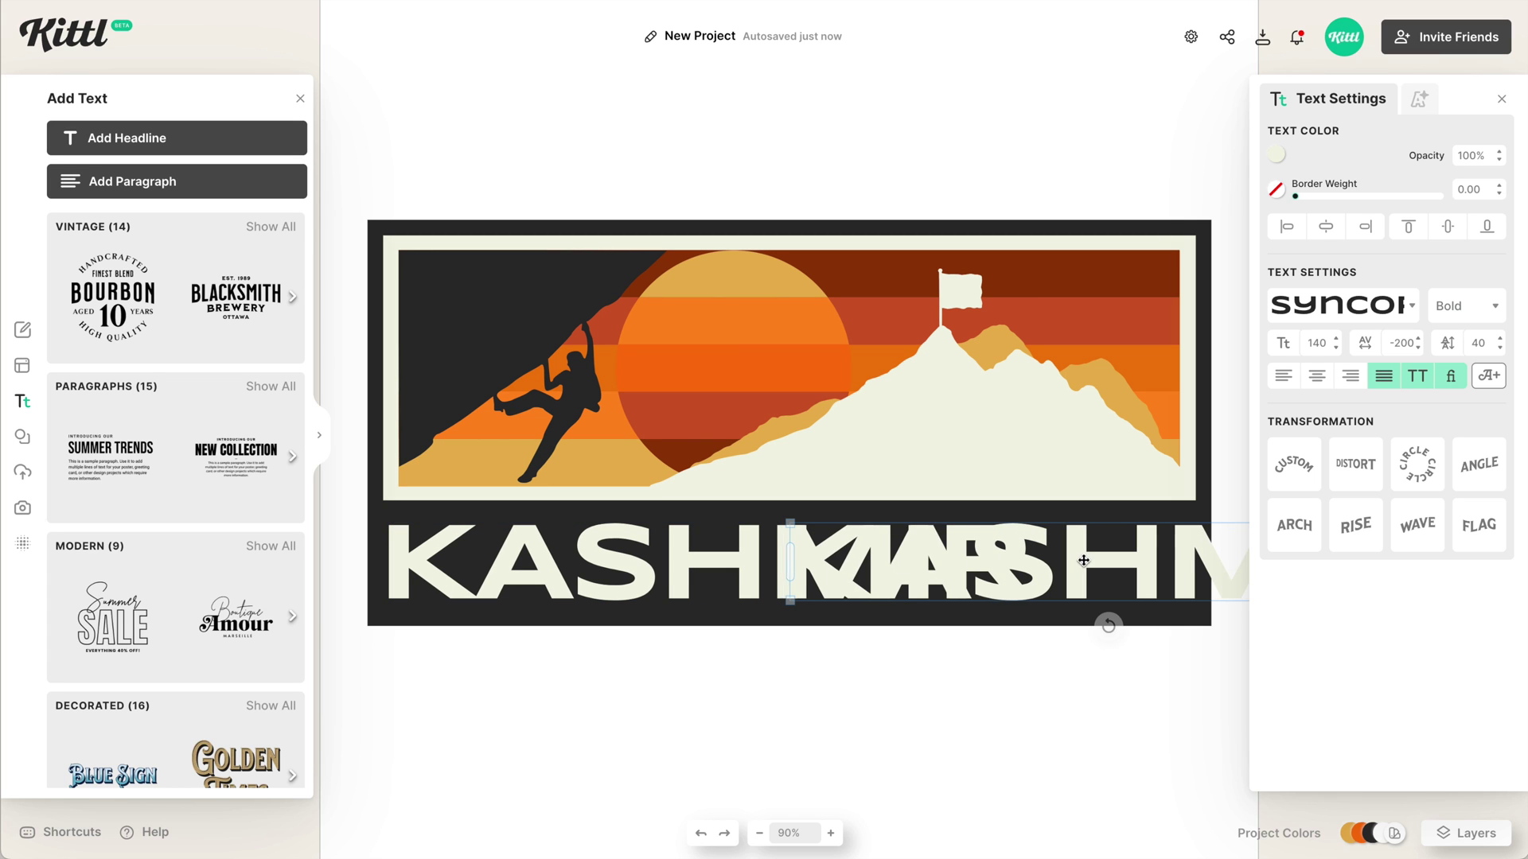
pyautogui.hscroll(3, 1159, 568)
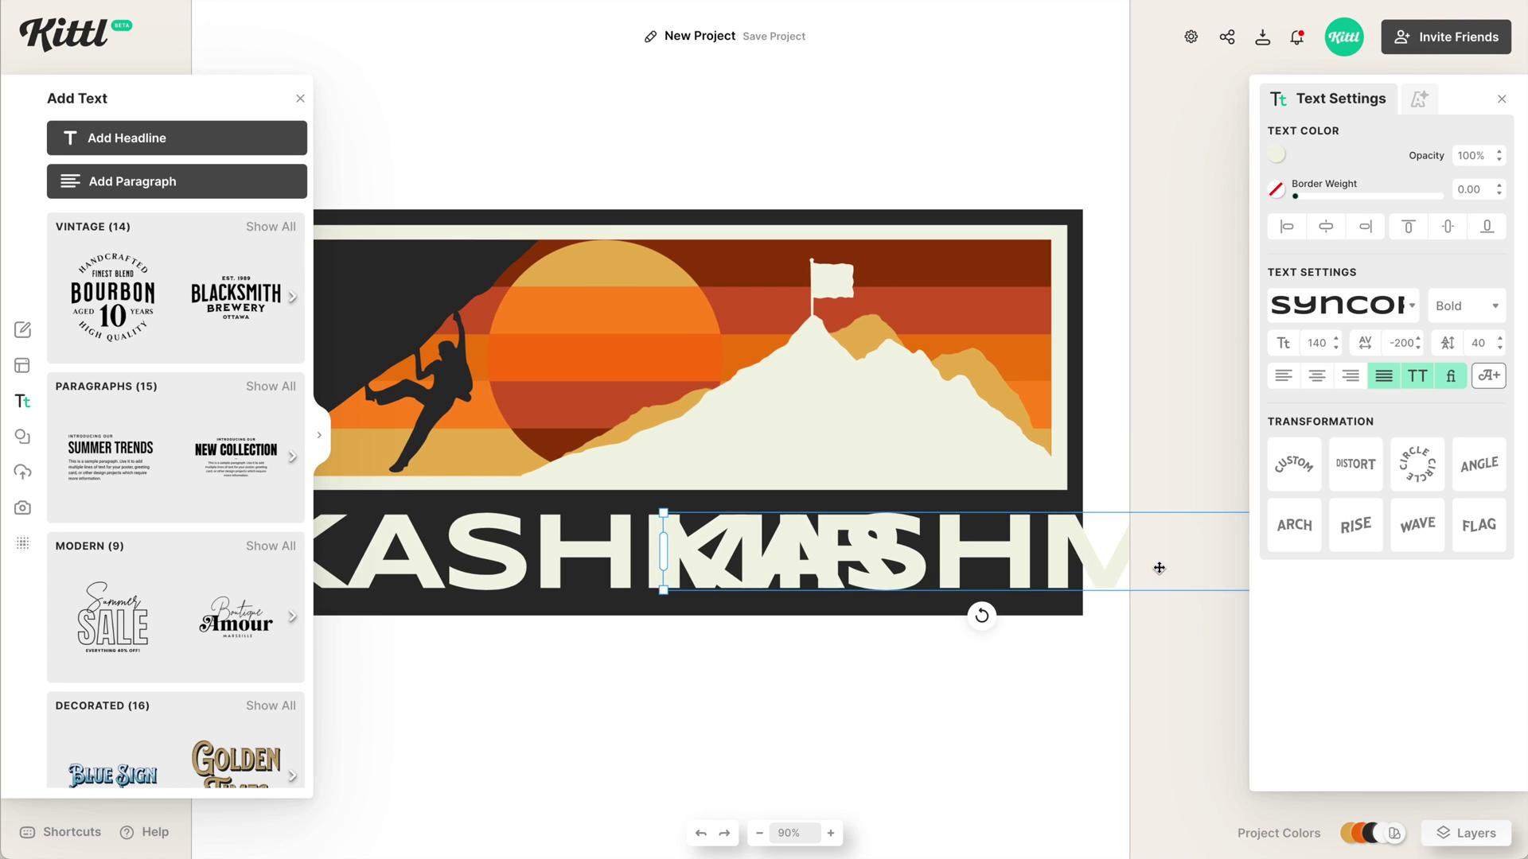
pyautogui.doubleClick(1083, 561)
pyautogui.write('YRO')
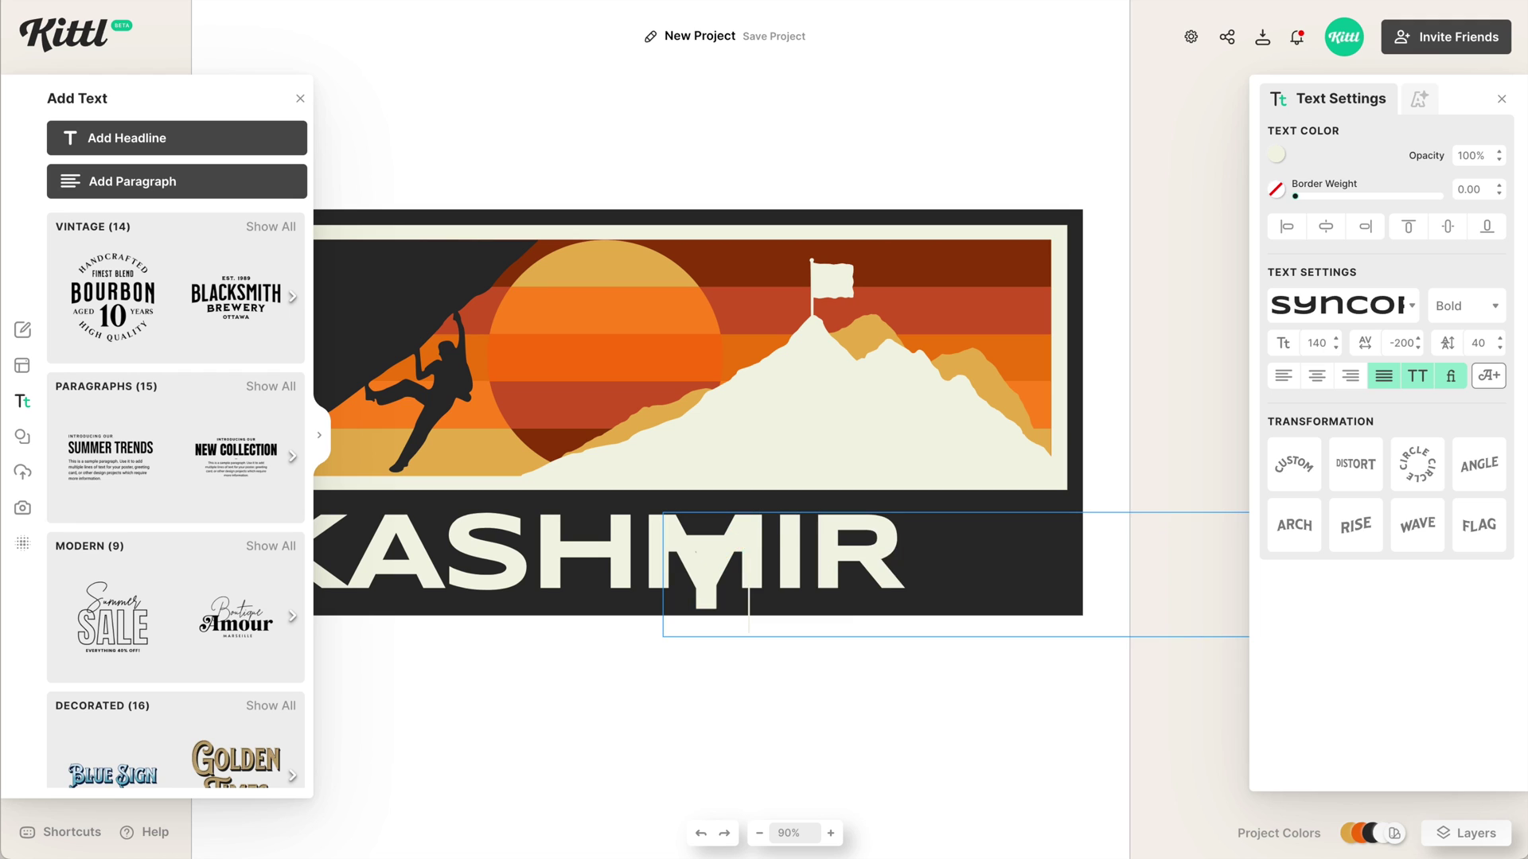
pyautogui.press('BackSpace')
pyautogui.press('BackSpace')
pyautogui.press('BackSpace')
pyautogui.write('Yours')
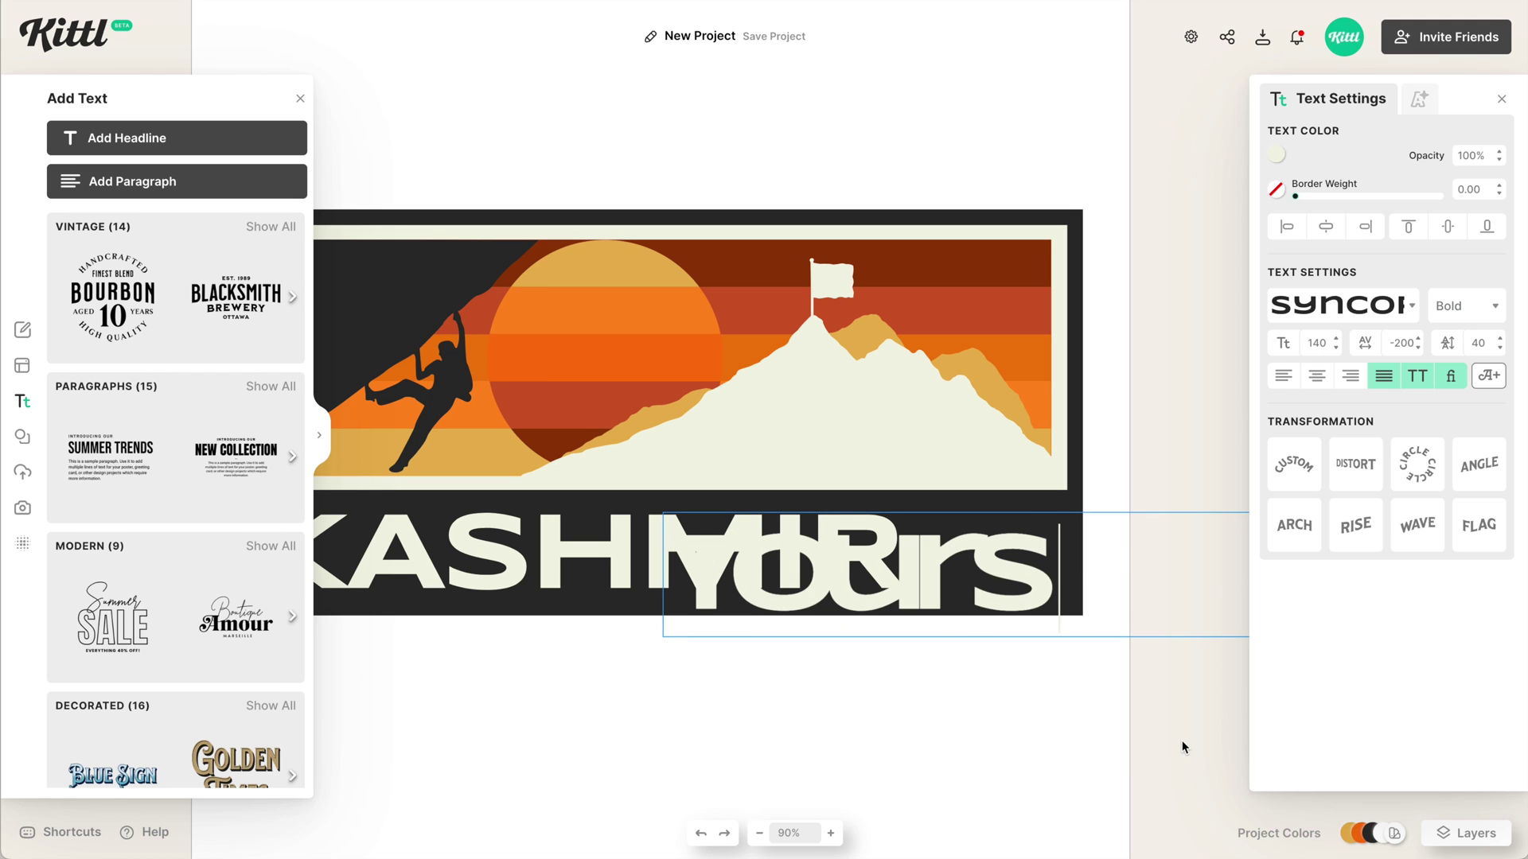
pyautogui.press('Escape')
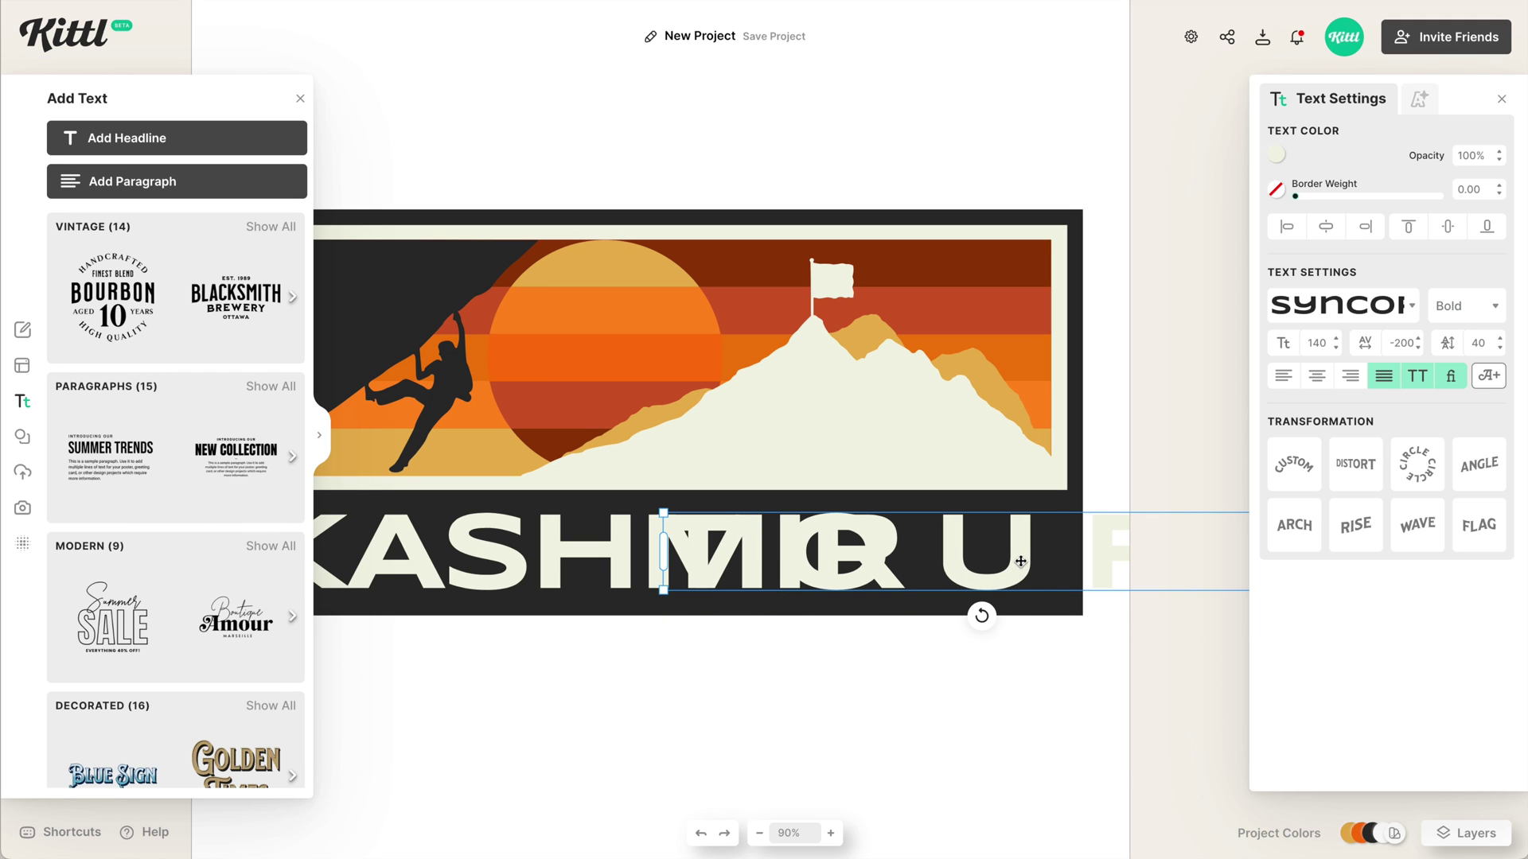
pyautogui.moveTo(1022, 561); pyautogui.dragTo(860, 733)
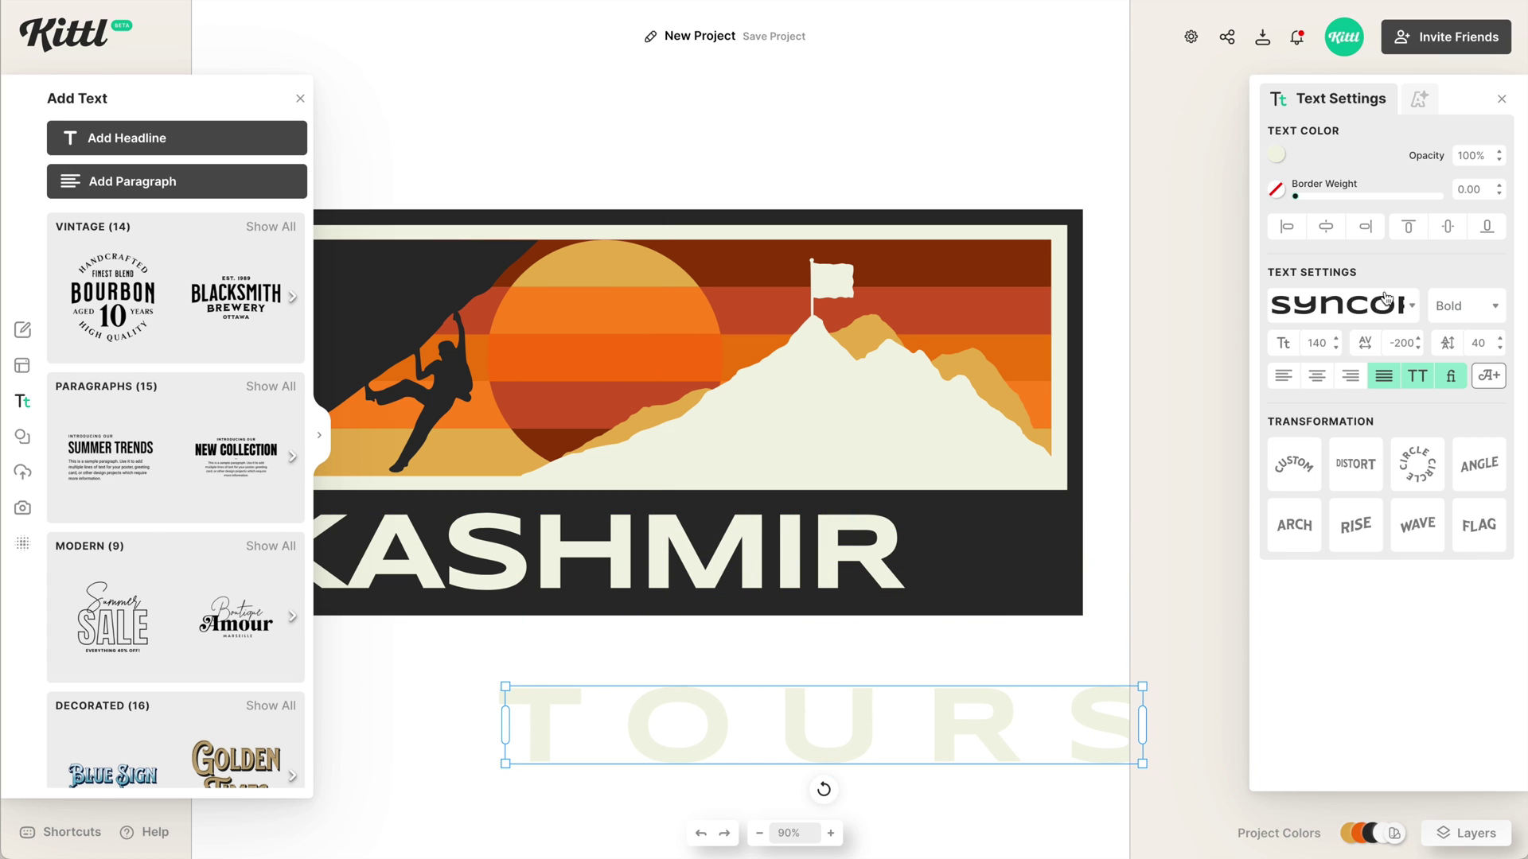
pyautogui.click(1283, 377)
pyautogui.hotkey('ctrl', 'z')
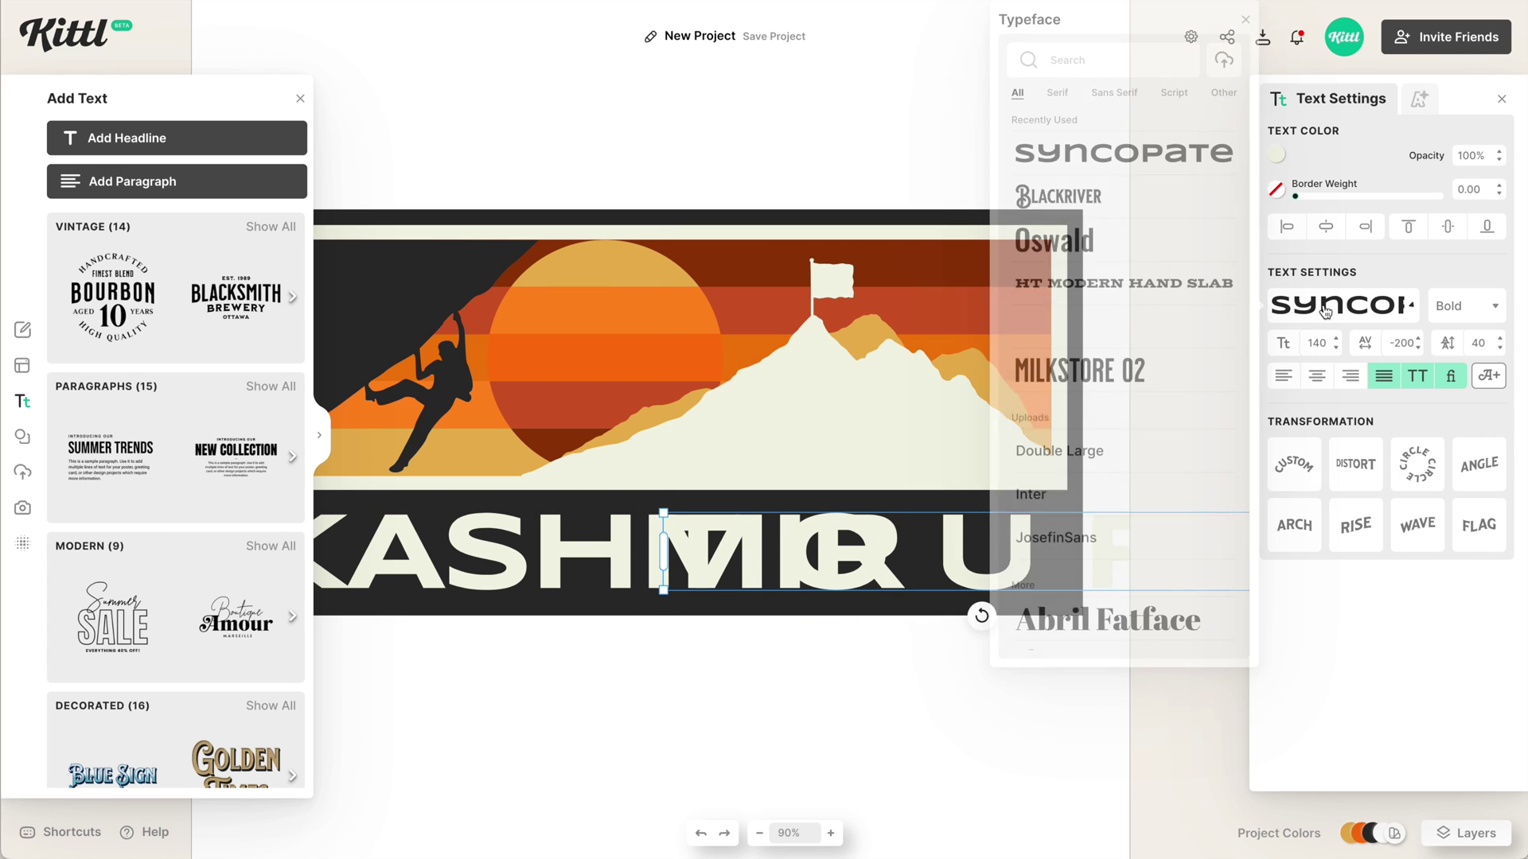
# Set TOURS in Oswald and narrow its box to one tight line beside KASHMIR
pyautogui.click(1325, 309)
pyautogui.click(1137, 252)
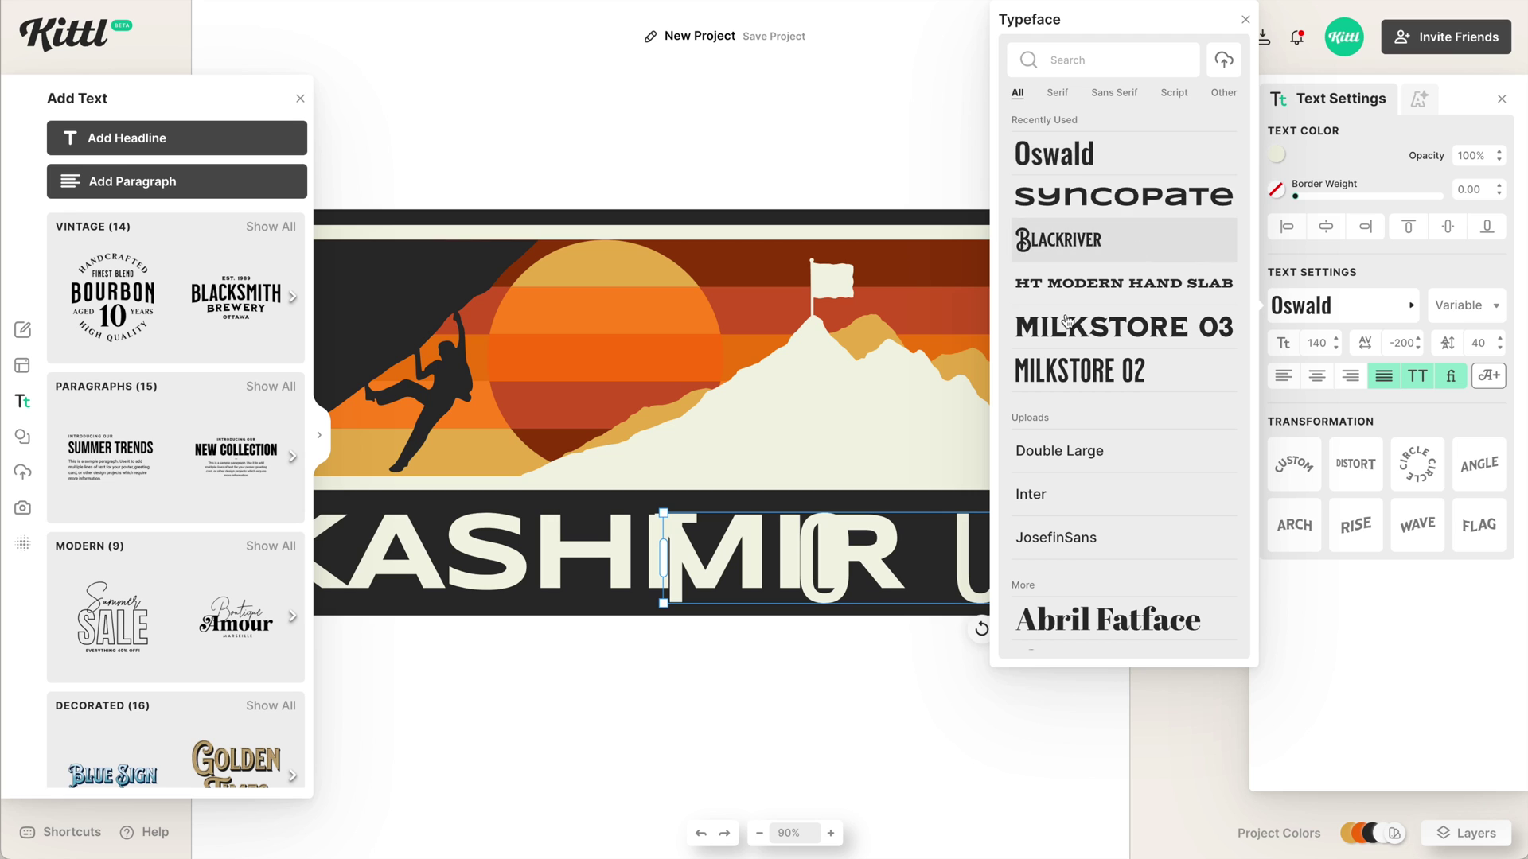
pyautogui.click(960, 556)
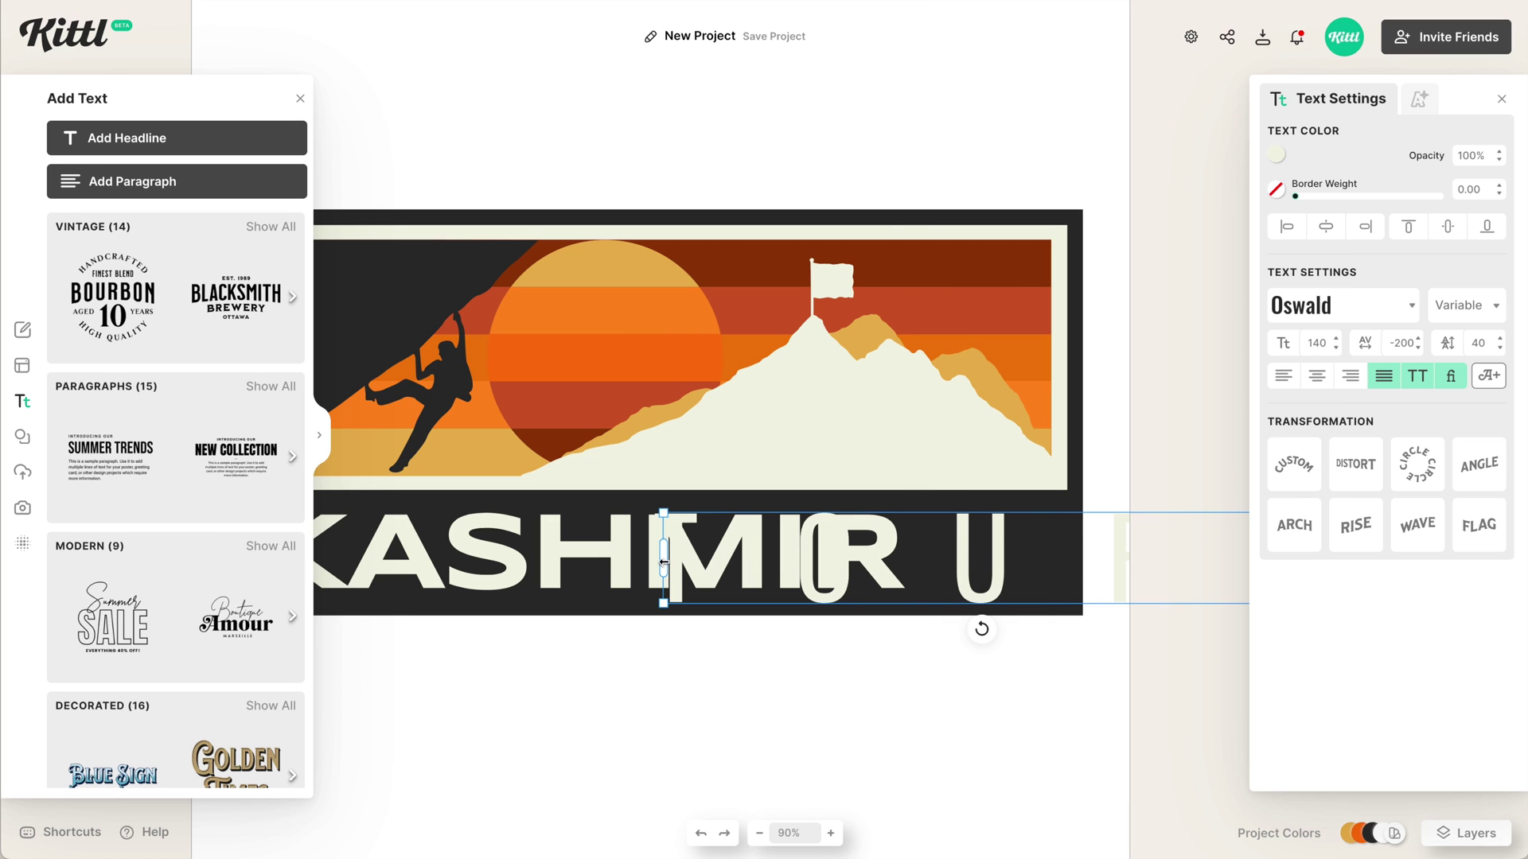
pyautogui.moveTo(765, 562); pyautogui.dragTo(928, 548)
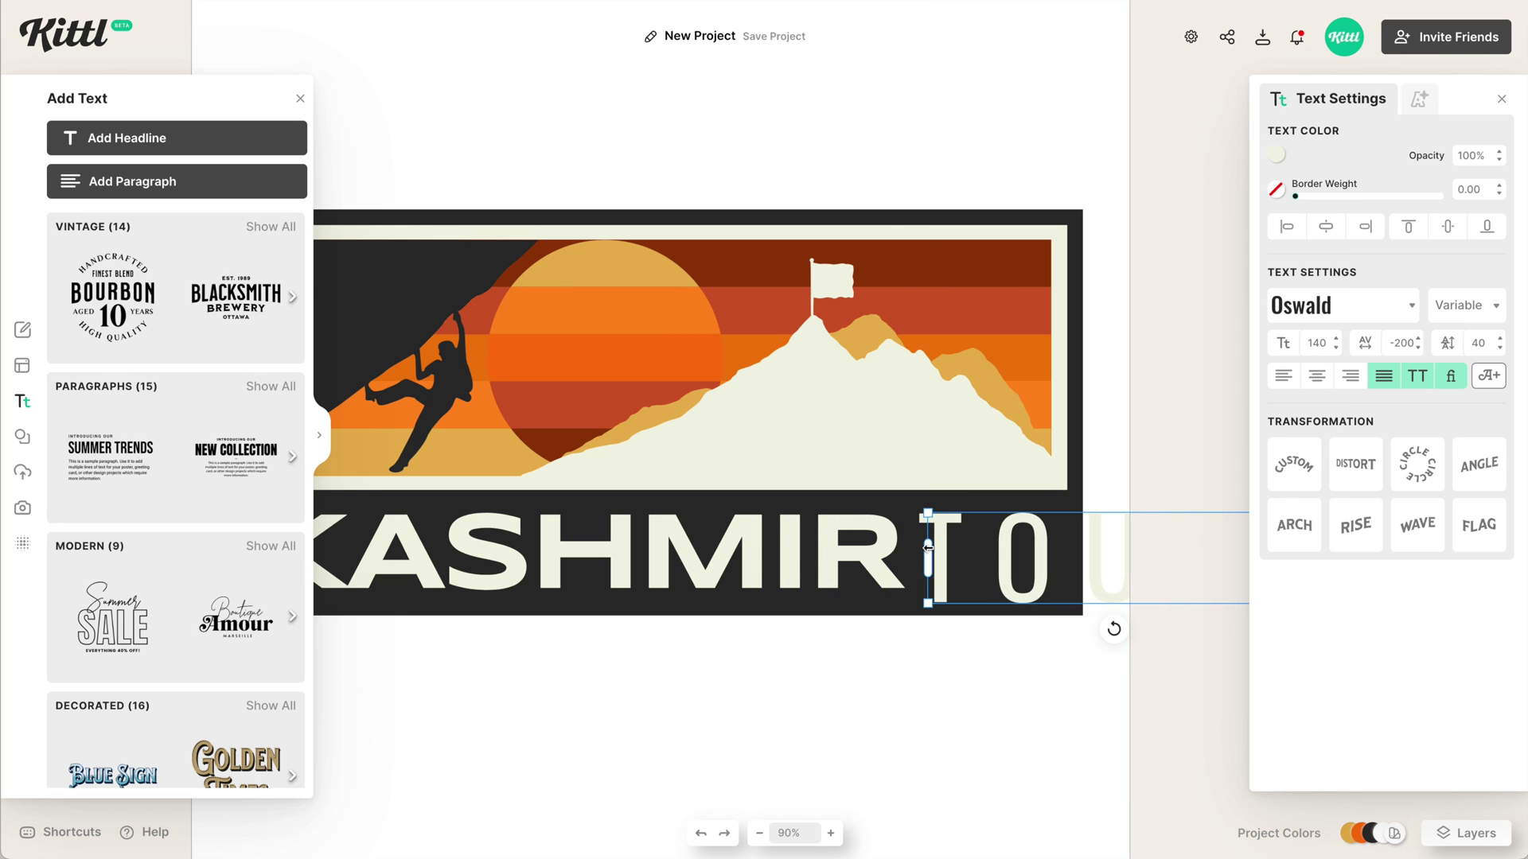
pyautogui.hscroll(5, 928, 547)
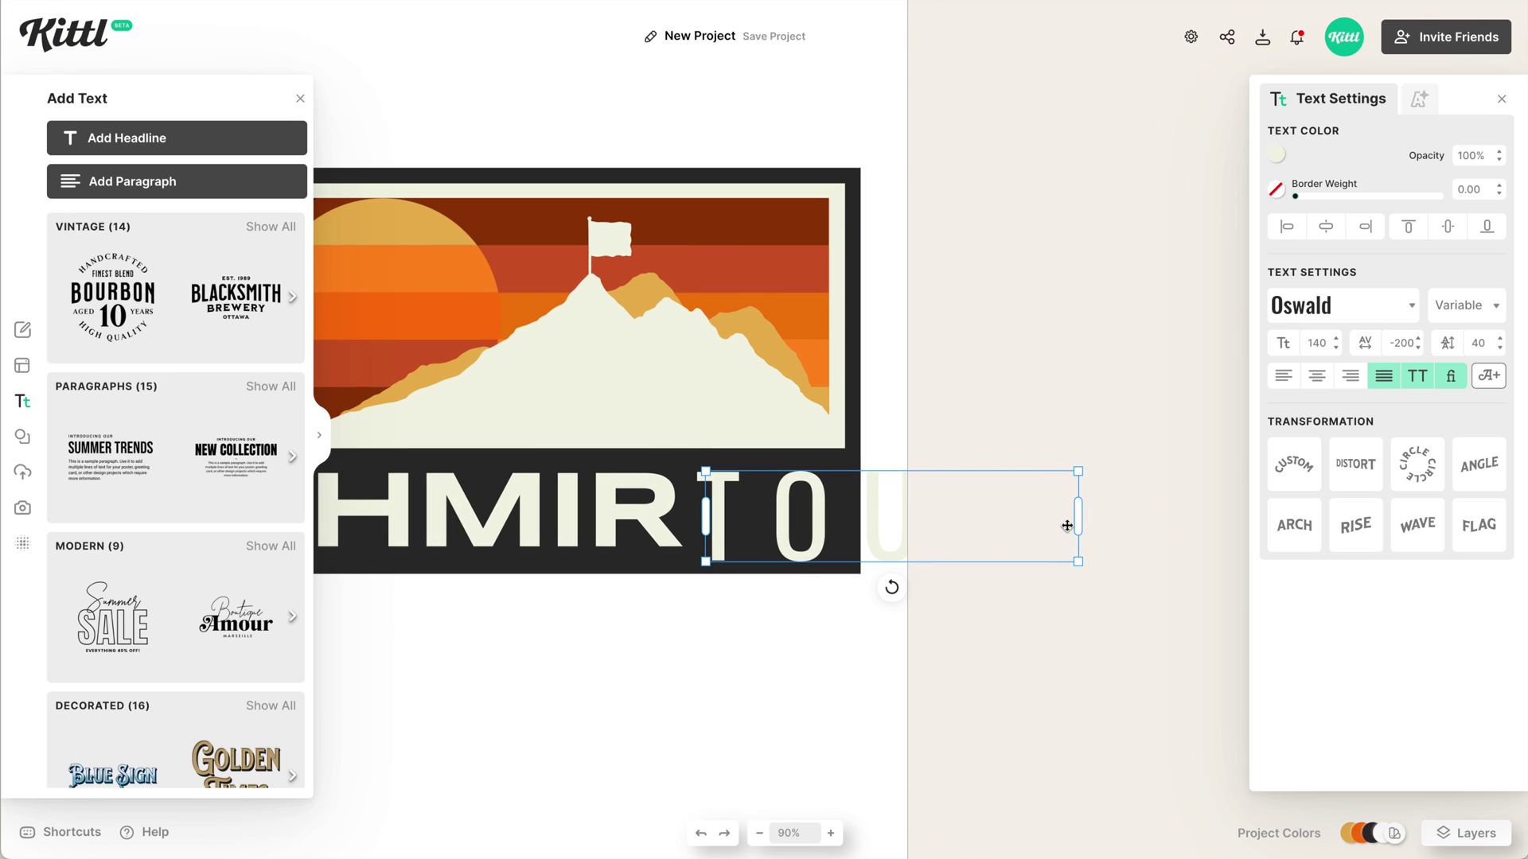
pyautogui.moveTo(1083, 525); pyautogui.dragTo(858, 547)
pyautogui.hscroll(-5, 904, 492)
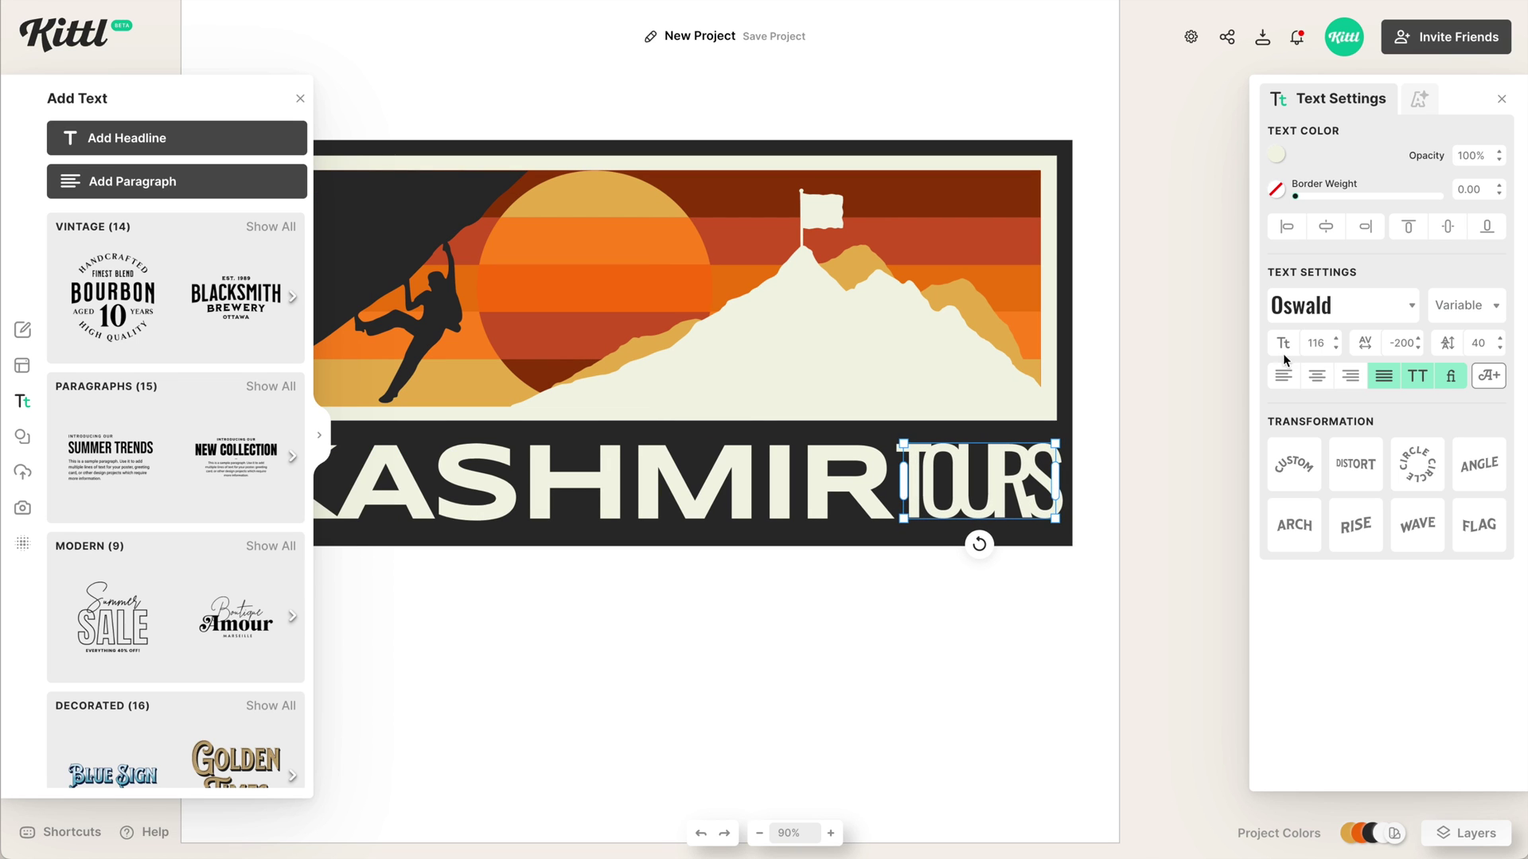
# Squeeze KASHMIR narrower to make room for TOURS, then zoom out to view the whole design
pyautogui.click(860, 489)
pyautogui.hscroll(-2, 915, 501)
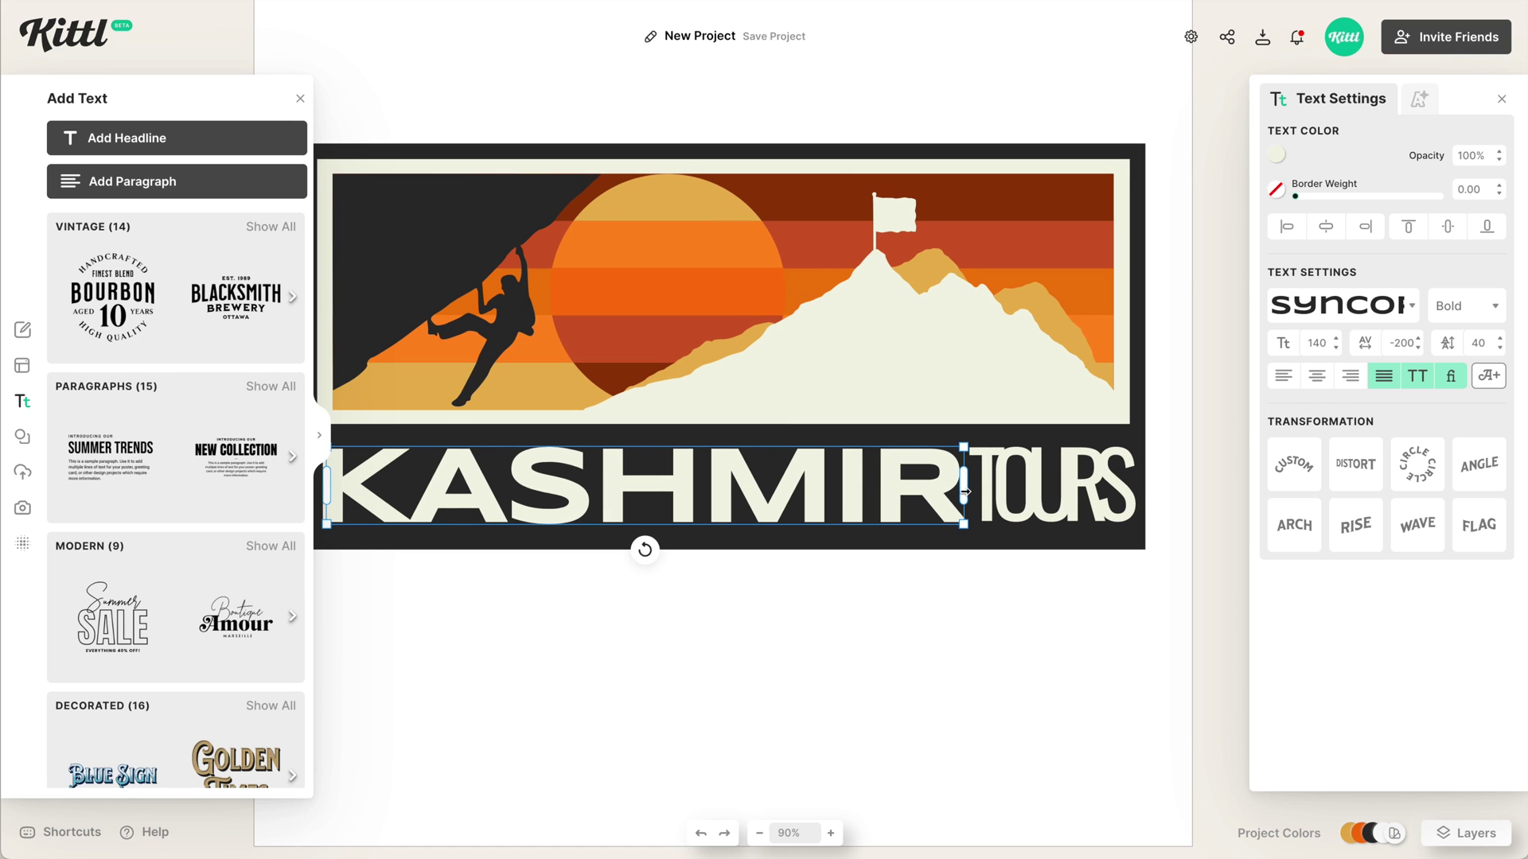
pyautogui.moveTo(965, 491); pyautogui.dragTo(931, 487)
pyautogui.click(934, 484)
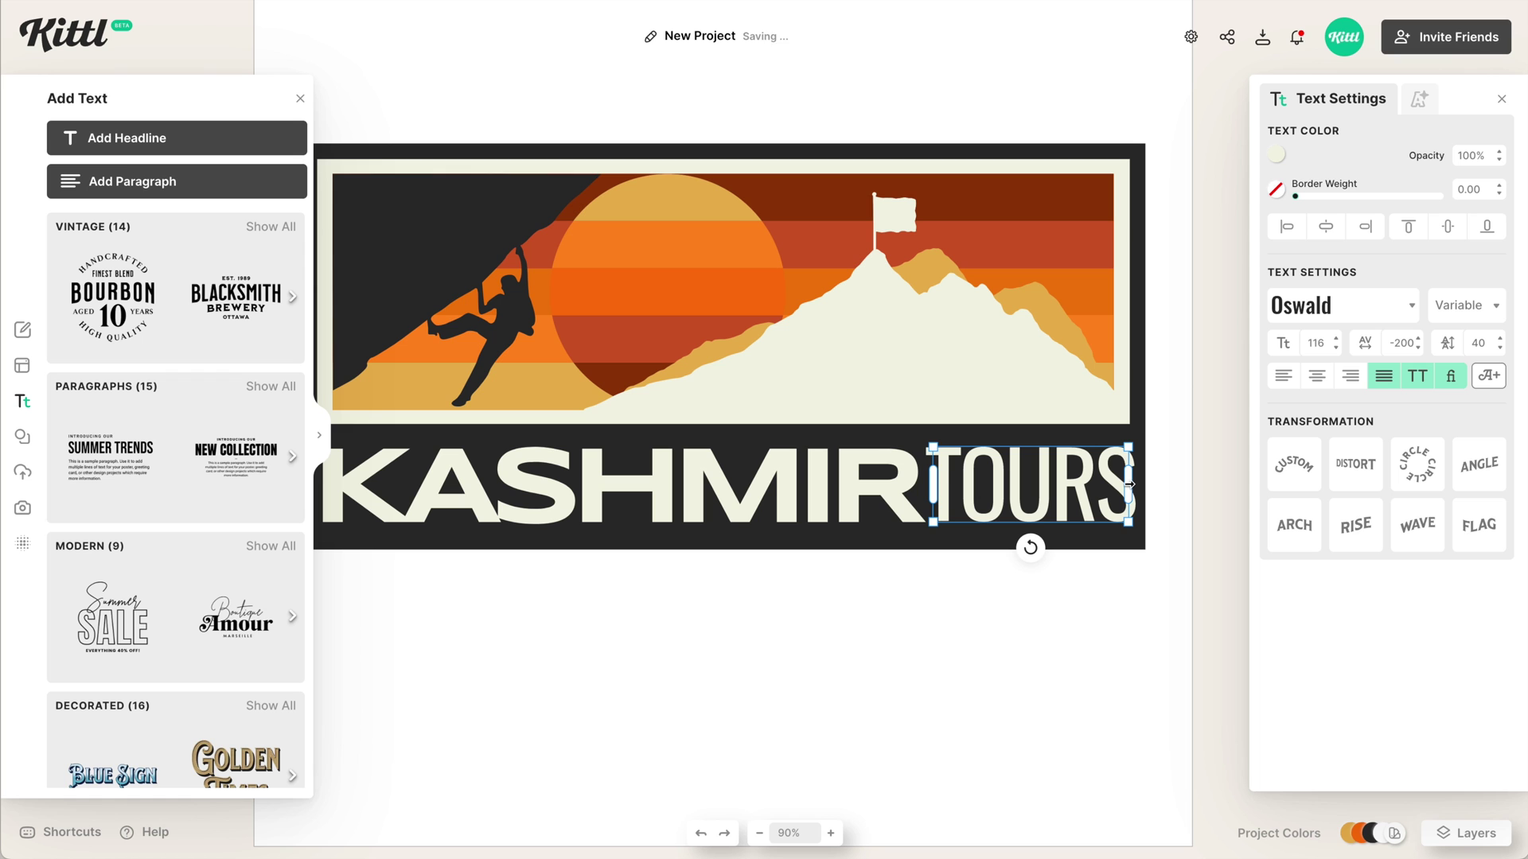
pyautogui.click(1112, 587)
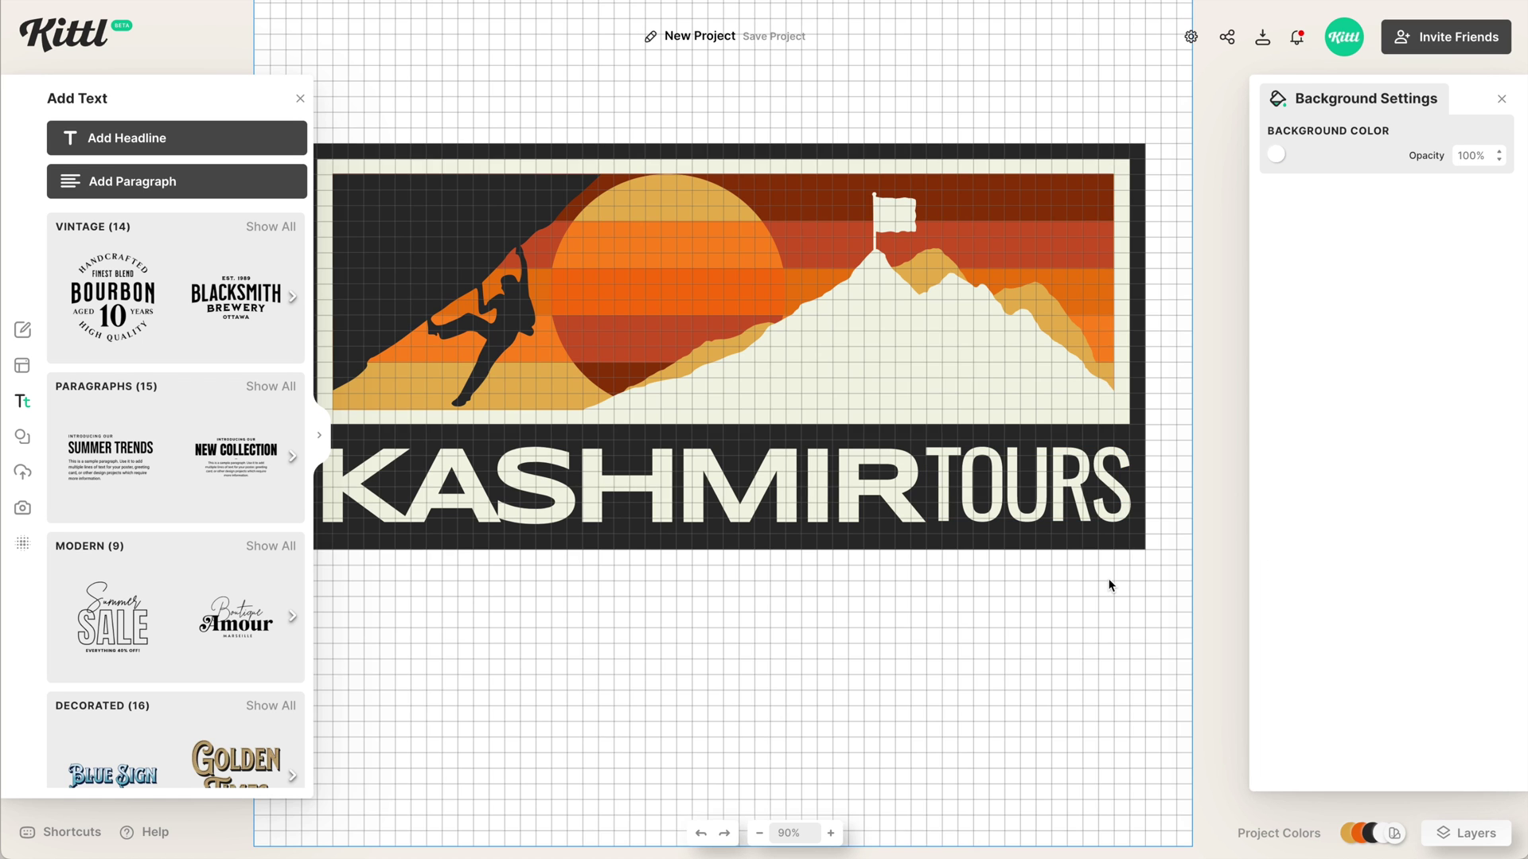
pyautogui.scroll(3, 1112, 587)
pyautogui.hotkey('ctrl', 'a')
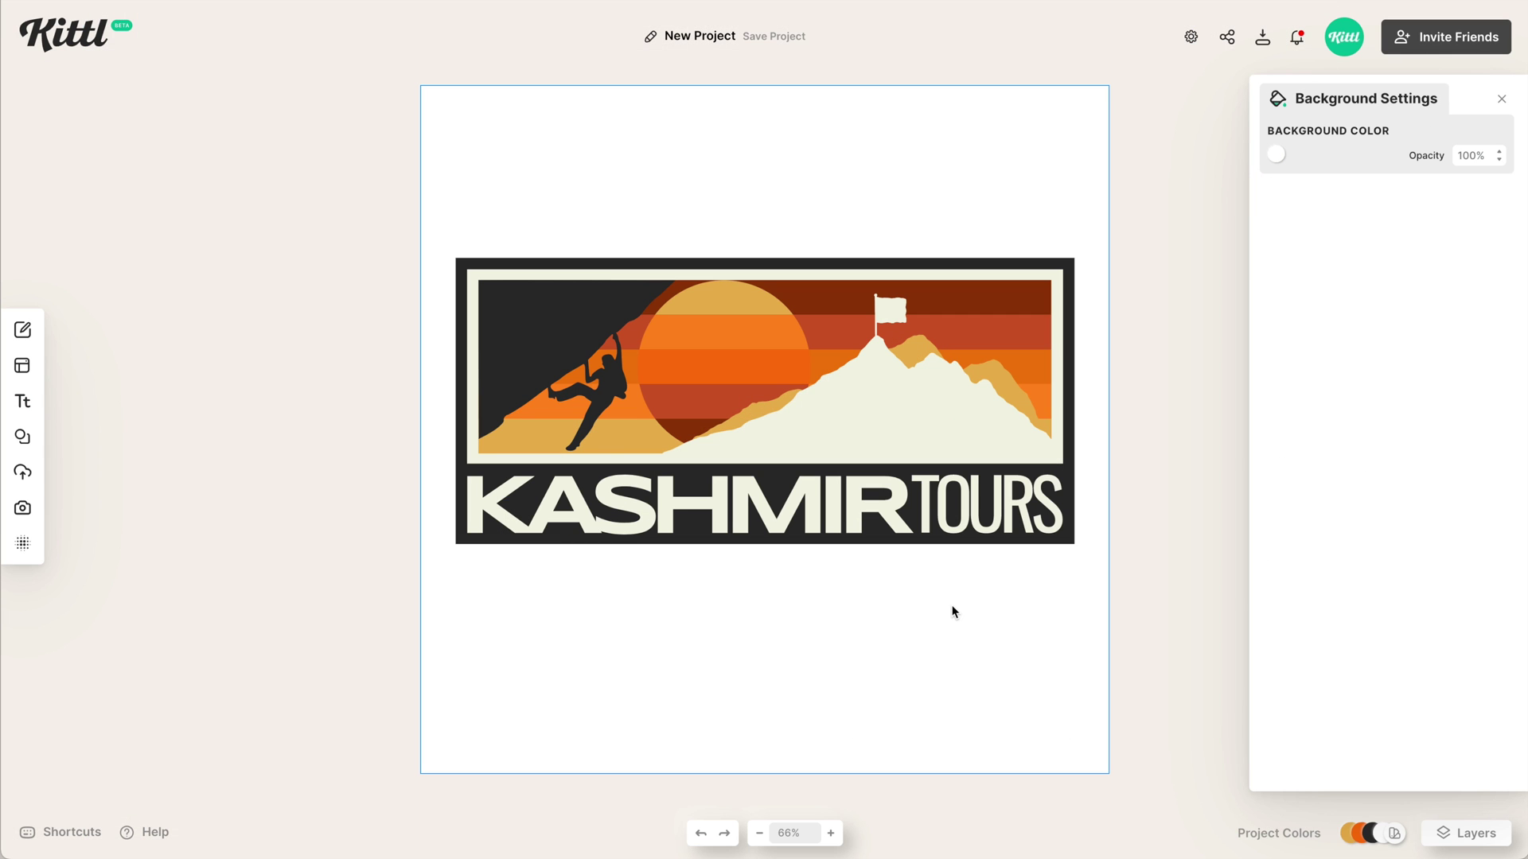
# Lower TOURS' variable font weight to about 317 for thinner lettering
pyautogui.click(999, 515)
pyautogui.click(1481, 314)
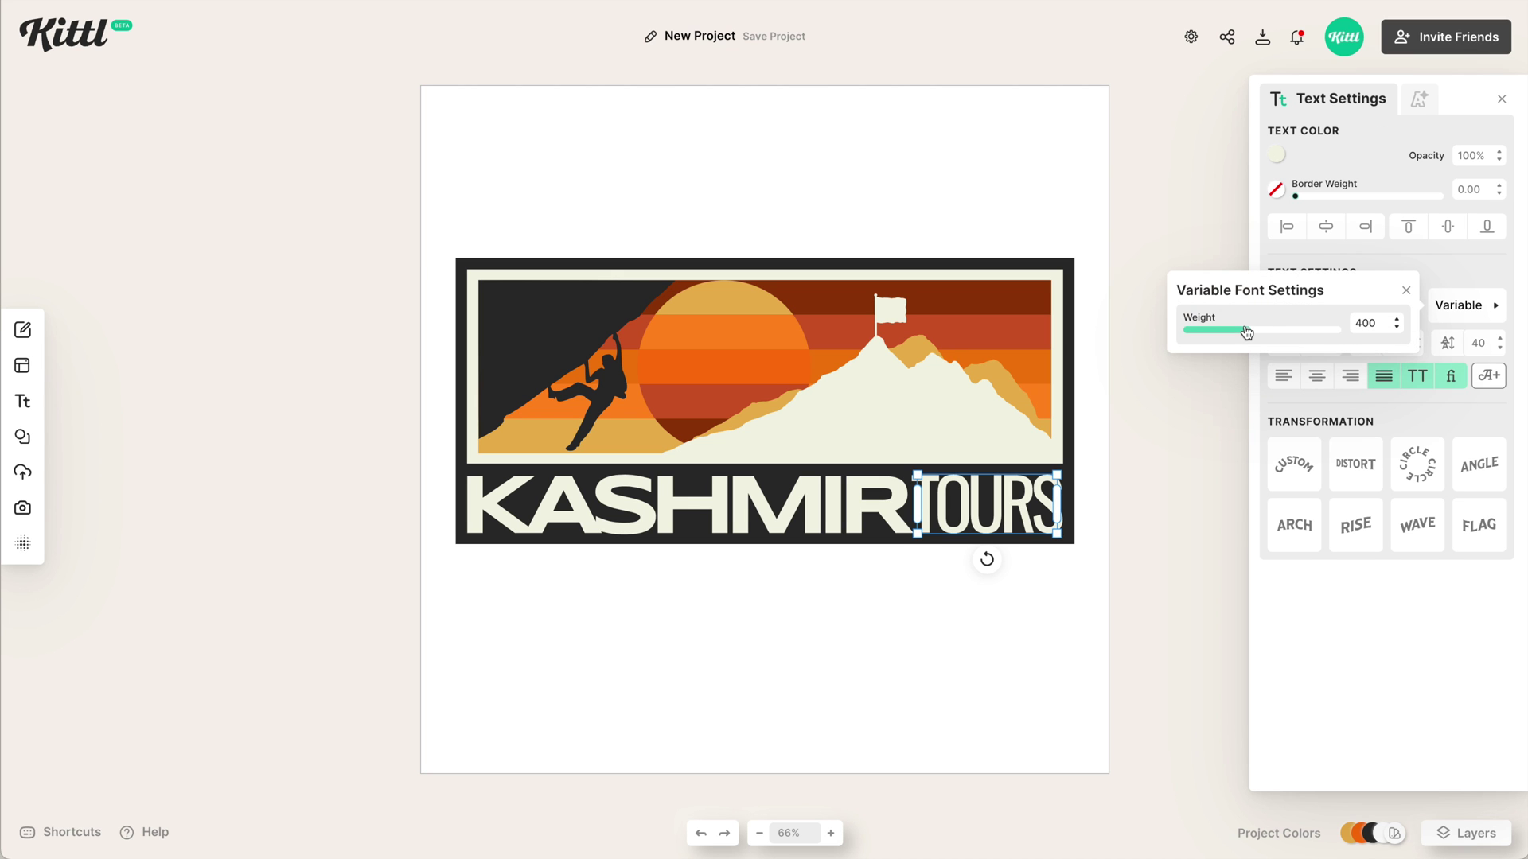
pyautogui.moveTo(1242, 334); pyautogui.dragTo(1233, 335)
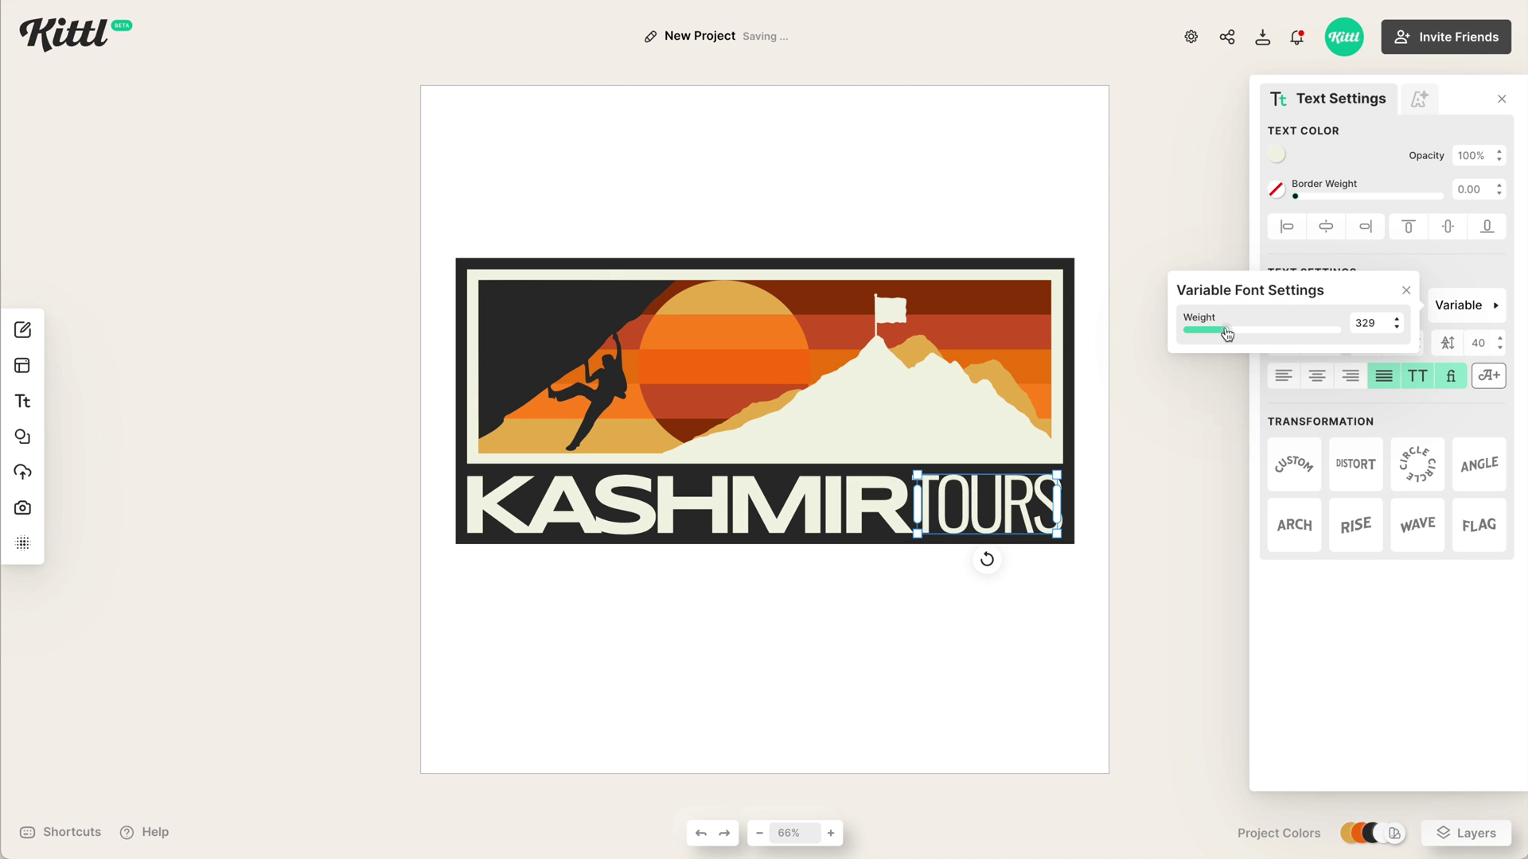
pyautogui.click(986, 648)
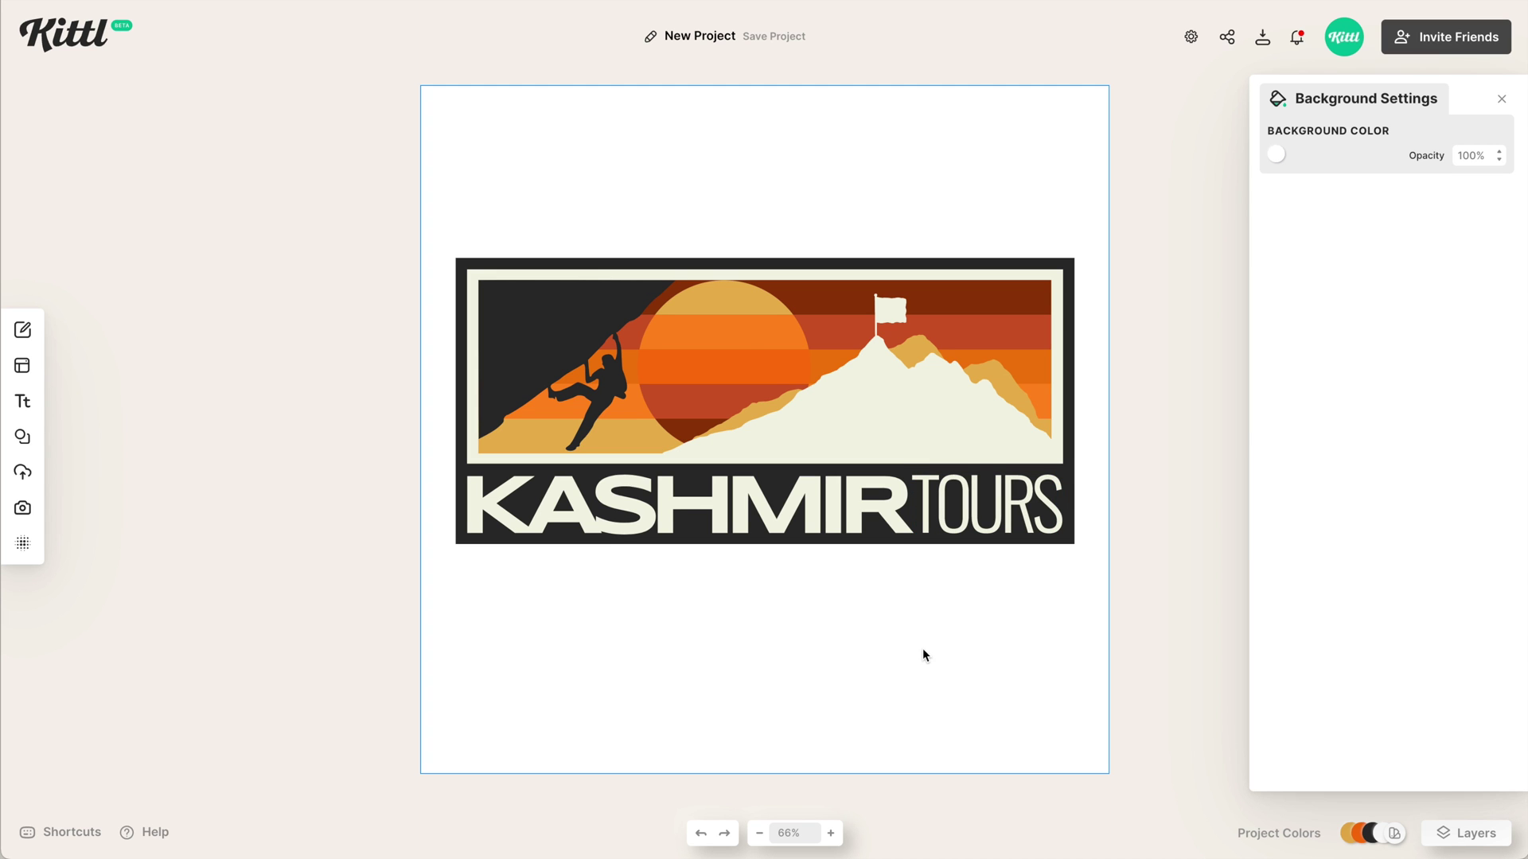
# Change the canvas background colour from white to muted teal #609197
pyautogui.click(1276, 155)
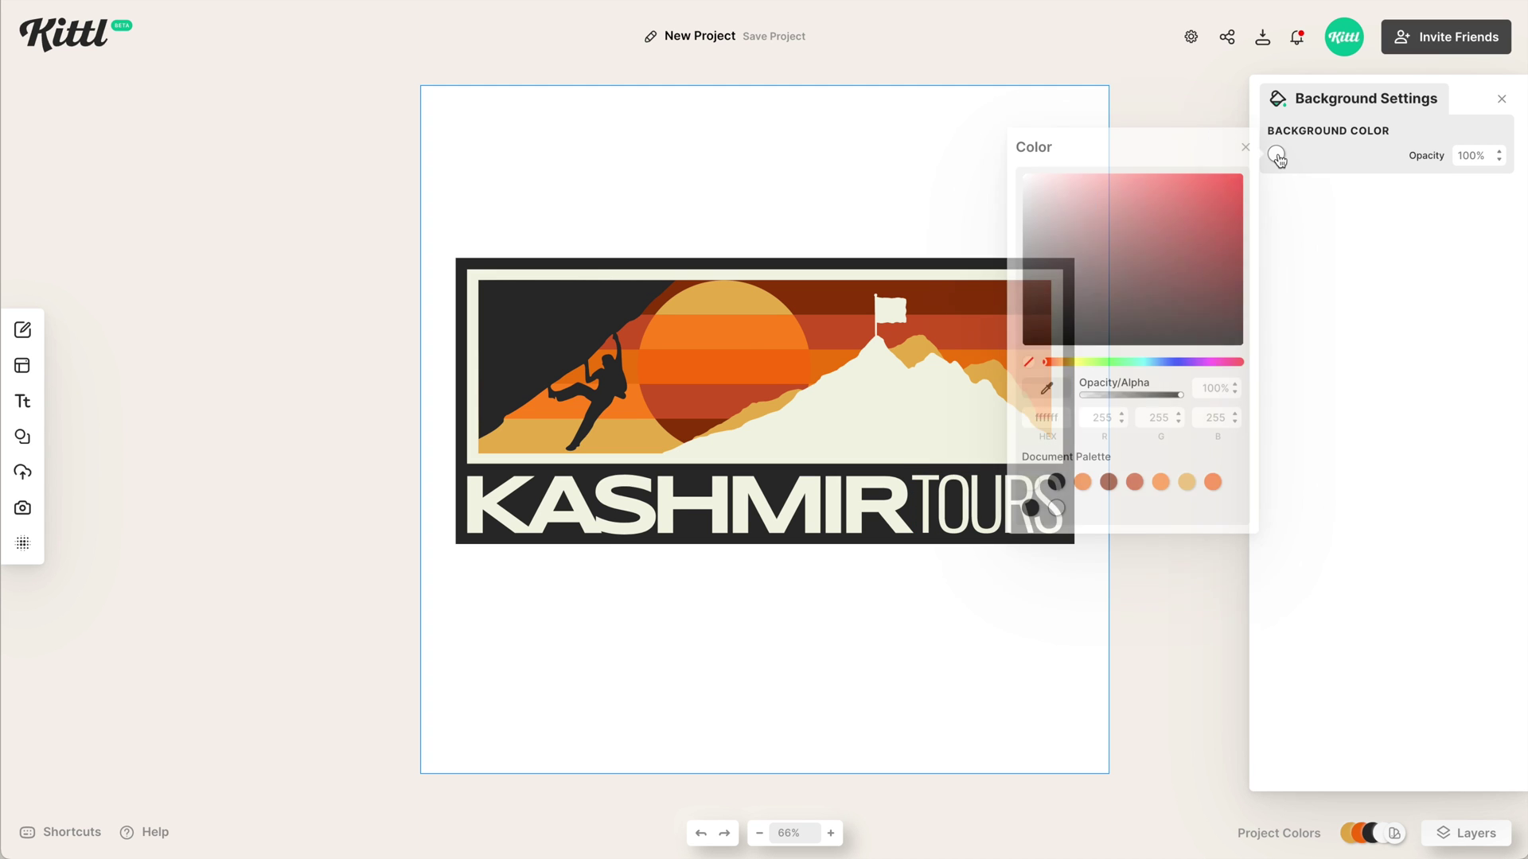
pyautogui.click(1148, 363)
pyautogui.click(1097, 224)
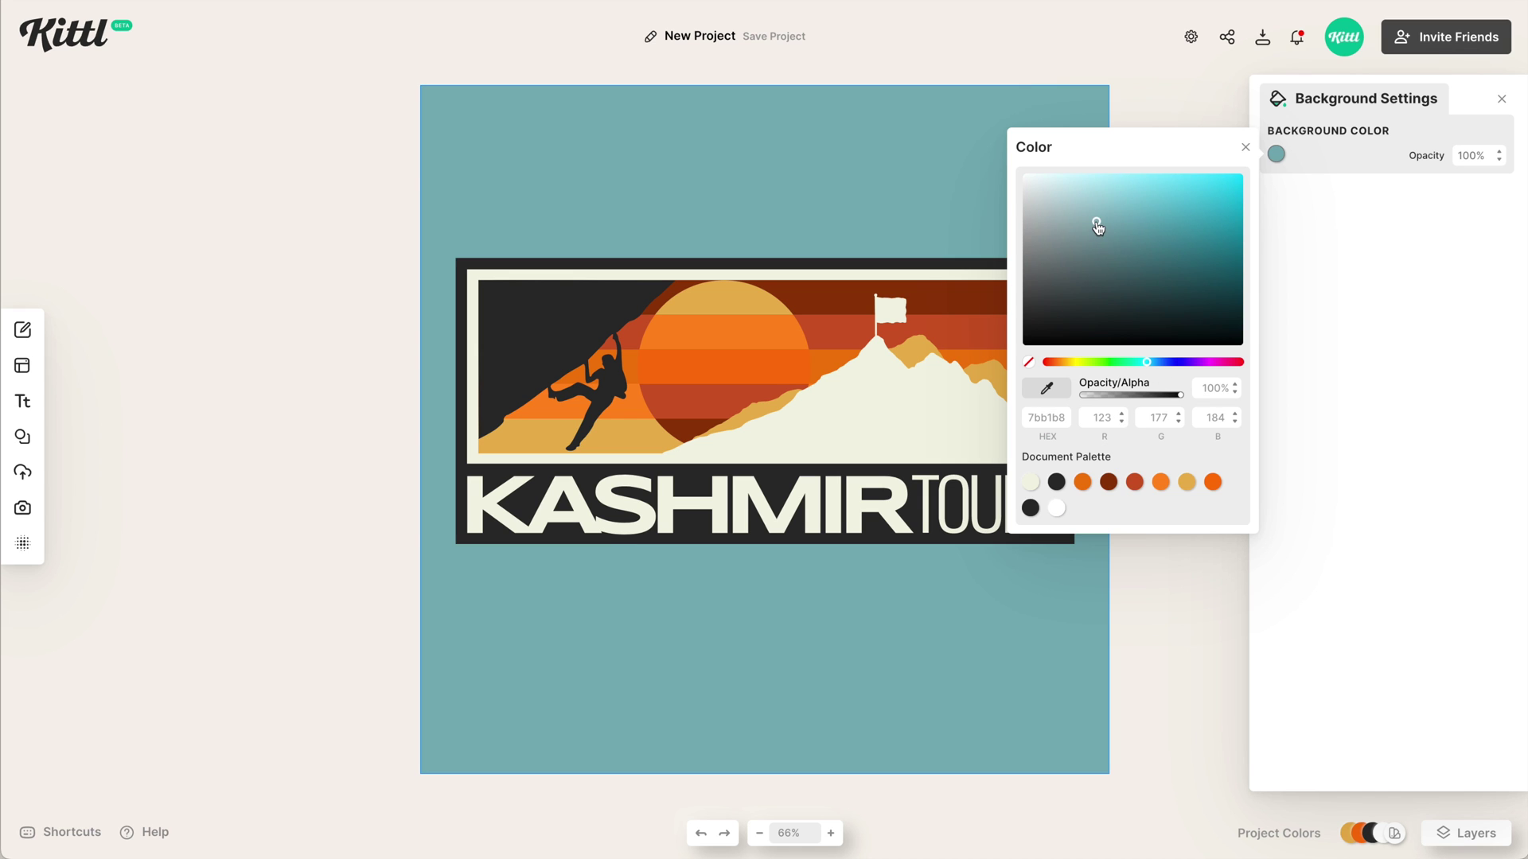
pyautogui.moveTo(1099, 227); pyautogui.dragTo(1106, 241)
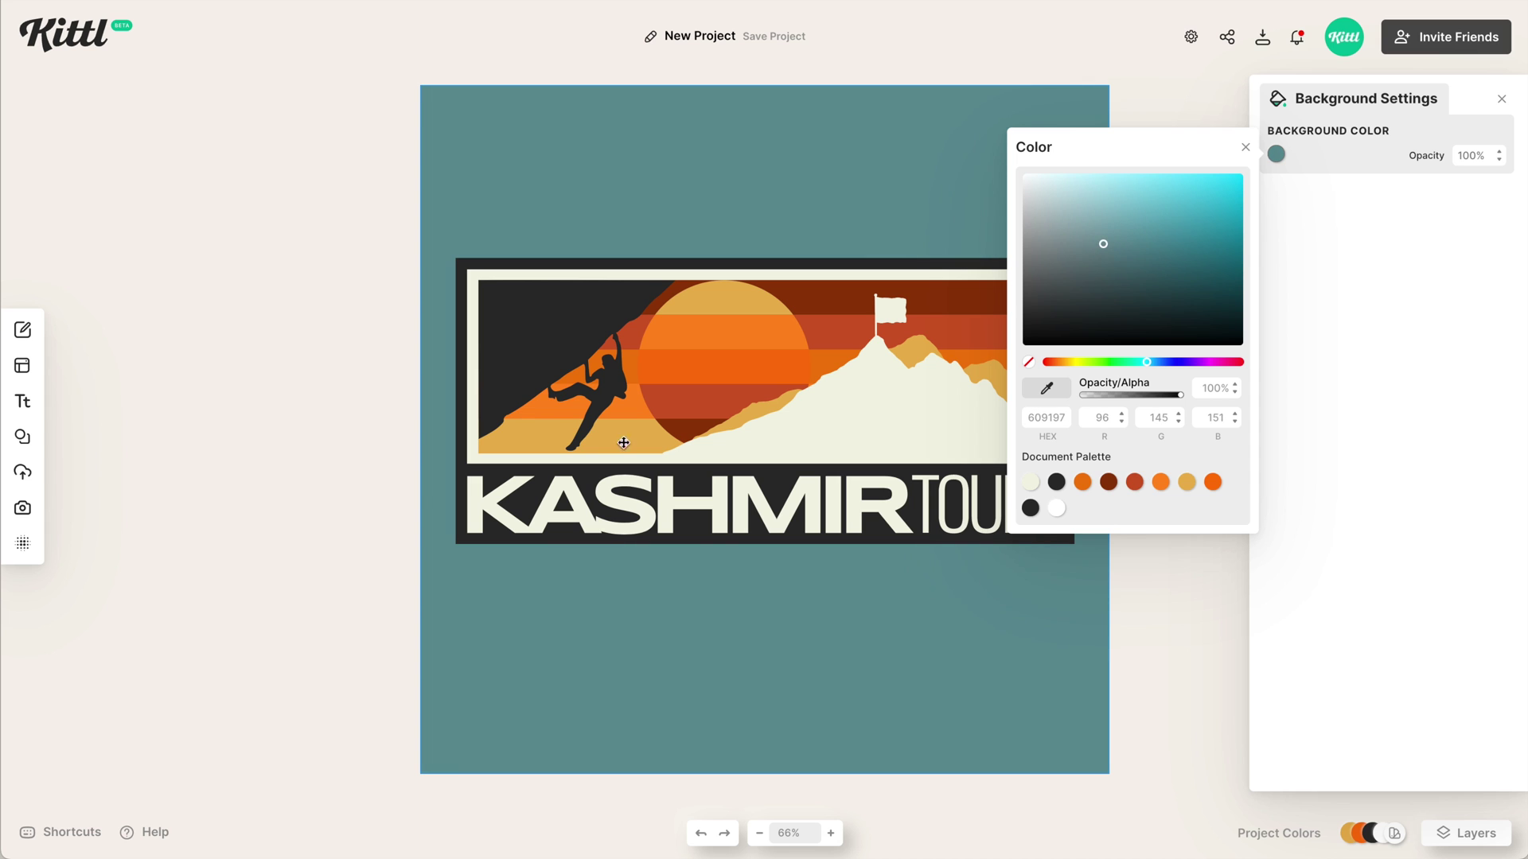
pyautogui.click(299, 480)
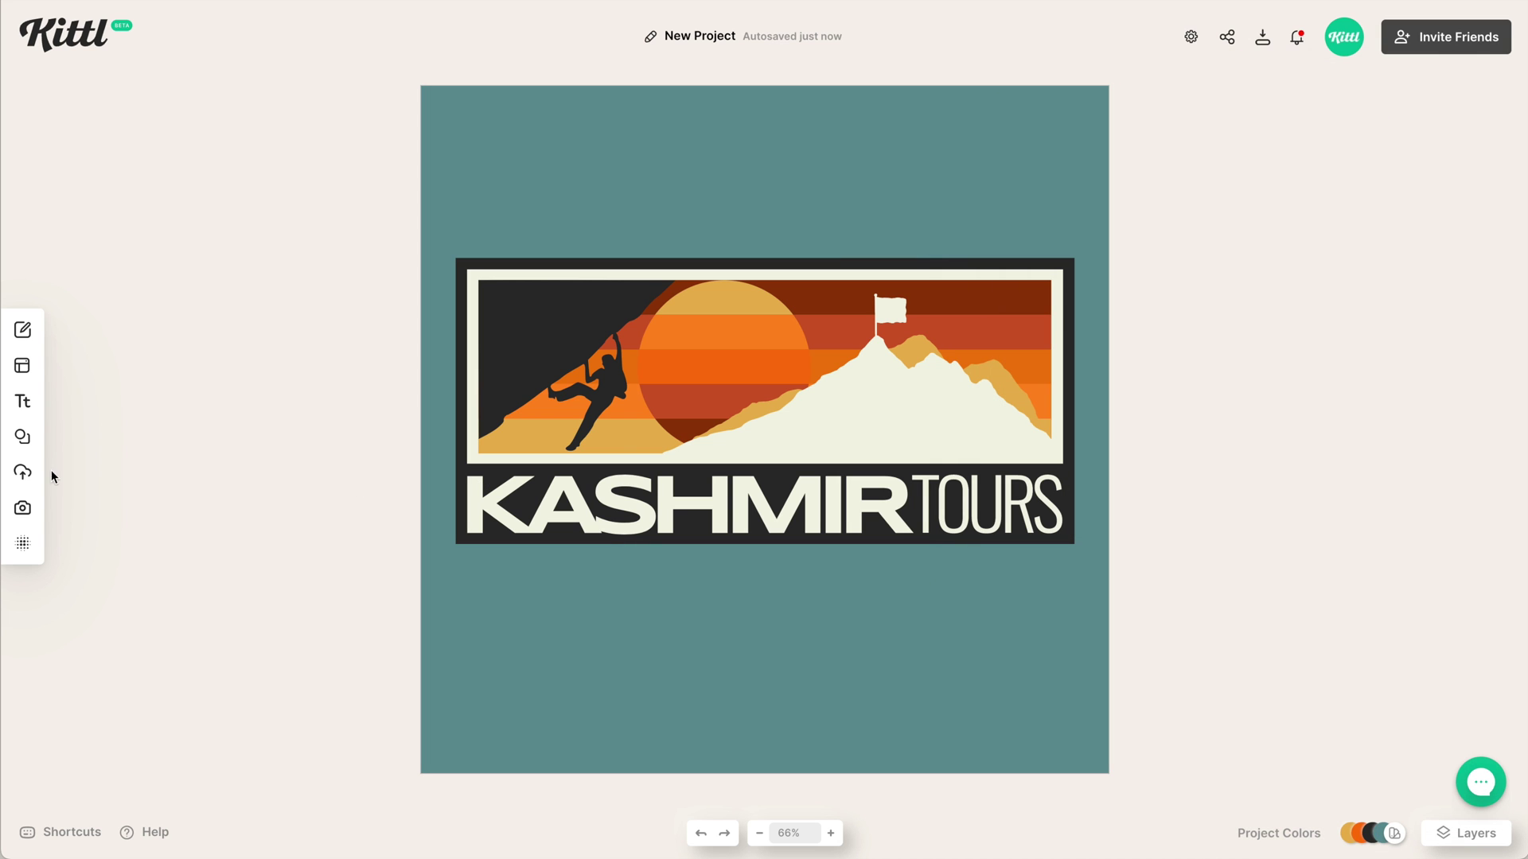
# Browse the grain thumbnails in the Textures library
pyautogui.click(28, 557)
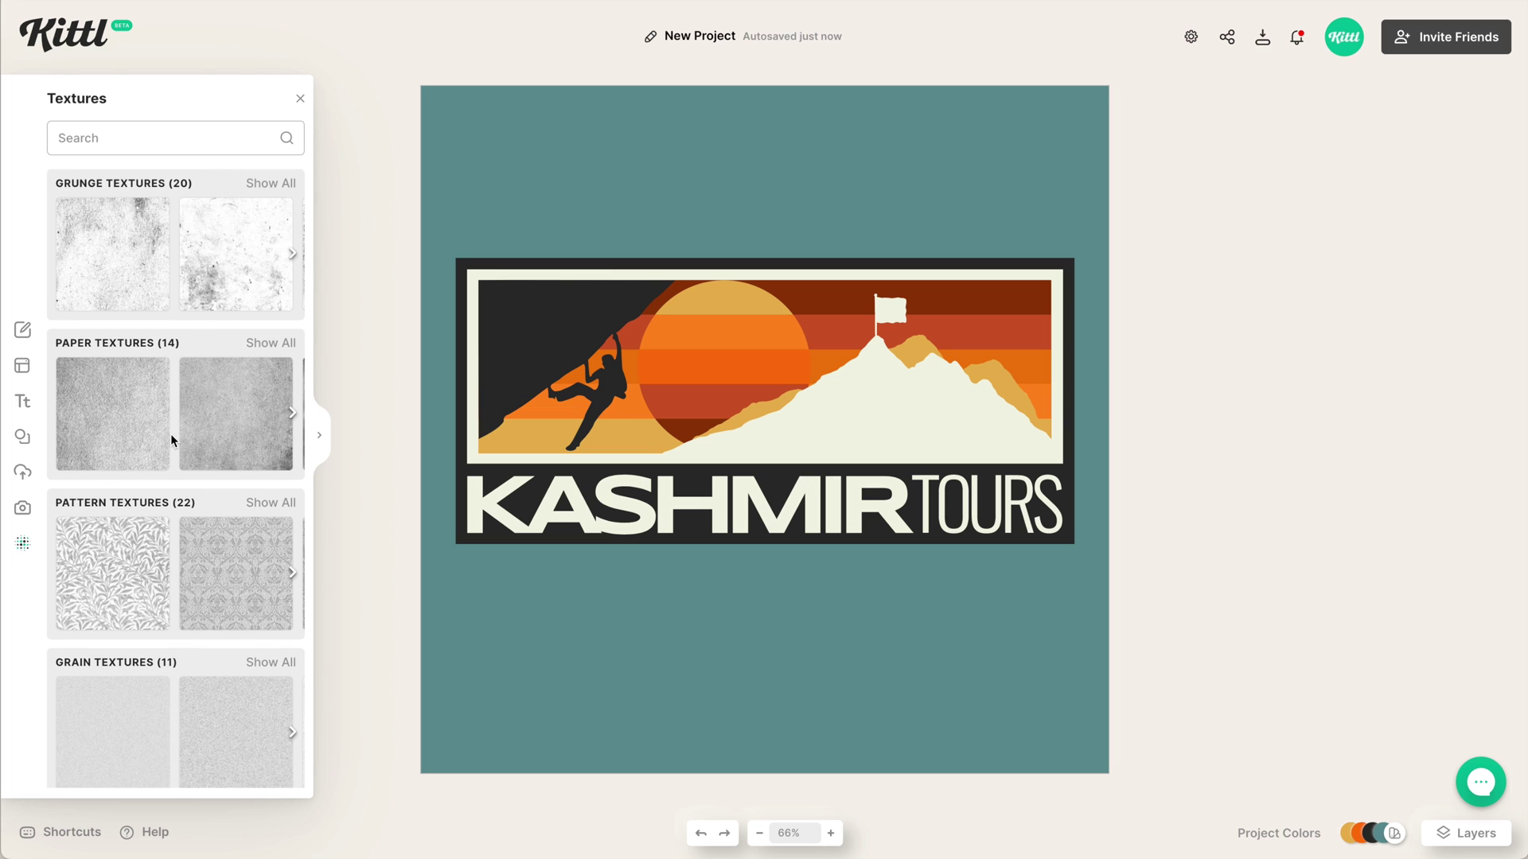
pyautogui.scroll(-1, 171, 436)
pyautogui.scroll(-3, 171, 410)
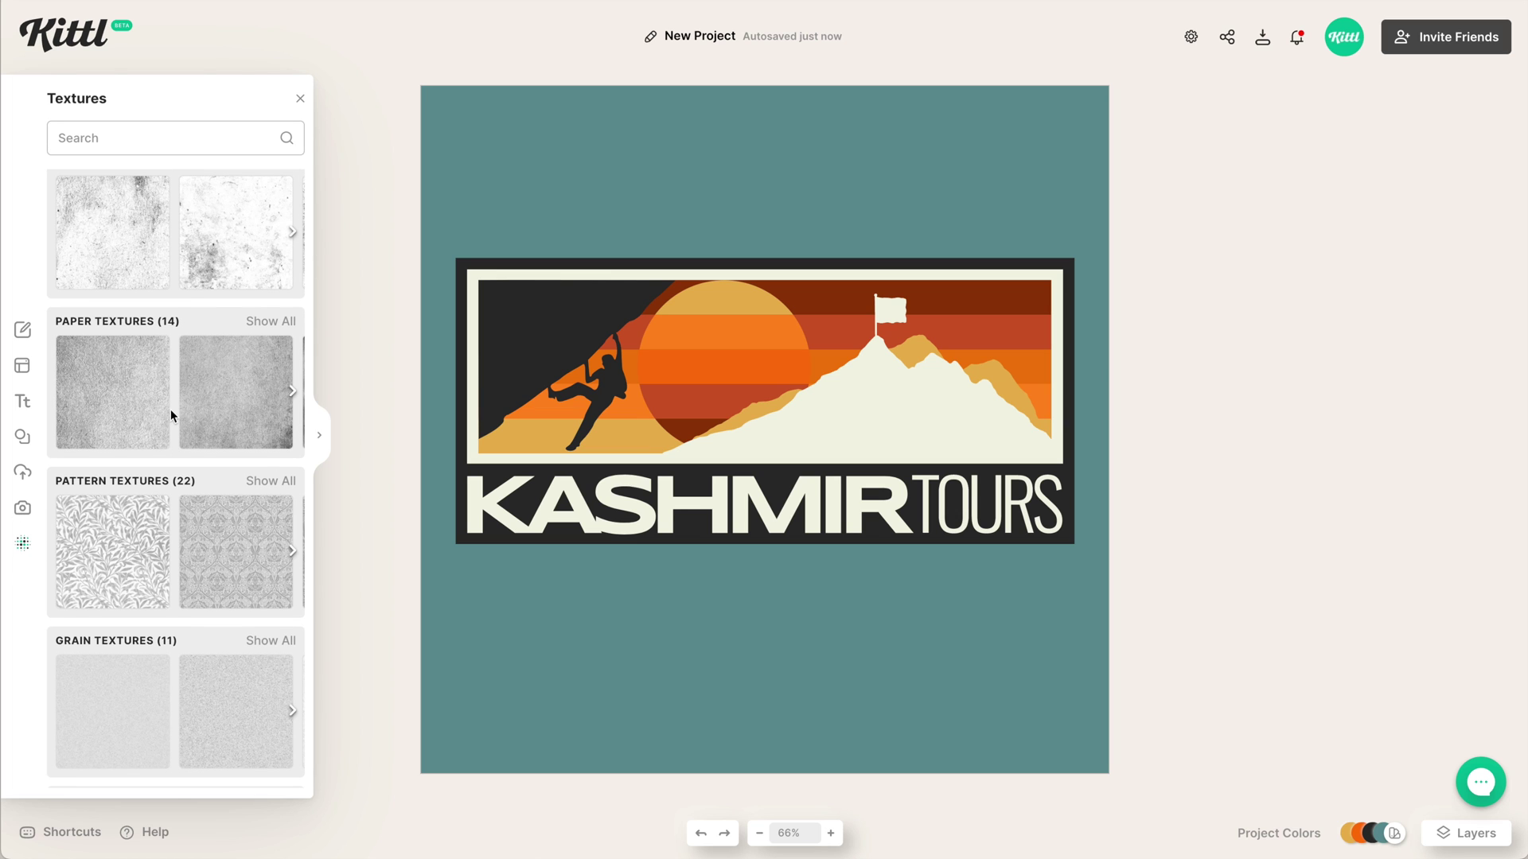
pyautogui.hscroll(5, 186, 513)
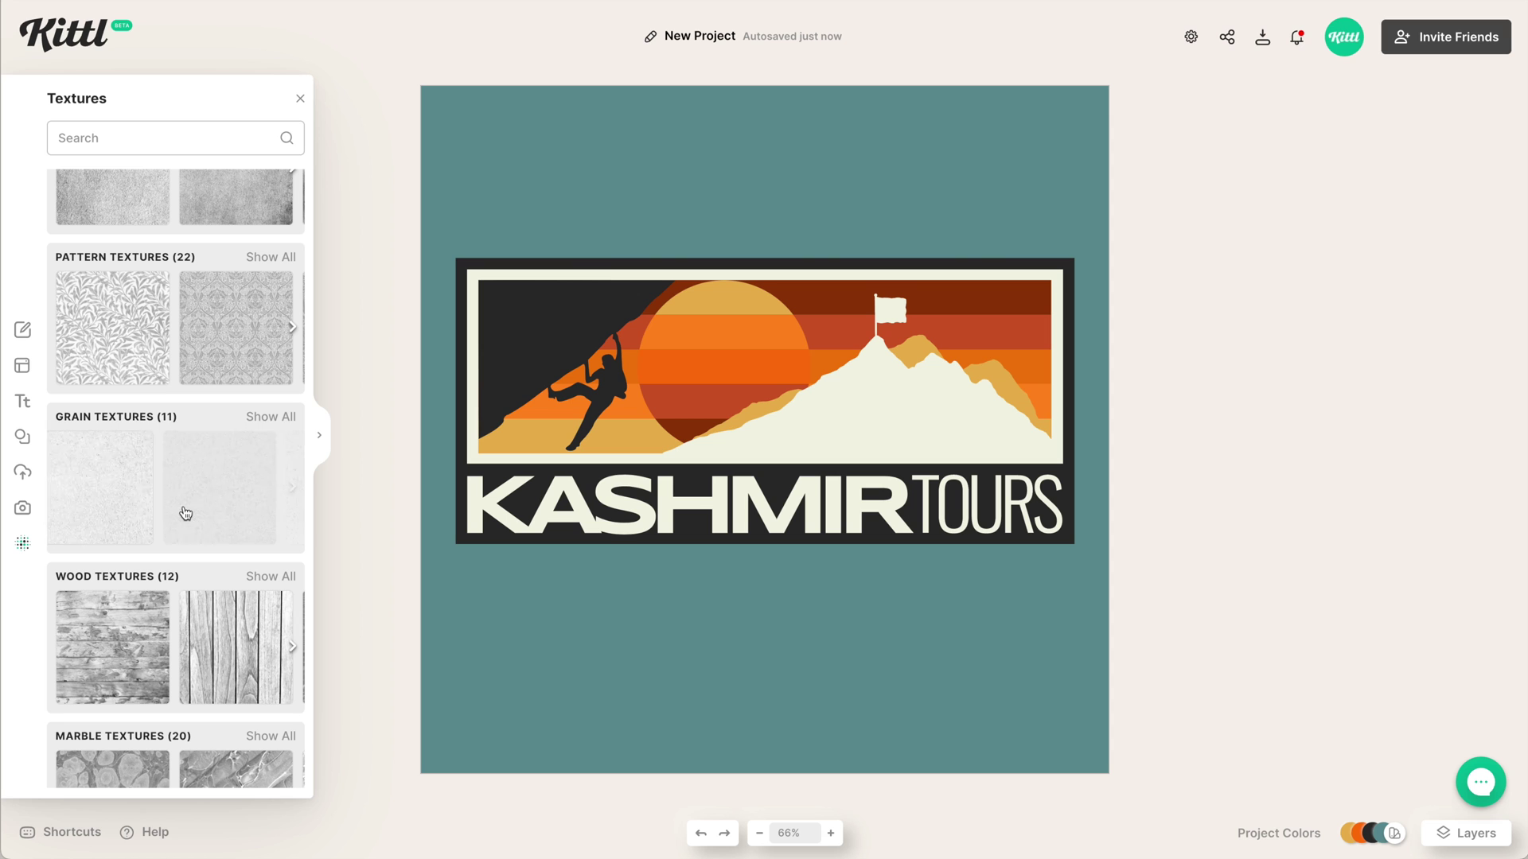
pyautogui.hscroll(2, 186, 513)
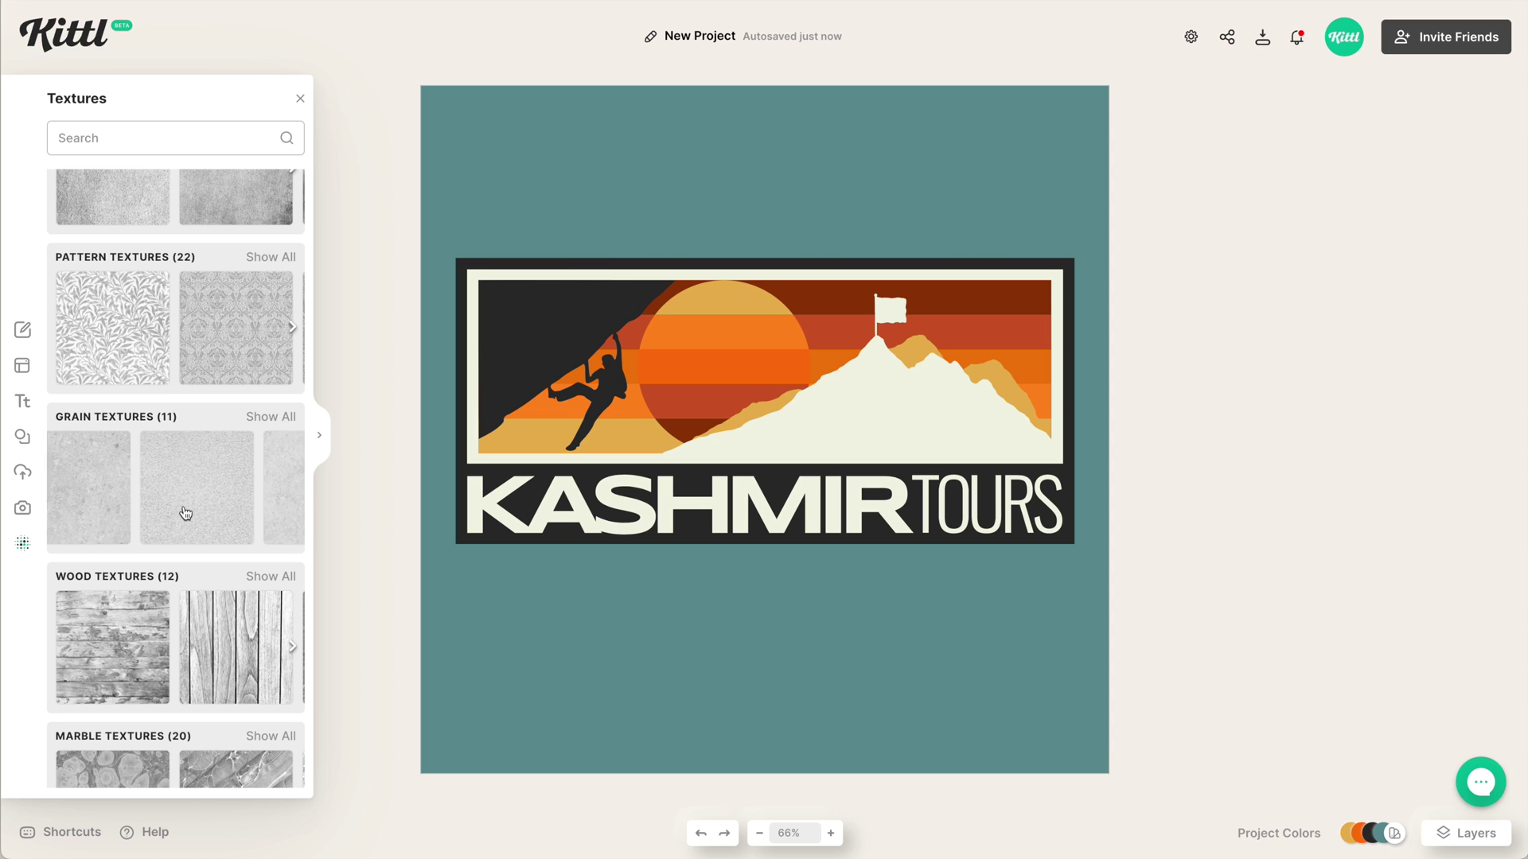
# Try coarse and finer blotchy grain textures on the teal background
pyautogui.click(186, 514)
pyautogui.hscroll(1, 185, 513)
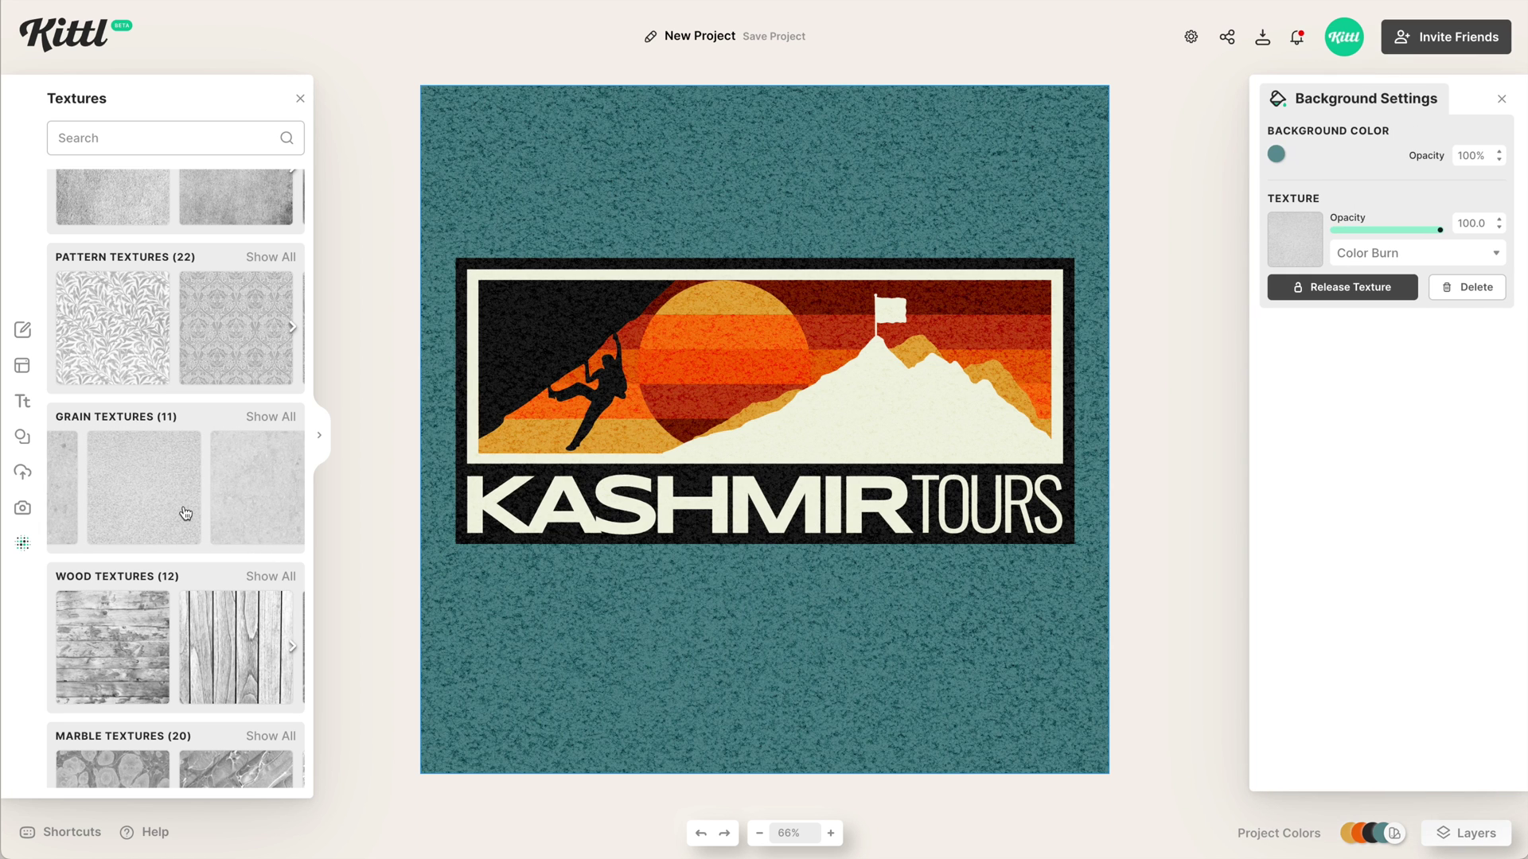
pyautogui.click(212, 513)
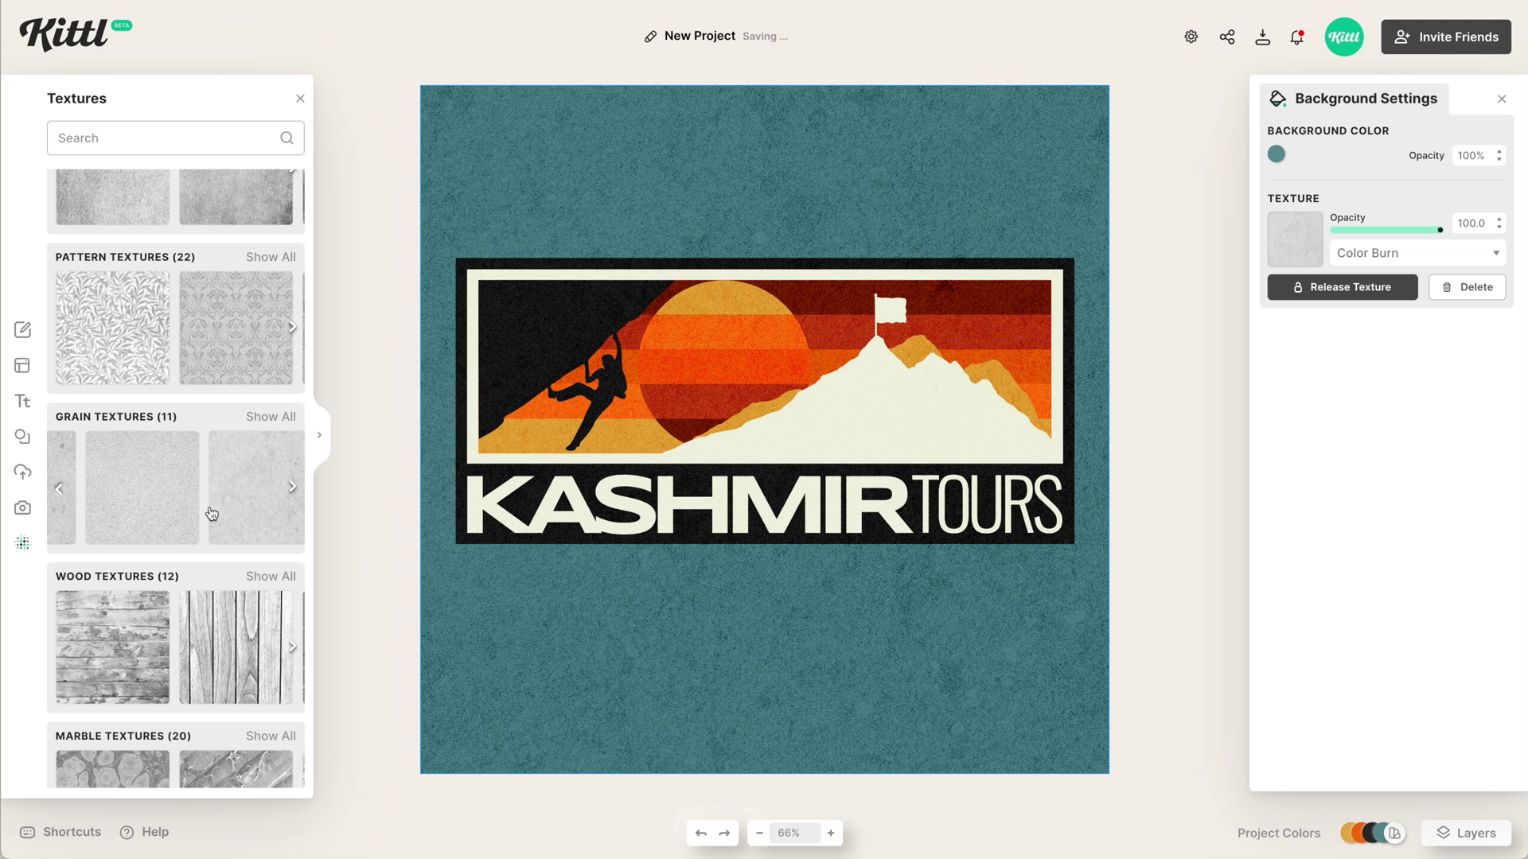
pyautogui.click(153, 510)
pyautogui.hscroll(-1, 152, 509)
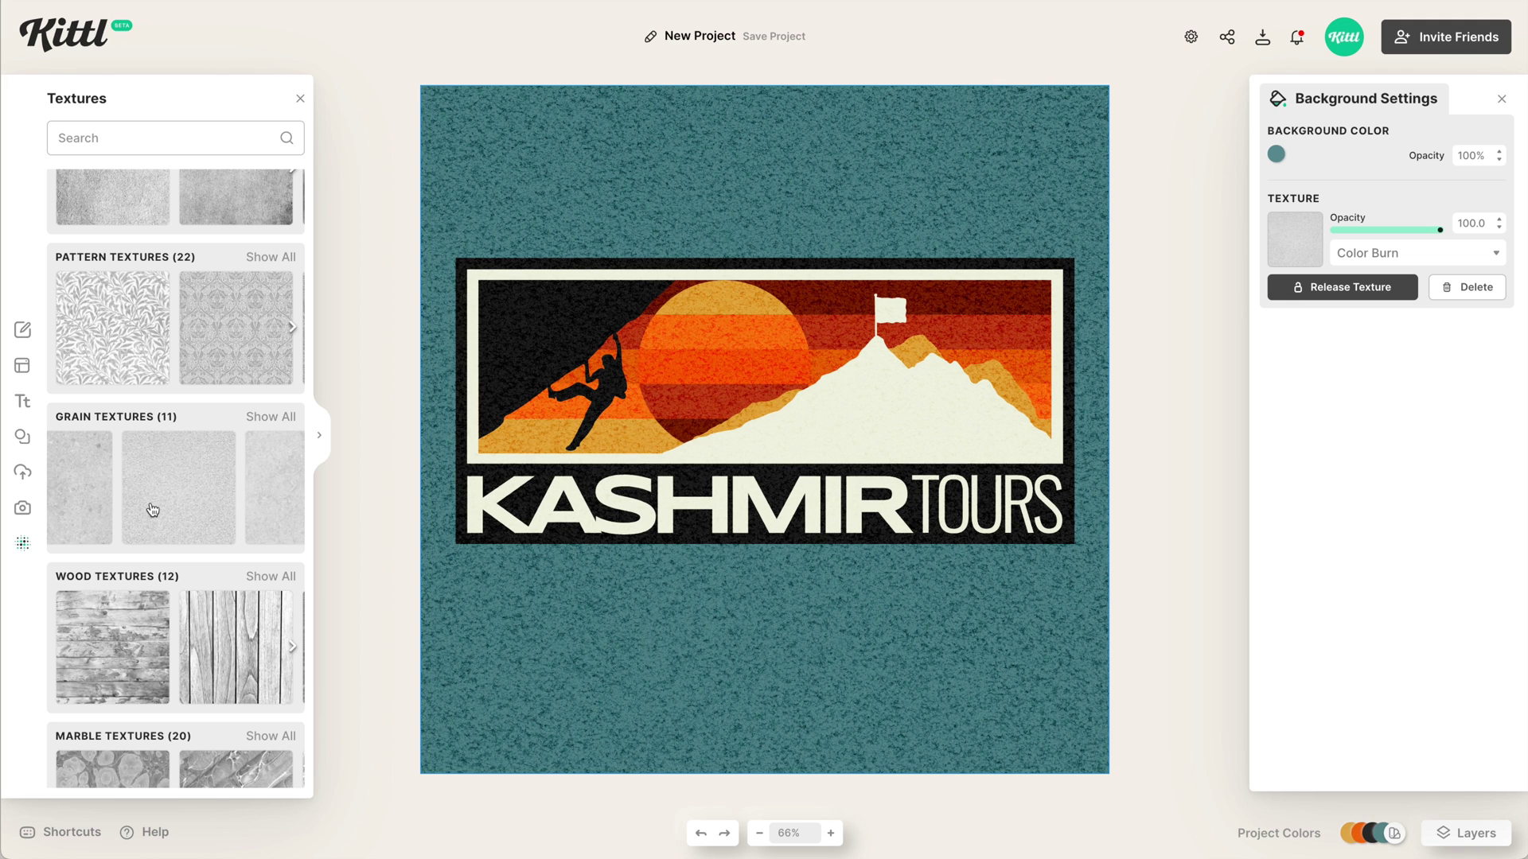
pyautogui.click(100, 496)
pyautogui.hscroll(-1, 115, 498)
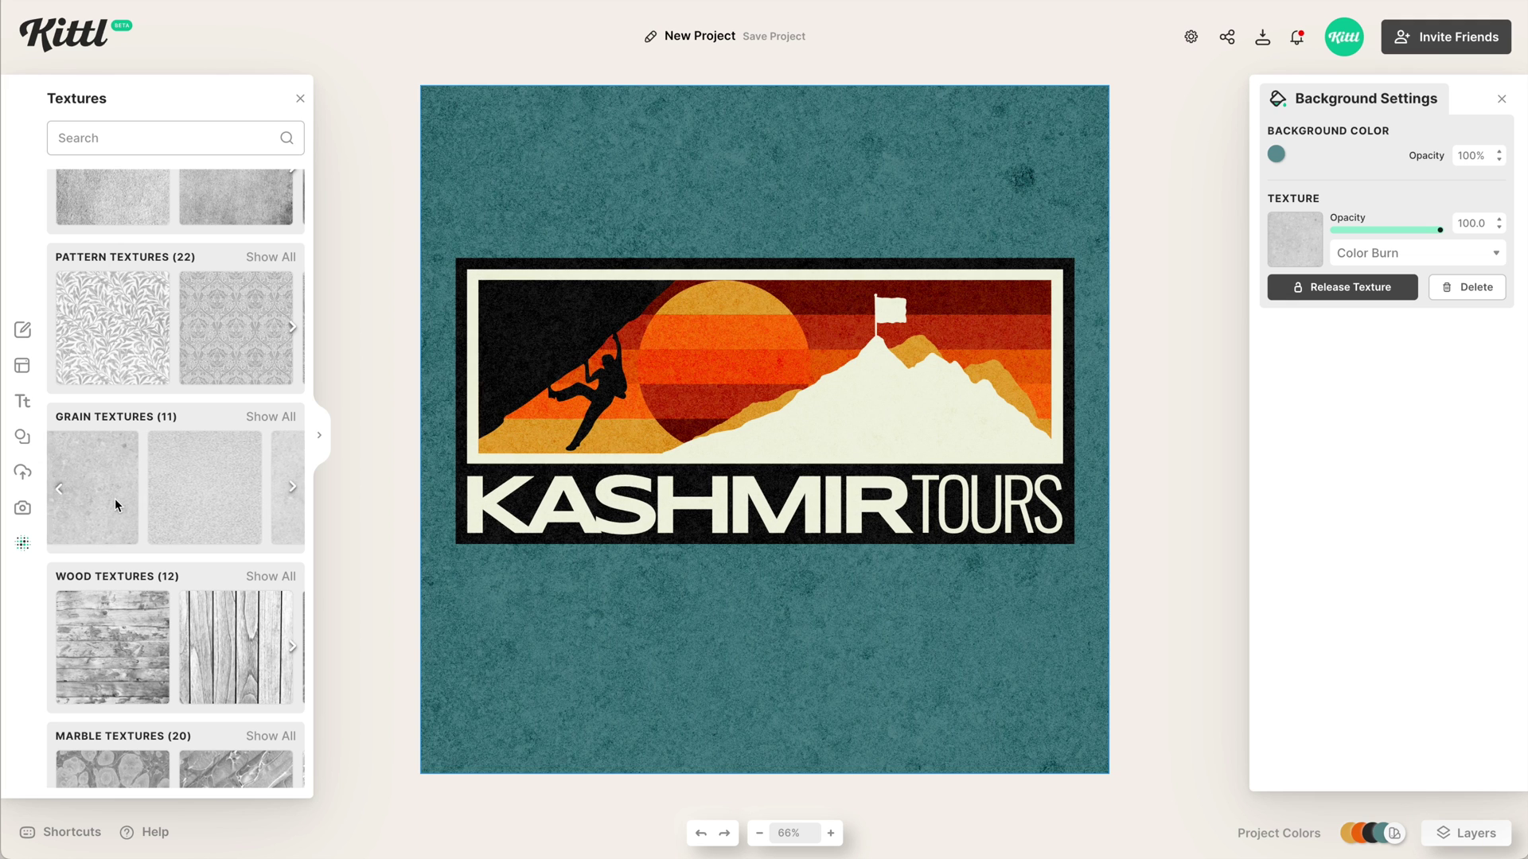
pyautogui.hscroll(1, 214, 508)
# Apply the blotchy speckled grain texture and lower its opacity to 75.2
pyautogui.click(216, 509)
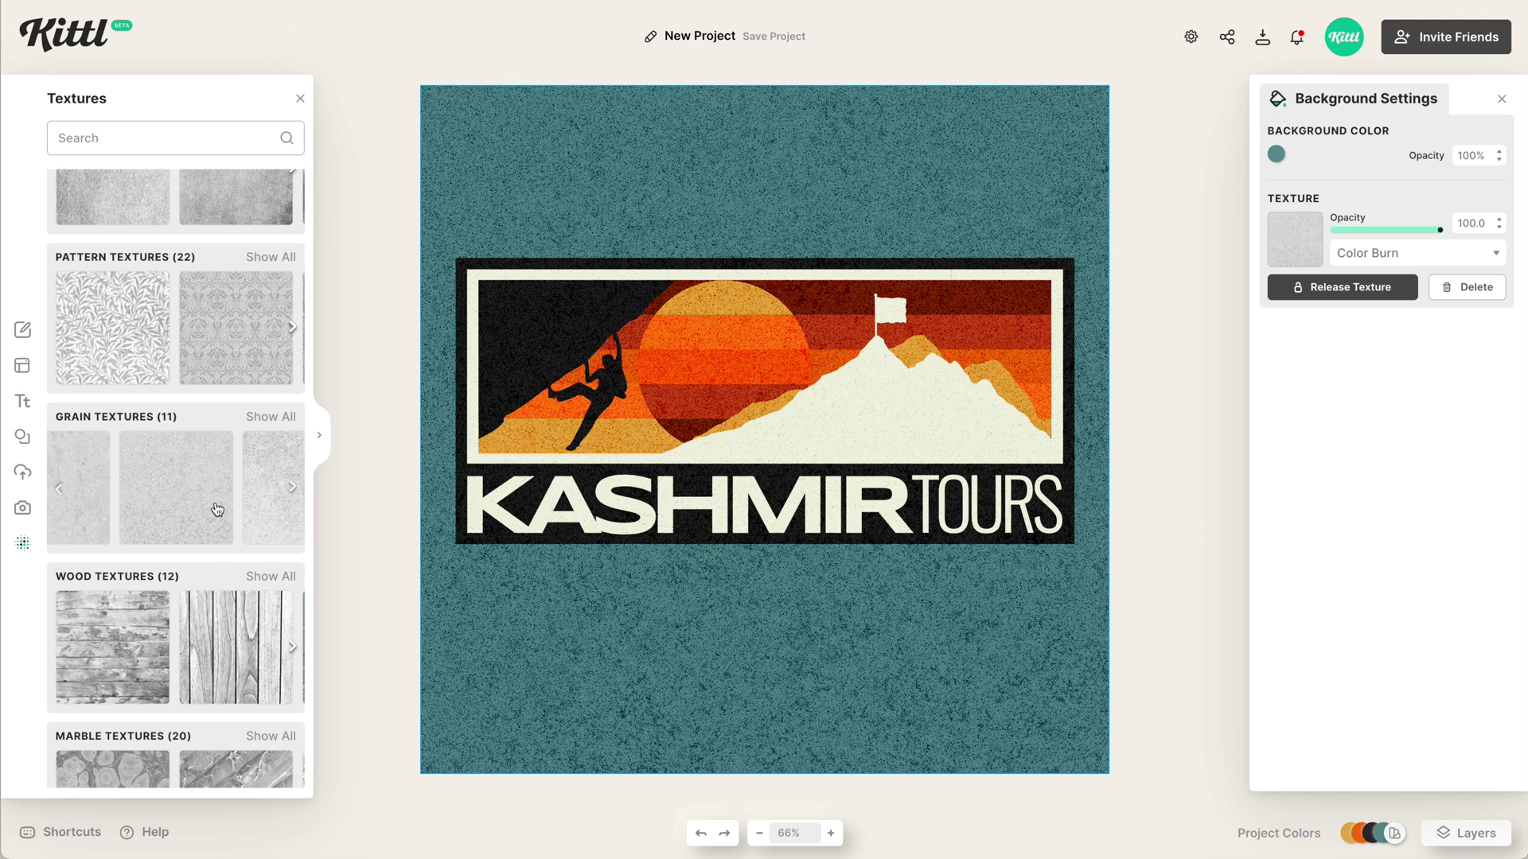
pyautogui.hscroll(3, 251, 511)
pyautogui.click(206, 499)
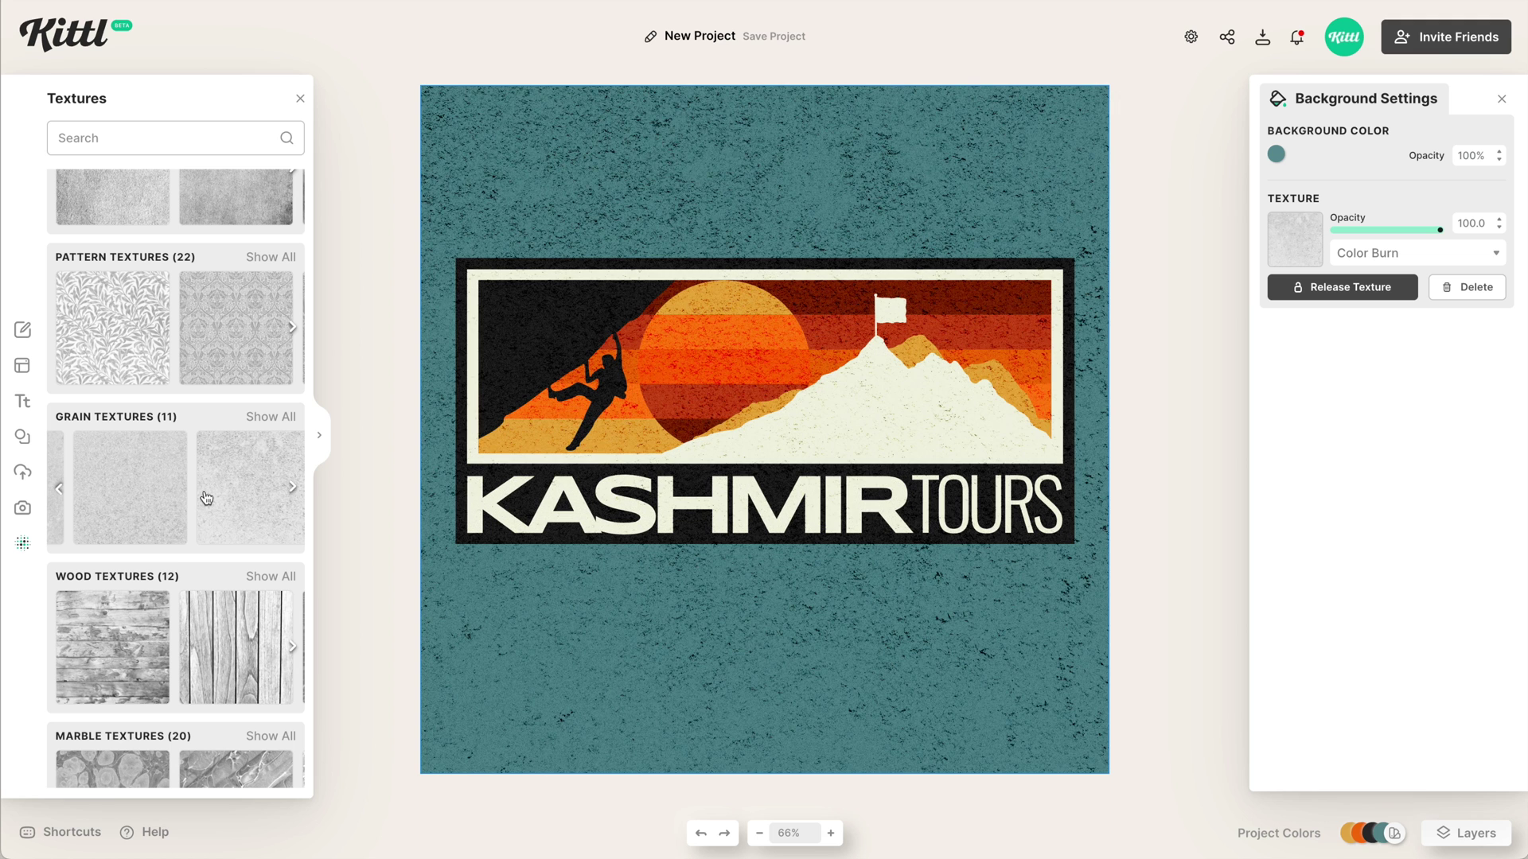
pyautogui.hscroll(1, 207, 498)
pyautogui.hscroll(2, 206, 498)
pyautogui.click(178, 507)
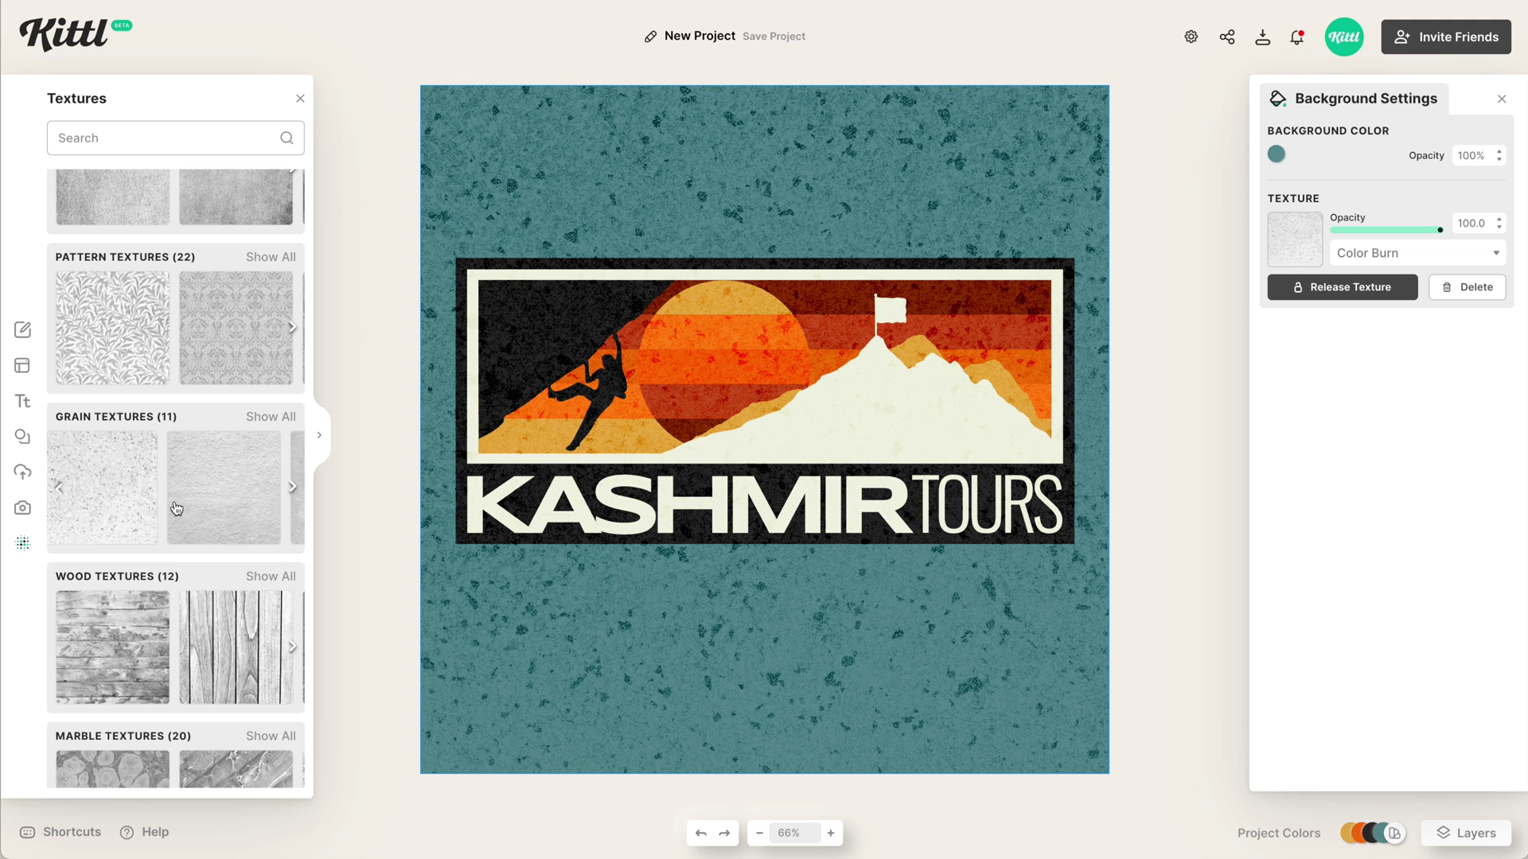
pyautogui.hscroll(1, 177, 510)
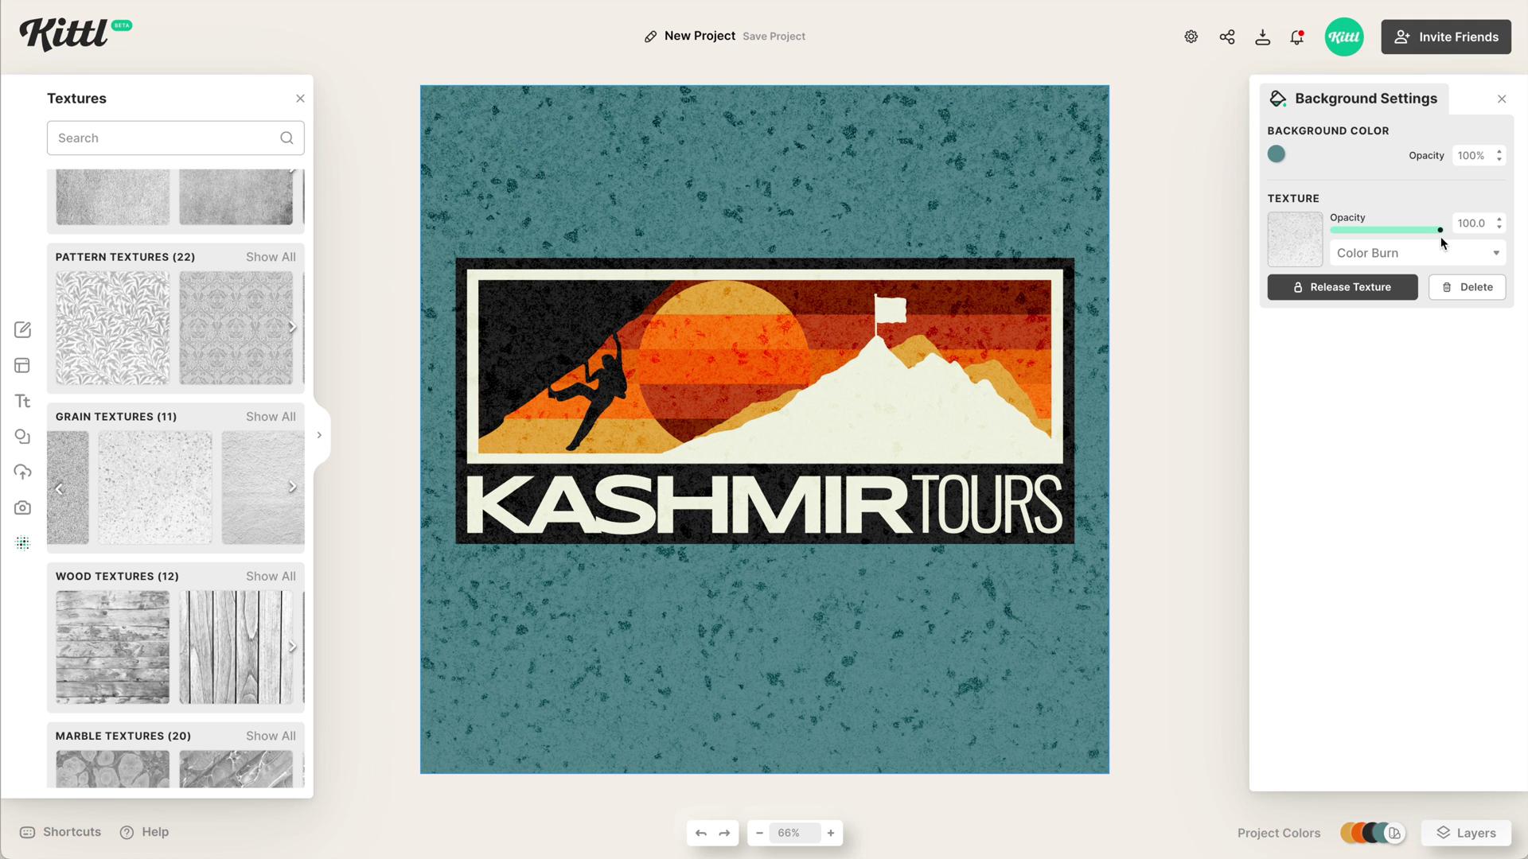
pyautogui.moveTo(1440, 236); pyautogui.dragTo(1415, 235)
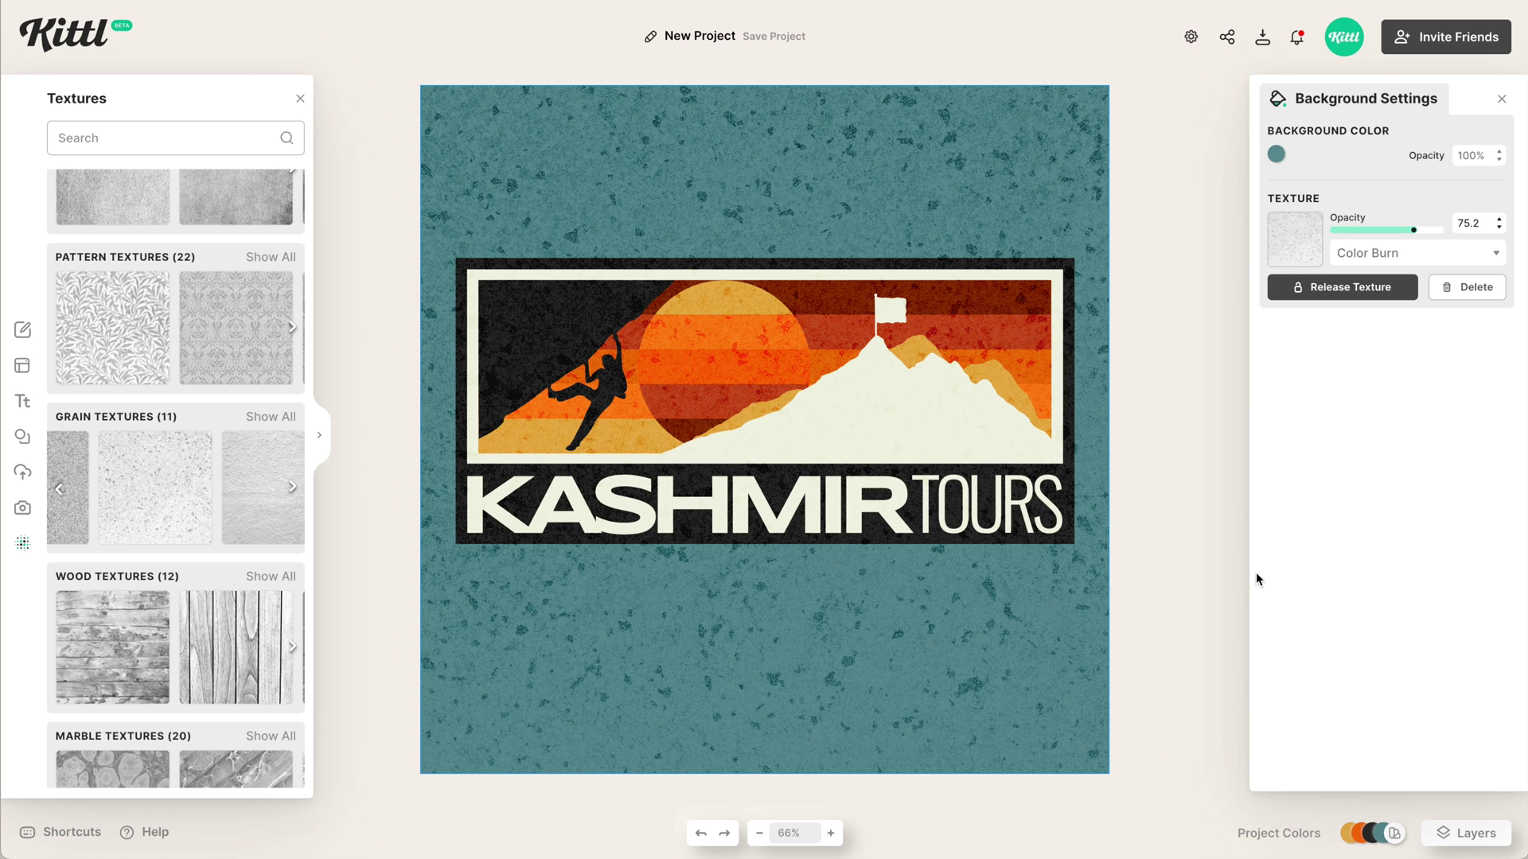
# Release the grain texture as its own image layer and move it beneath the badge layers
pyautogui.click(1474, 833)
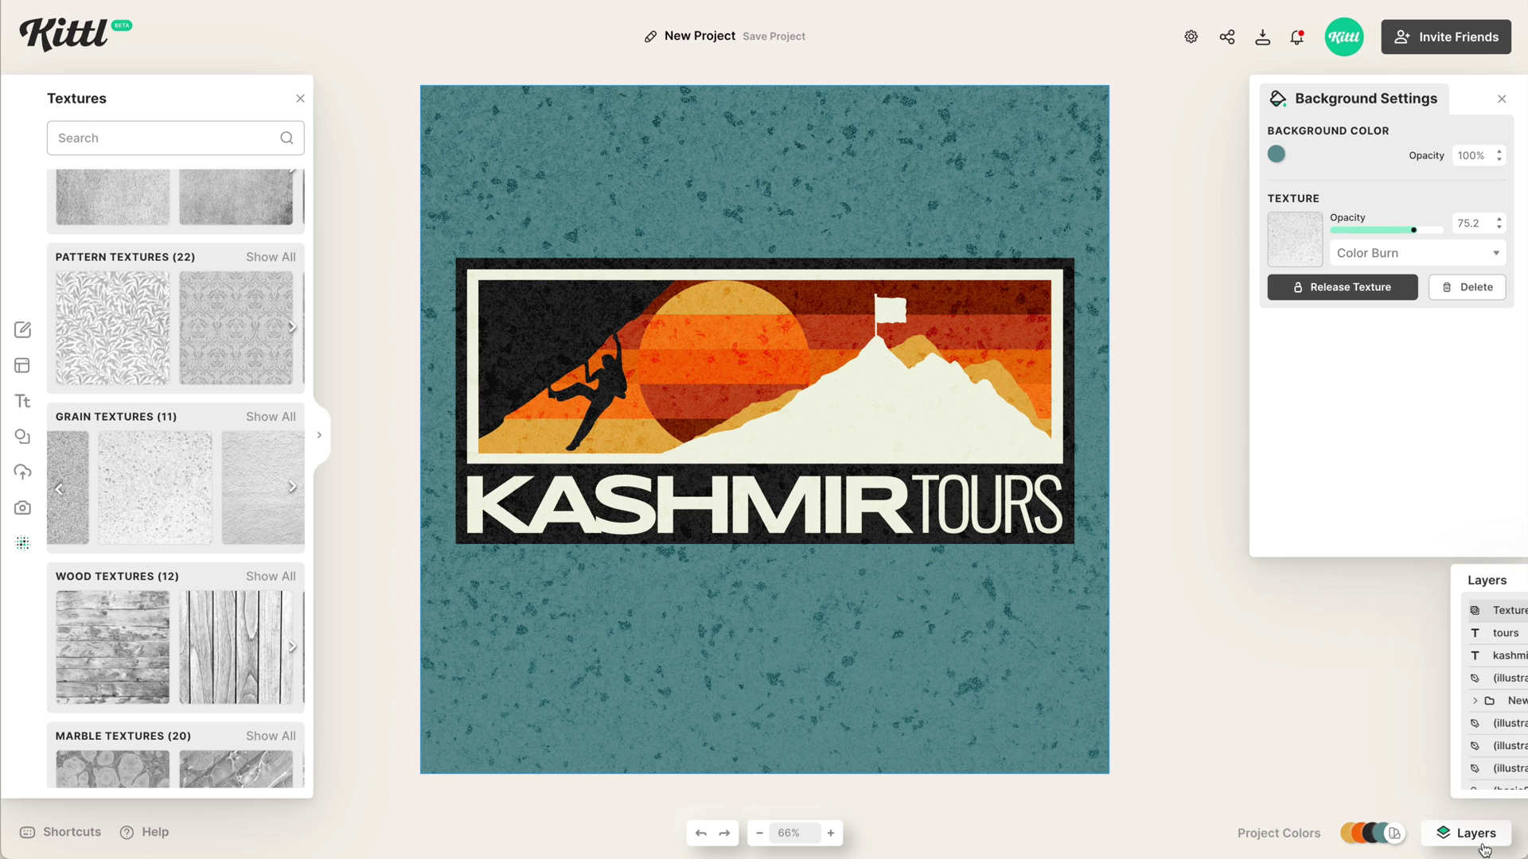
pyautogui.click(1364, 298)
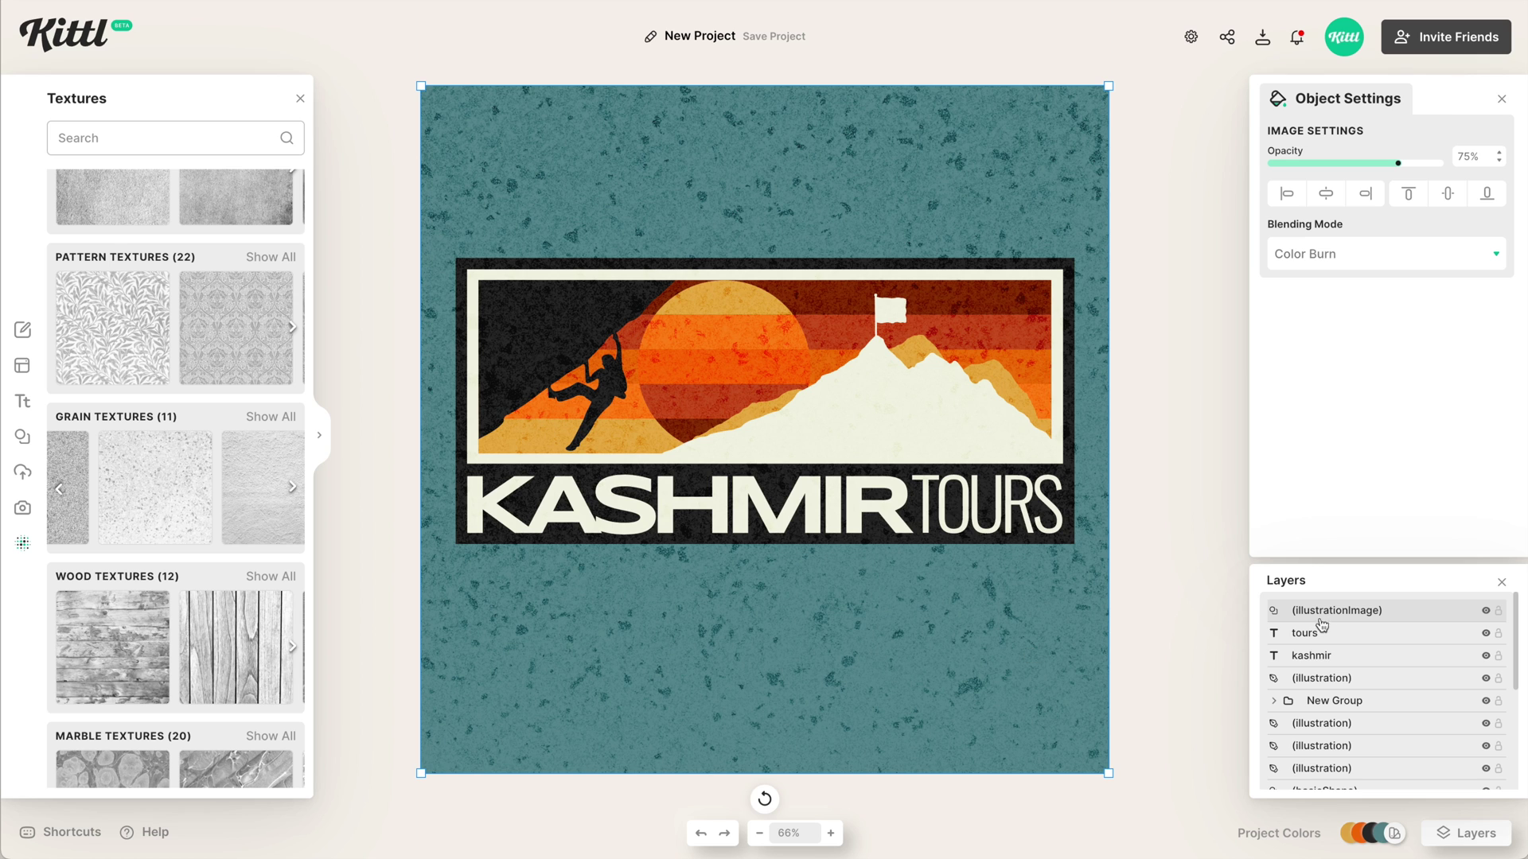
pyautogui.moveTo(1354, 613); pyautogui.dragTo(1350, 684)
pyautogui.click(1273, 701)
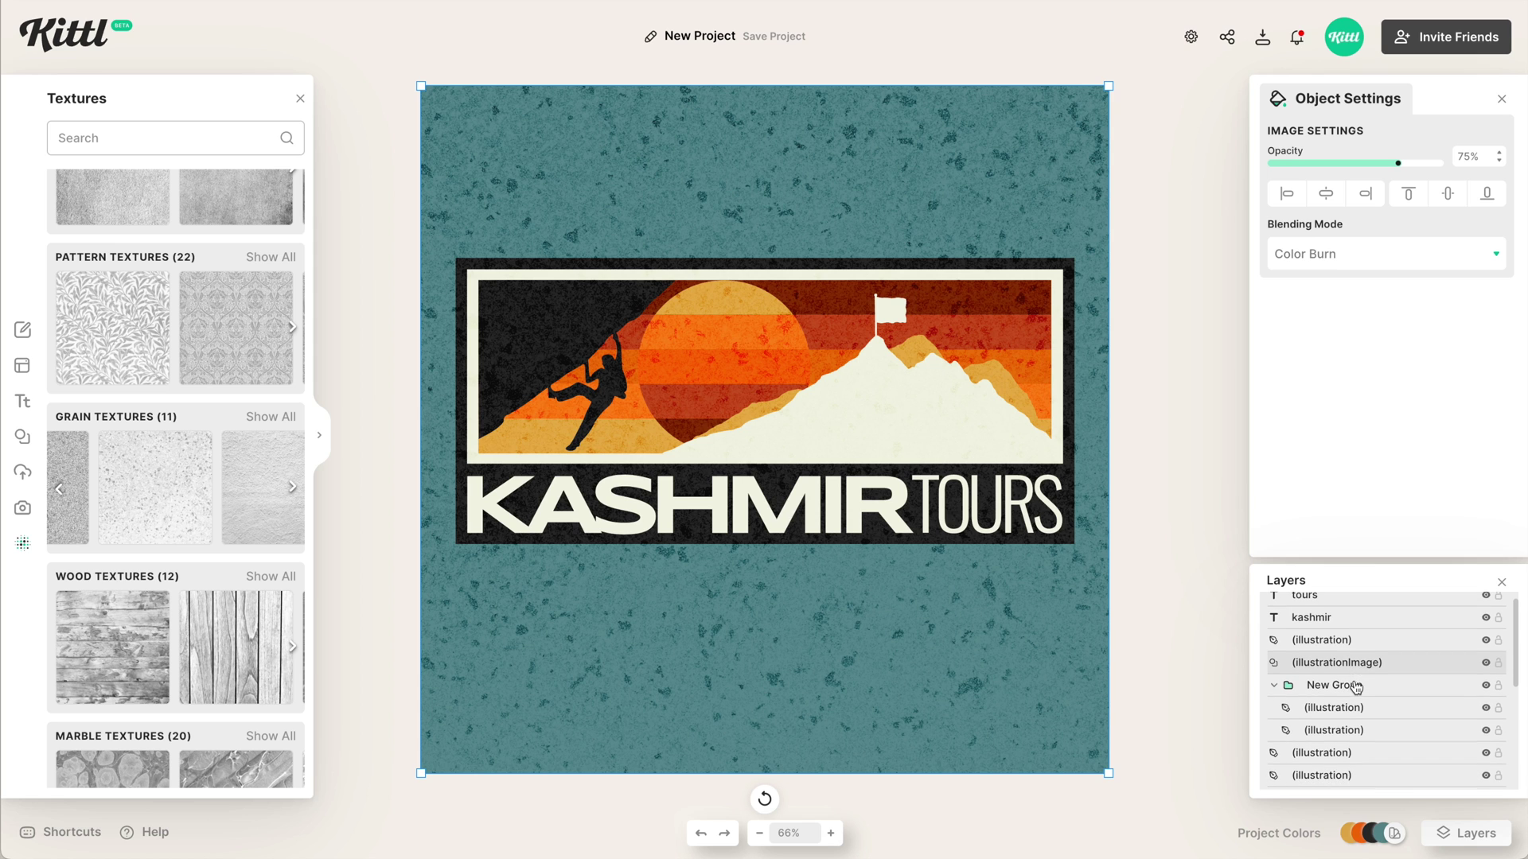
pyautogui.moveTo(1361, 669); pyautogui.dragTo(1356, 768)
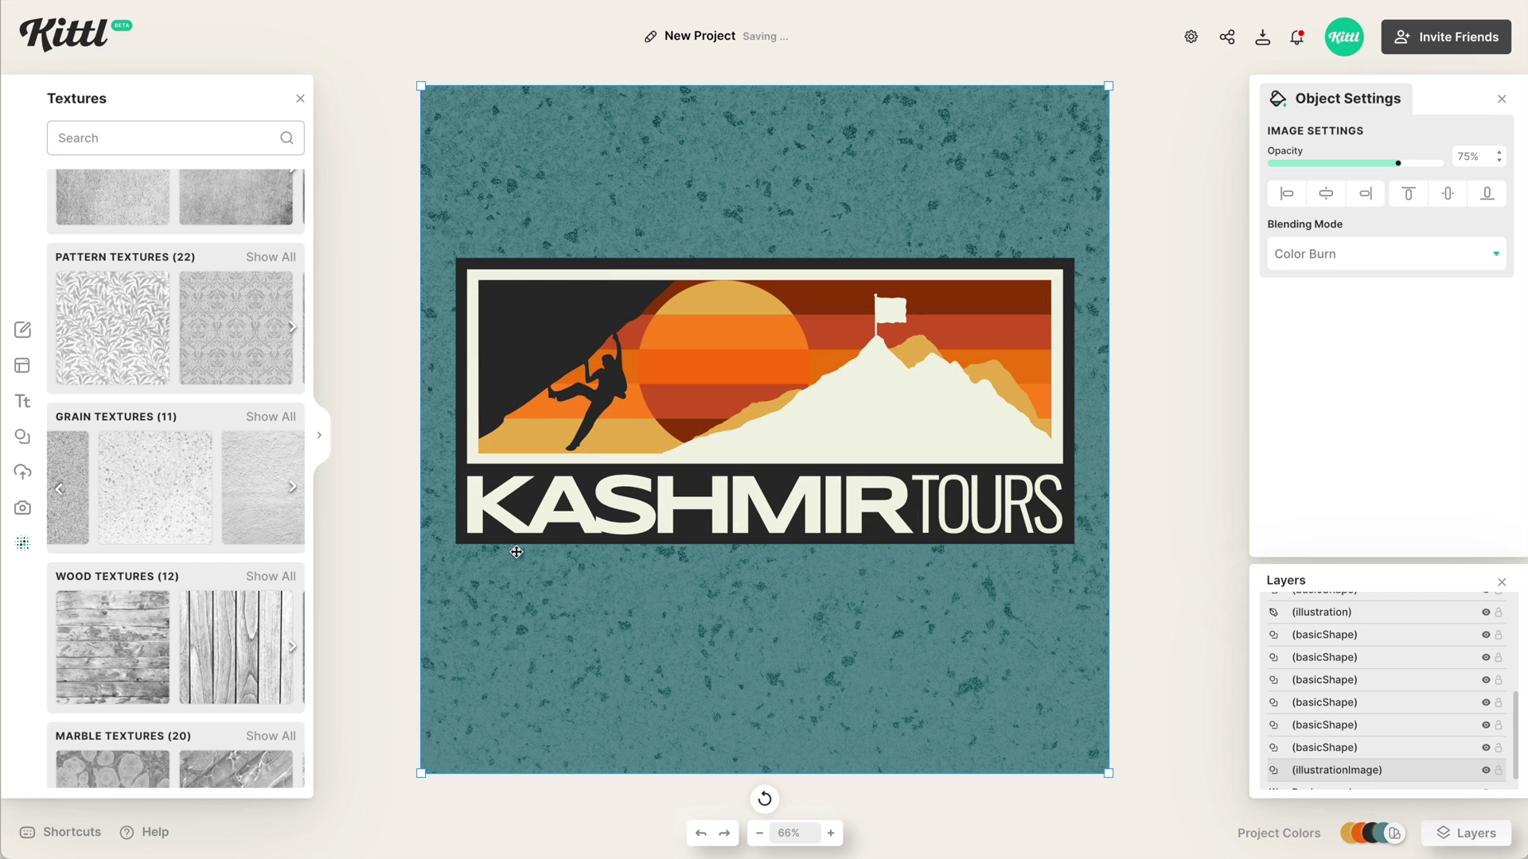
pyautogui.hscroll(-3, 187, 510)
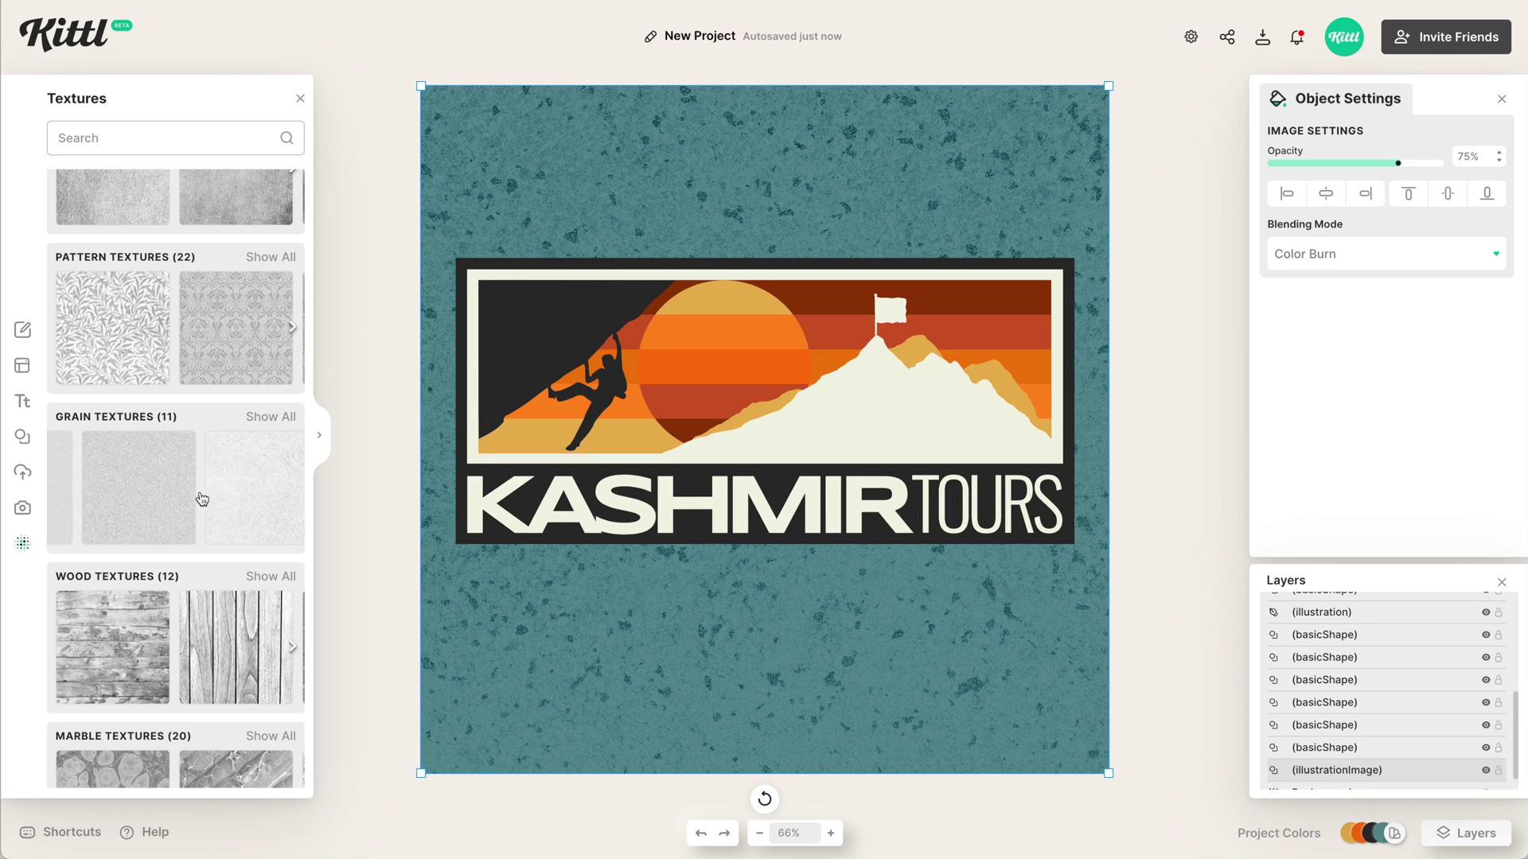
# Apply the first fine Grain texture over the whole design, banner included, and zoom in
pyautogui.click(113, 494)
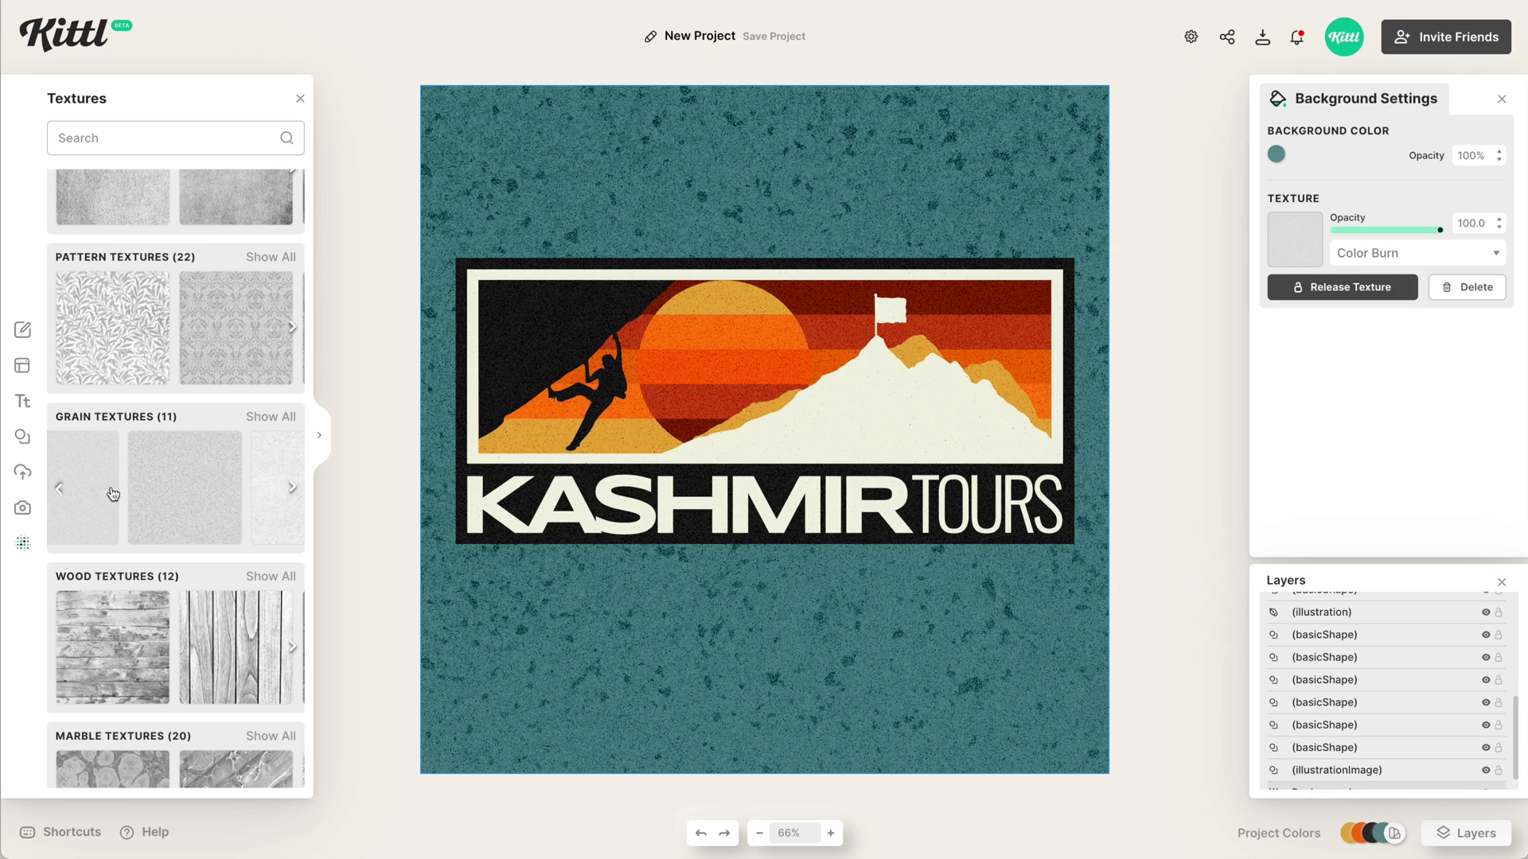
pyautogui.hotkey('ctrl', '+')
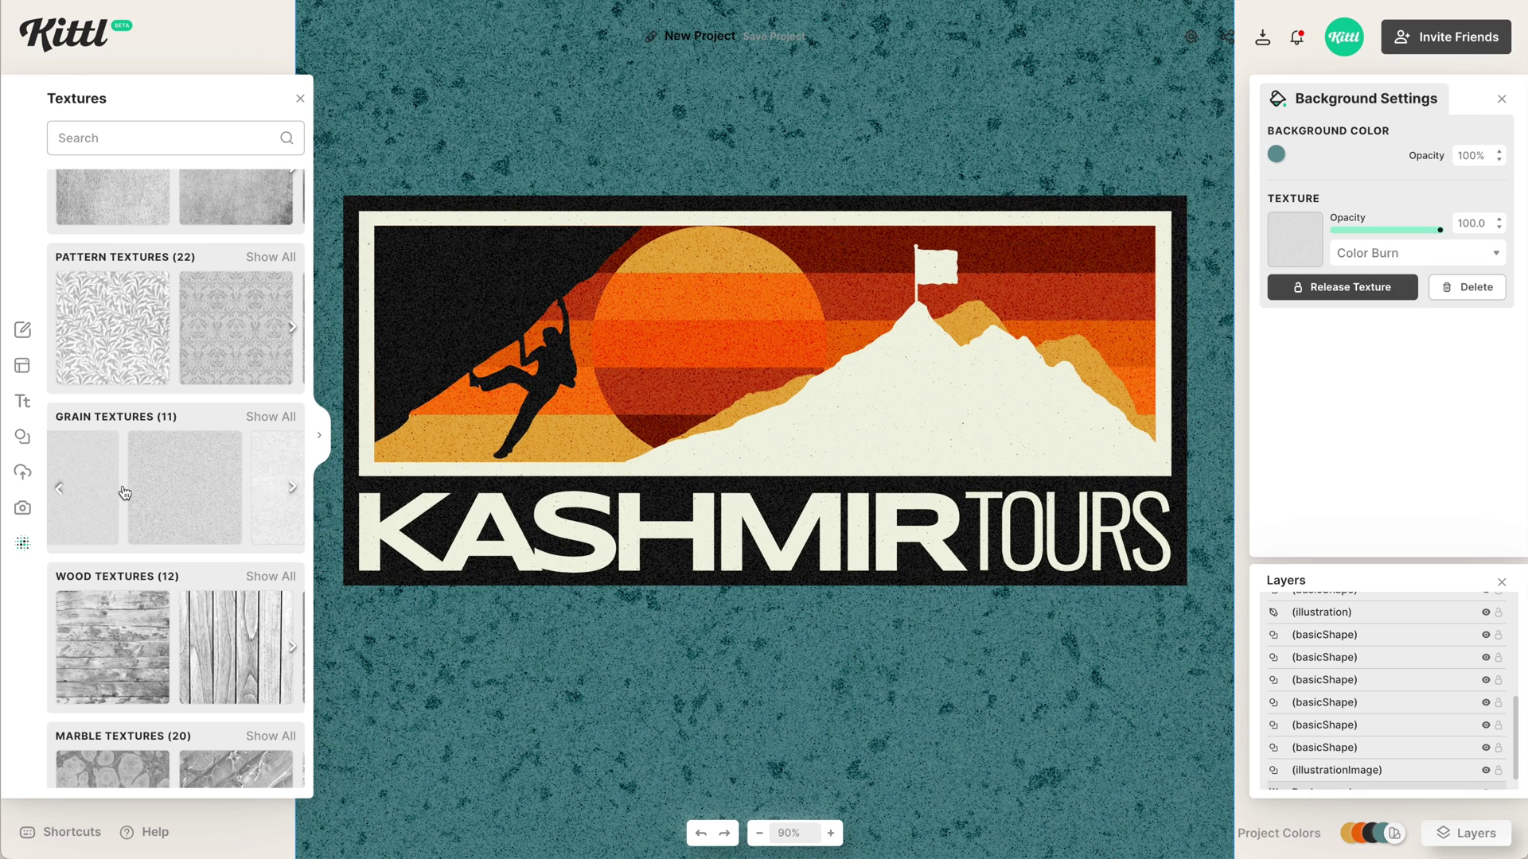
pyautogui.hscroll(-2, 126, 518)
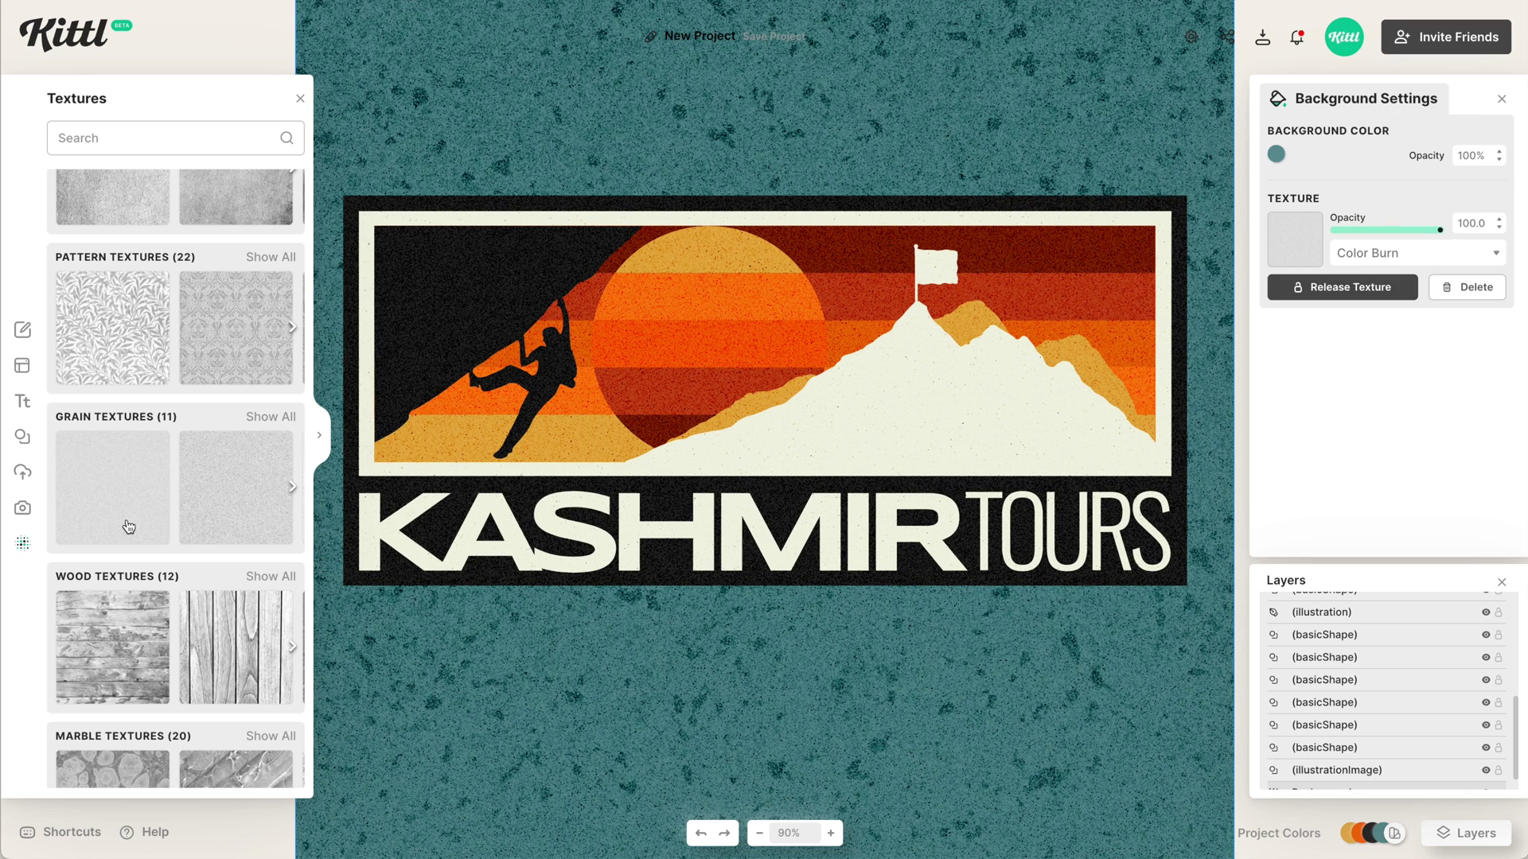